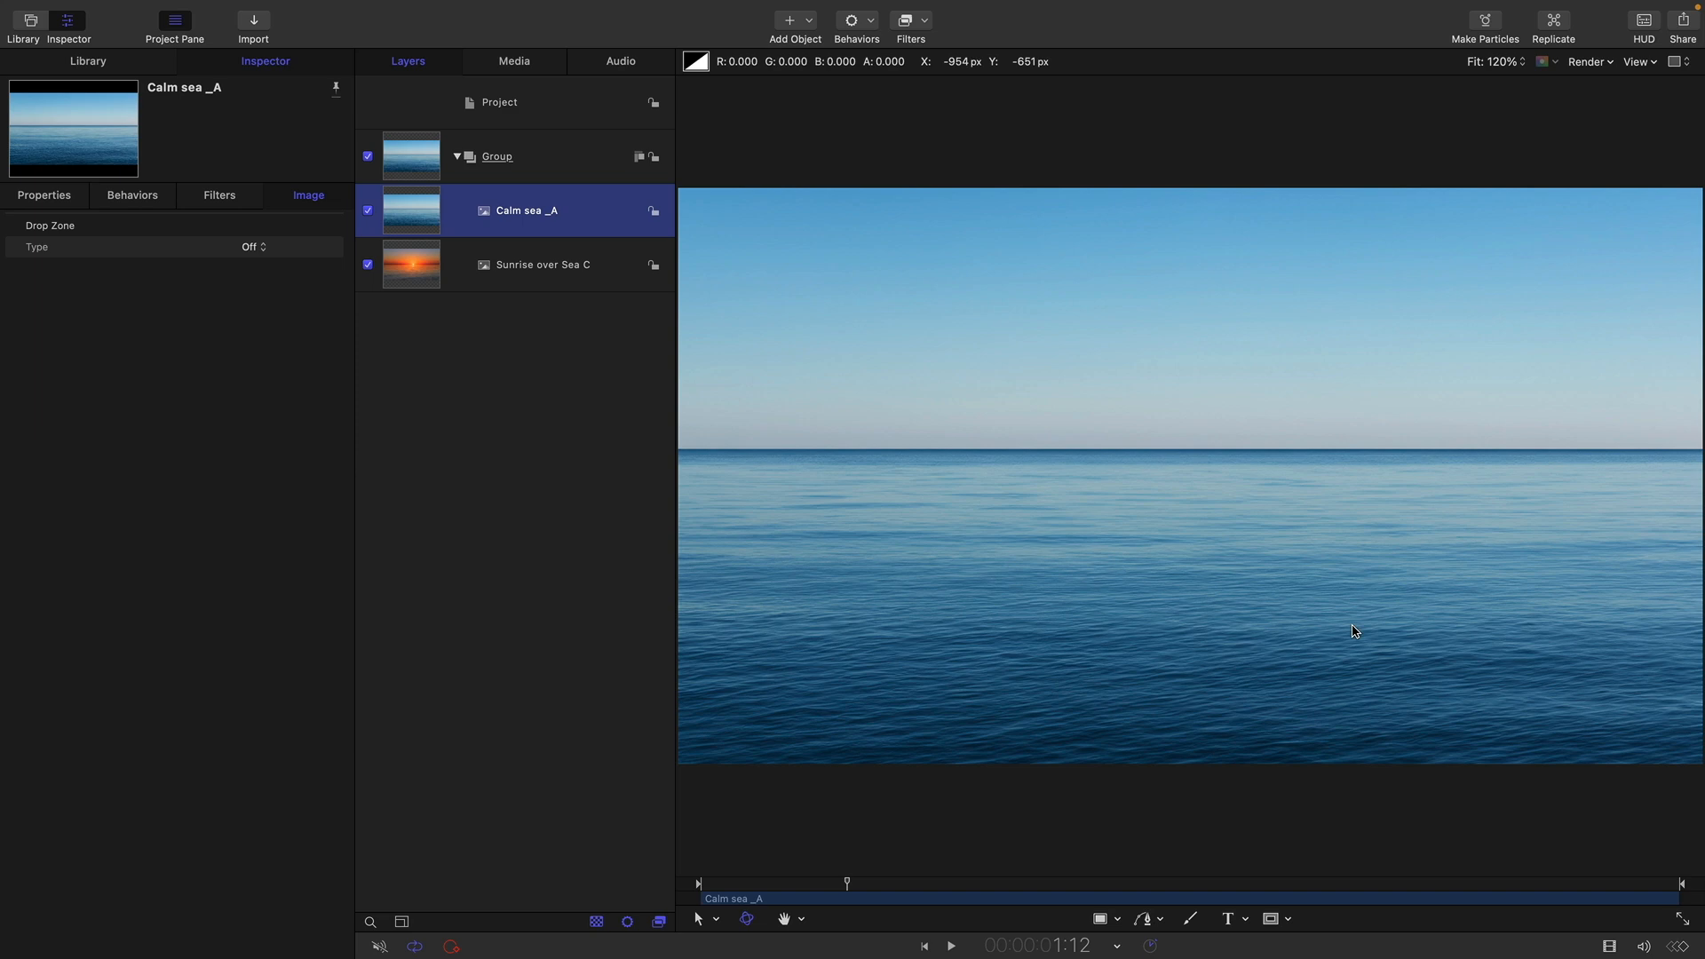
# Show the canvas overlays and move the Calm sea _A layer's anchor point up to the horizon, about 48.5 px on Y.
pyautogui.click(367, 212)
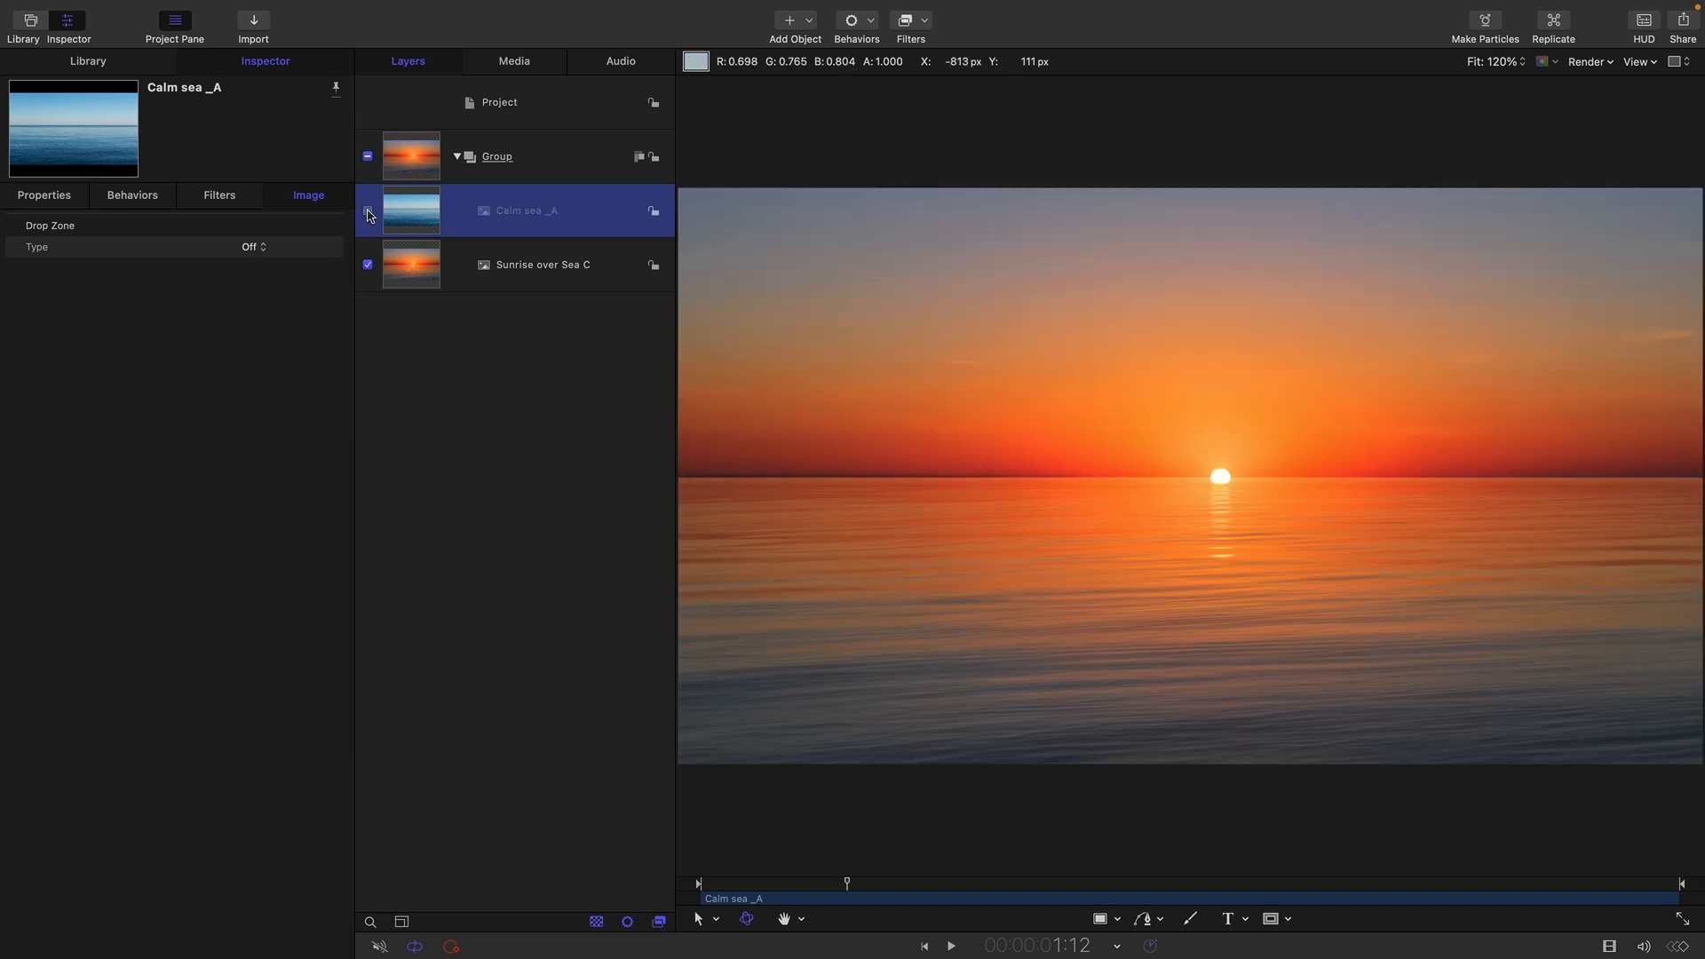
pyautogui.click(367, 211)
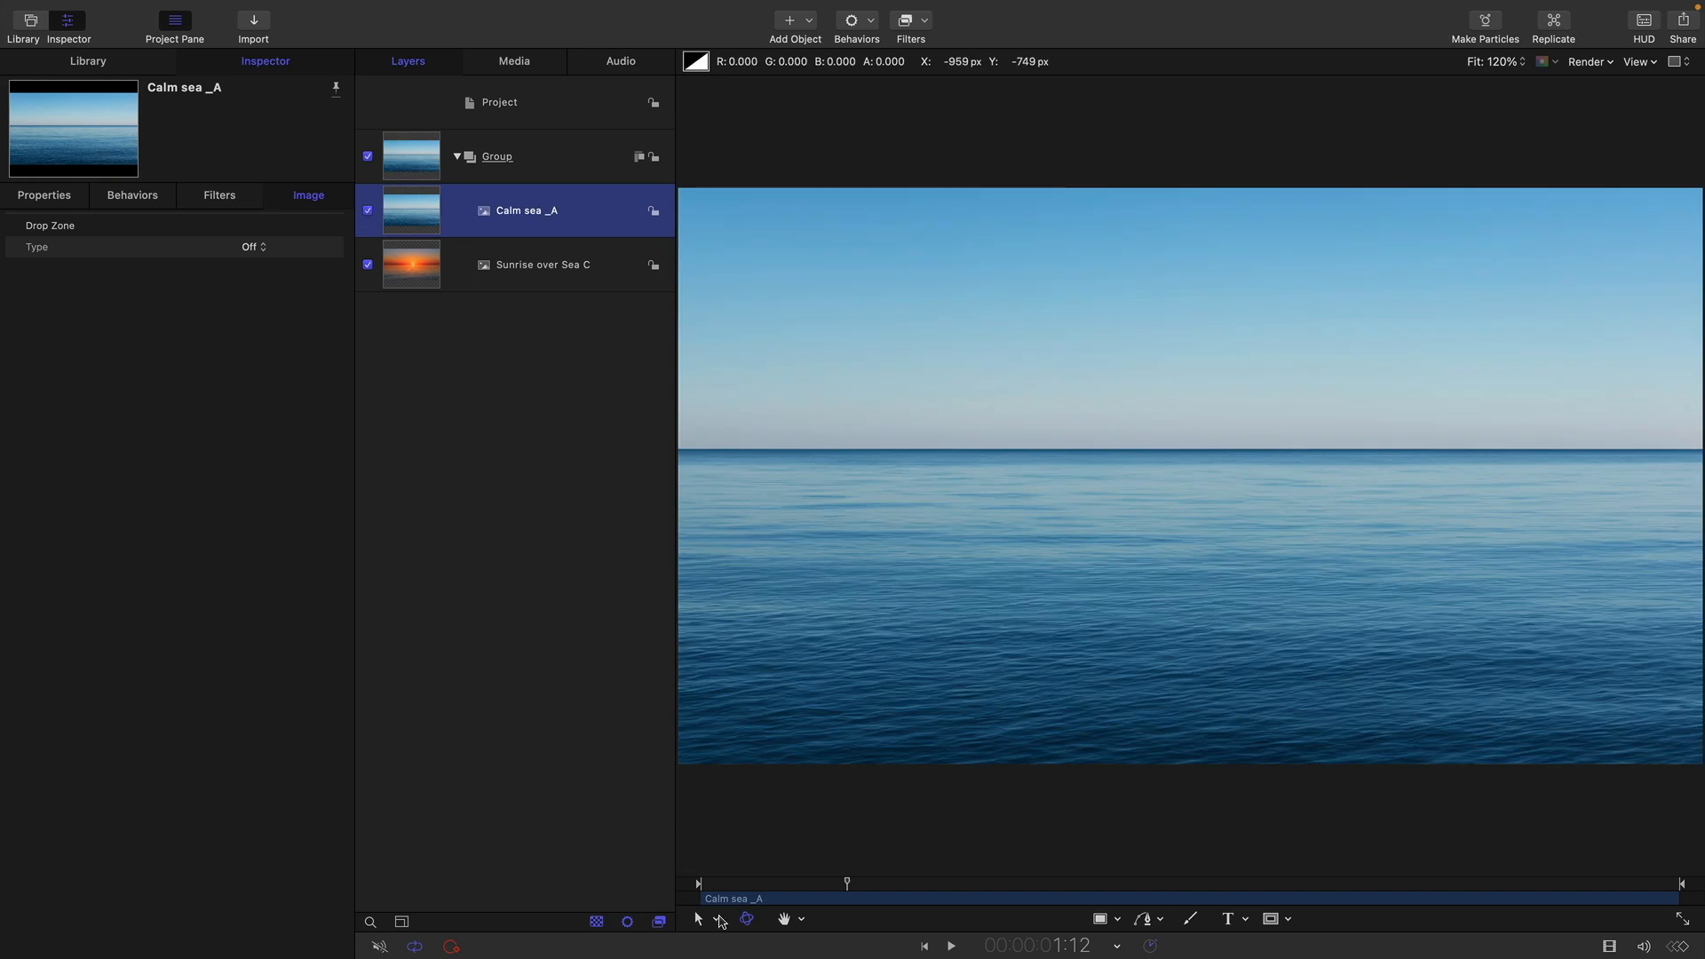
pyautogui.click(721, 923)
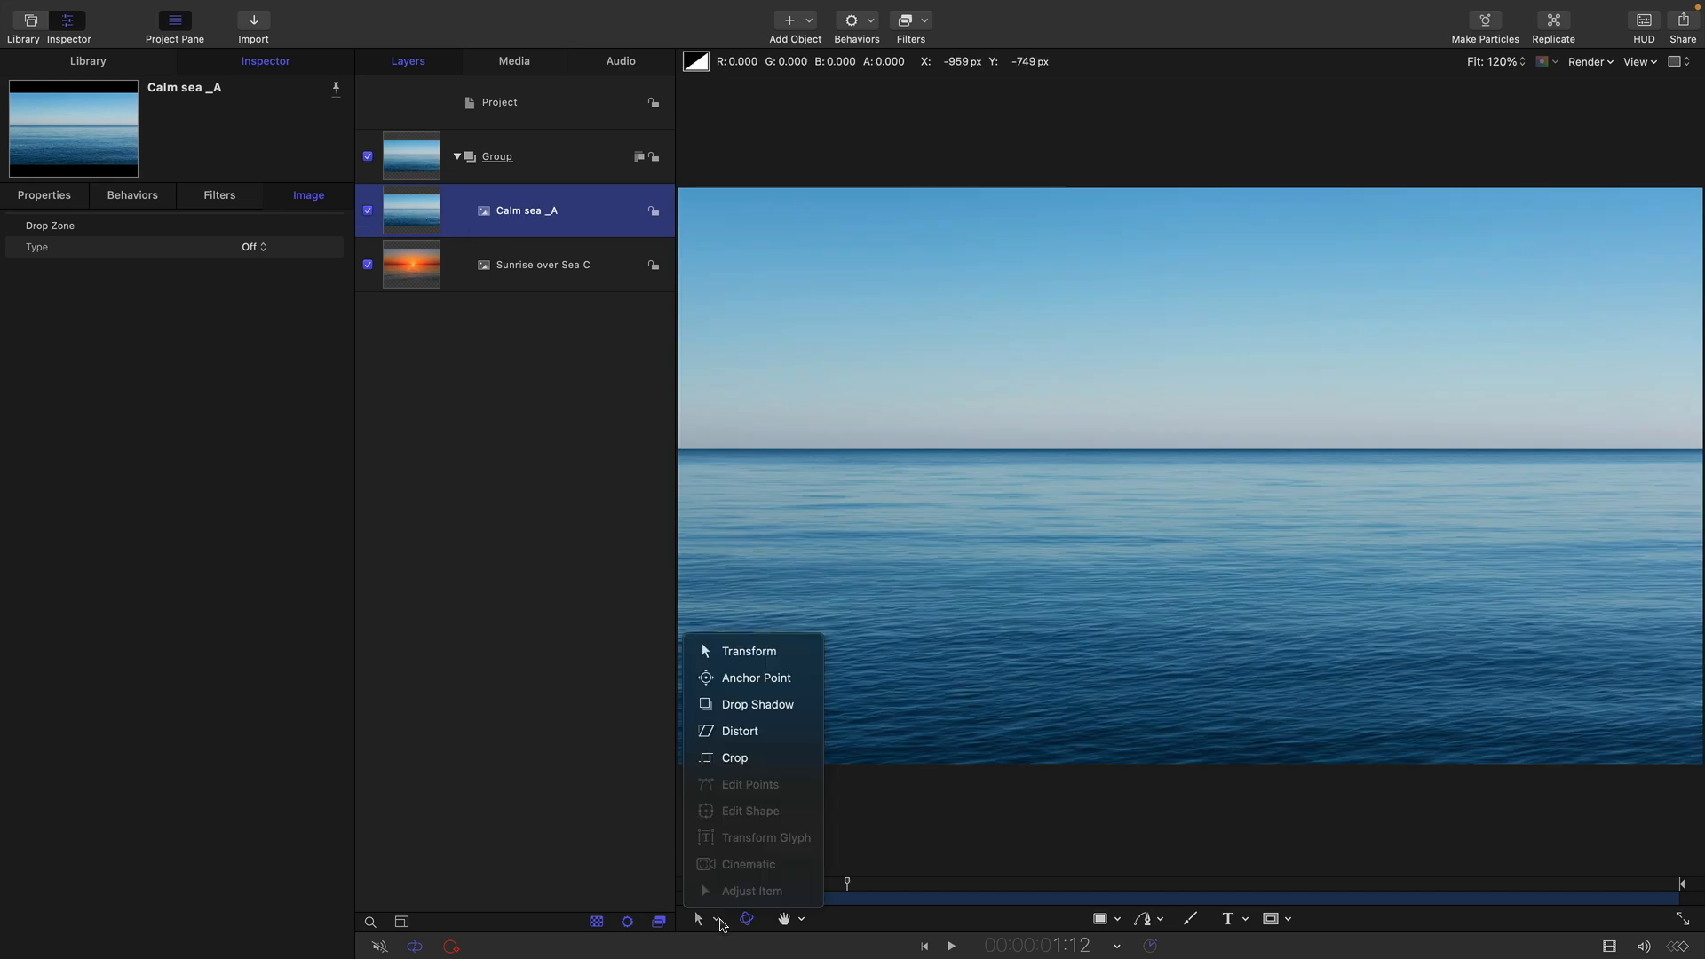
pyautogui.click(754, 678)
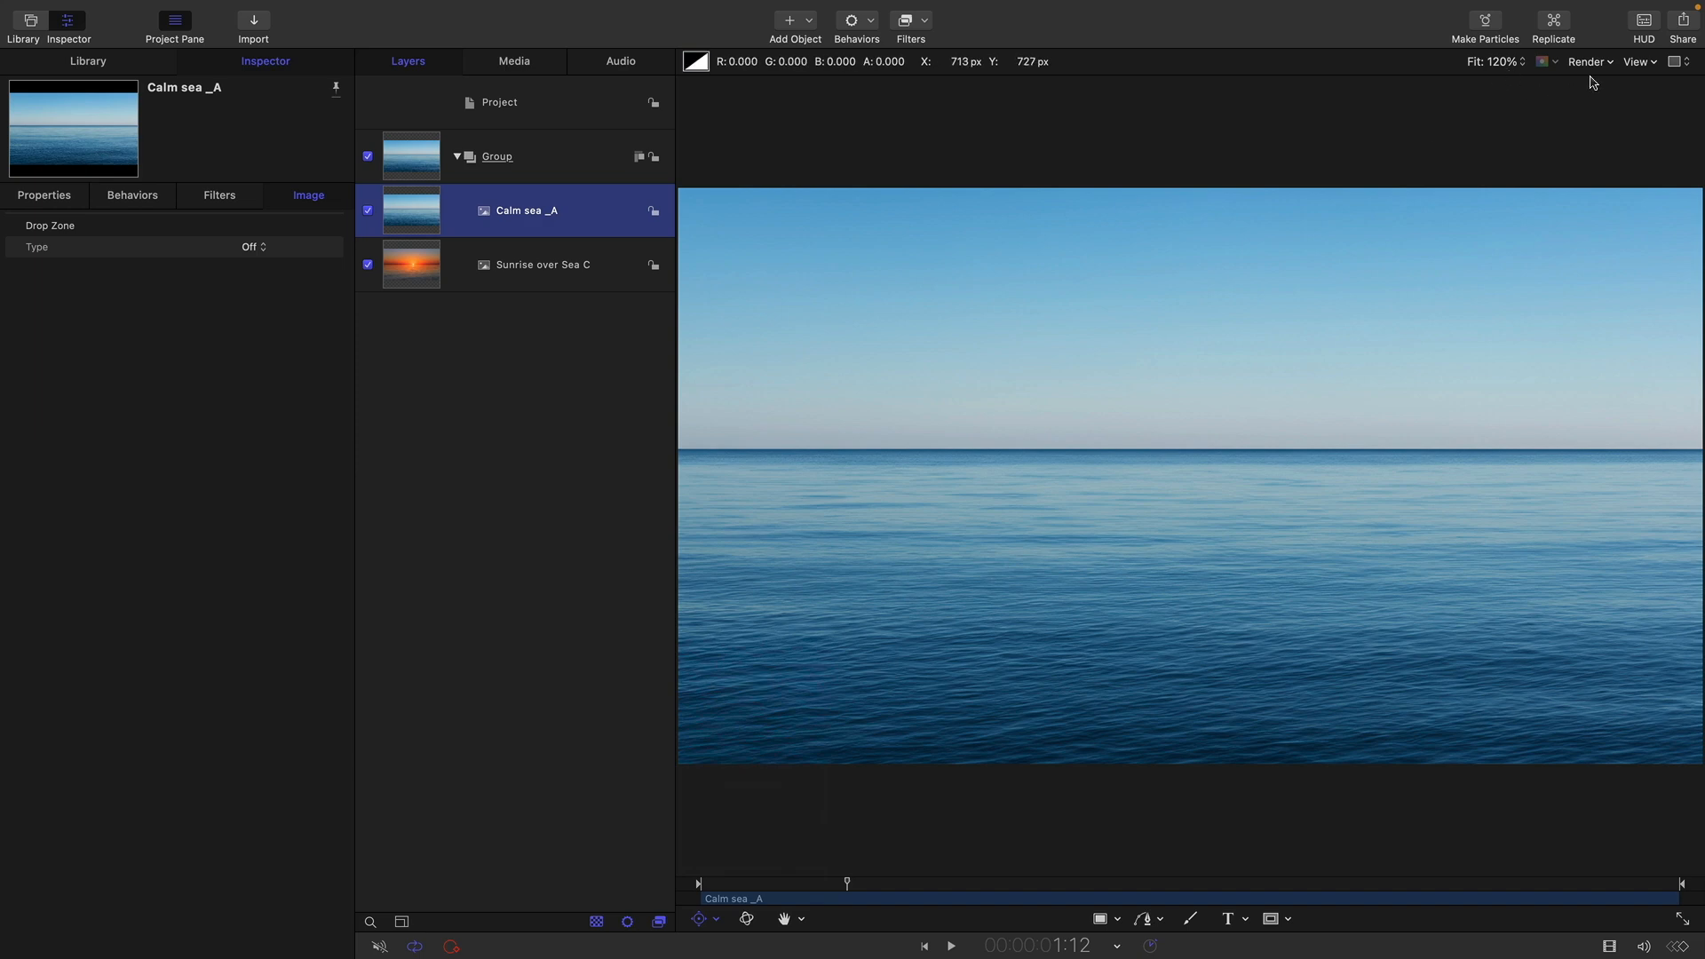
pyautogui.click(1640, 61)
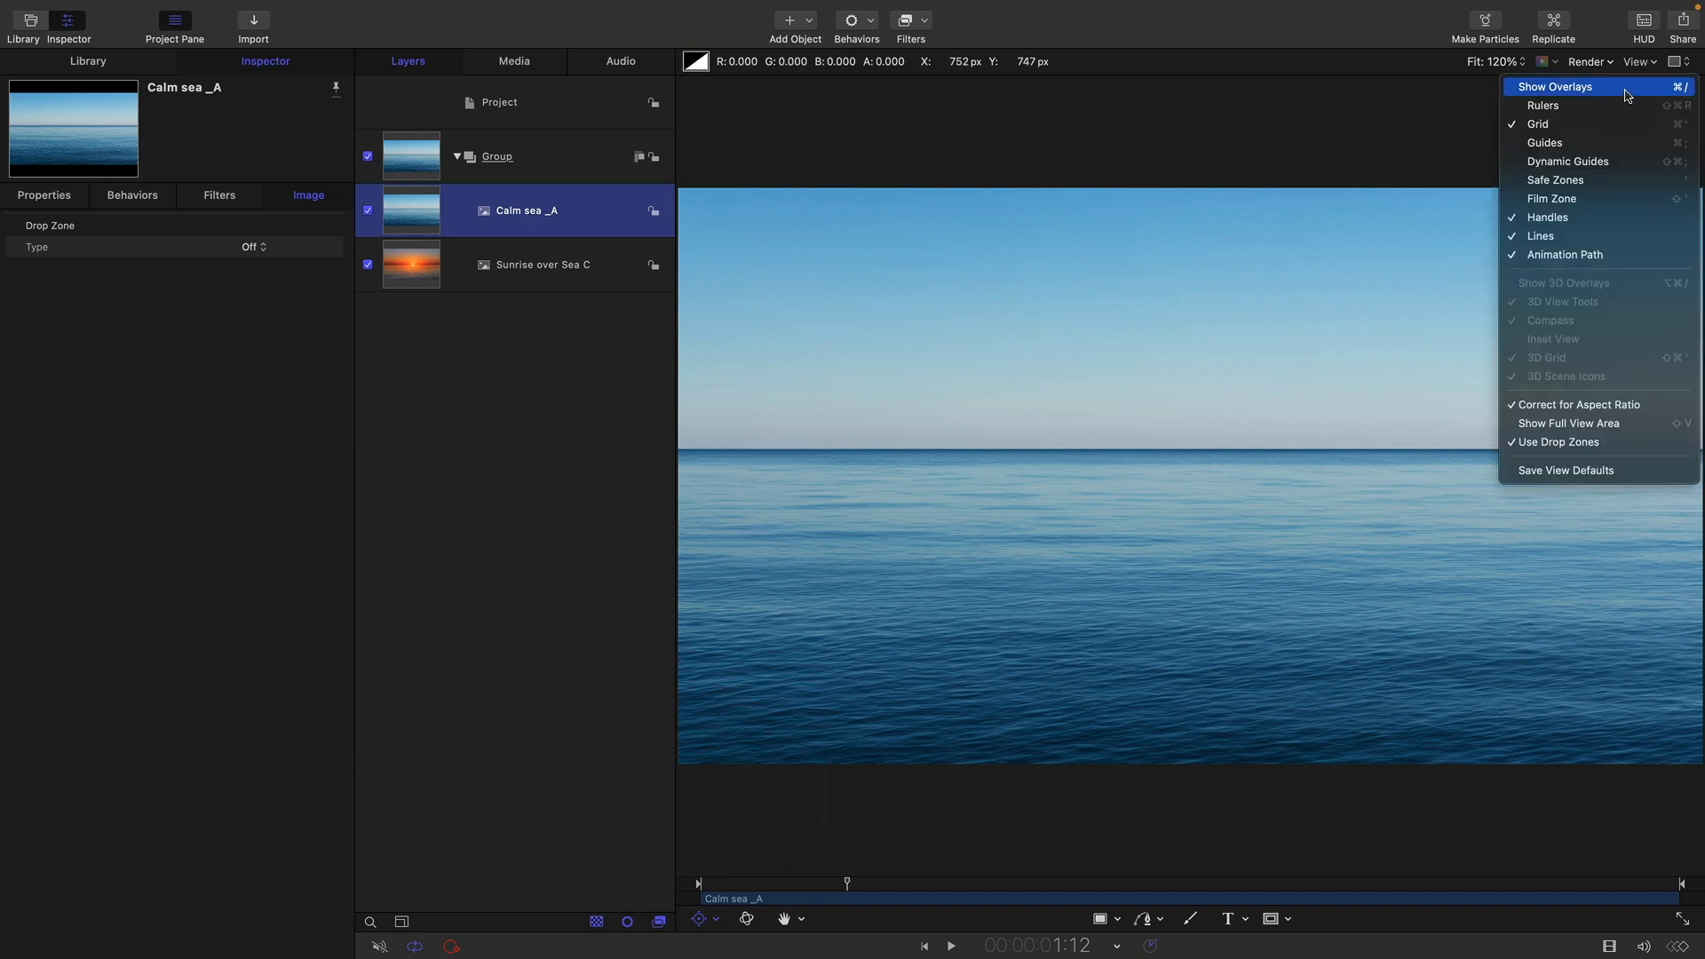
pyautogui.click(1627, 87)
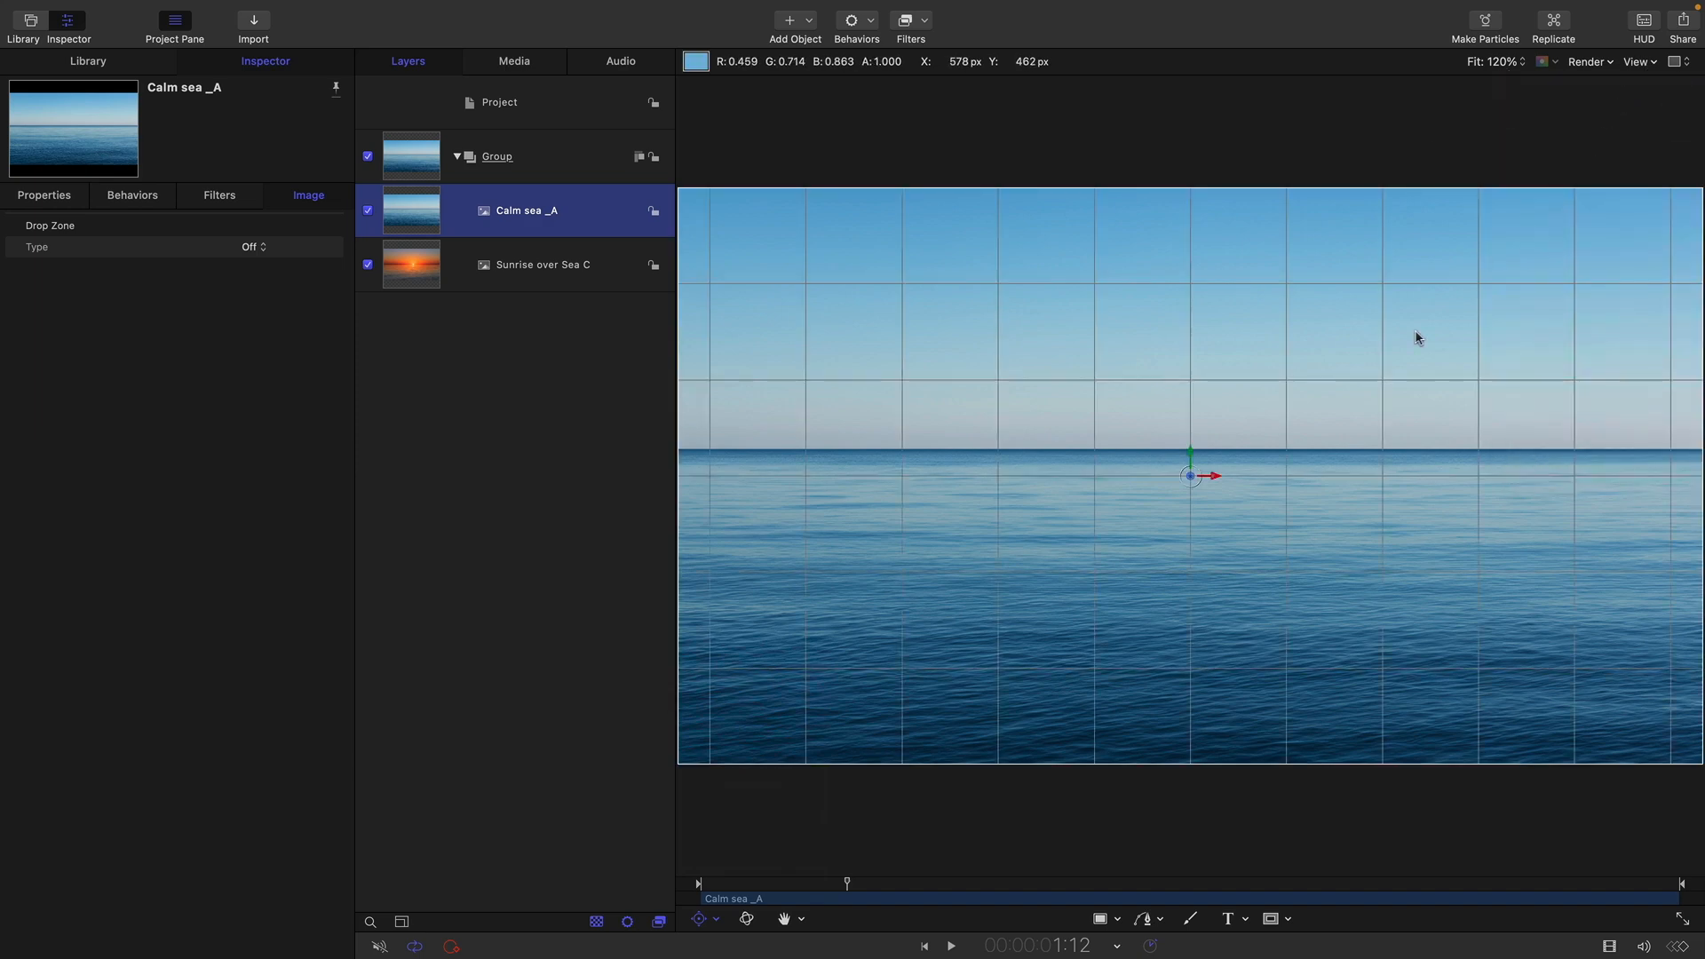
pyautogui.moveTo(1192, 446); pyautogui.dragTo(1192, 434)
# Hide Calm sea _A and move the Sunrise over Sea C layer's anchor point onto the sun, about 56.7 px on X.
pyautogui.click(366, 212)
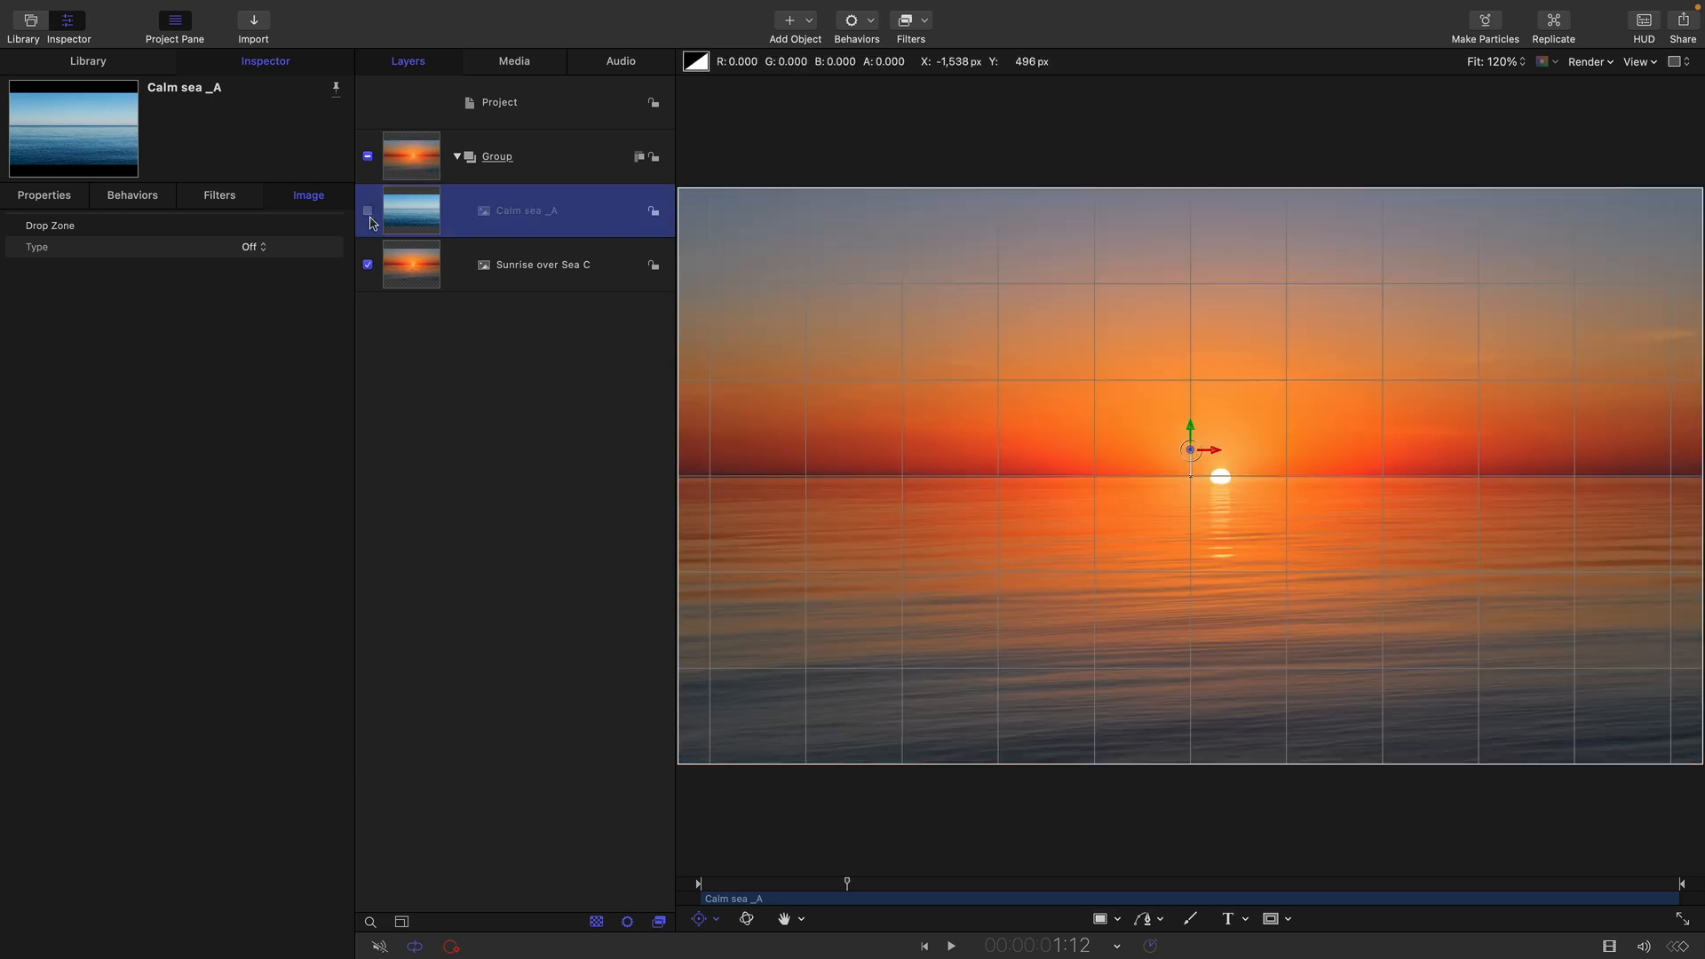
pyautogui.click(414, 265)
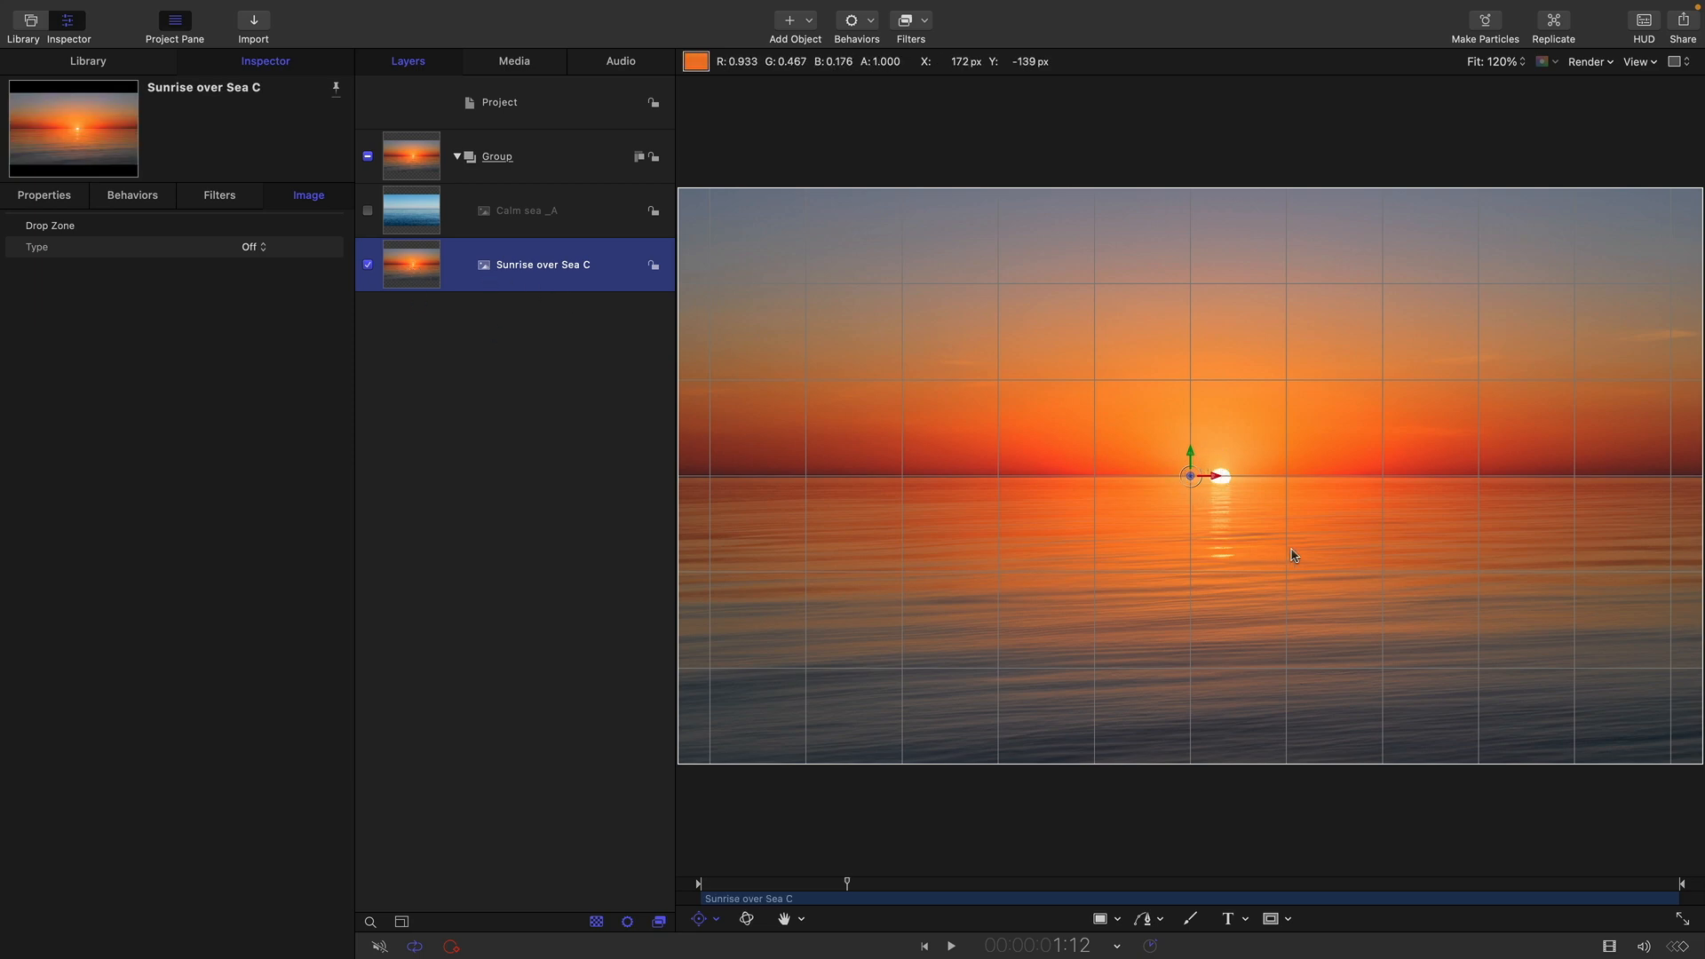
pyautogui.click(1215, 478)
pyautogui.moveTo(1218, 481); pyautogui.dragTo(1243, 479)
# Add a camera to the project and switch the existing 2D group to 3D.
pyautogui.click(793, 20)
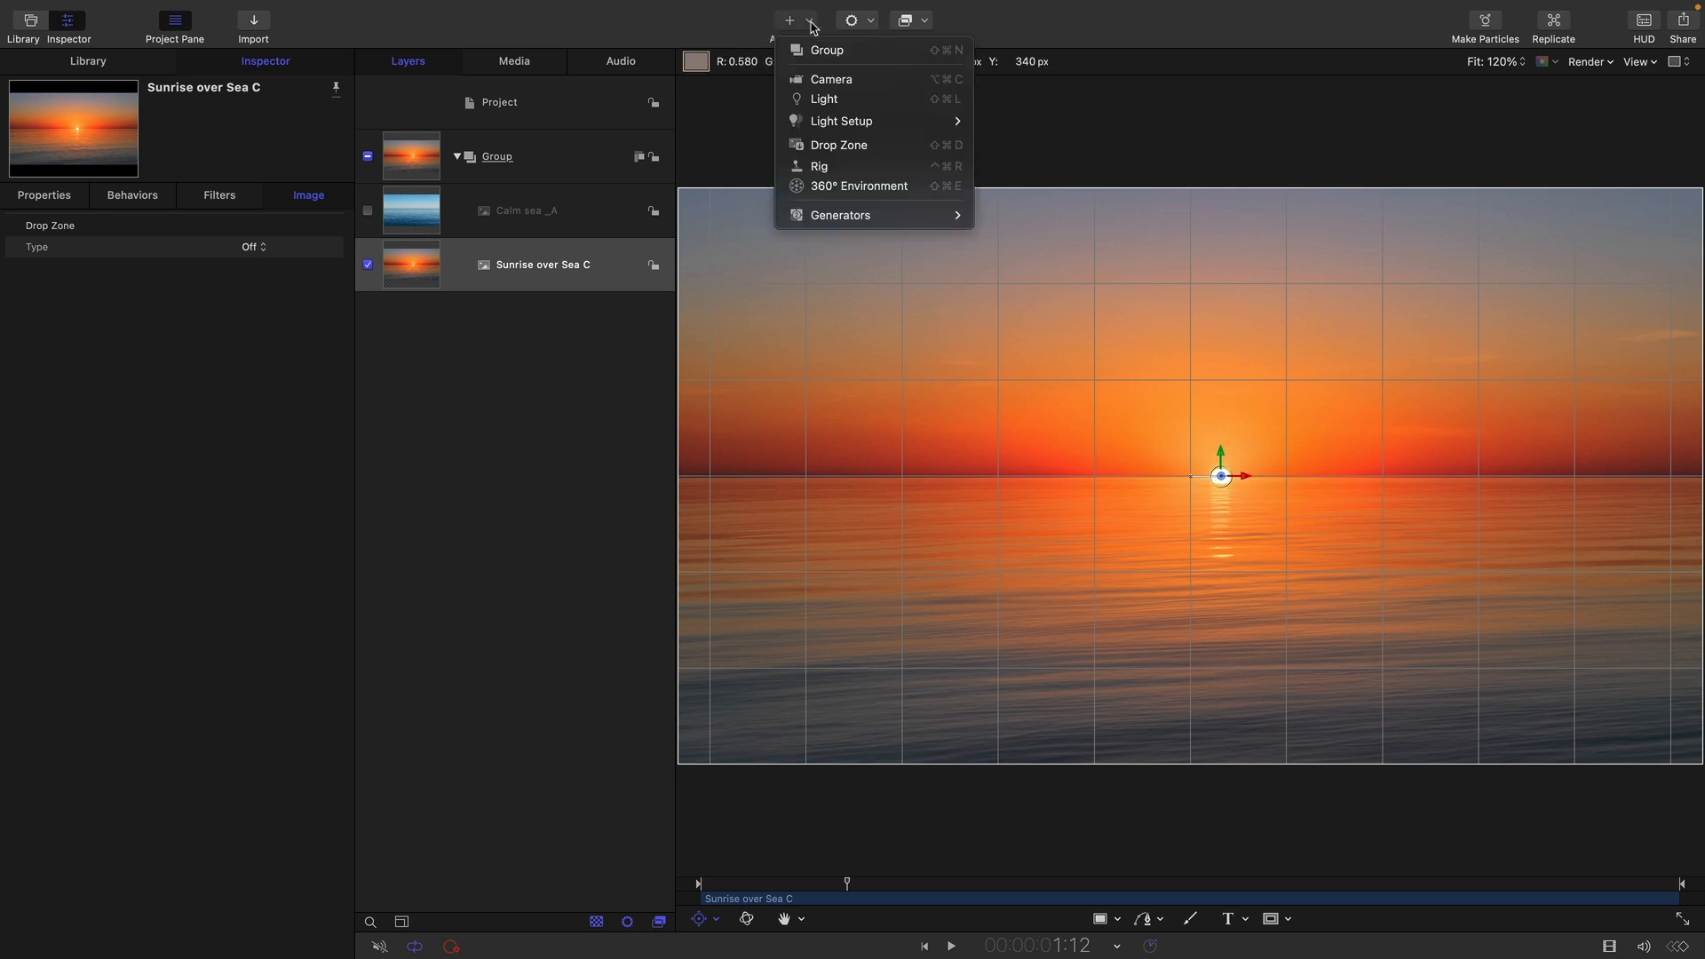
pyautogui.click(822, 82)
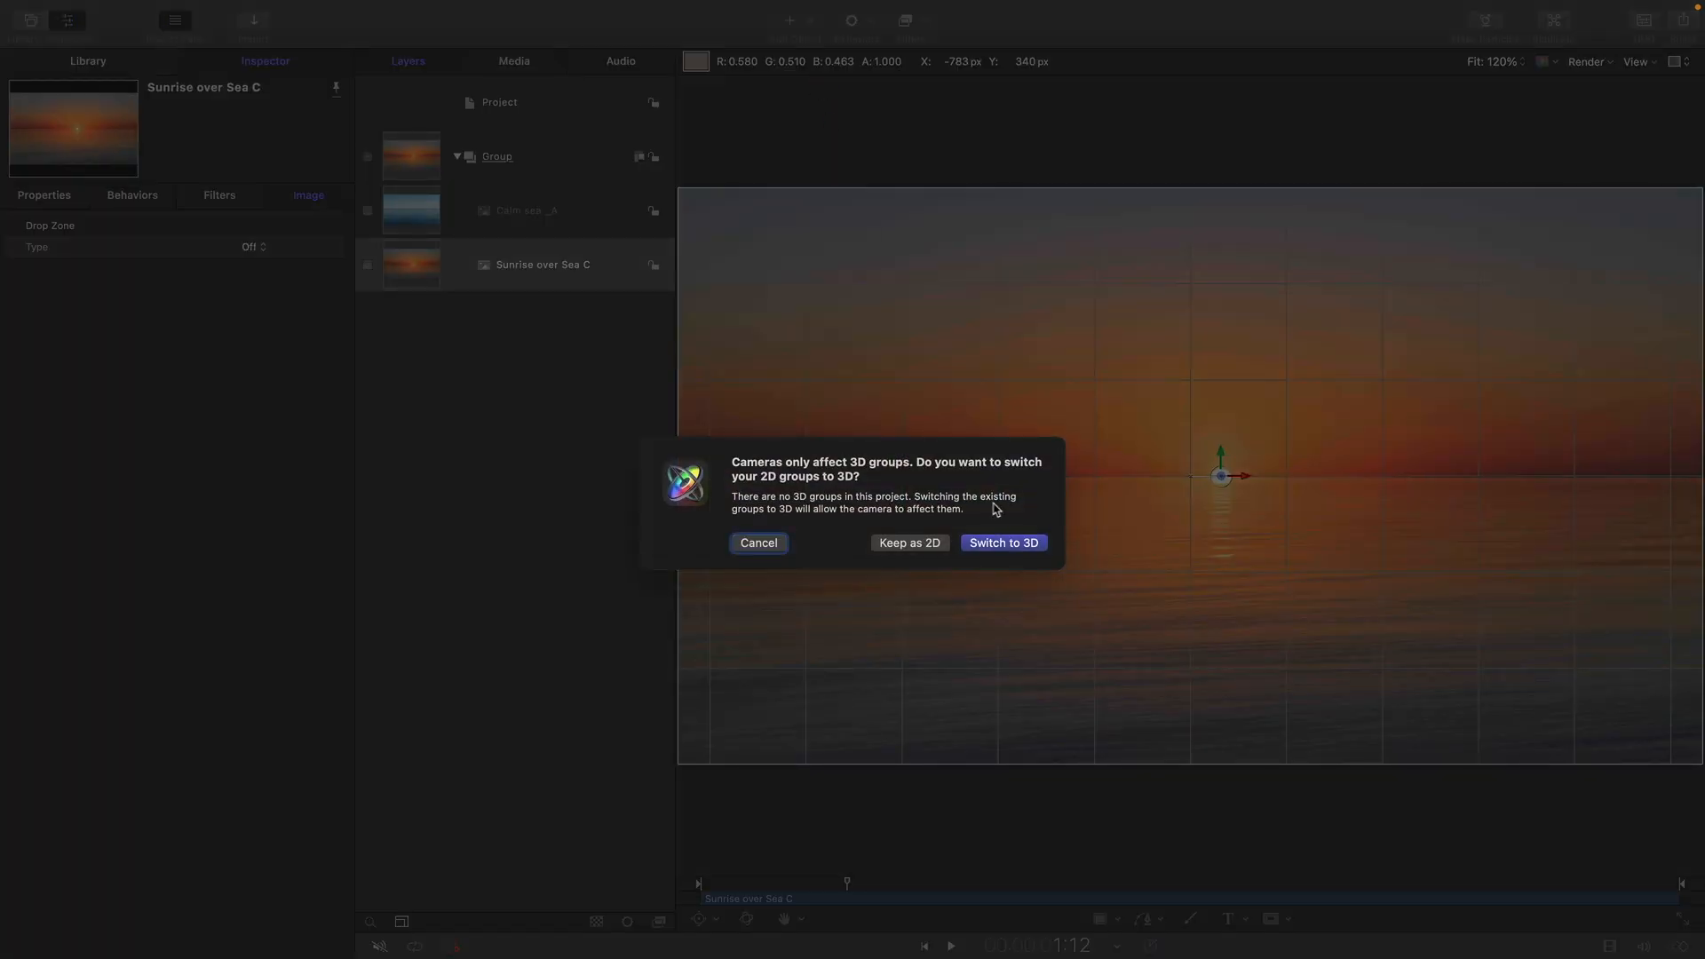
pyautogui.click(1004, 543)
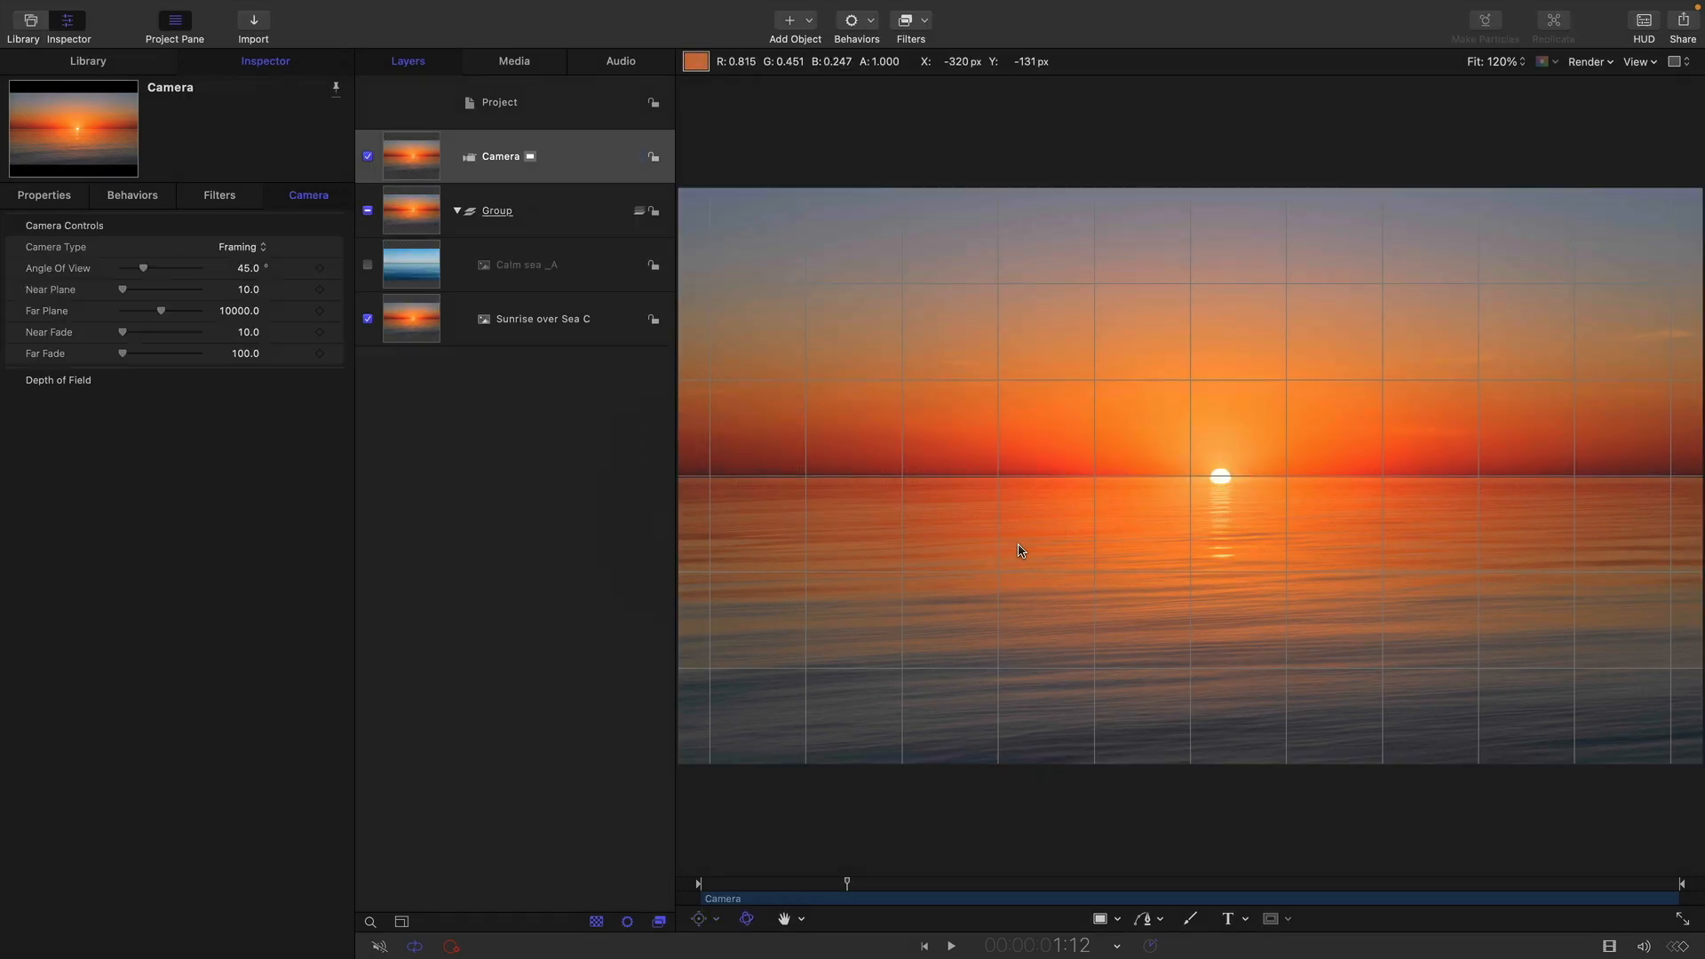
# Centre the sun by setting the Sunrise over Sea C layer's X position to about -0.53 px, and hide the grid.
pyautogui.click(415, 327)
pyautogui.click(1638, 62)
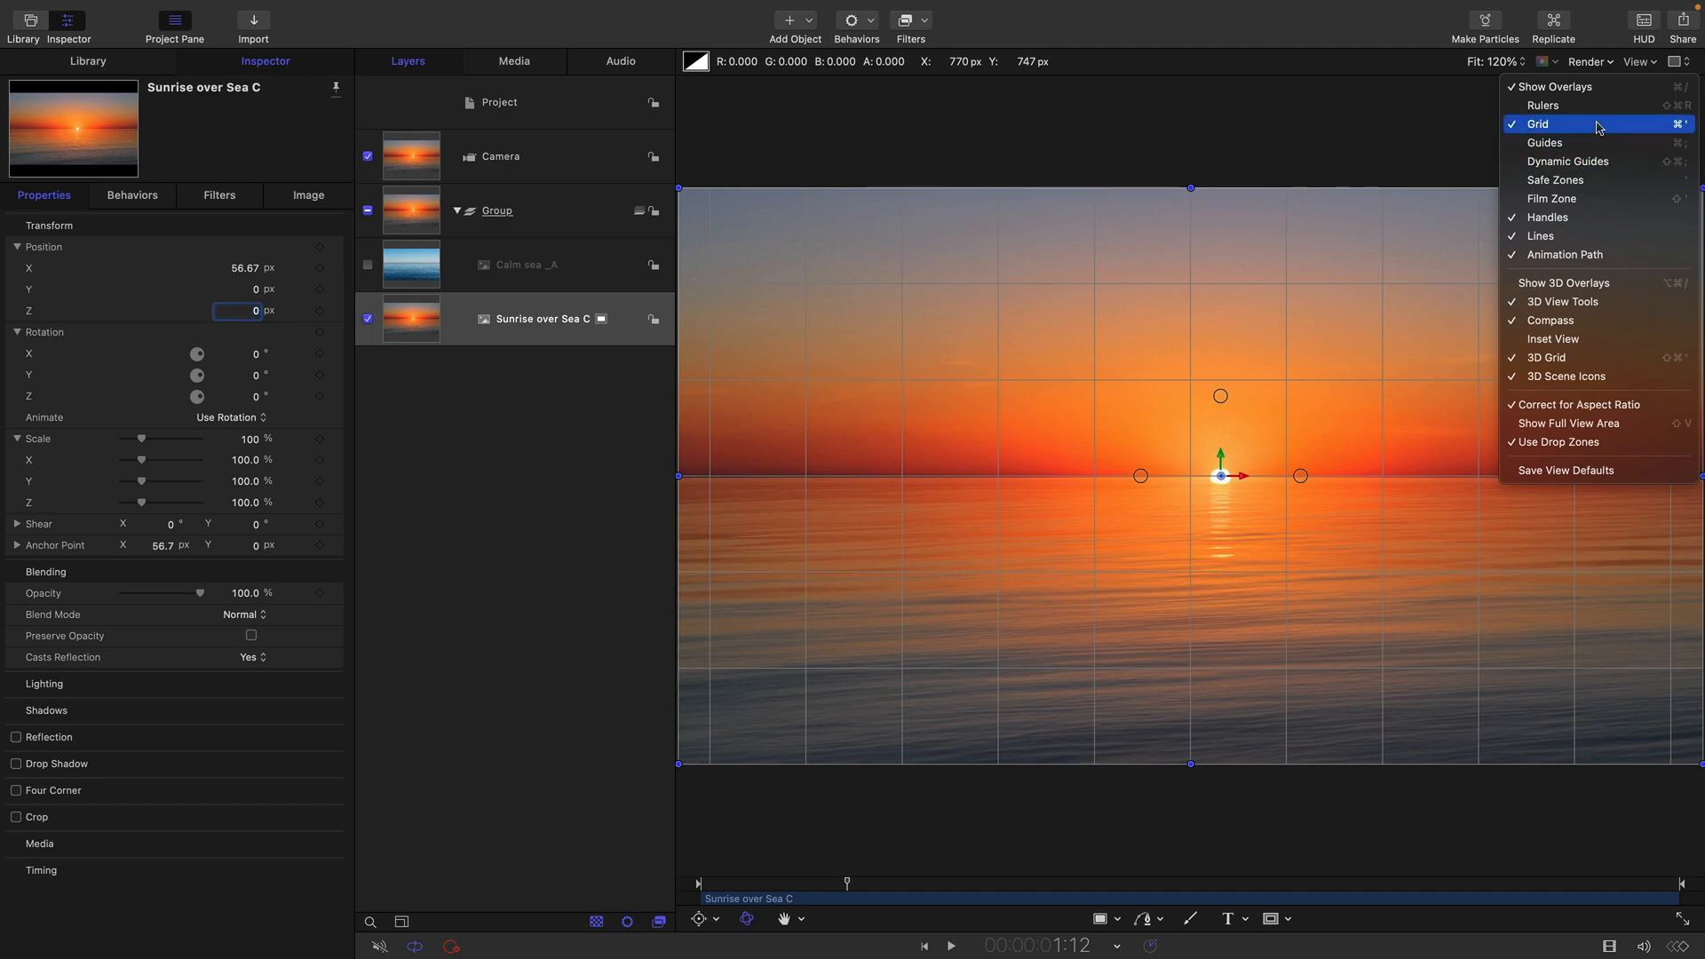
pyautogui.click(1097, 54)
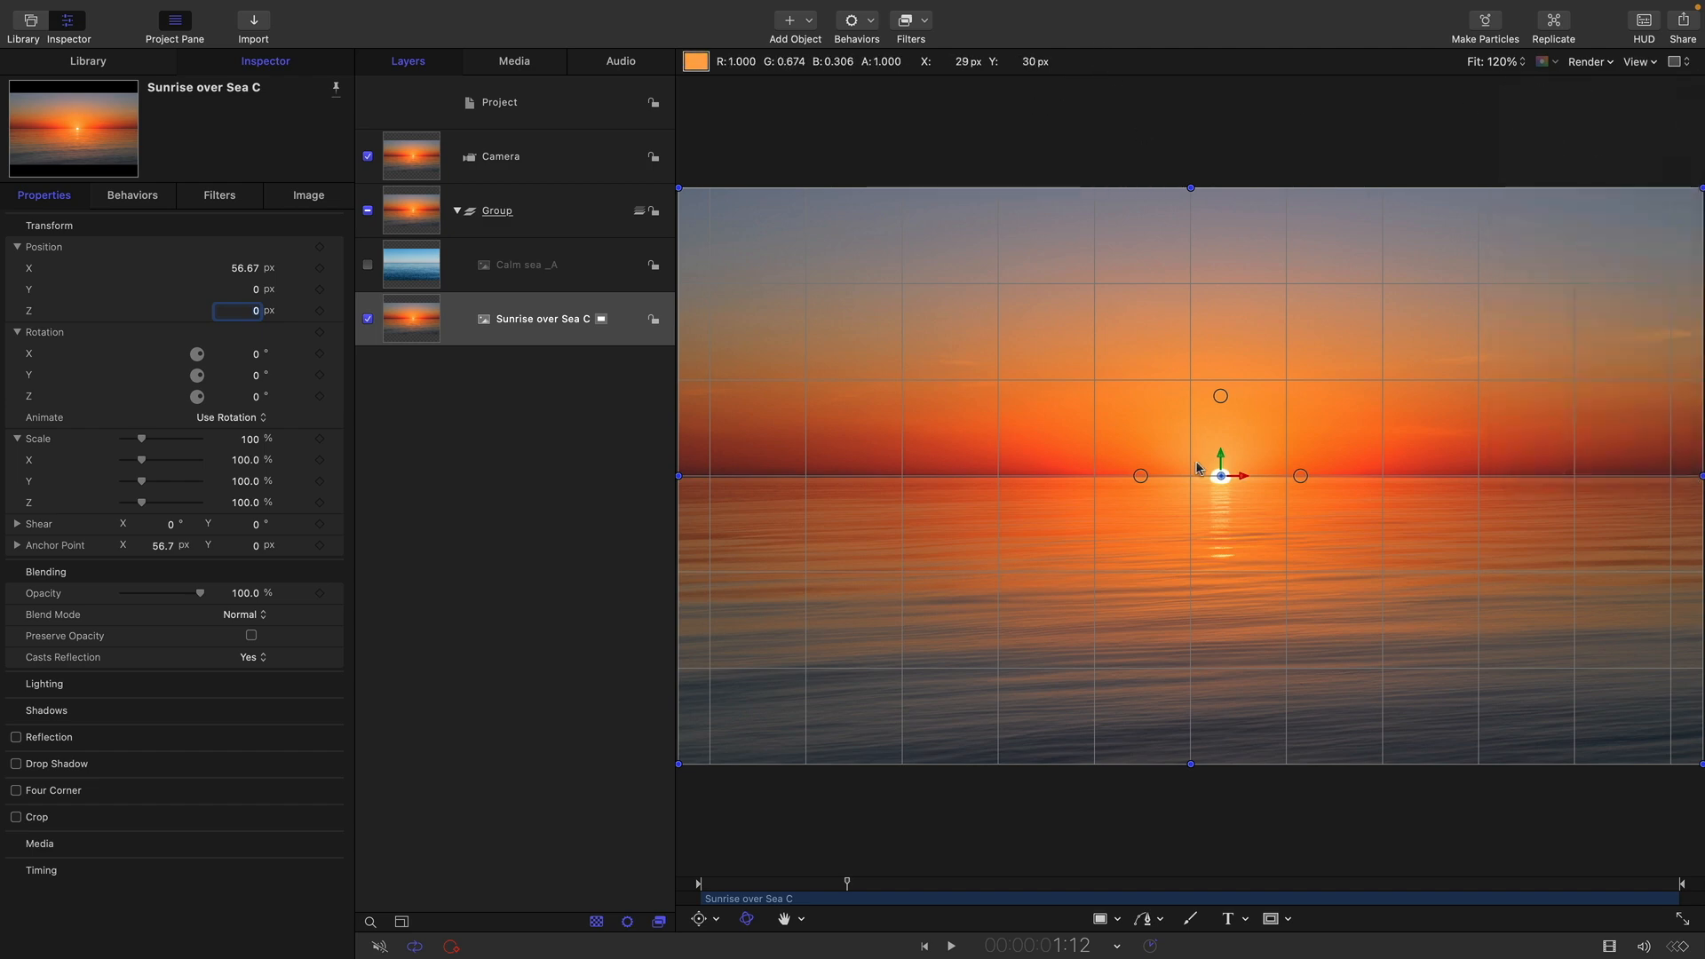
pyautogui.moveTo(248, 268); pyautogui.dragTo(244, 267)
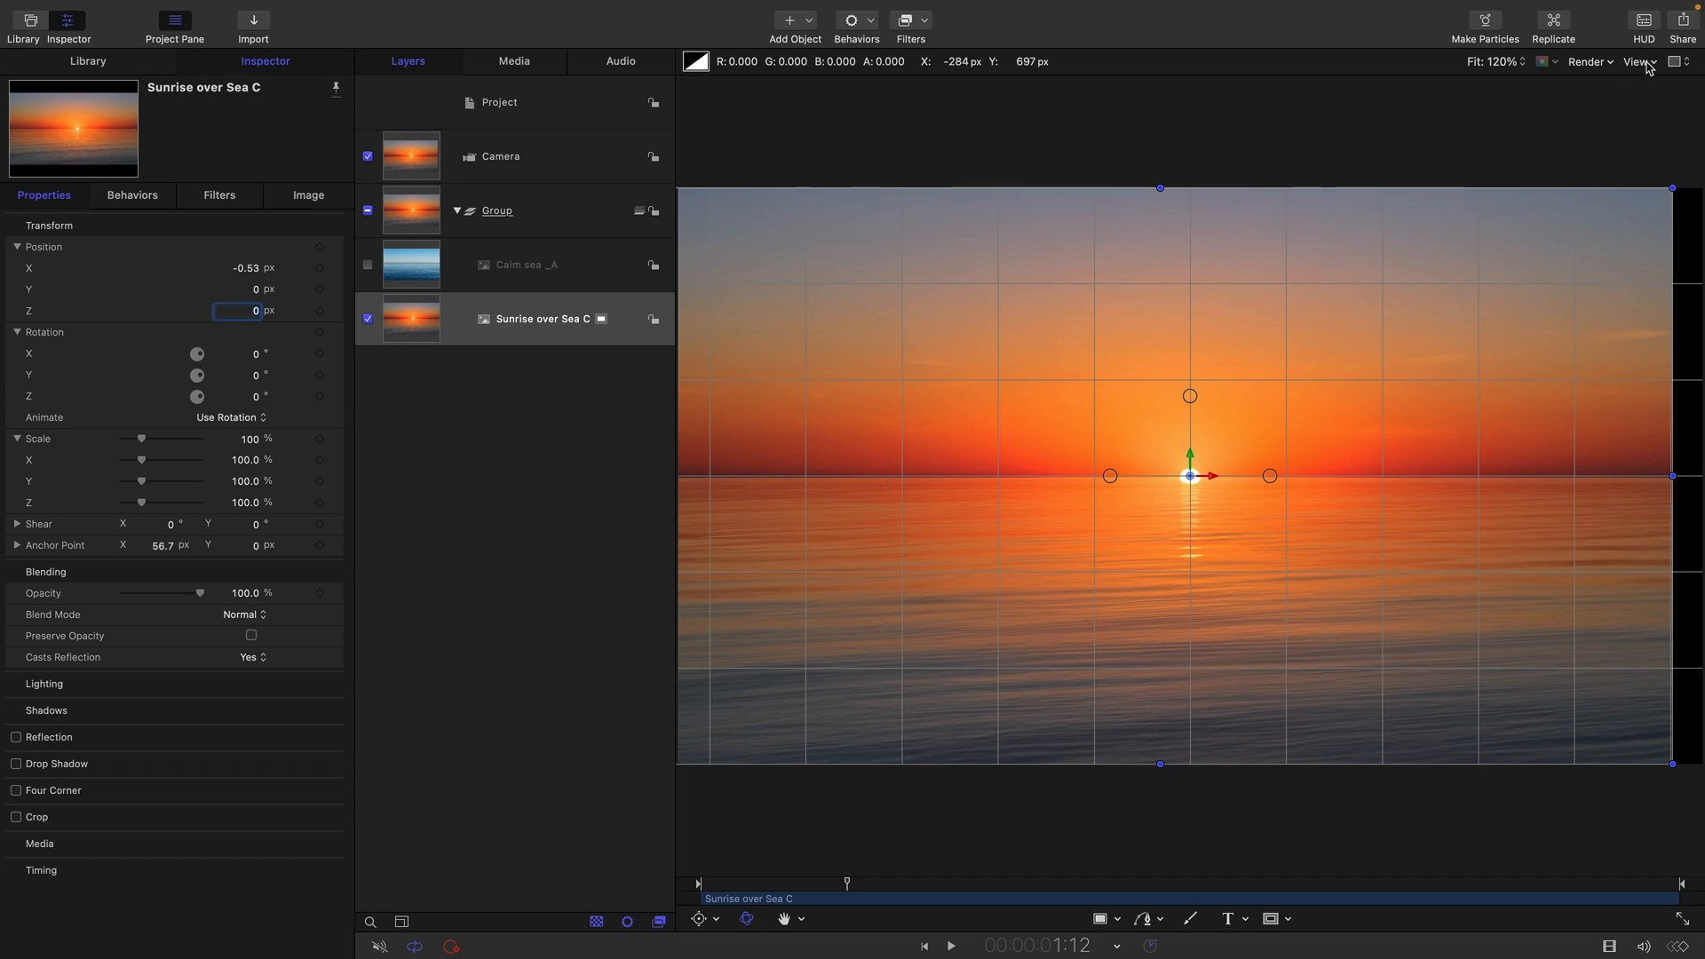
pyautogui.click(1647, 68)
pyautogui.click(1616, 124)
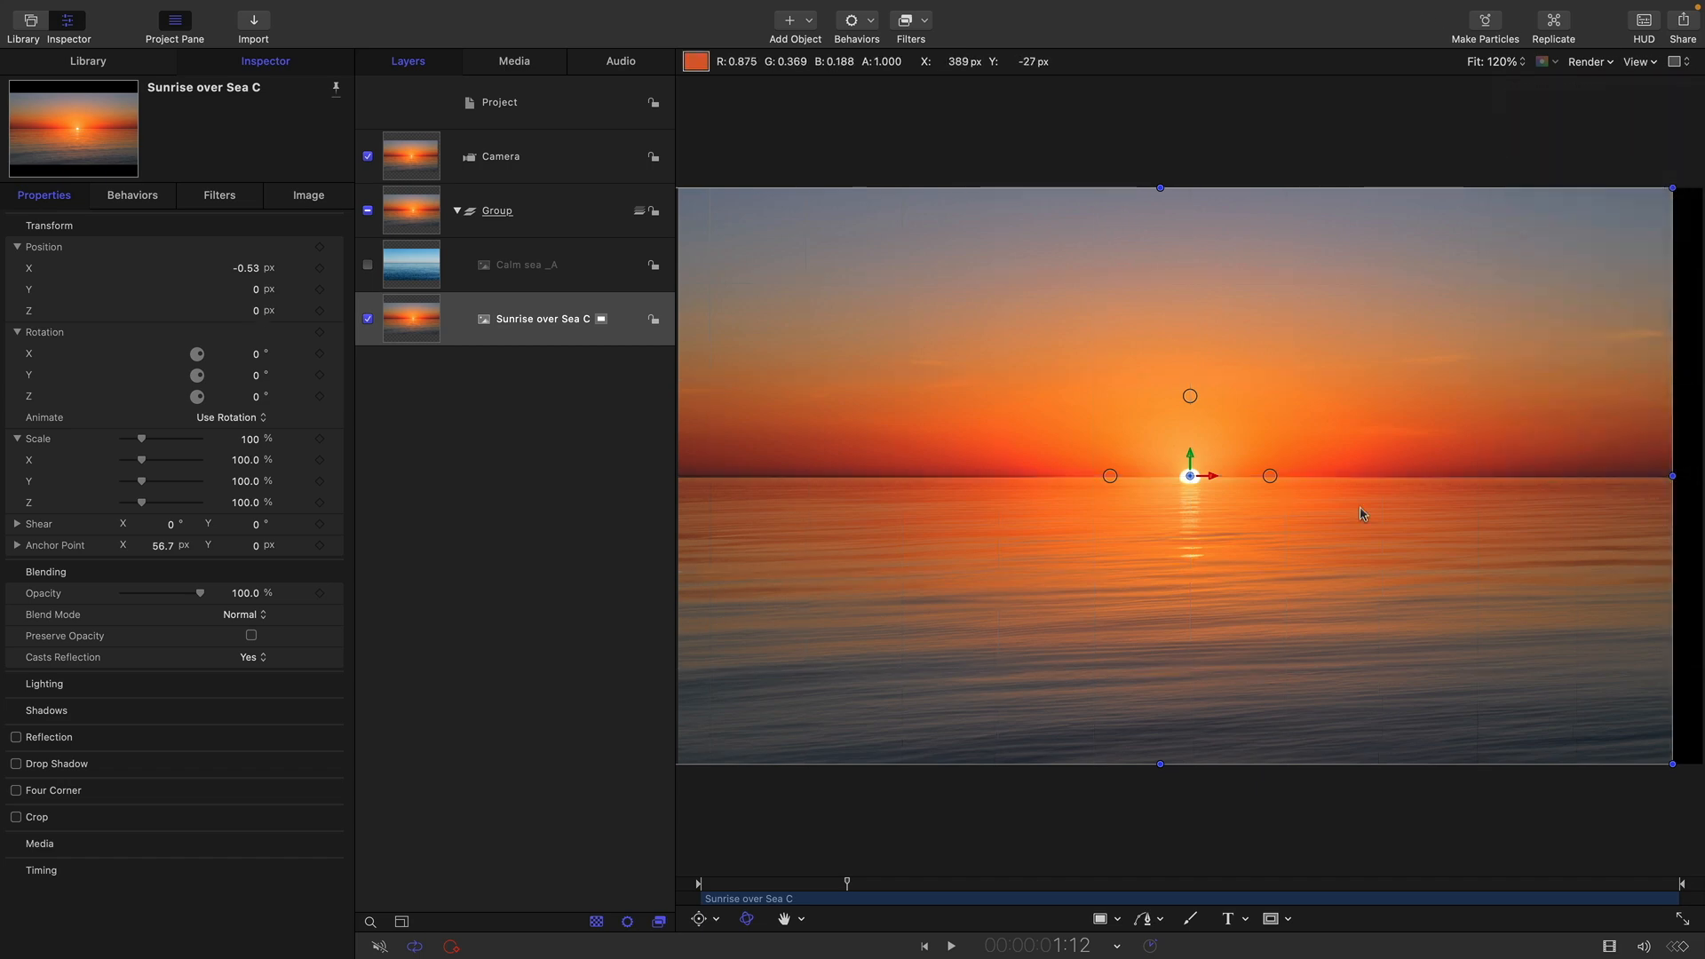
# Push the Sunrise over Sea C layer back by setting its Z position to -1000 px.
pyautogui.doubleClick(252, 312)
pyautogui.write('-')
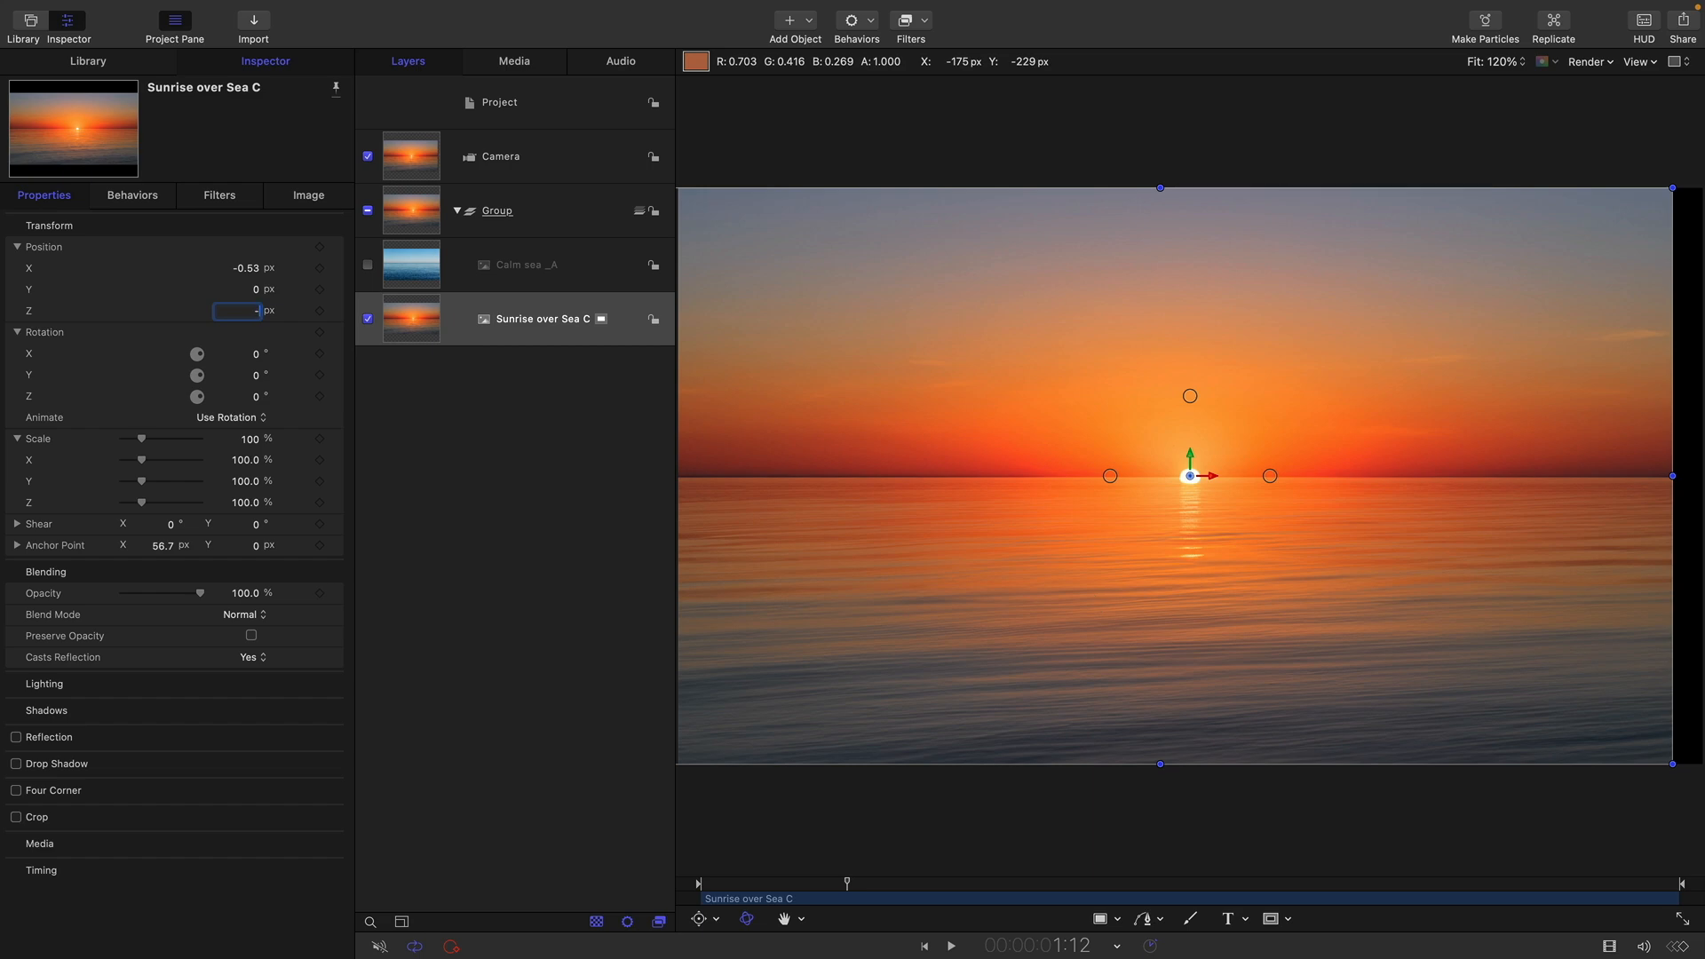
pyautogui.write('1000')
pyautogui.press('Return')
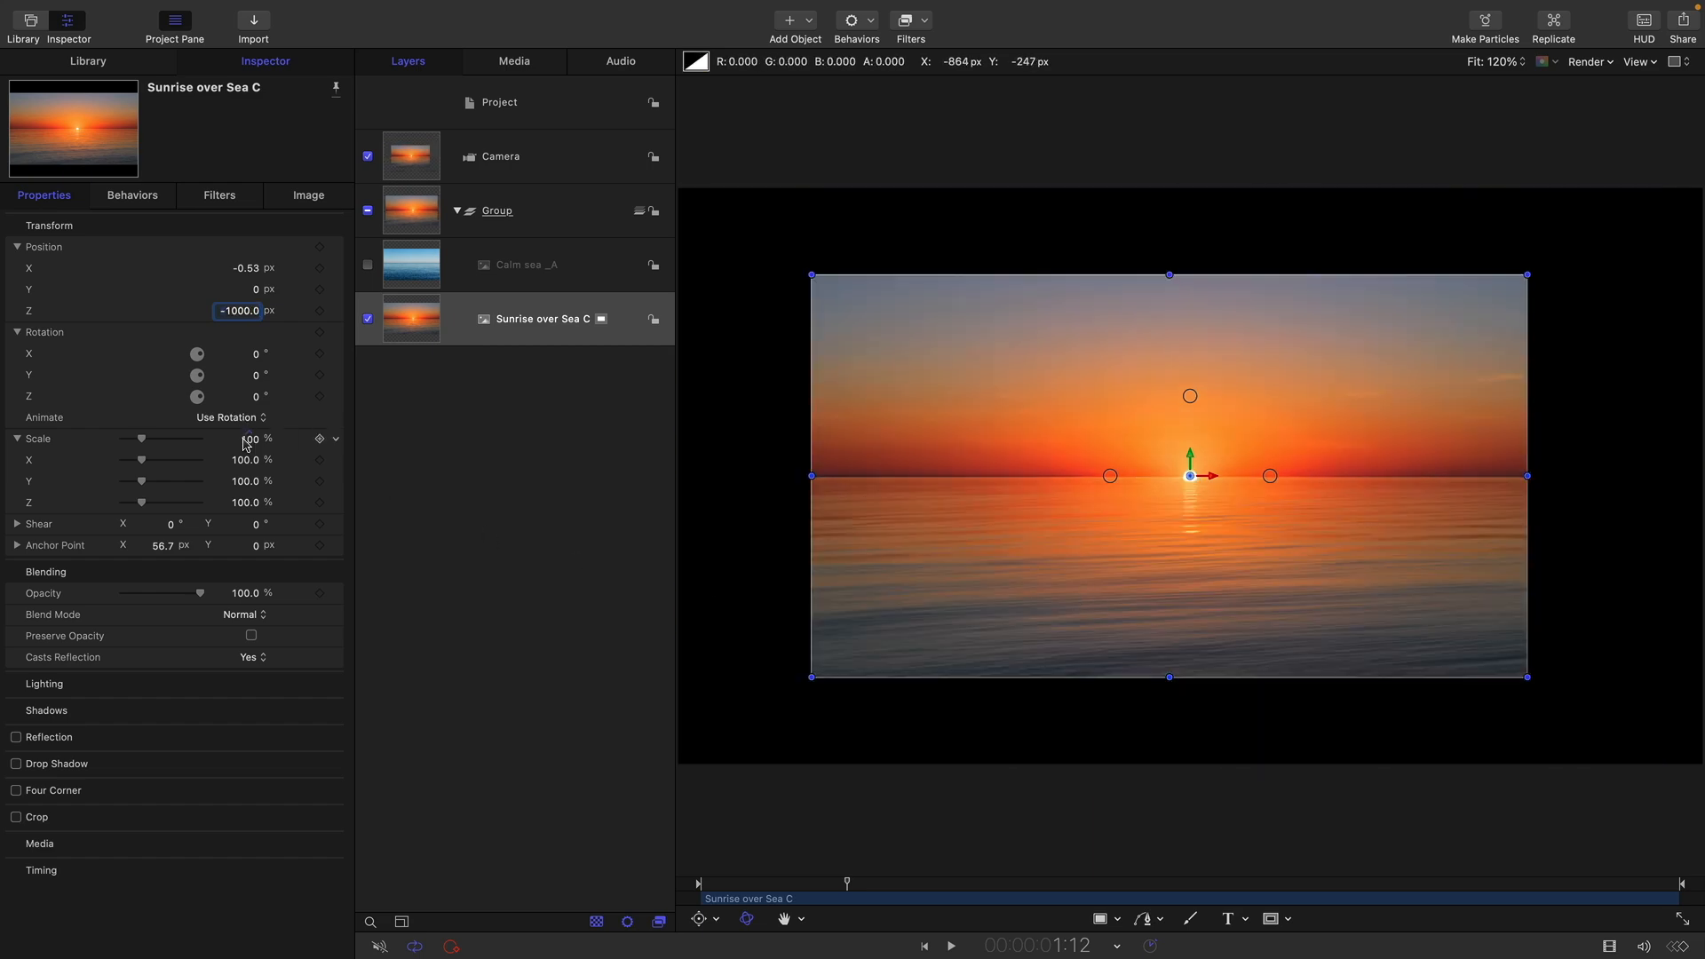
# Scale the Sunrise over Sea C layer to 200% so that it fills the frame.
pyautogui.moveTo(251, 446)
pyautogui.mouseDown()
pyautogui.moveTo(277, 446)
pyautogui.moveTo(252, 439)
pyautogui.mouseUp()
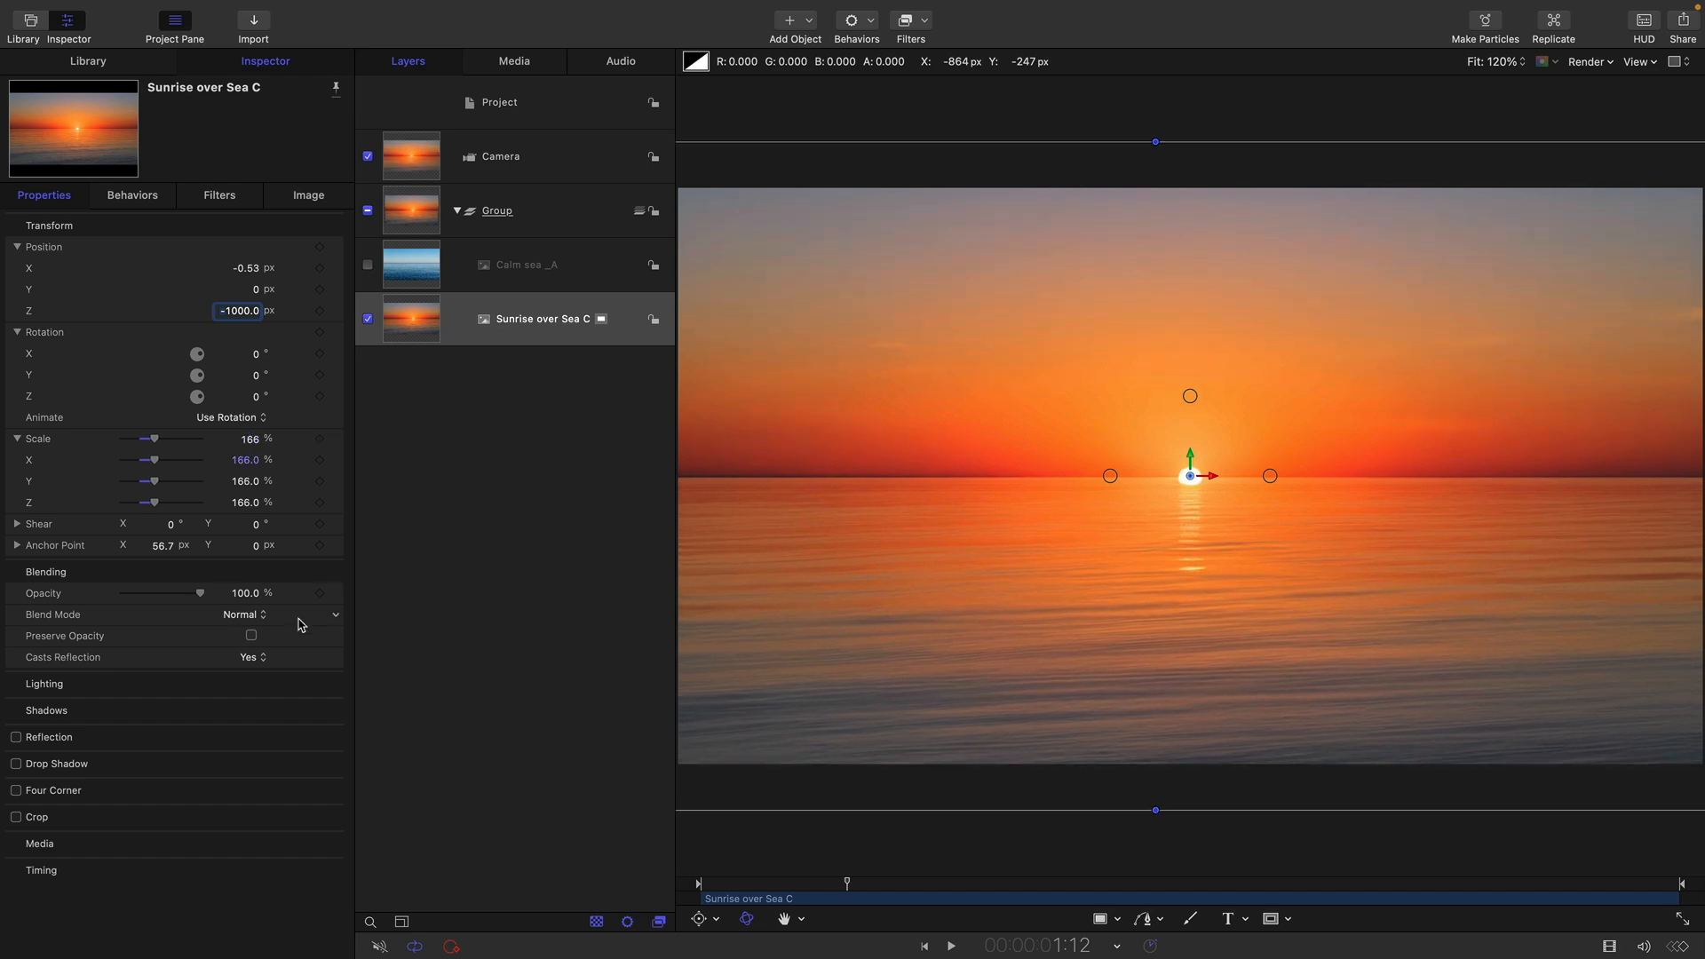
pyautogui.click(249, 438)
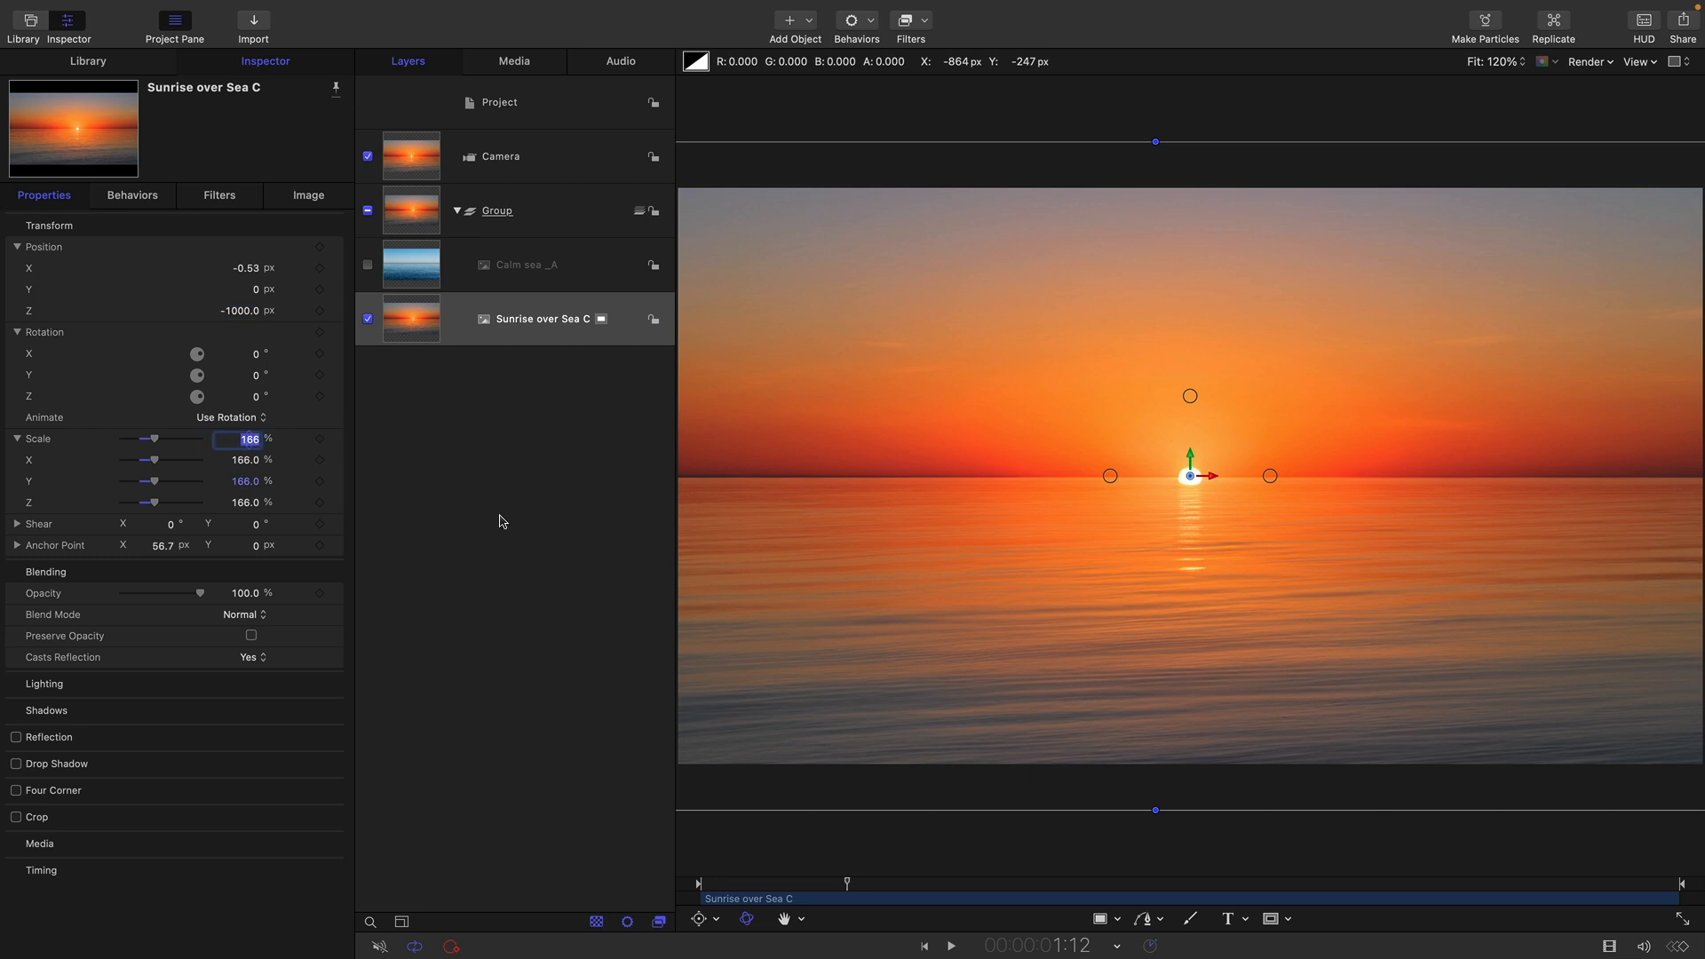
pyautogui.write('200')
pyautogui.press('Return')
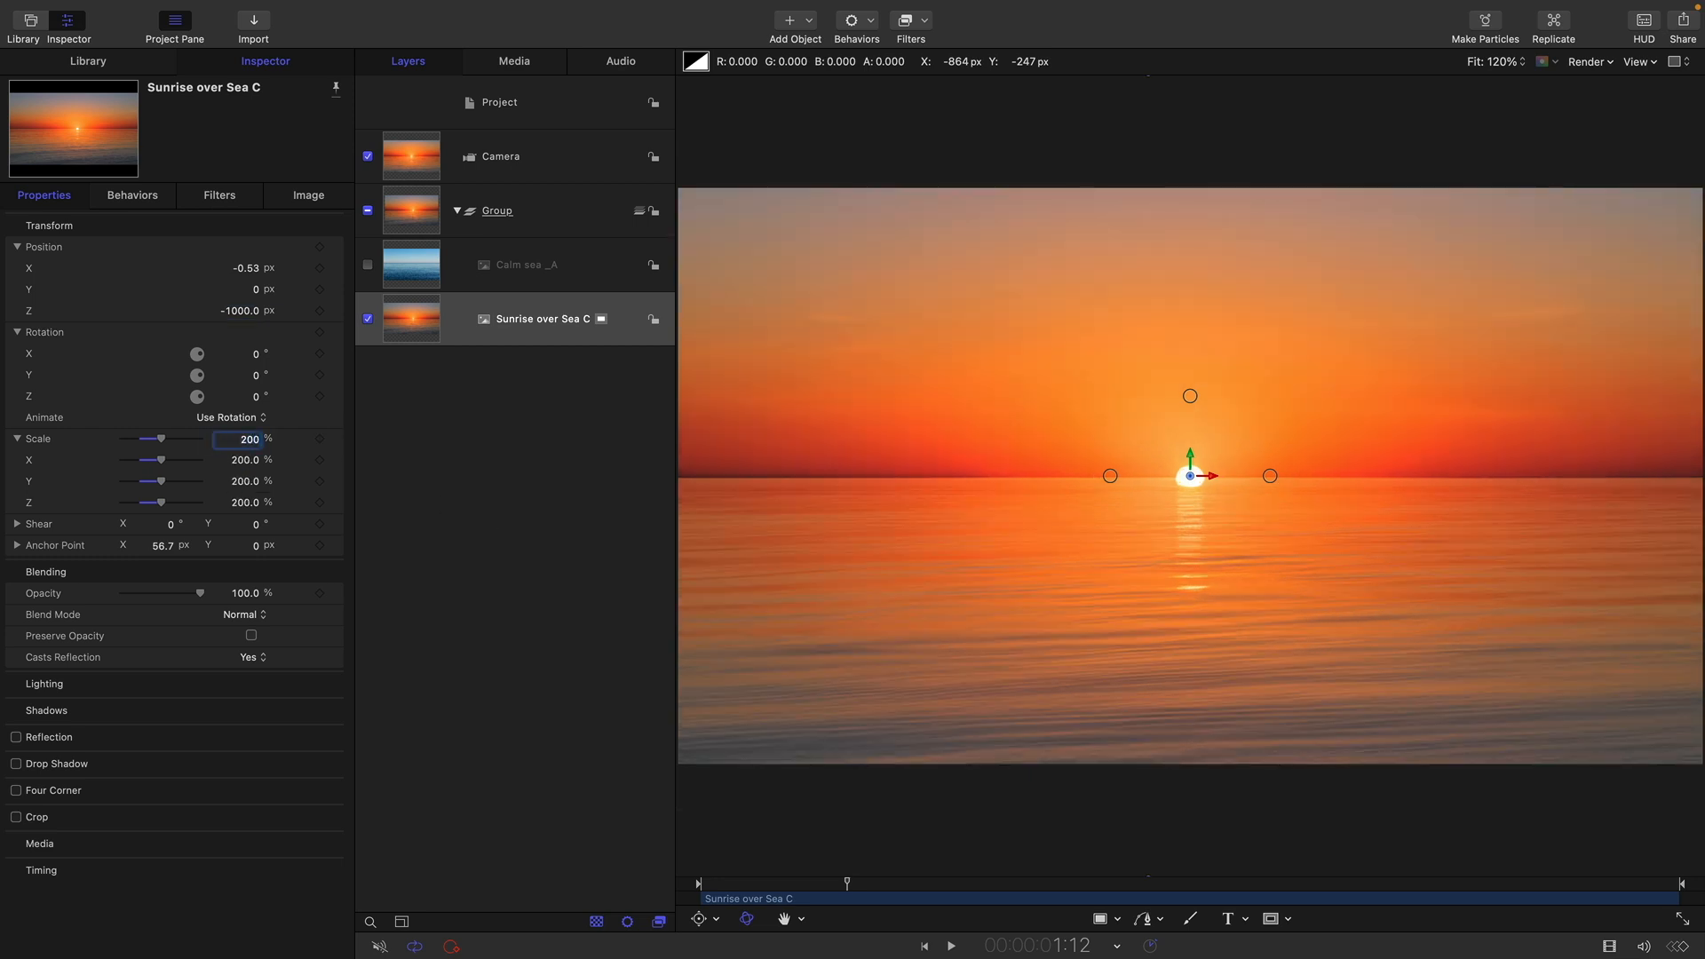
# Show the Calm sea _A layer again and lay it flat with an X rotation of -90°.
pyautogui.click(368, 266)
pyautogui.click(411, 271)
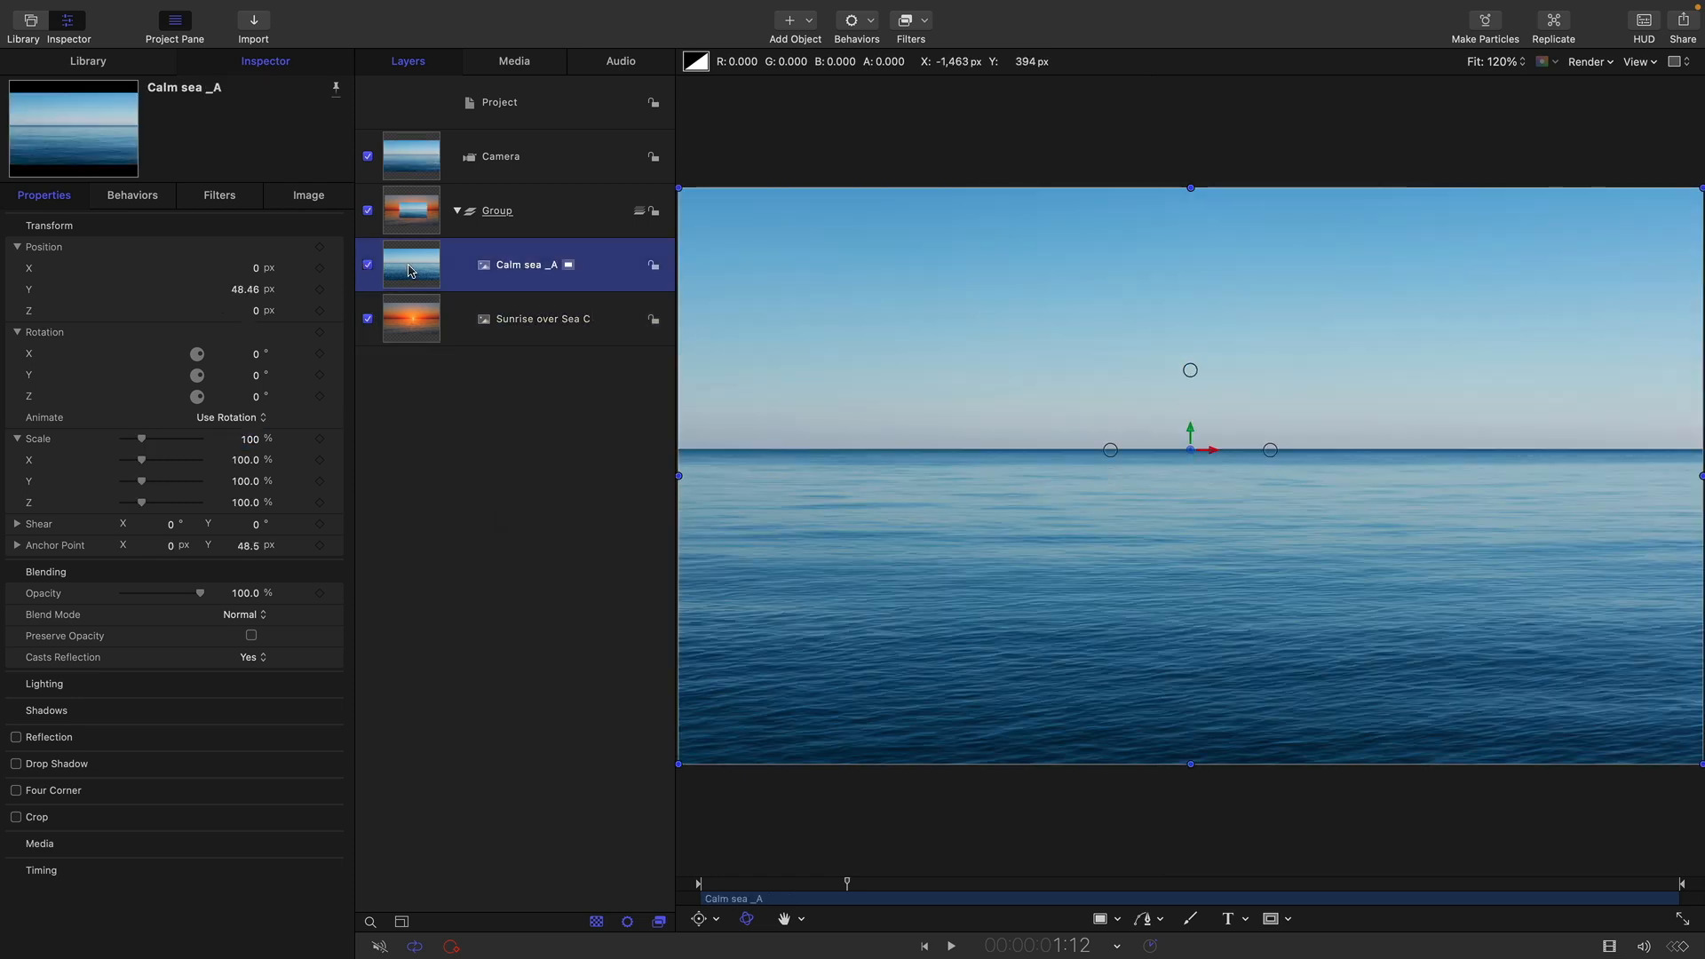
pyautogui.click(255, 354)
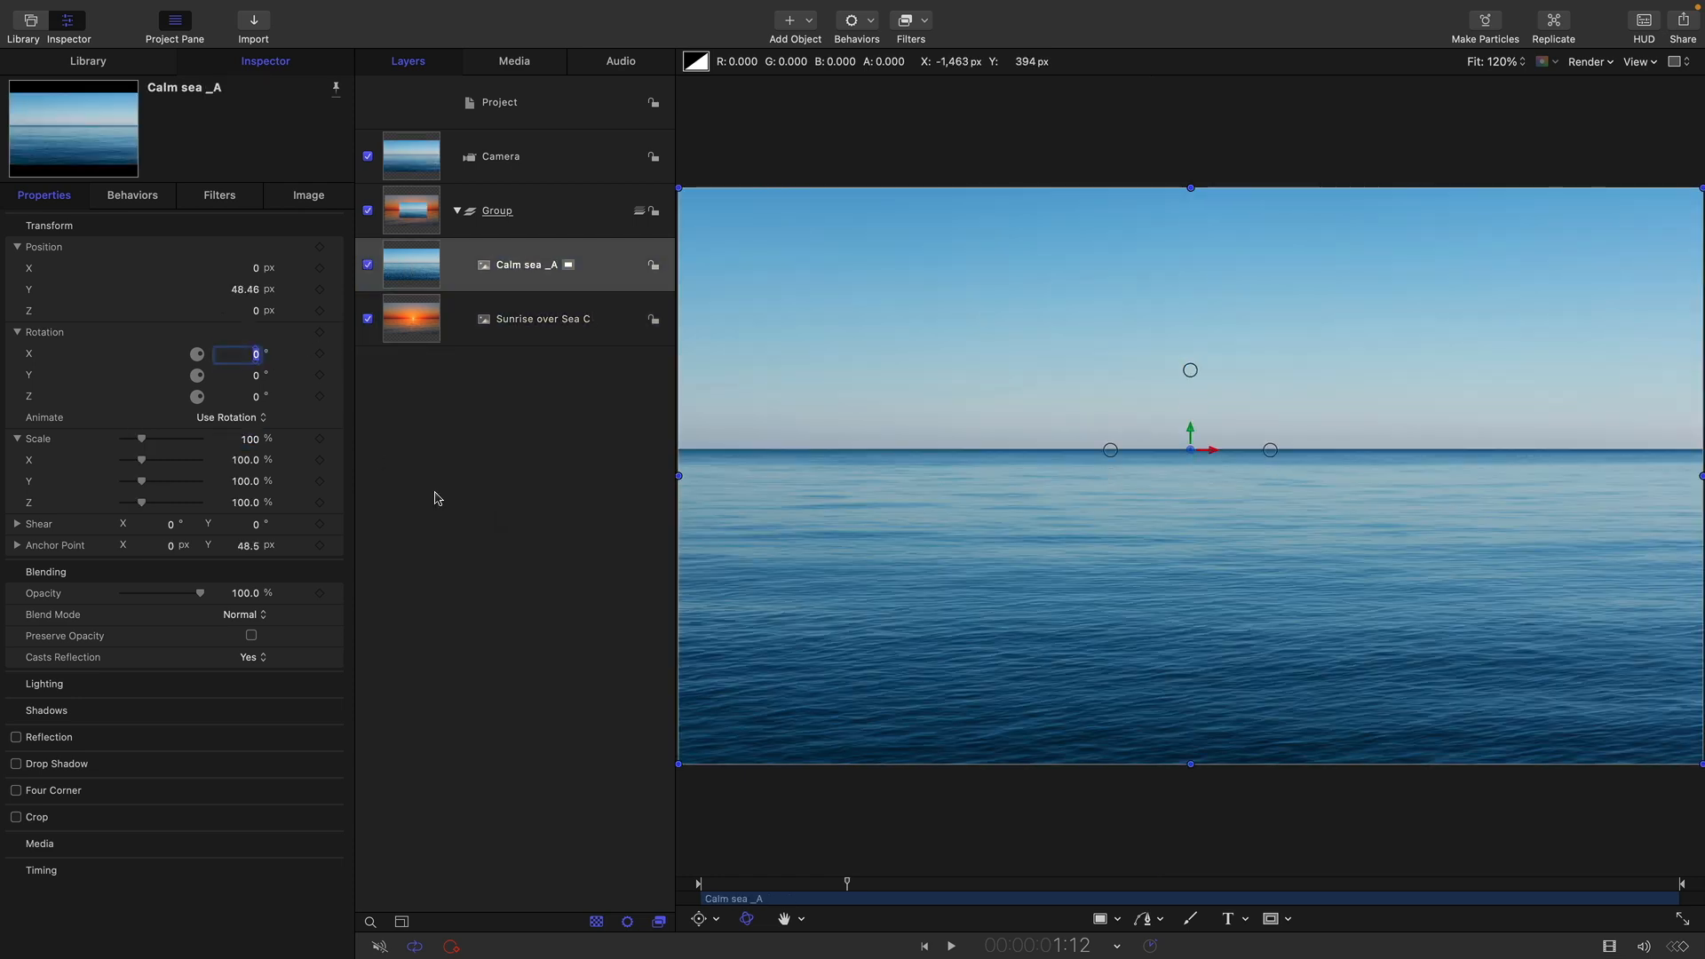
pyautogui.write('-90')
pyautogui.press('Return')
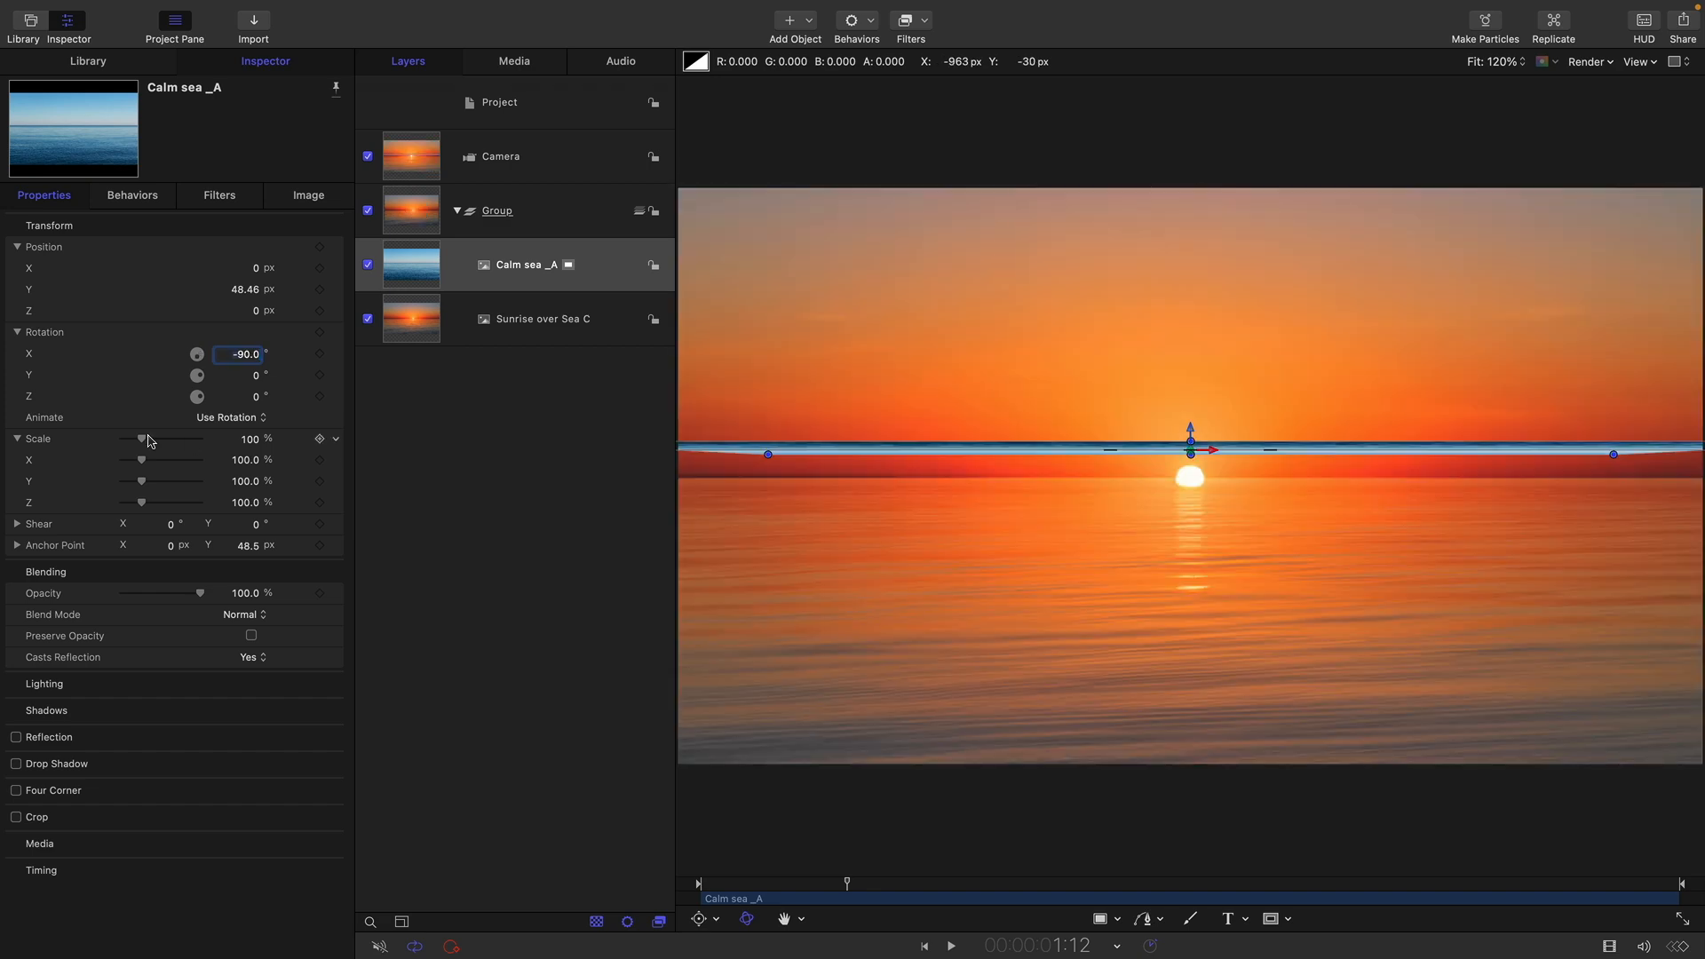
# Tilt the camera by setting its X rotation to -10°.
pyautogui.click(425, 164)
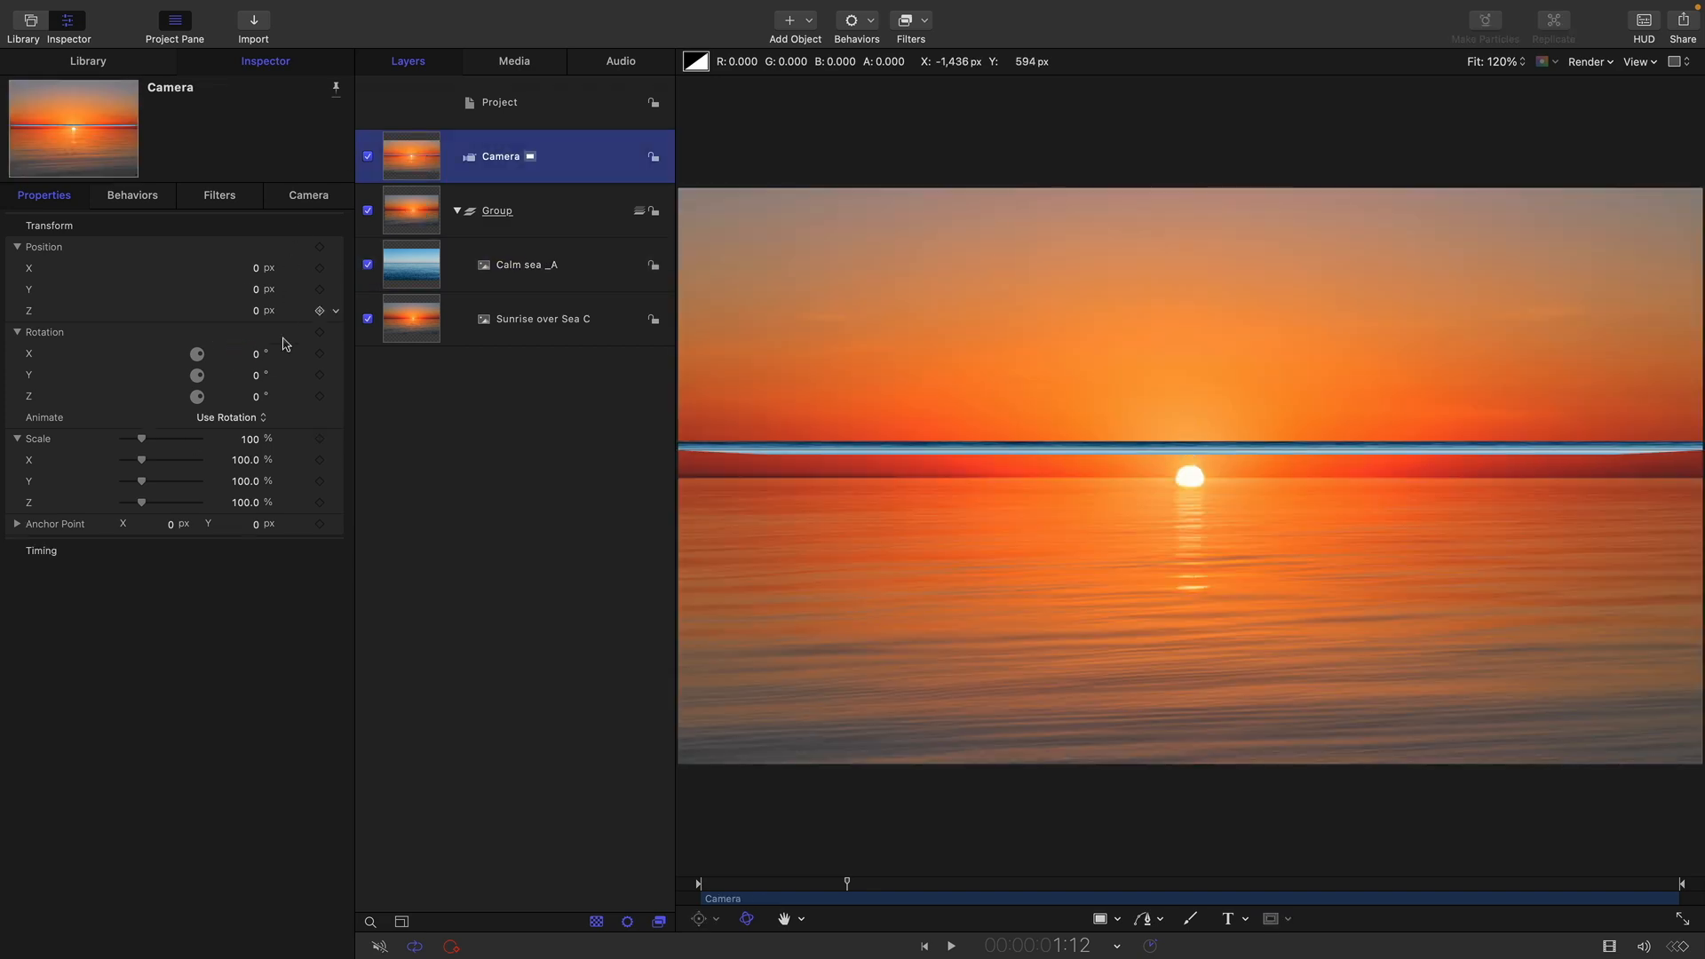
pyautogui.click(252, 354)
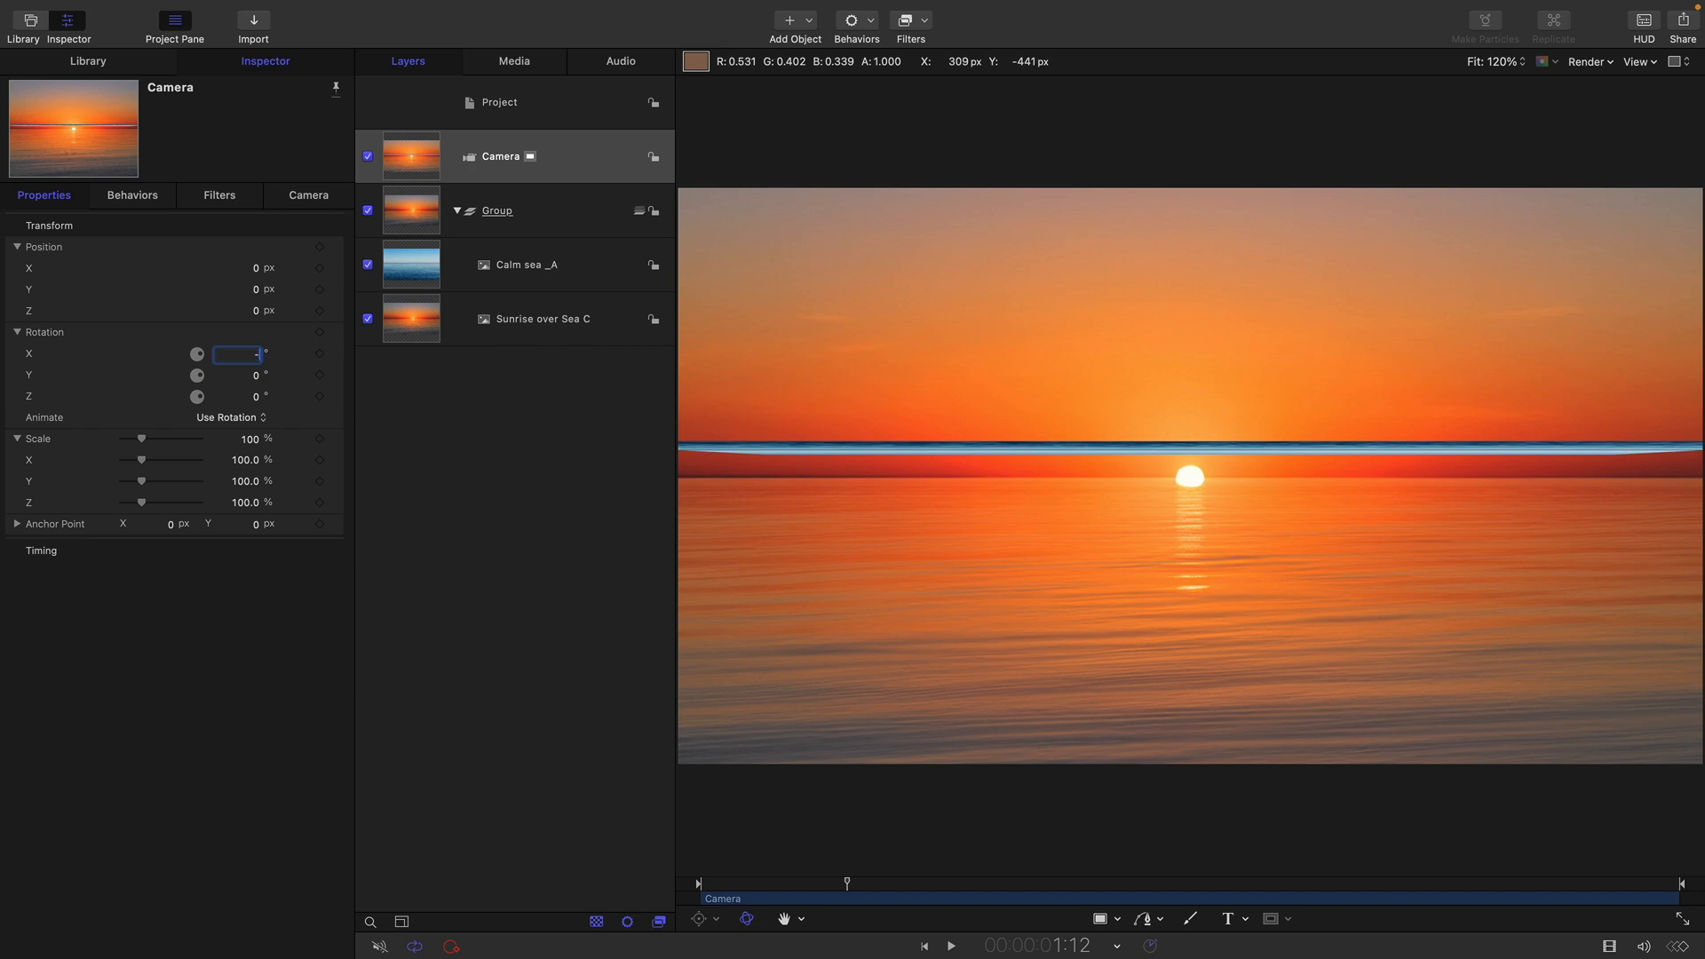
pyautogui.press('Return')
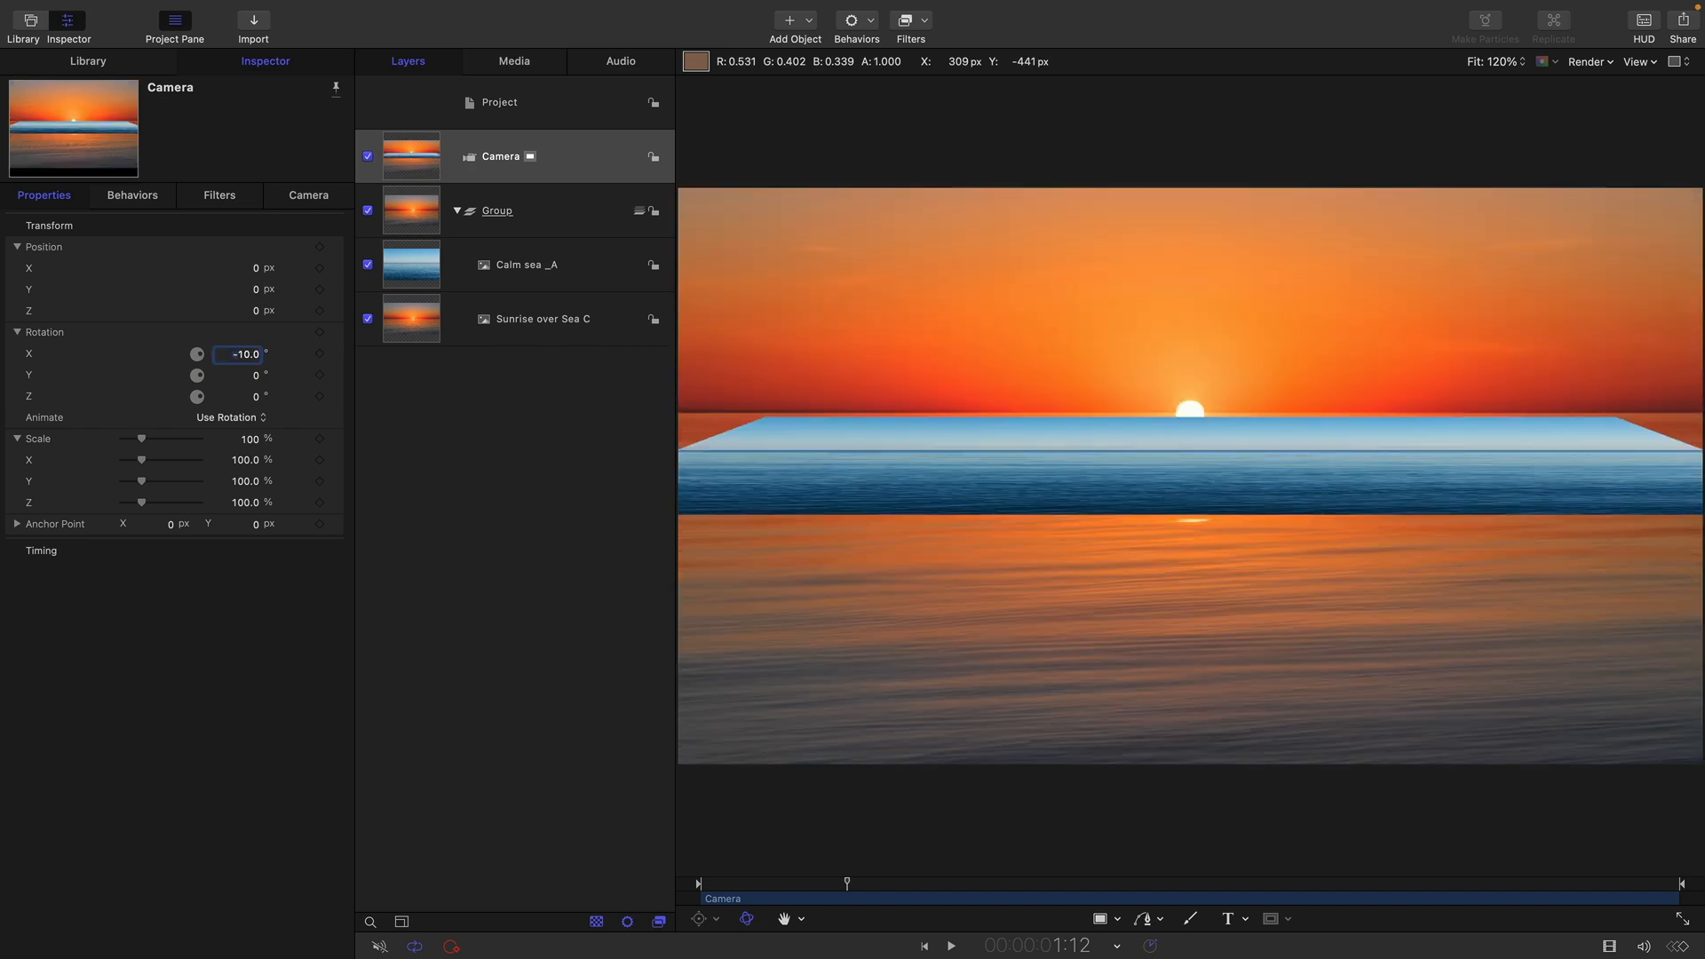
# Set the Calm sea _A layer's Z position to -1000 px to match the sunrise backdrop's depth.
pyautogui.click(421, 267)
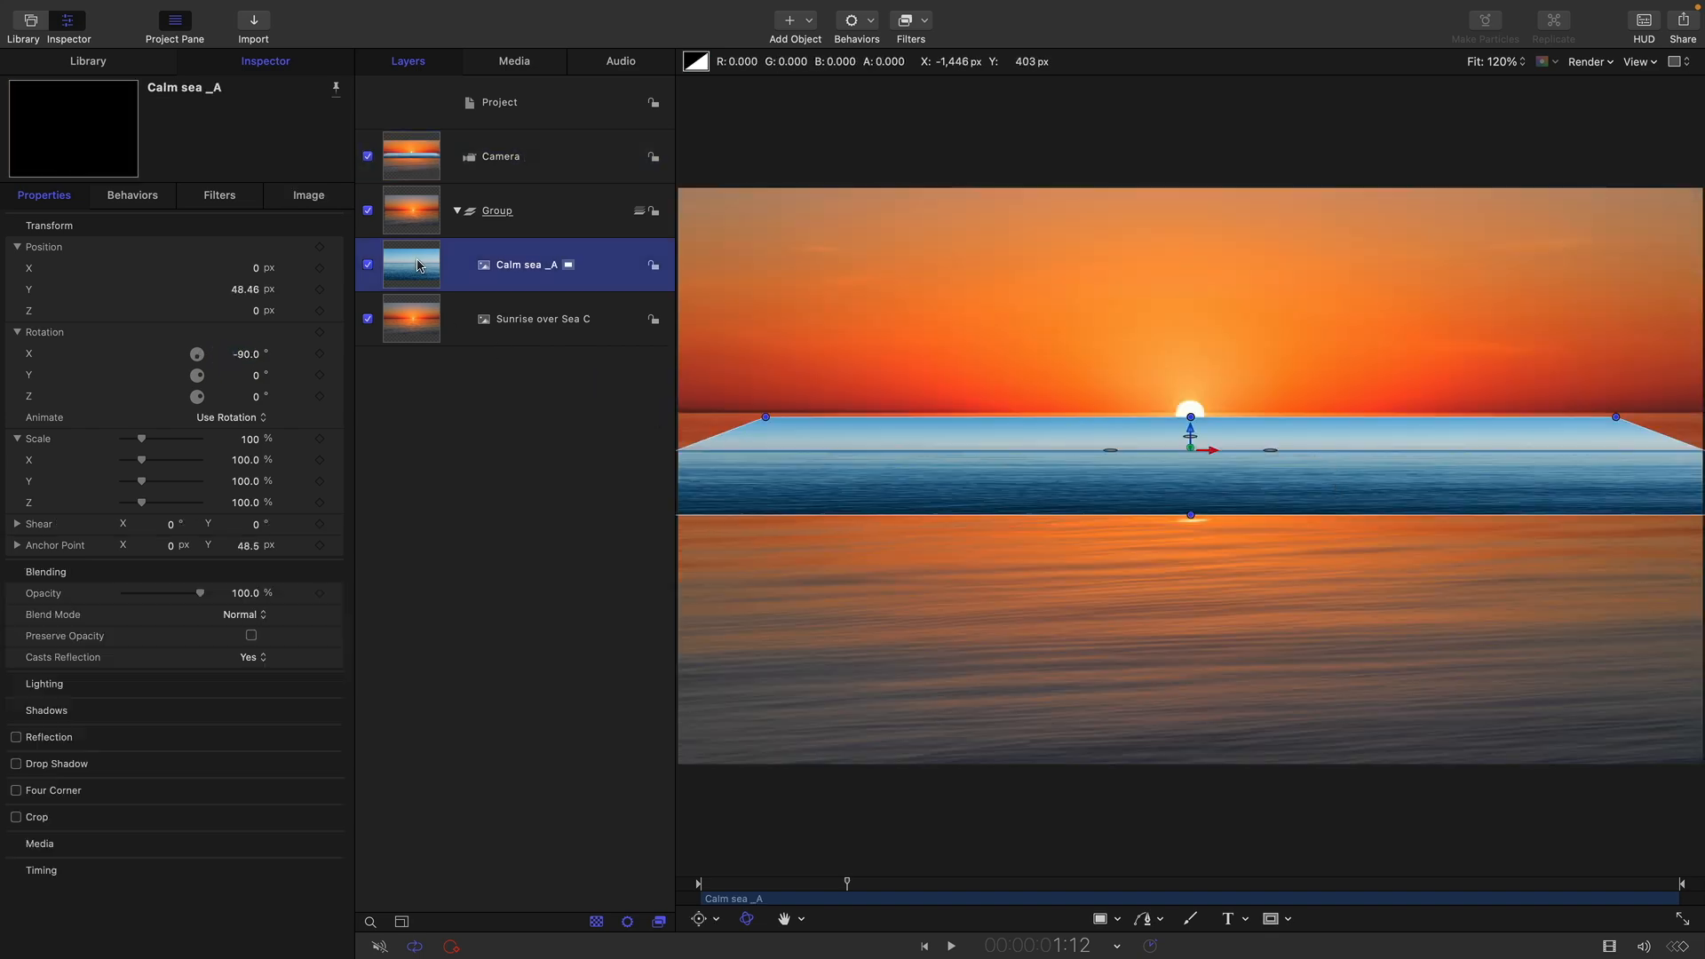
pyautogui.click(252, 311)
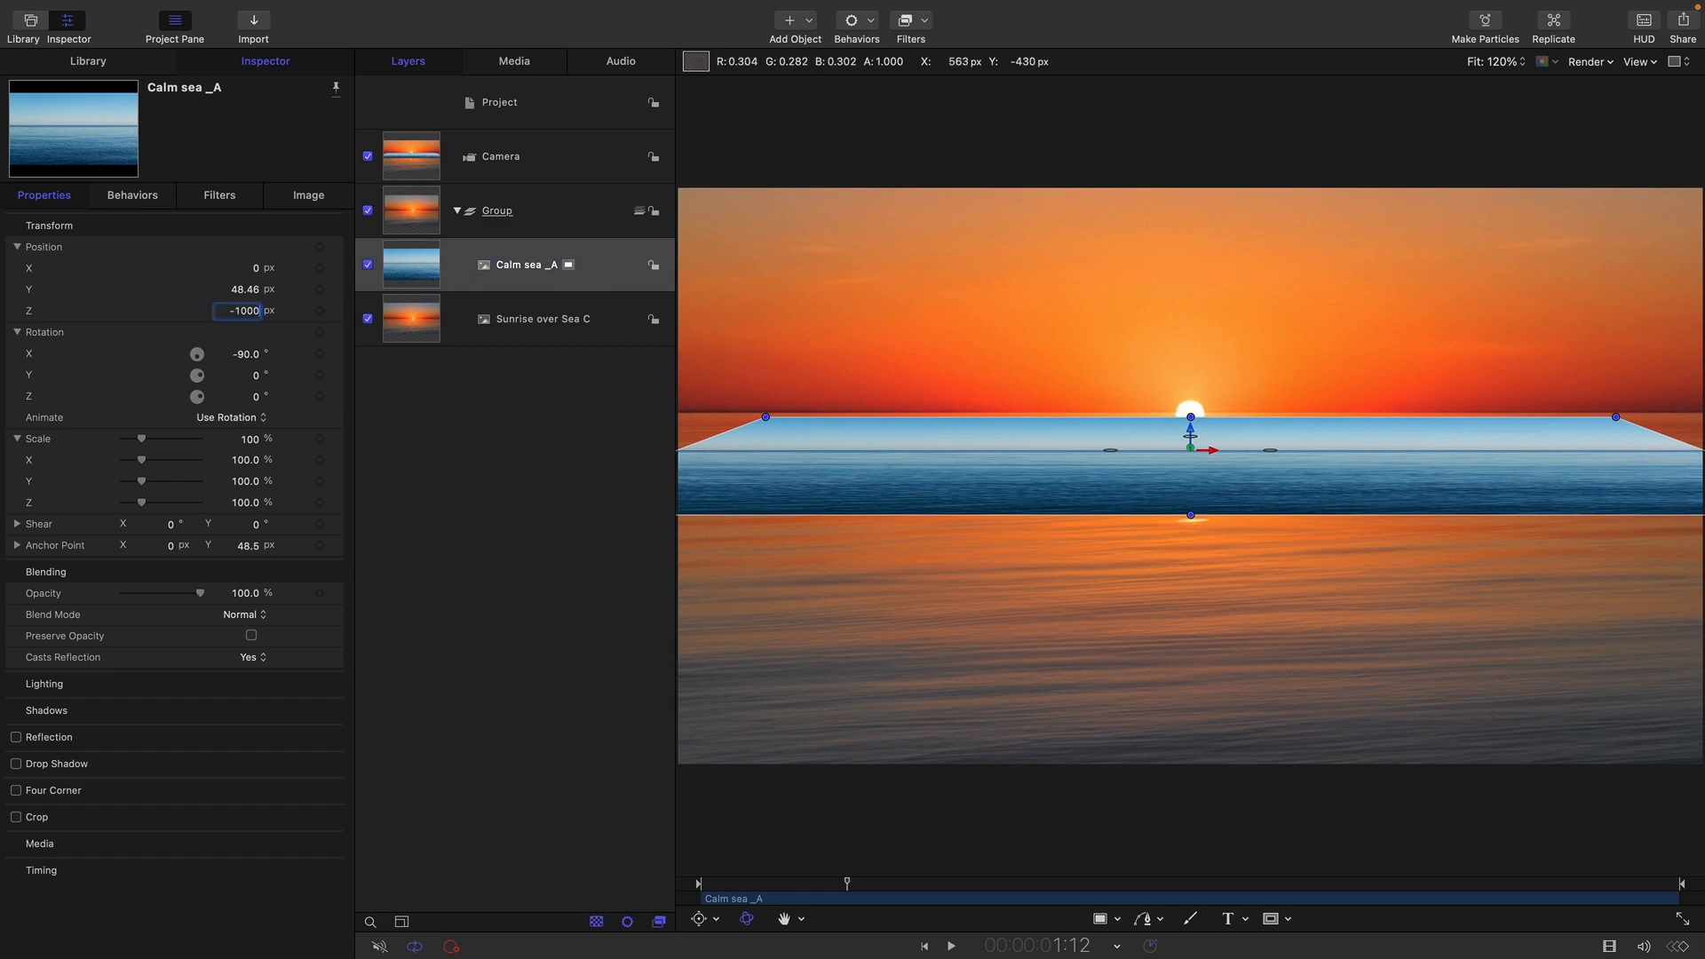
pyautogui.write('-1000')
pyautogui.press('Return')
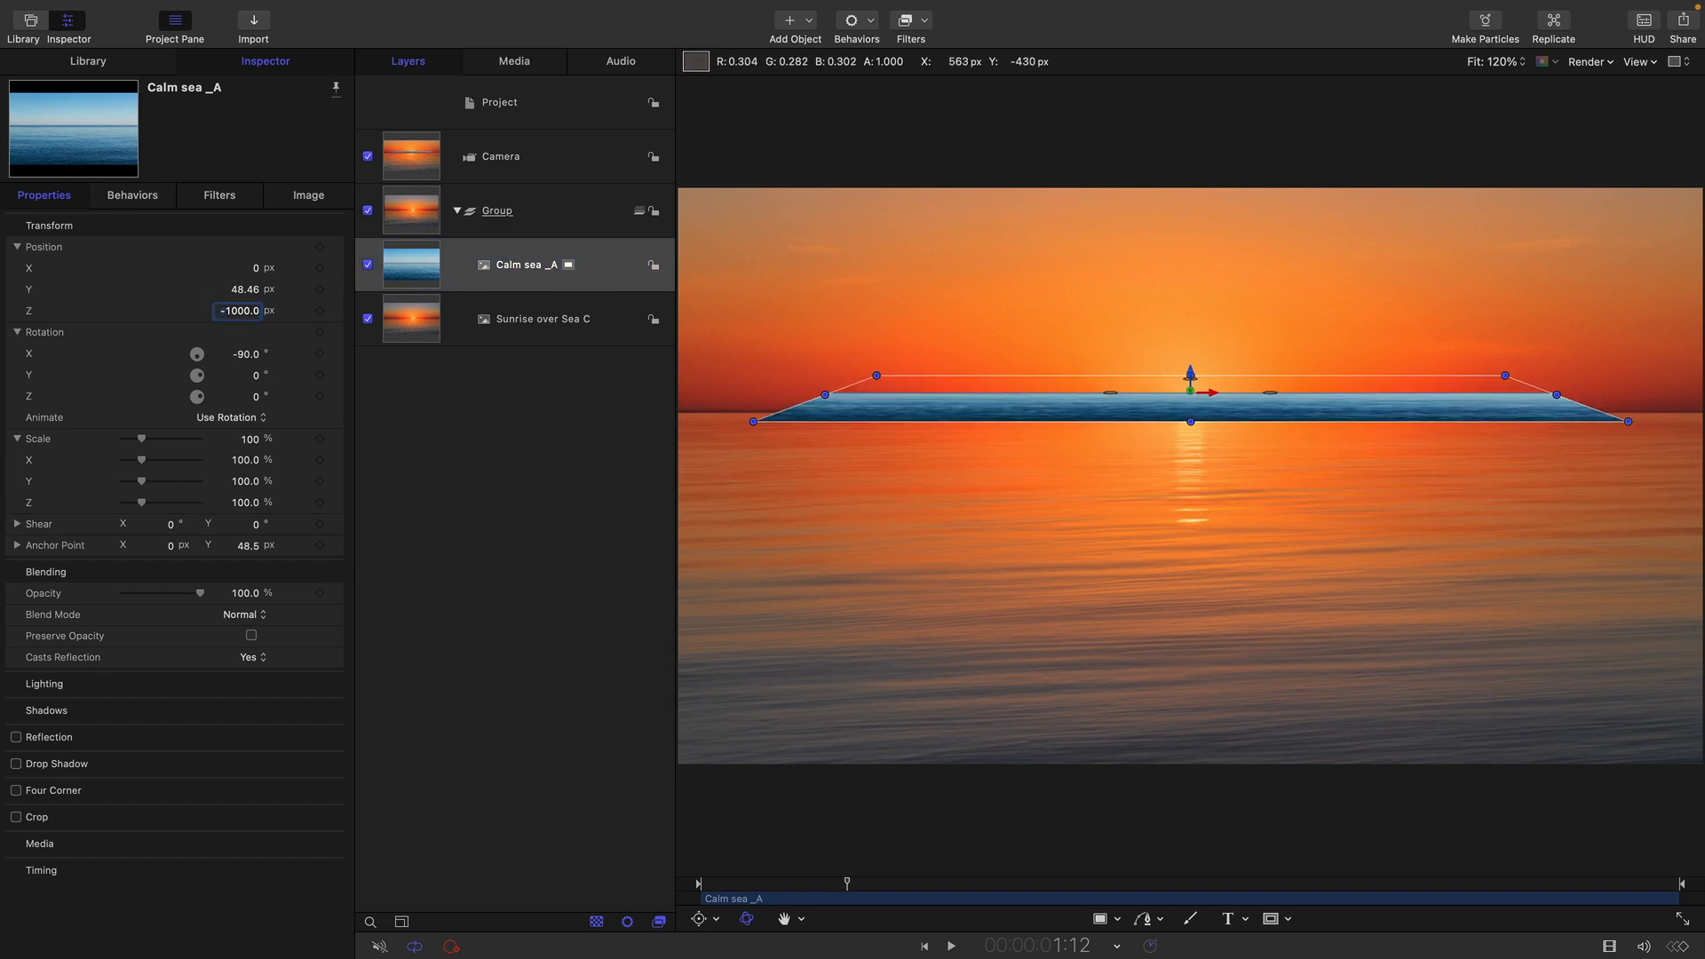
# Show the 3D overlays and switch to the Perspective view, orbited to see the sea plane and sunrise backdrop from the side.
pyautogui.click(1642, 61)
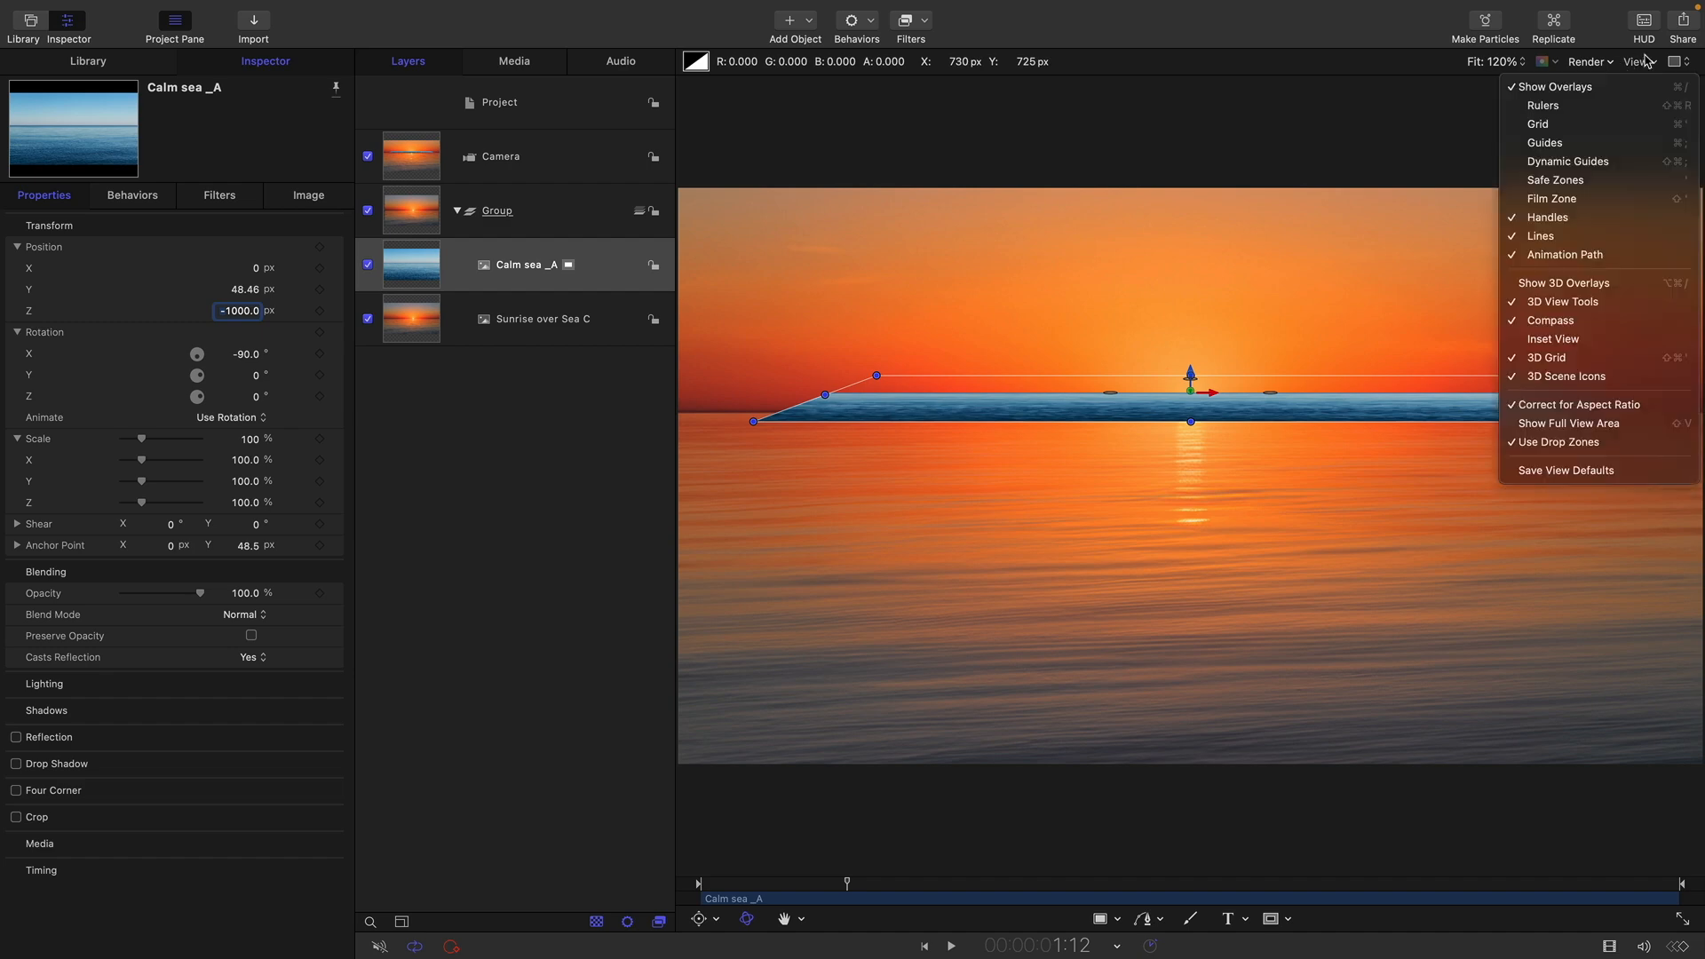
pyautogui.click(1564, 282)
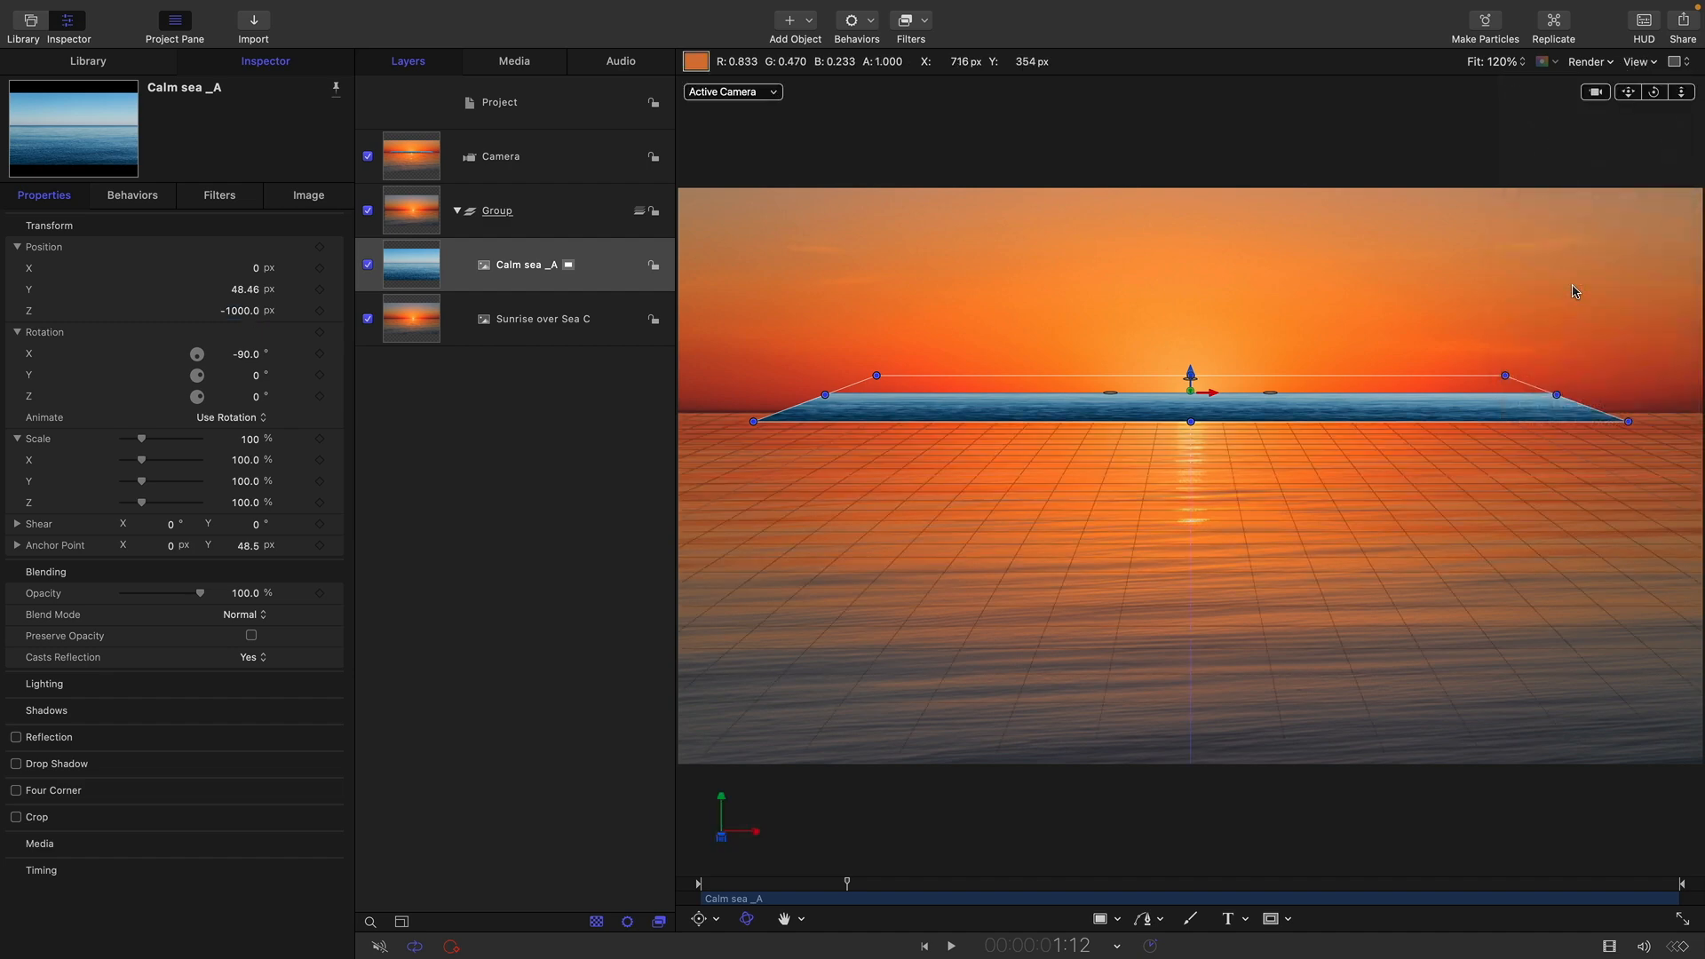
pyautogui.click(733, 92)
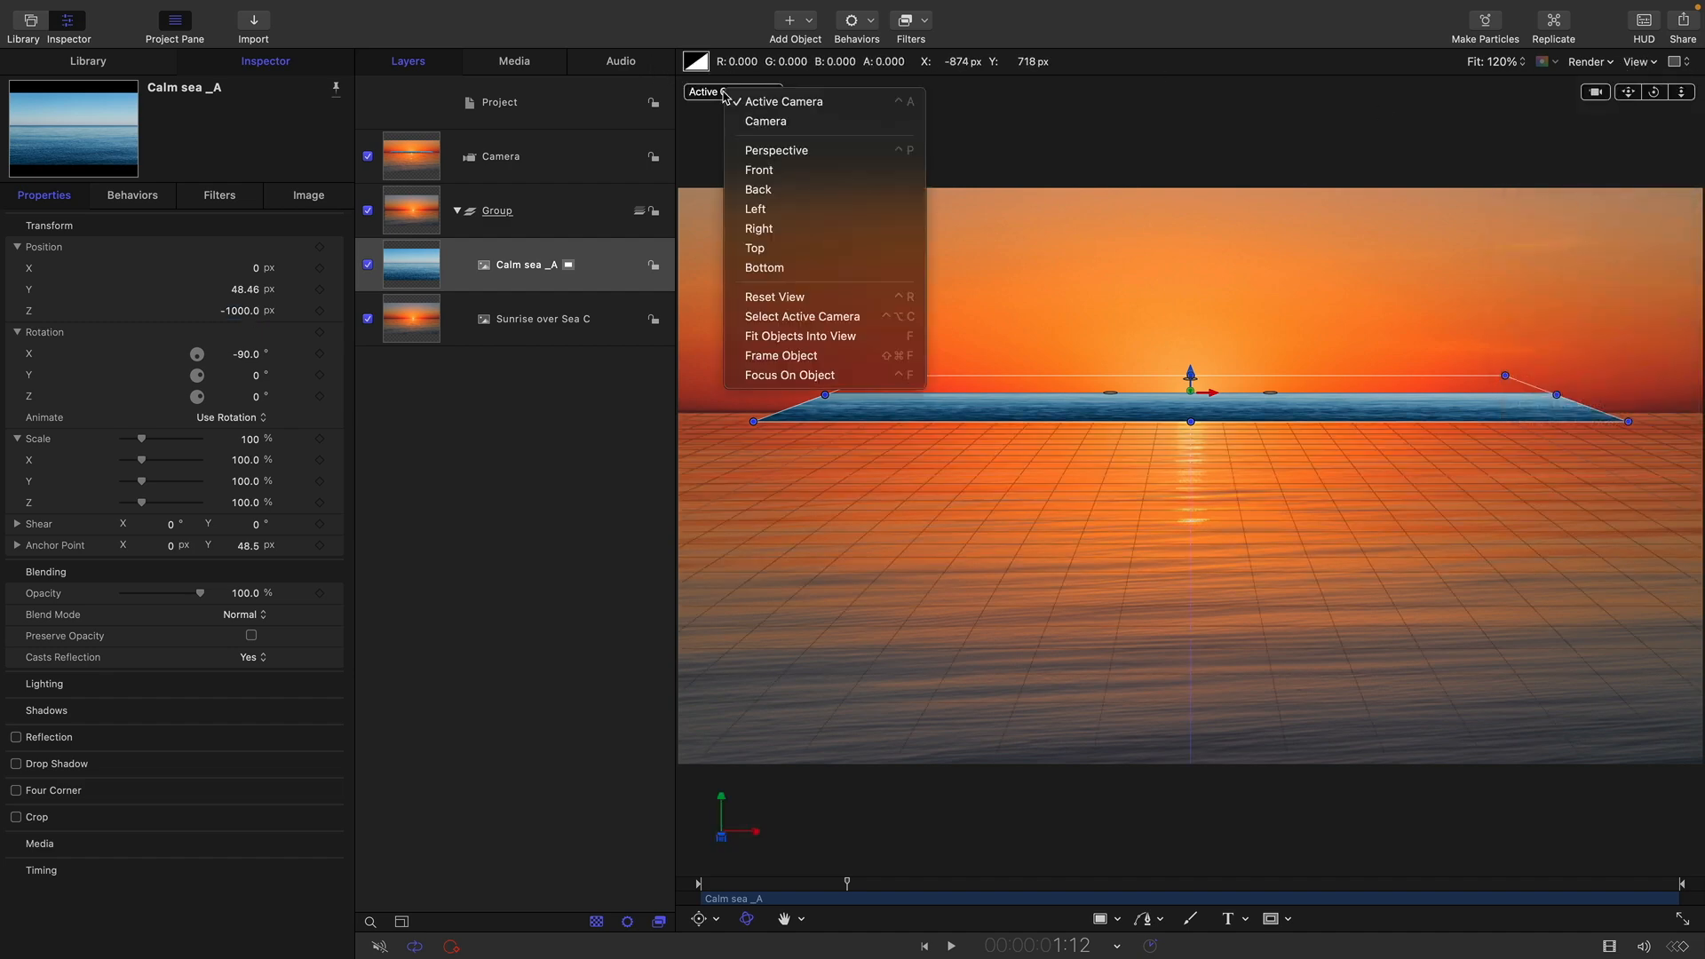
pyautogui.click(781, 144)
pyautogui.moveTo(1661, 93)
pyautogui.mouseDown()
pyautogui.moveTo(1629, 95)
pyautogui.moveTo(1664, 94)
pyautogui.mouseUp()
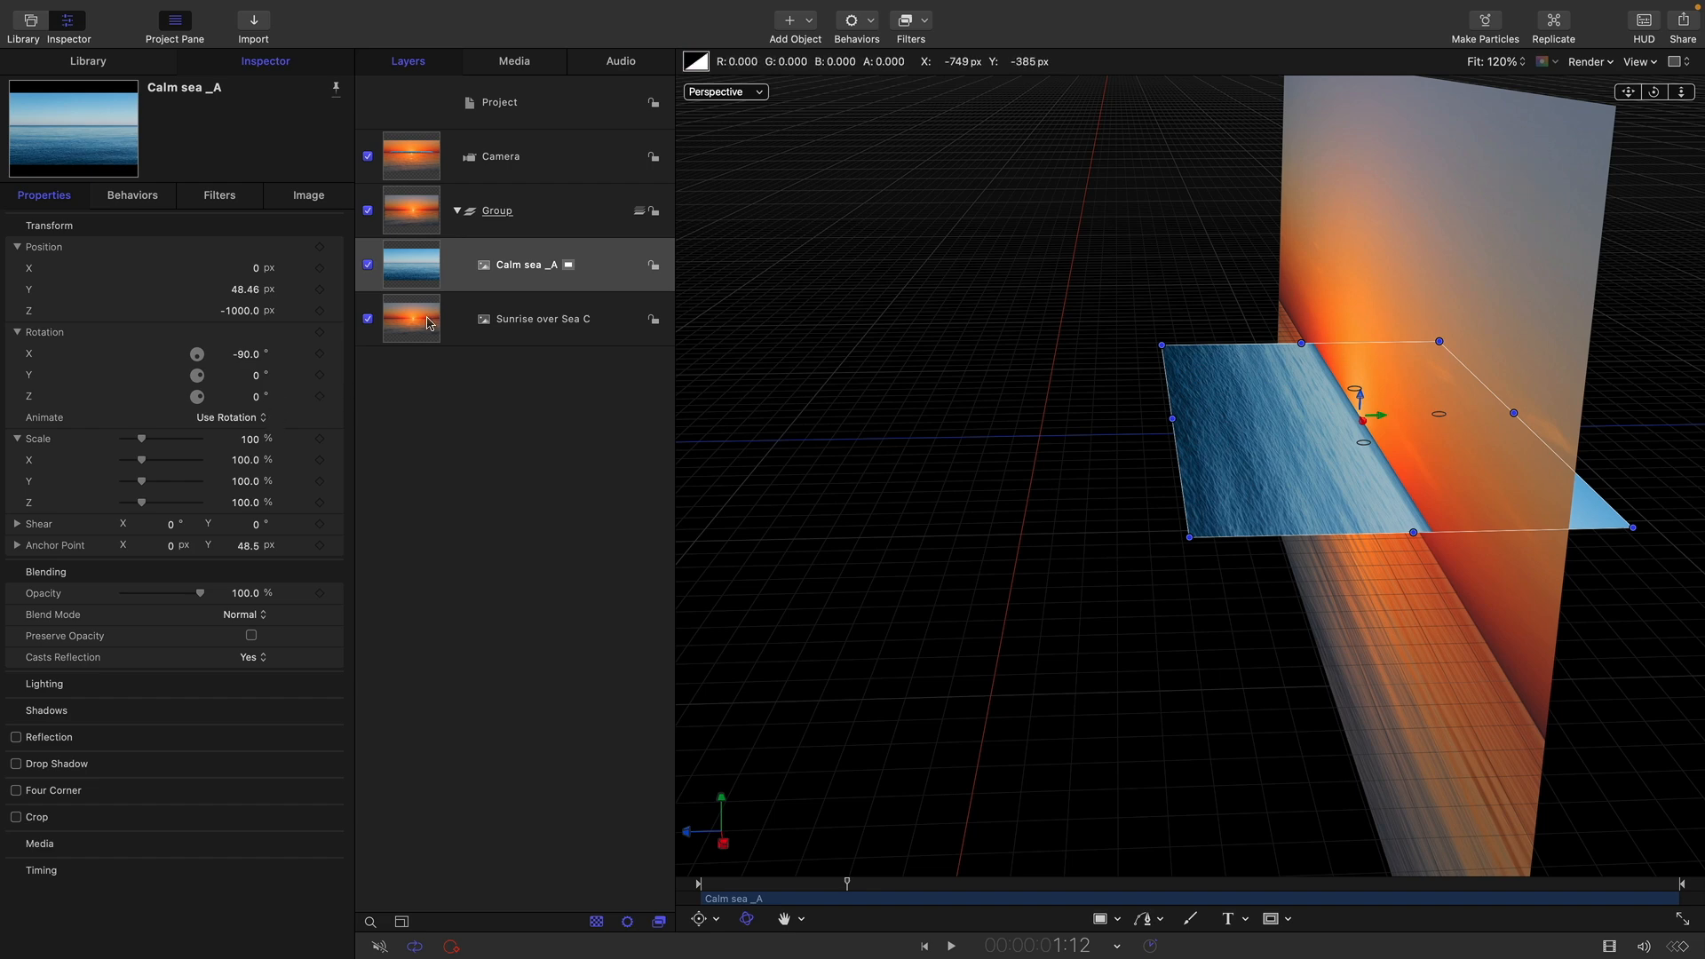
# Scale the Calm sea _A layer uniformly to 500%.
pyautogui.click(251, 442)
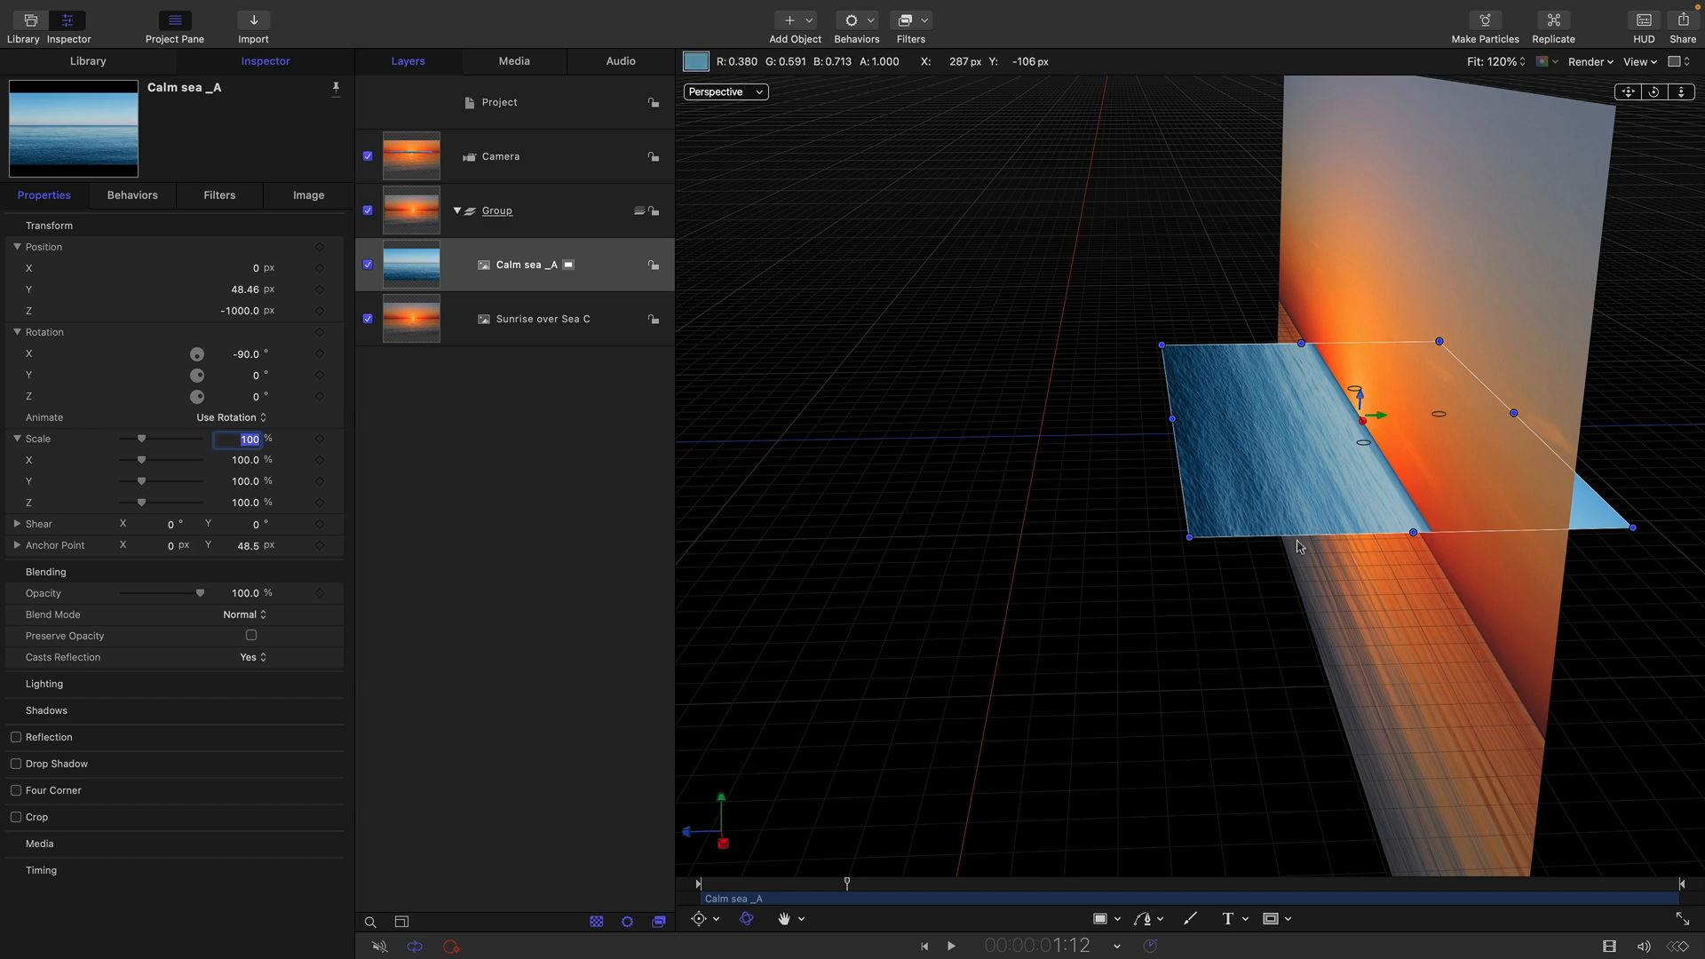
pyautogui.write('50')
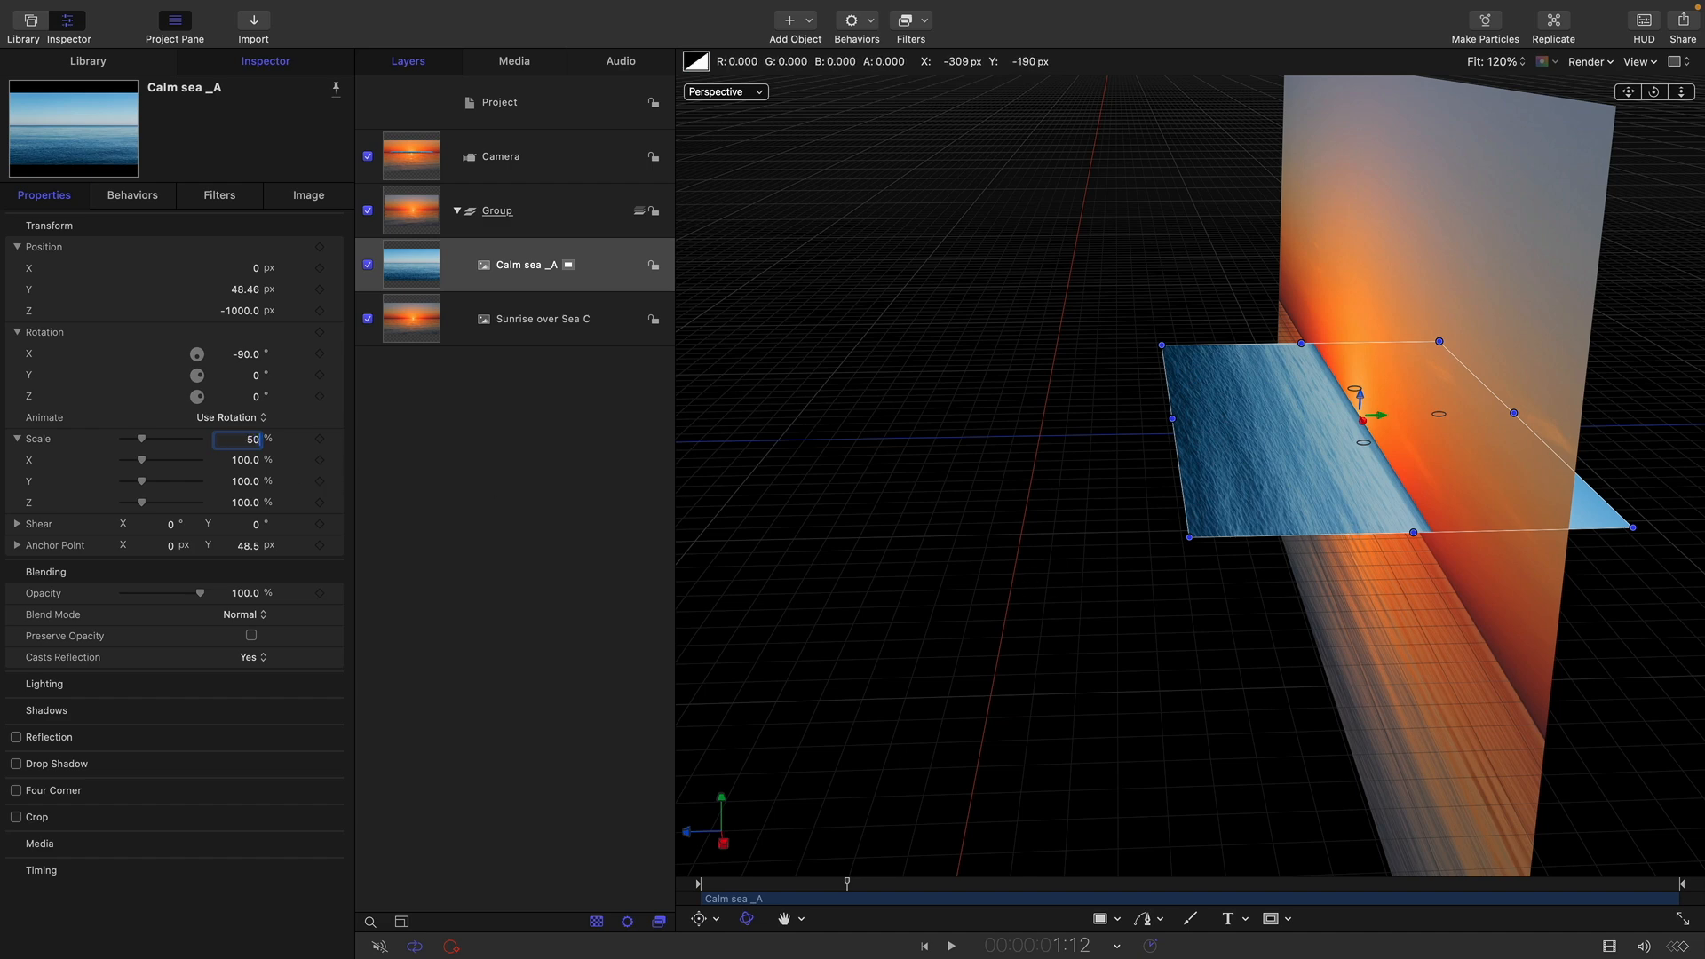
pyautogui.write('0')
pyautogui.press('Return')
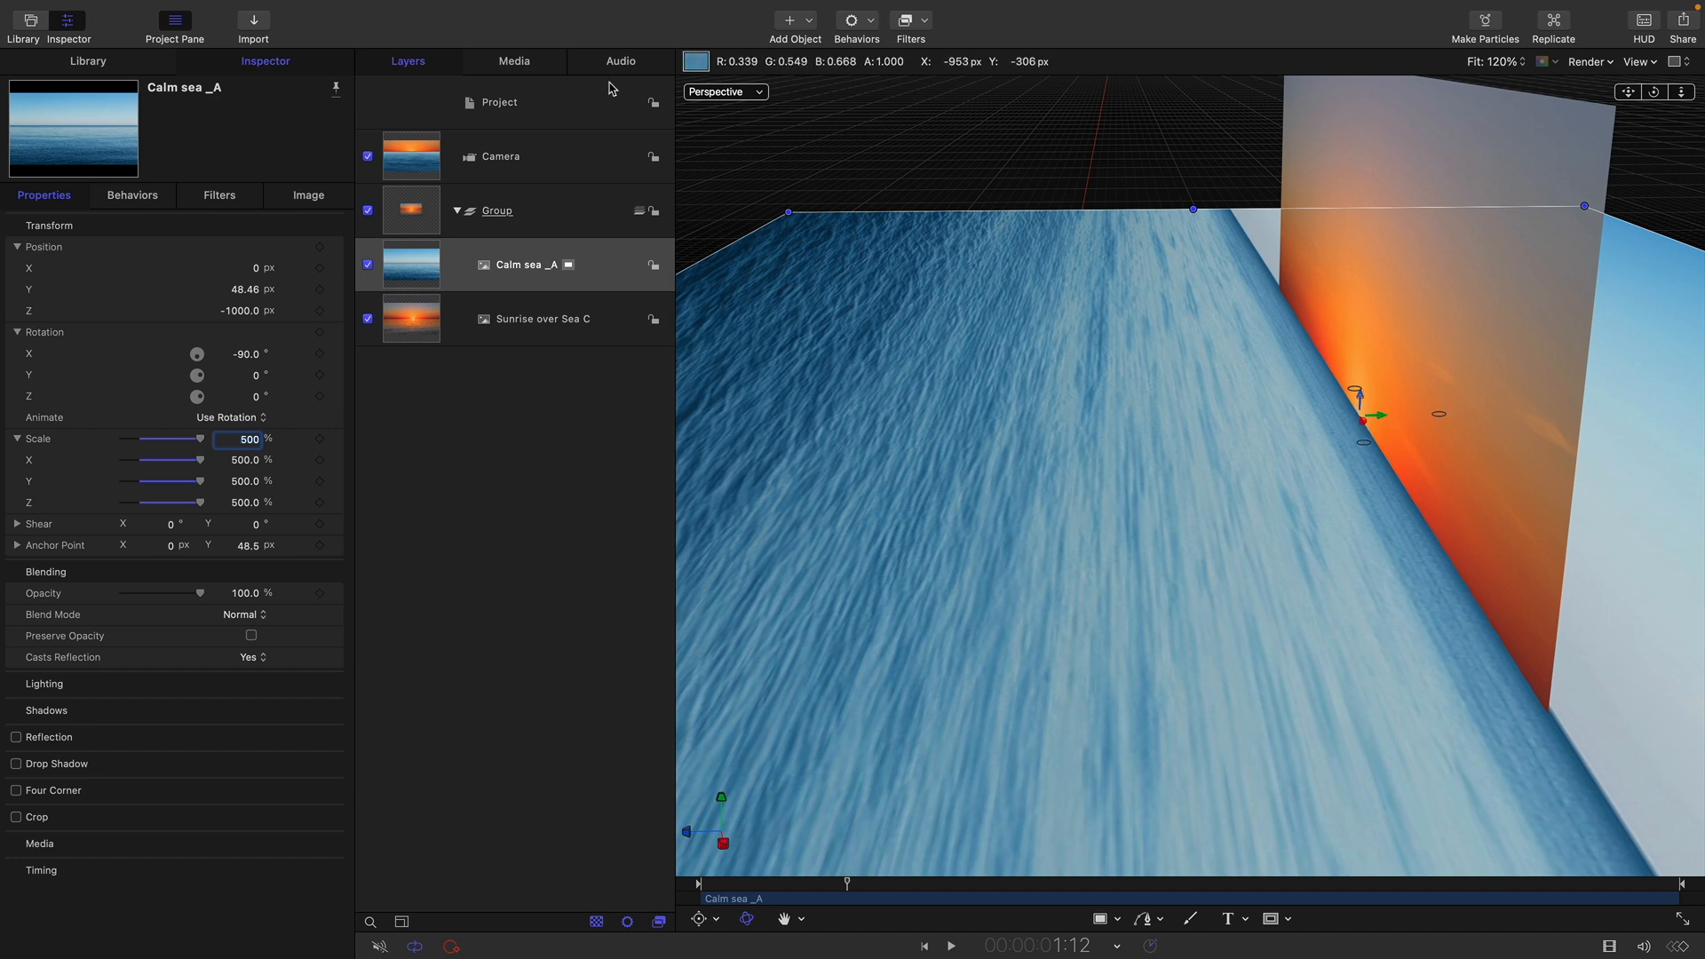
# Switch back to the Active Camera view and hide the canvas overlays.
pyautogui.click(724, 91)
pyautogui.click(766, 110)
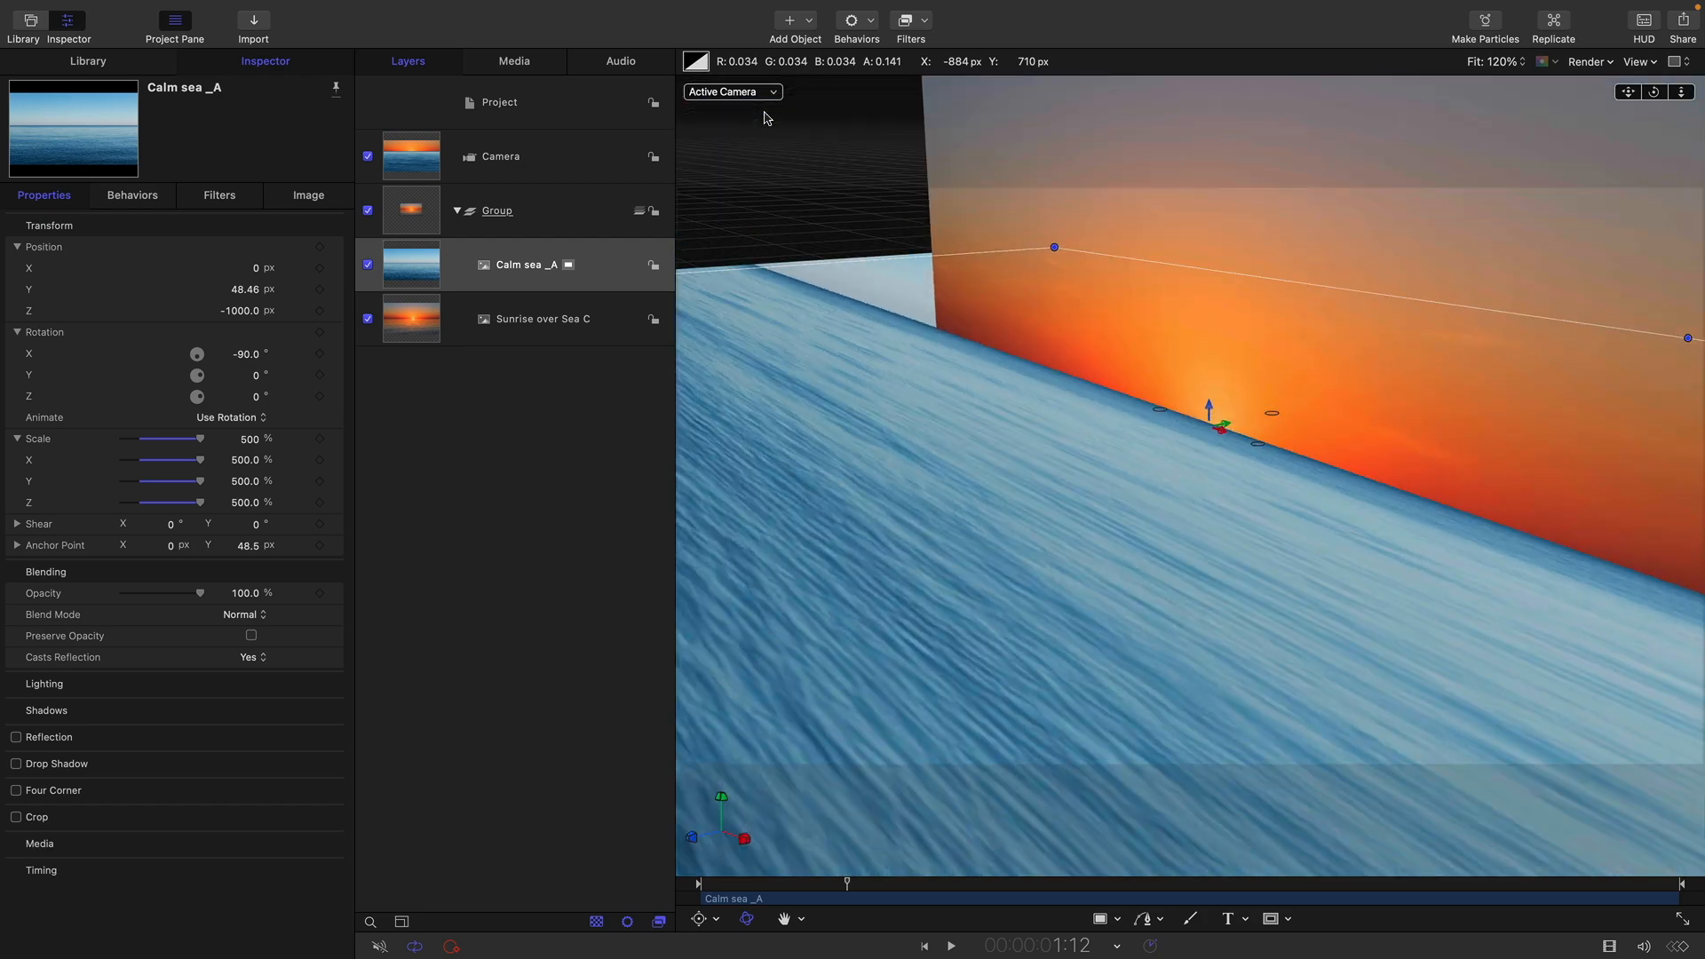
pyautogui.press('super+slash')
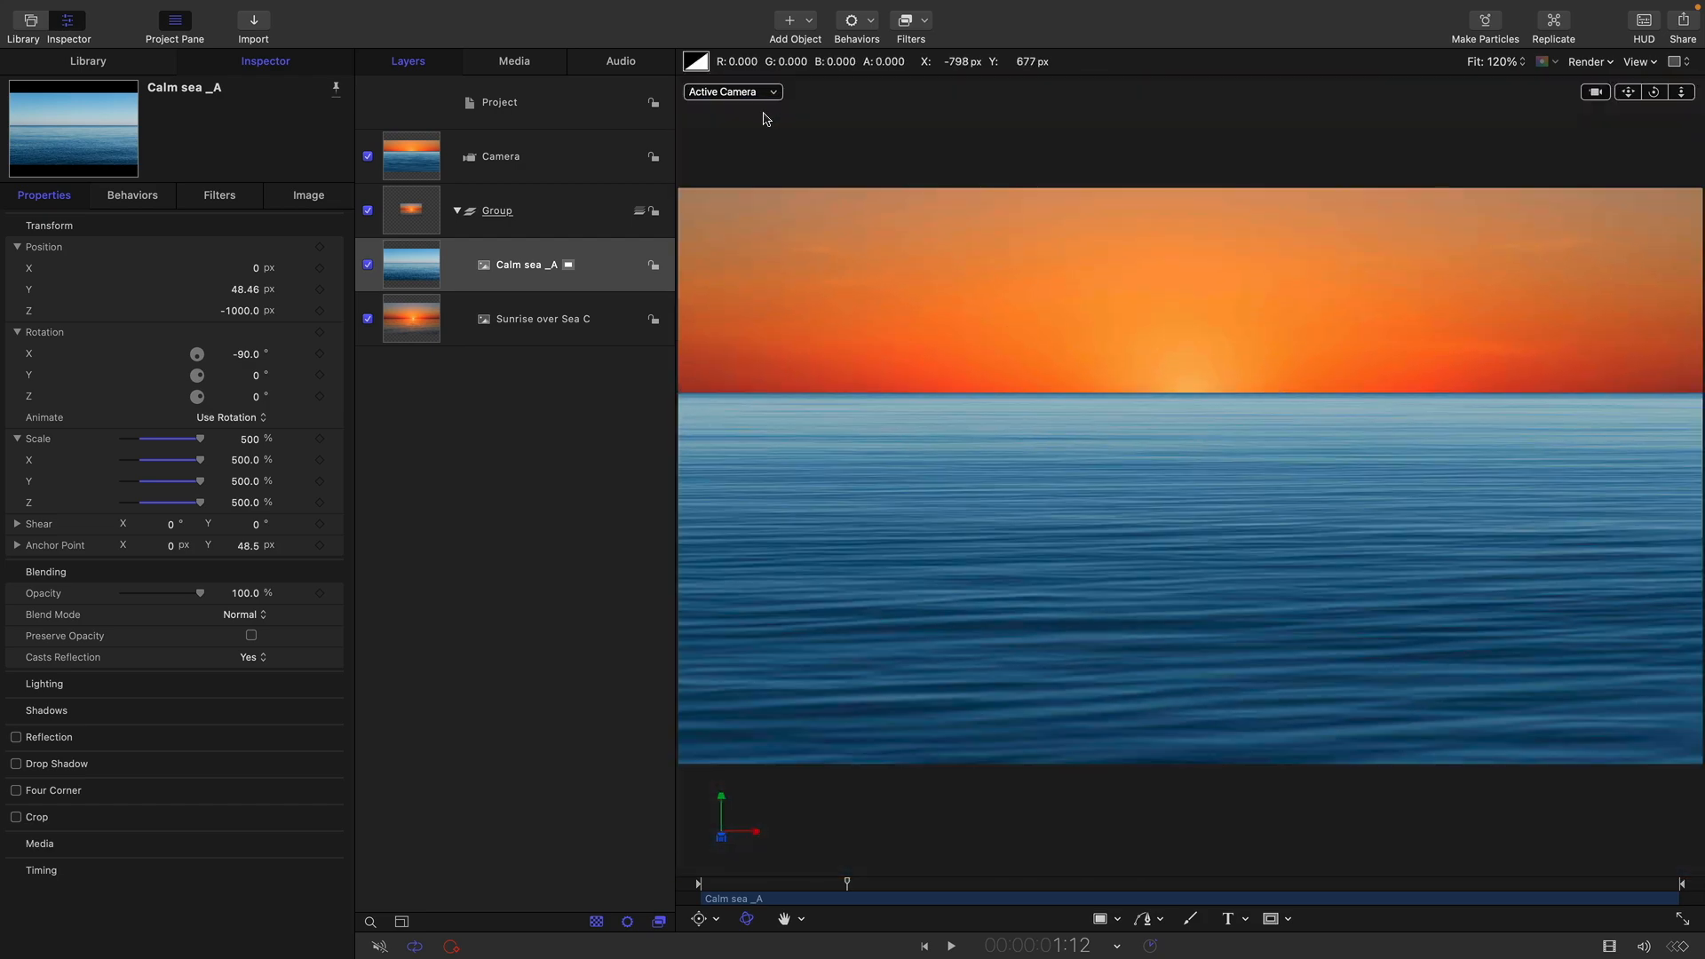
# Raise the Sunrise over Sea C layer to a Y position of 55 px.
pyautogui.click(423, 327)
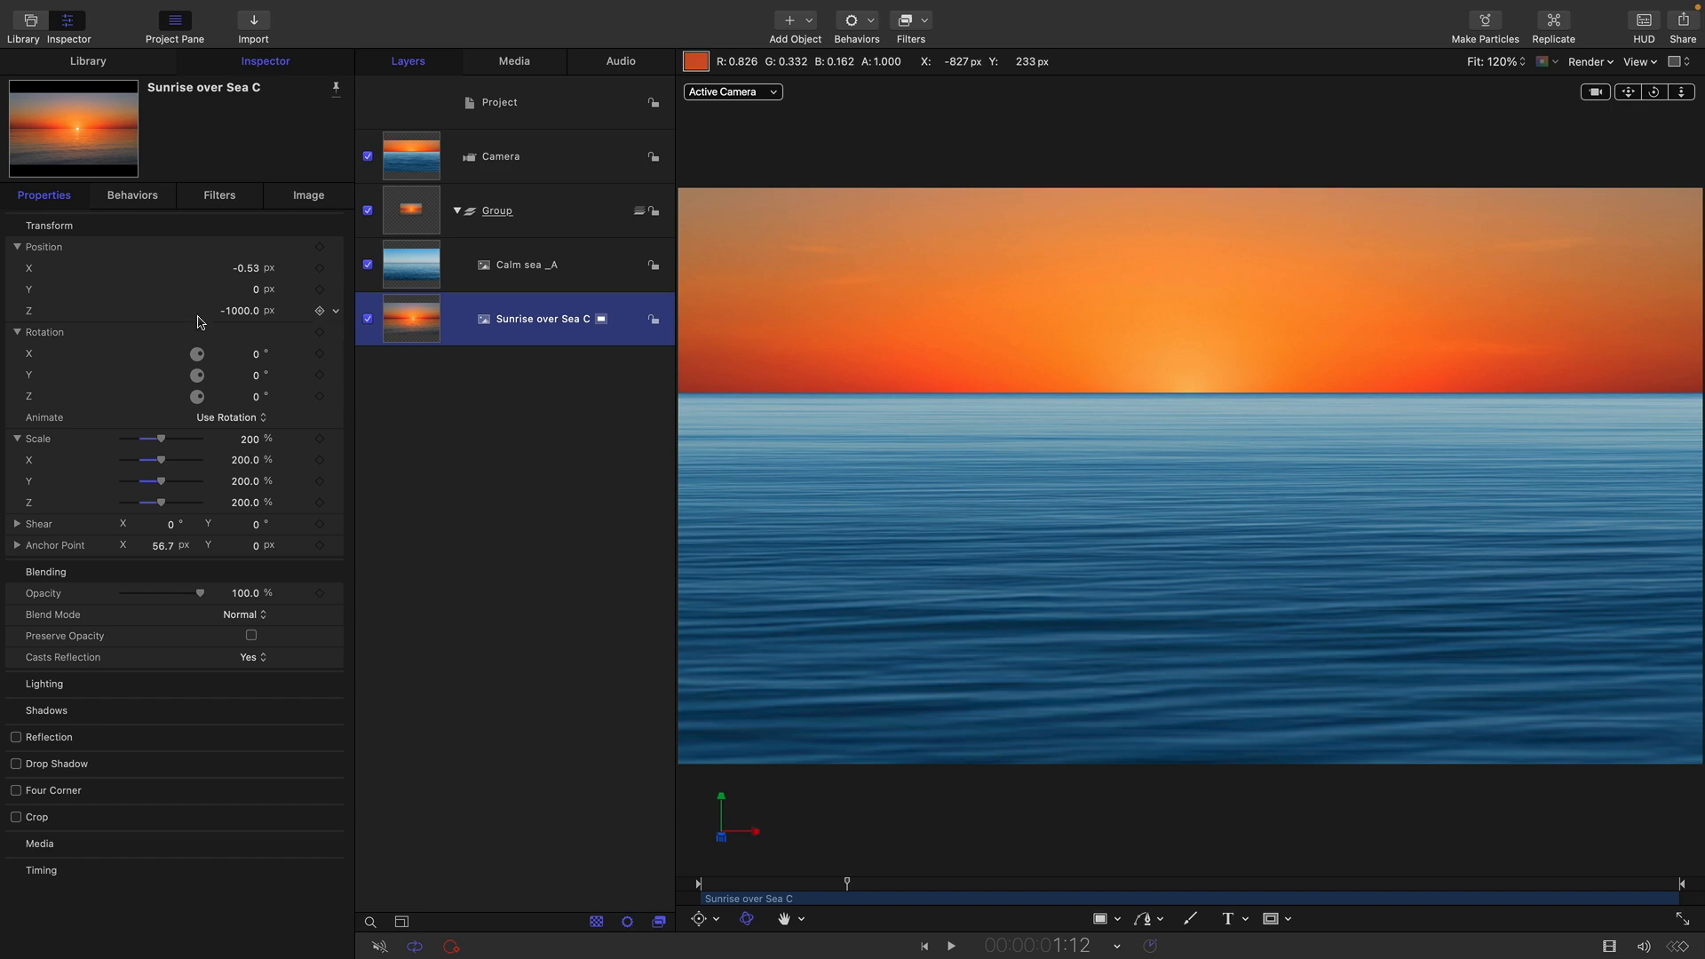
pyautogui.moveTo(254, 290); pyautogui.dragTo(265, 289)
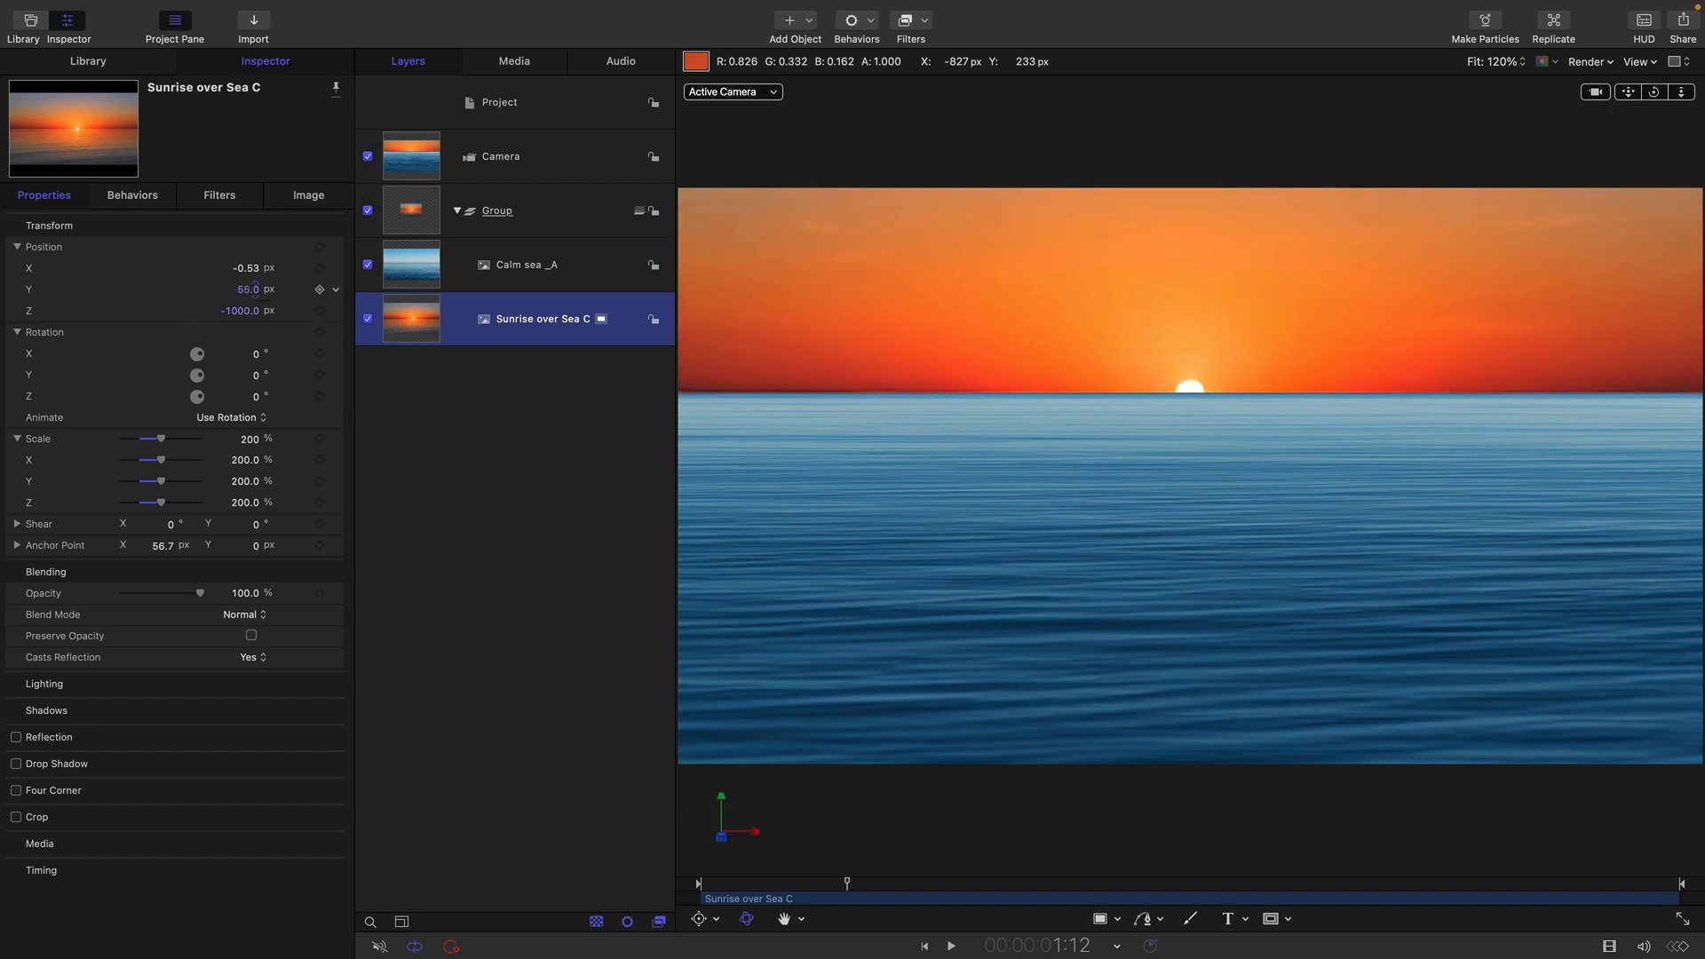
# Go to the start of the project and apply the Underwater distortion filter to the Calm sea _A layer.
pyautogui.click(414, 277)
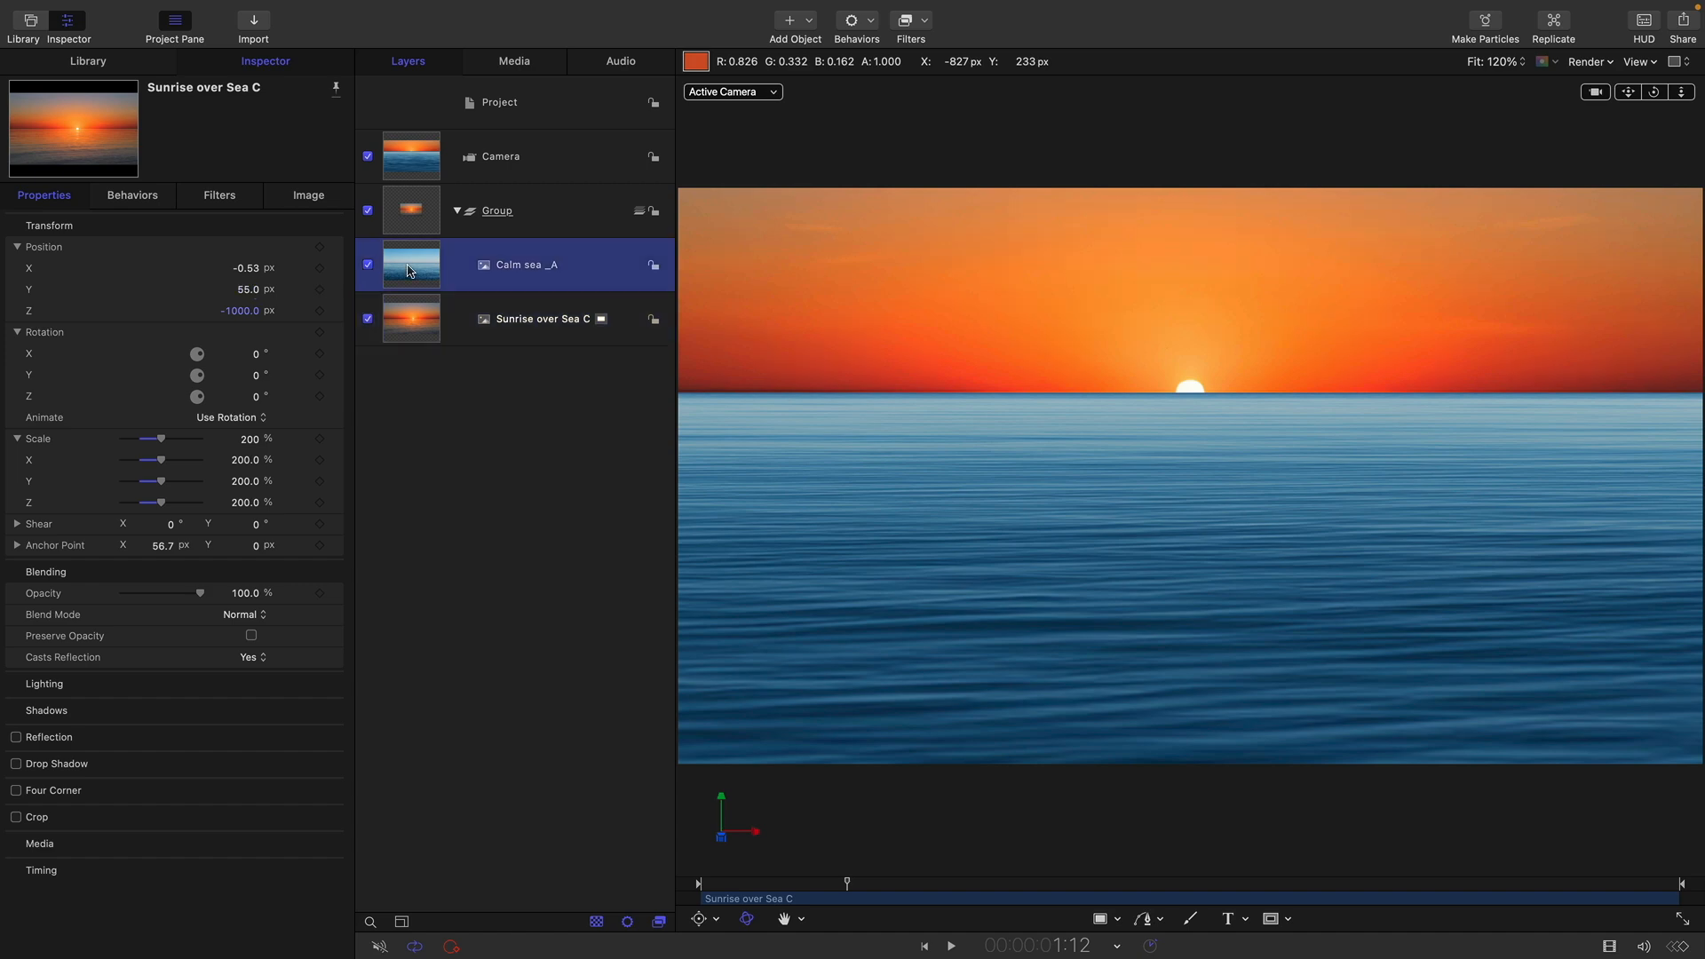
pyautogui.moveTo(834, 889); pyautogui.dragTo(642, 877)
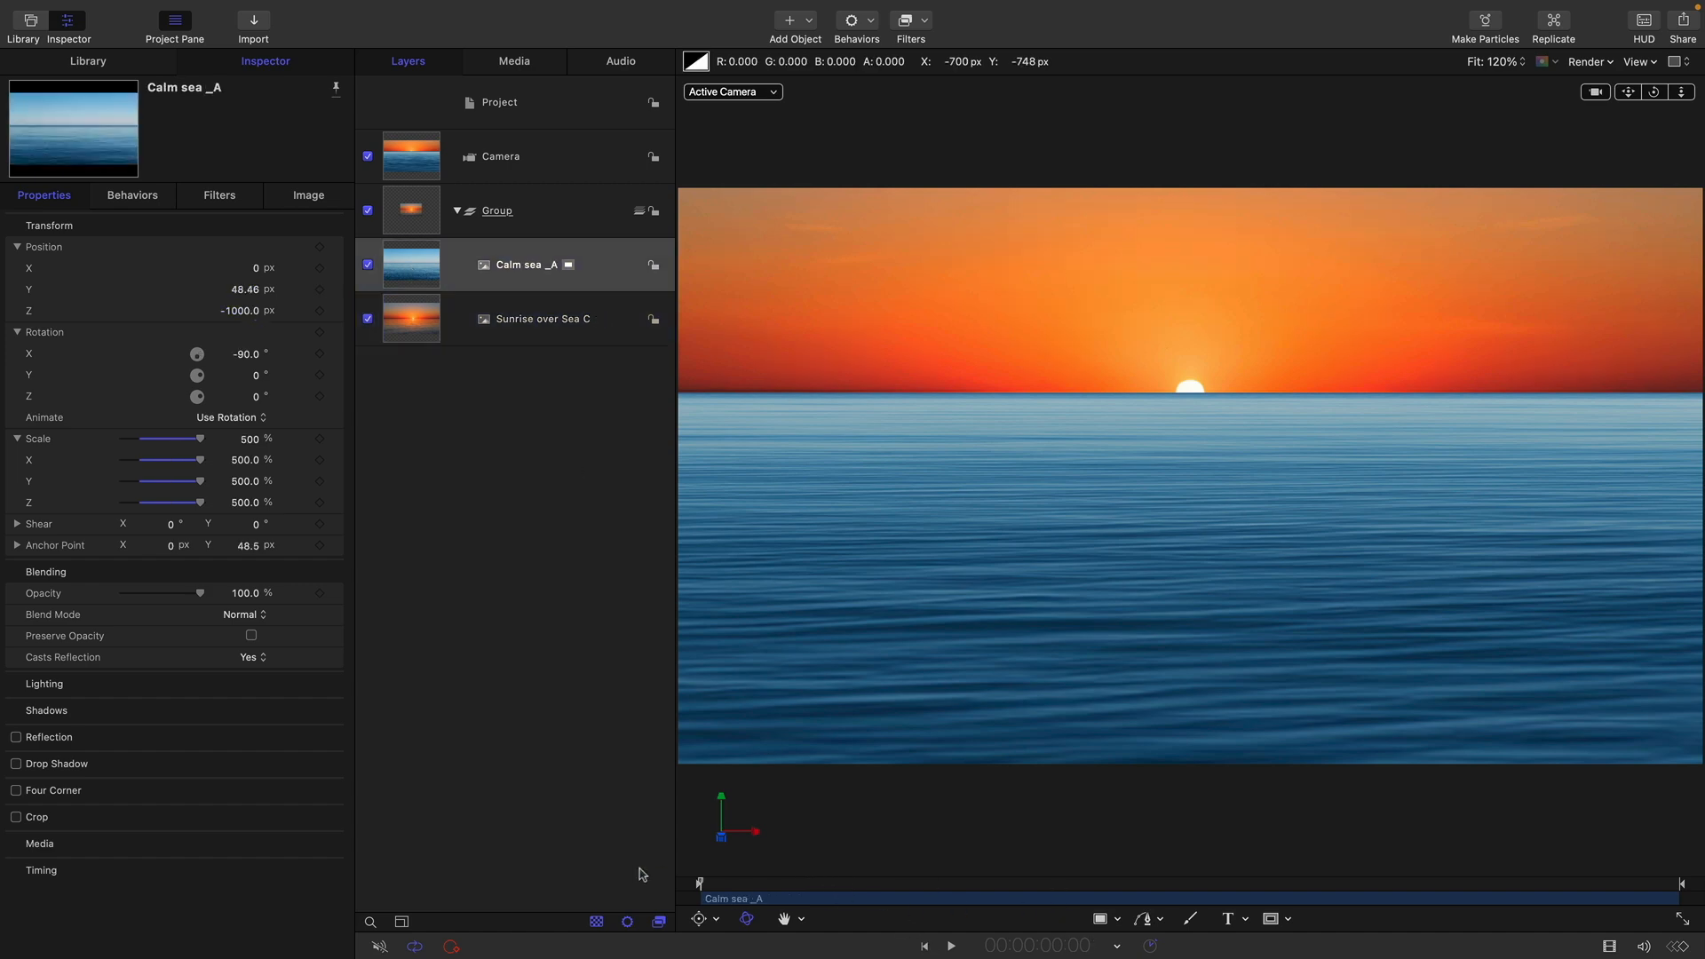
pyautogui.click(927, 24)
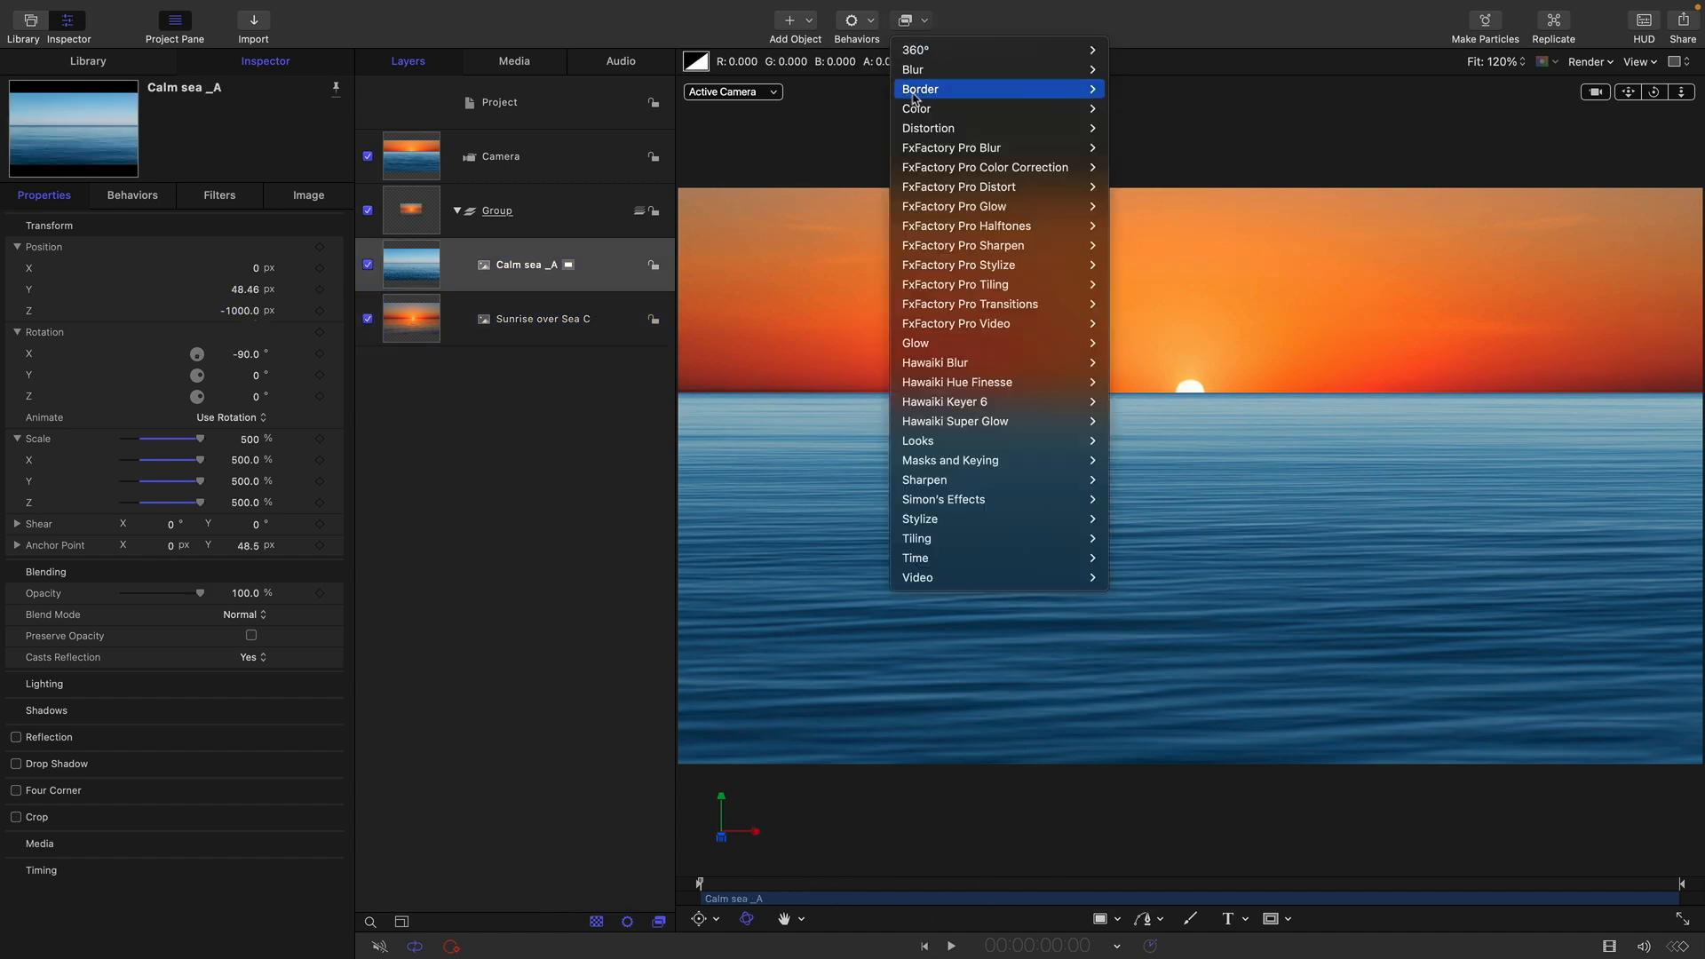
pyautogui.moveTo(941, 128)
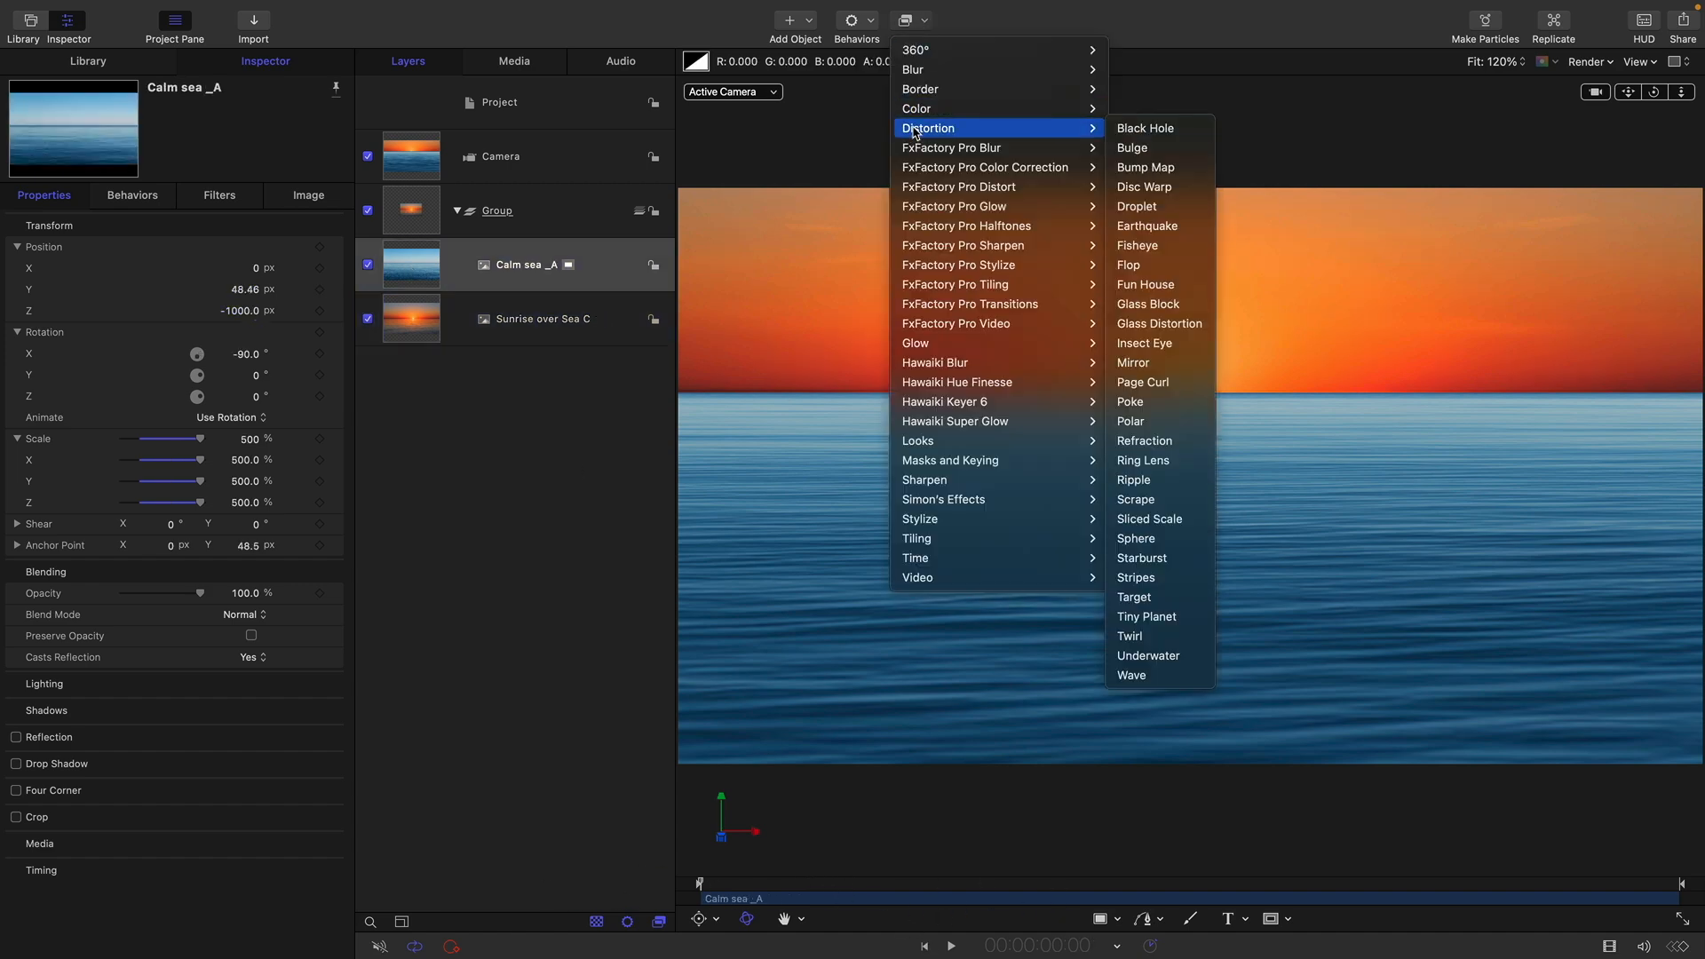
pyautogui.click(1134, 662)
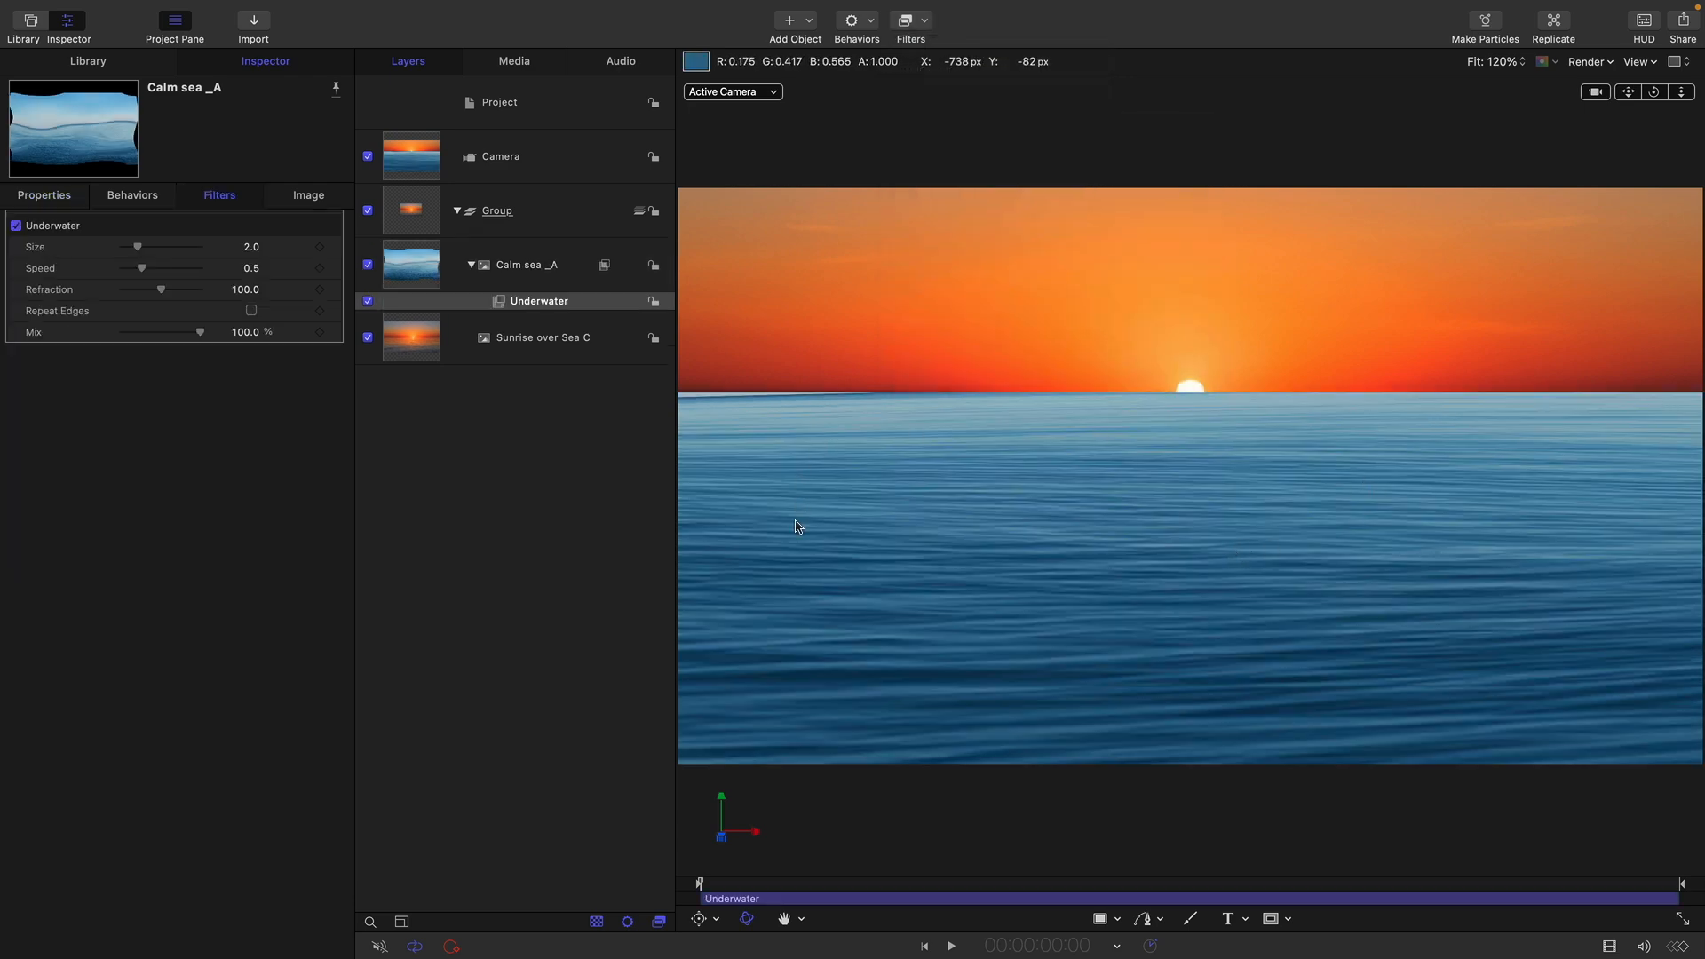
# Set the Underwater filter's Size to 0.1, Speed to 0.12 and Refraction to 3, and preview the water motion.
pyautogui.click(257, 250)
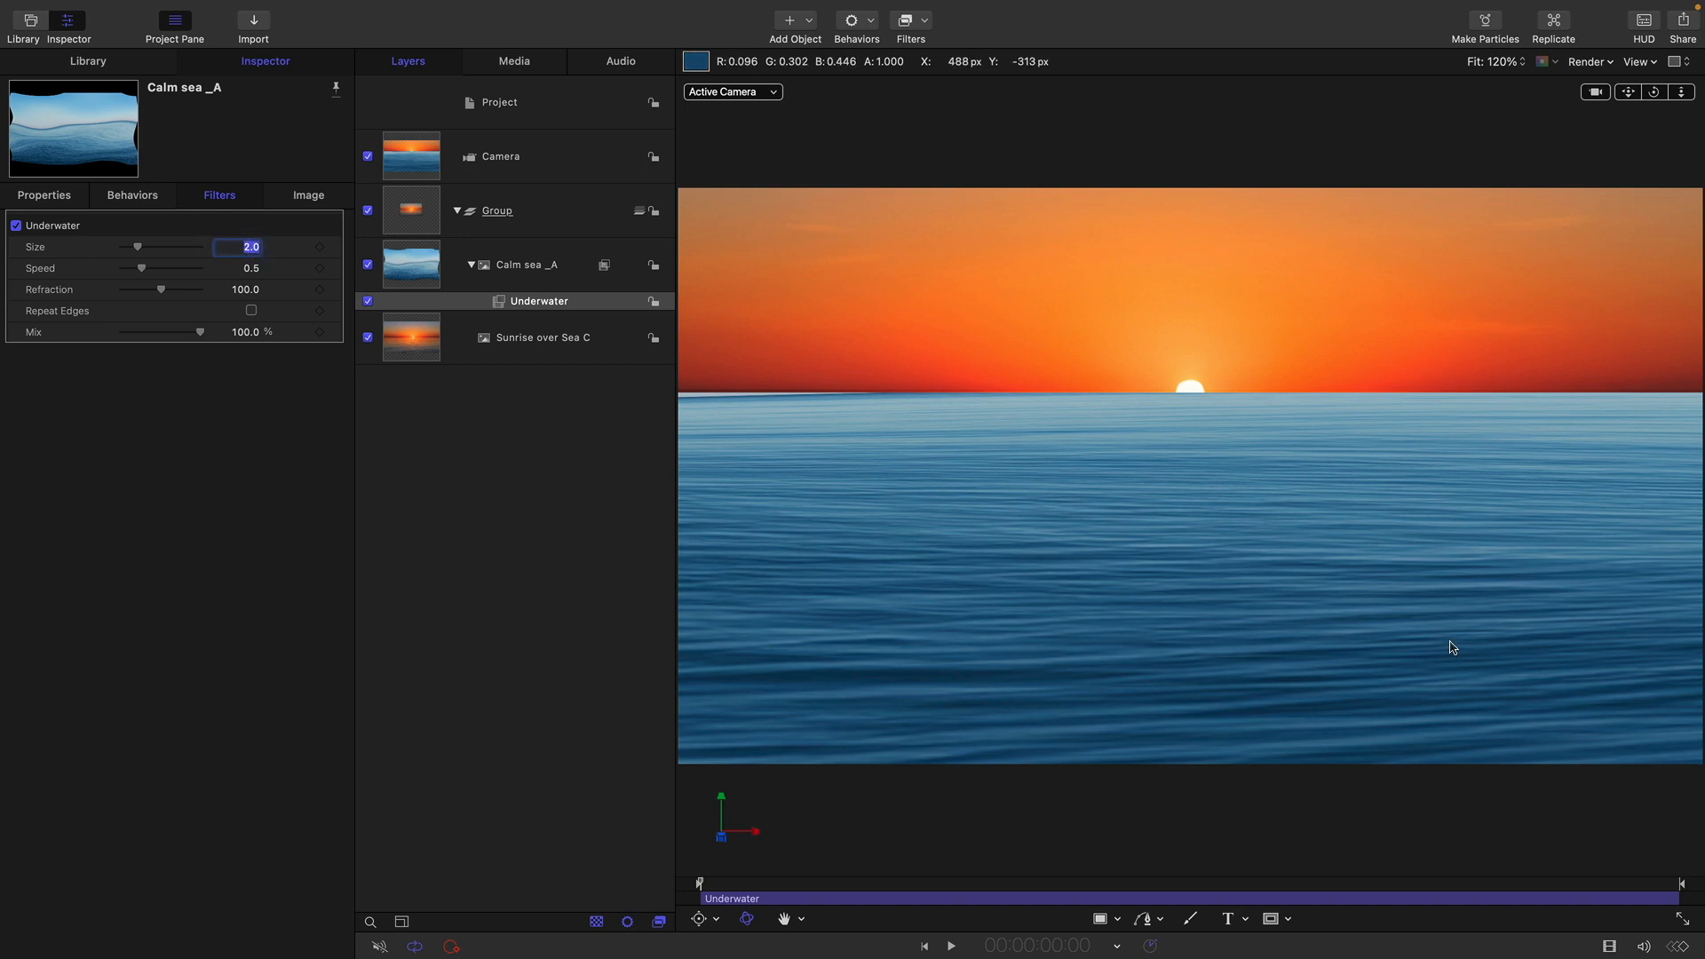
pyautogui.write('0.1')
pyautogui.press('Return')
pyautogui.press('Tab')
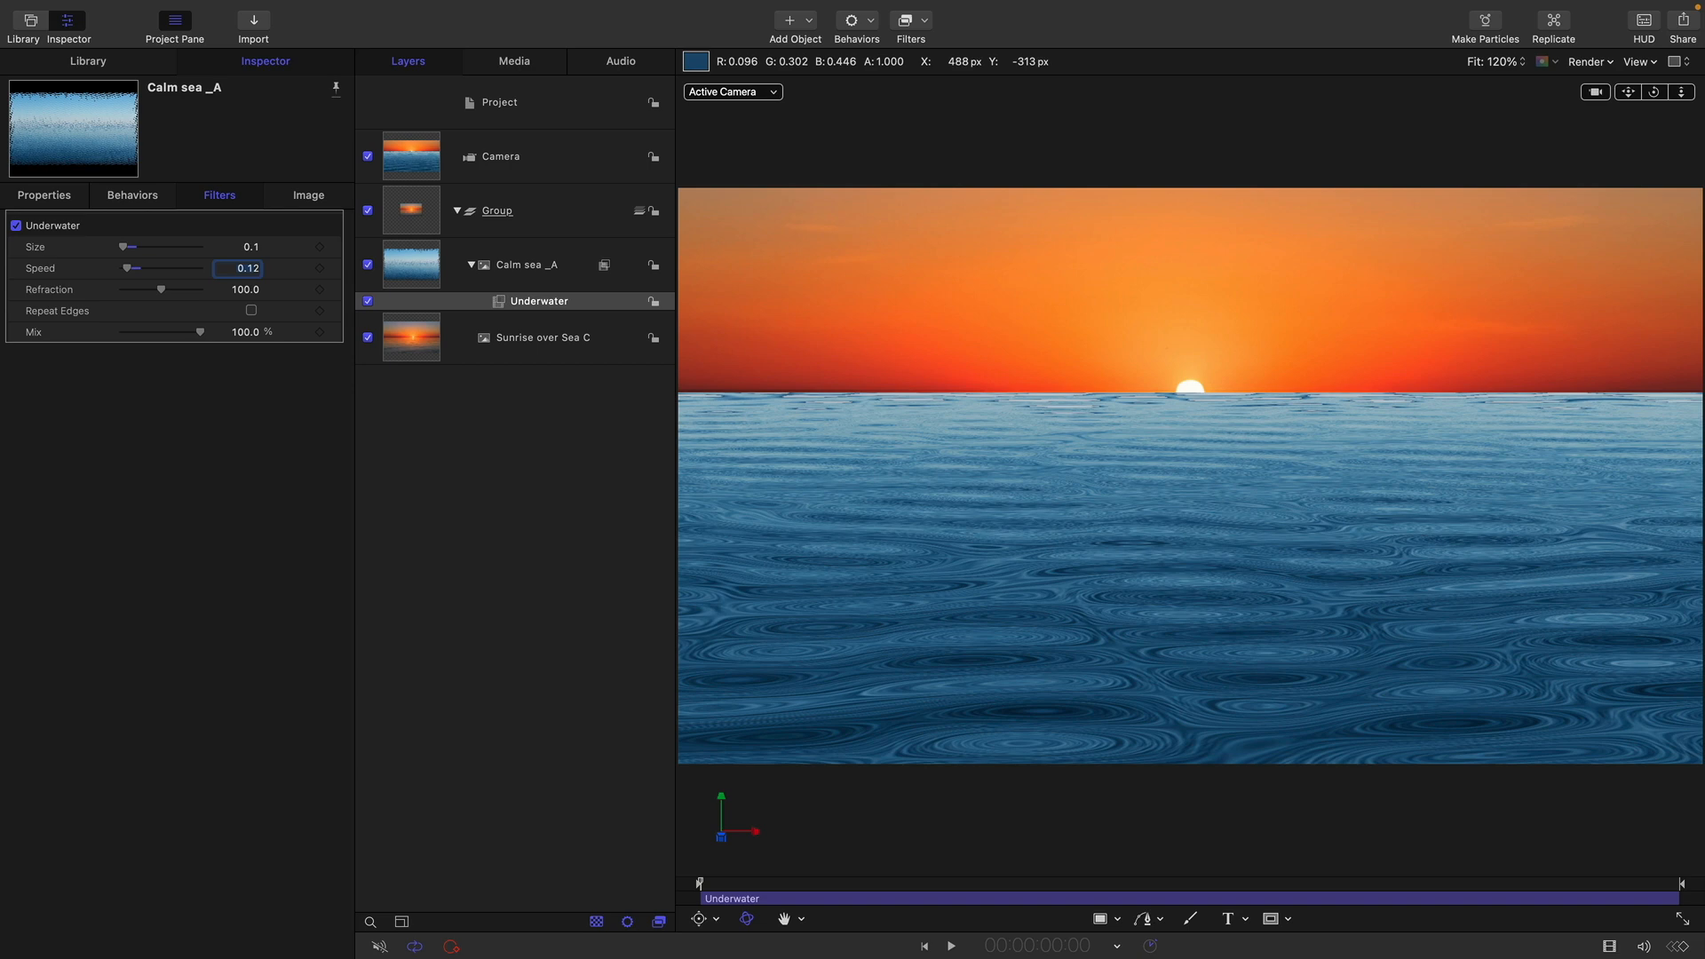
pyautogui.press('Tab')
pyautogui.write('3')
pyautogui.press('Return')
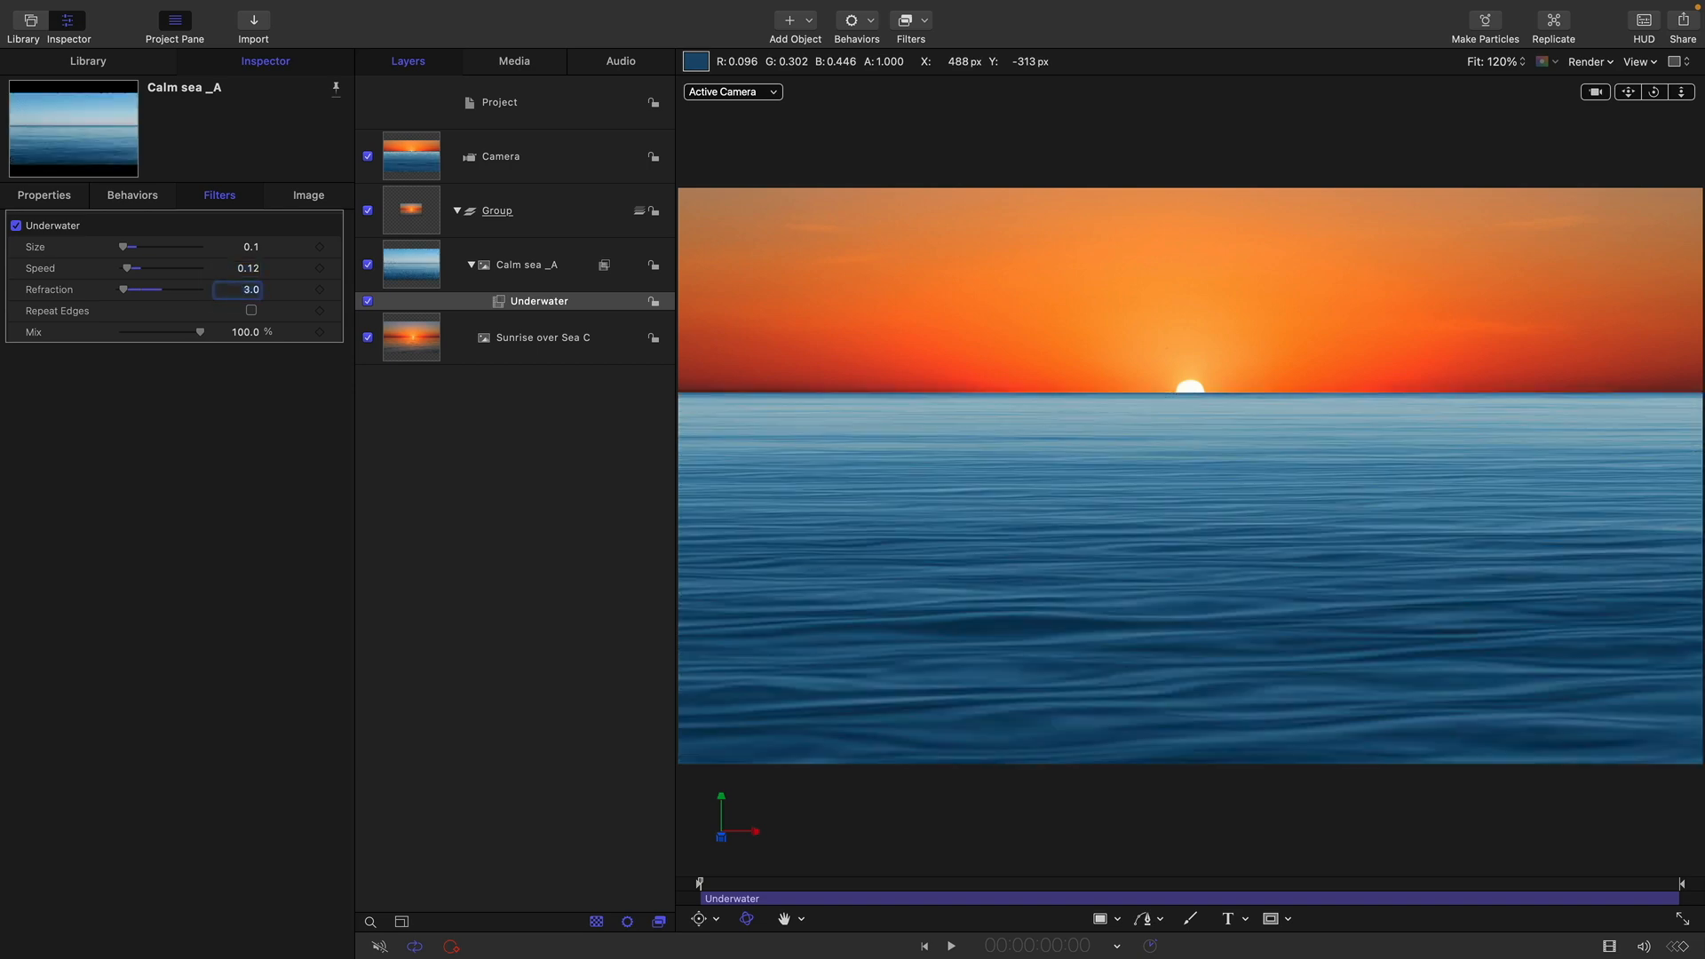
pyautogui.click(950, 947)
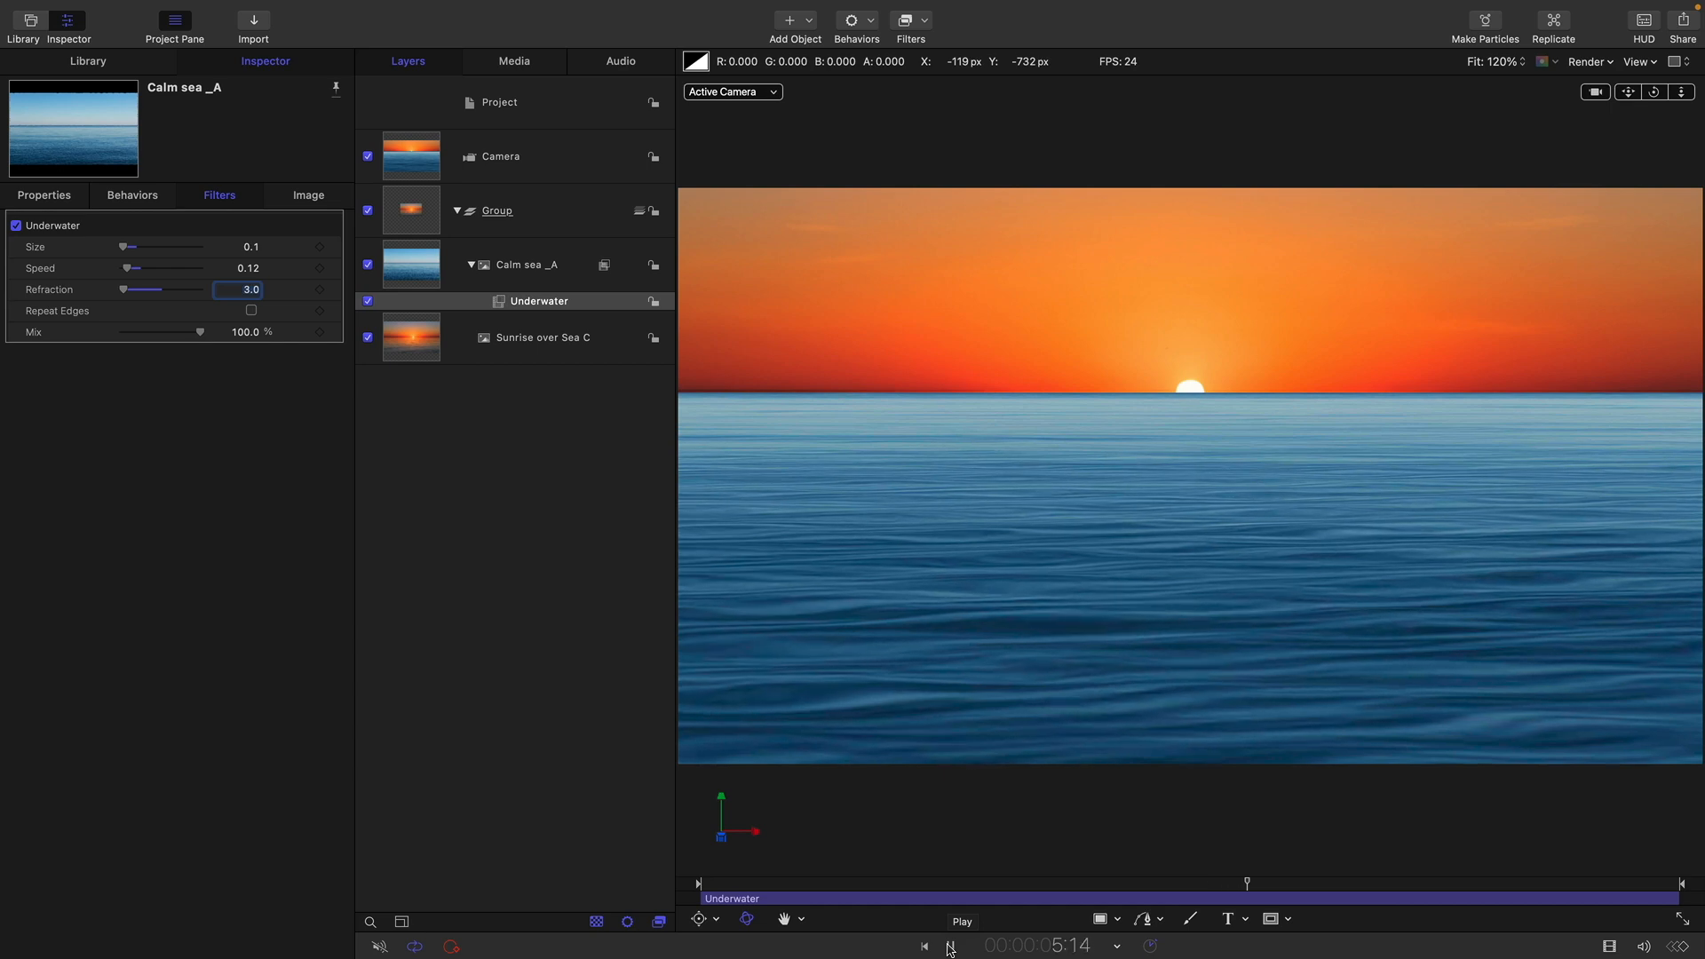
pyautogui.click(950, 946)
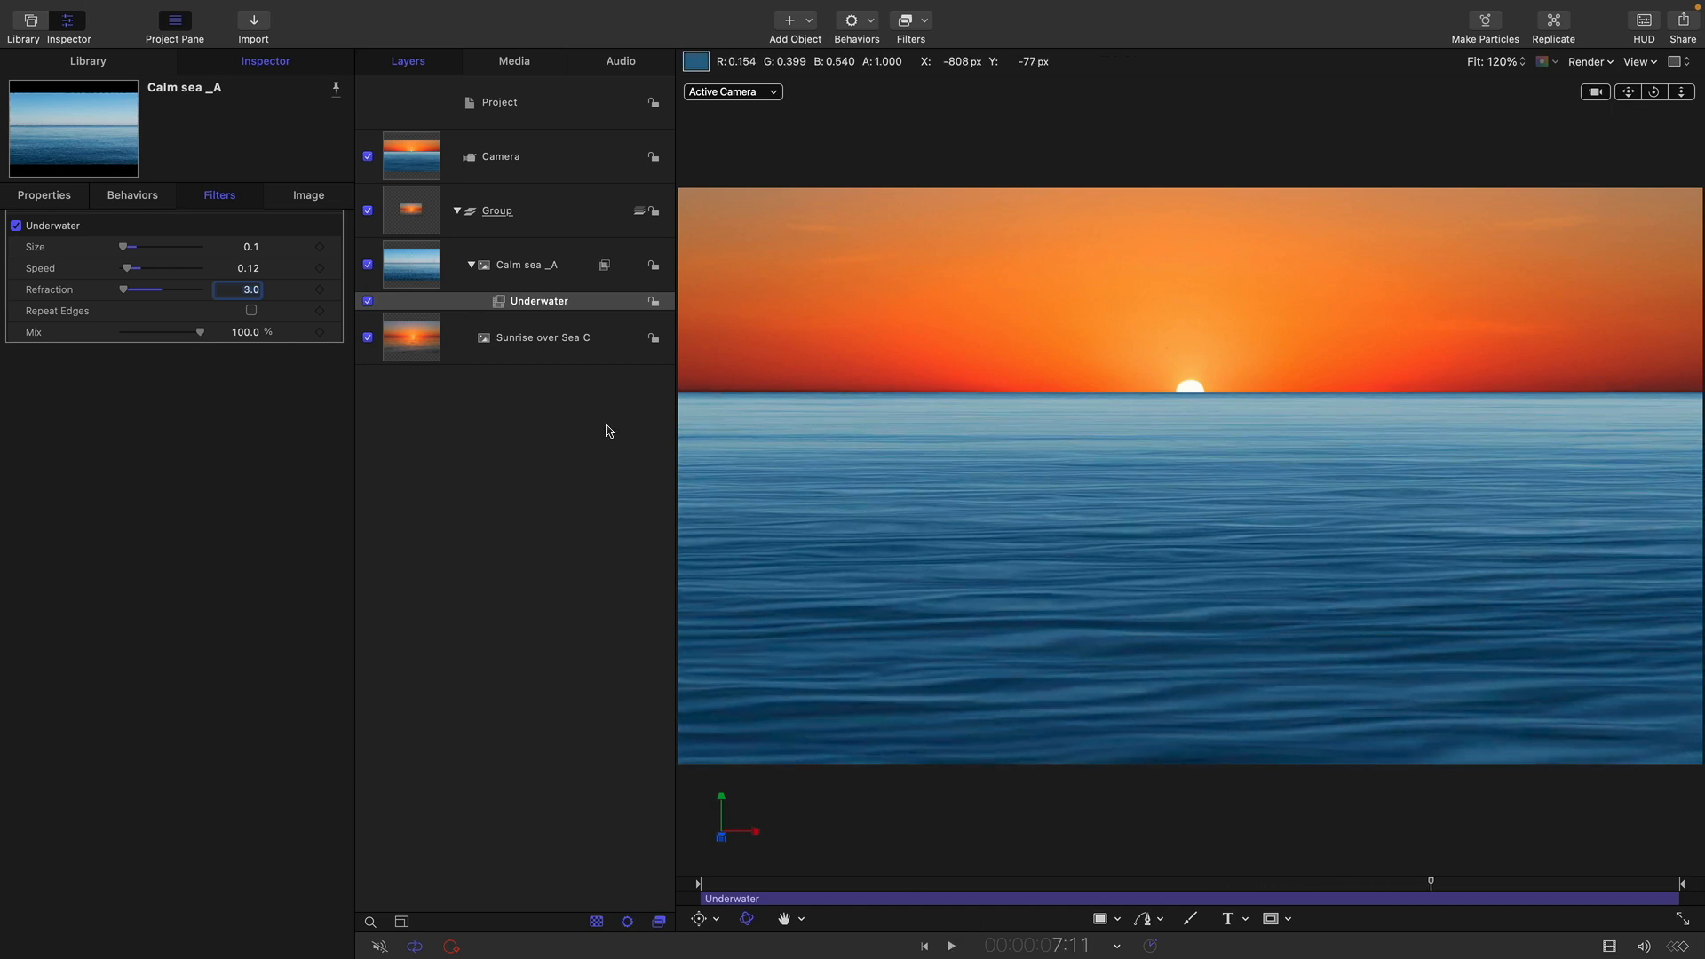
# Apply the Offset tiling filter to the Calm sea _A layer.
pyautogui.click(436, 273)
pyautogui.click(45, 200)
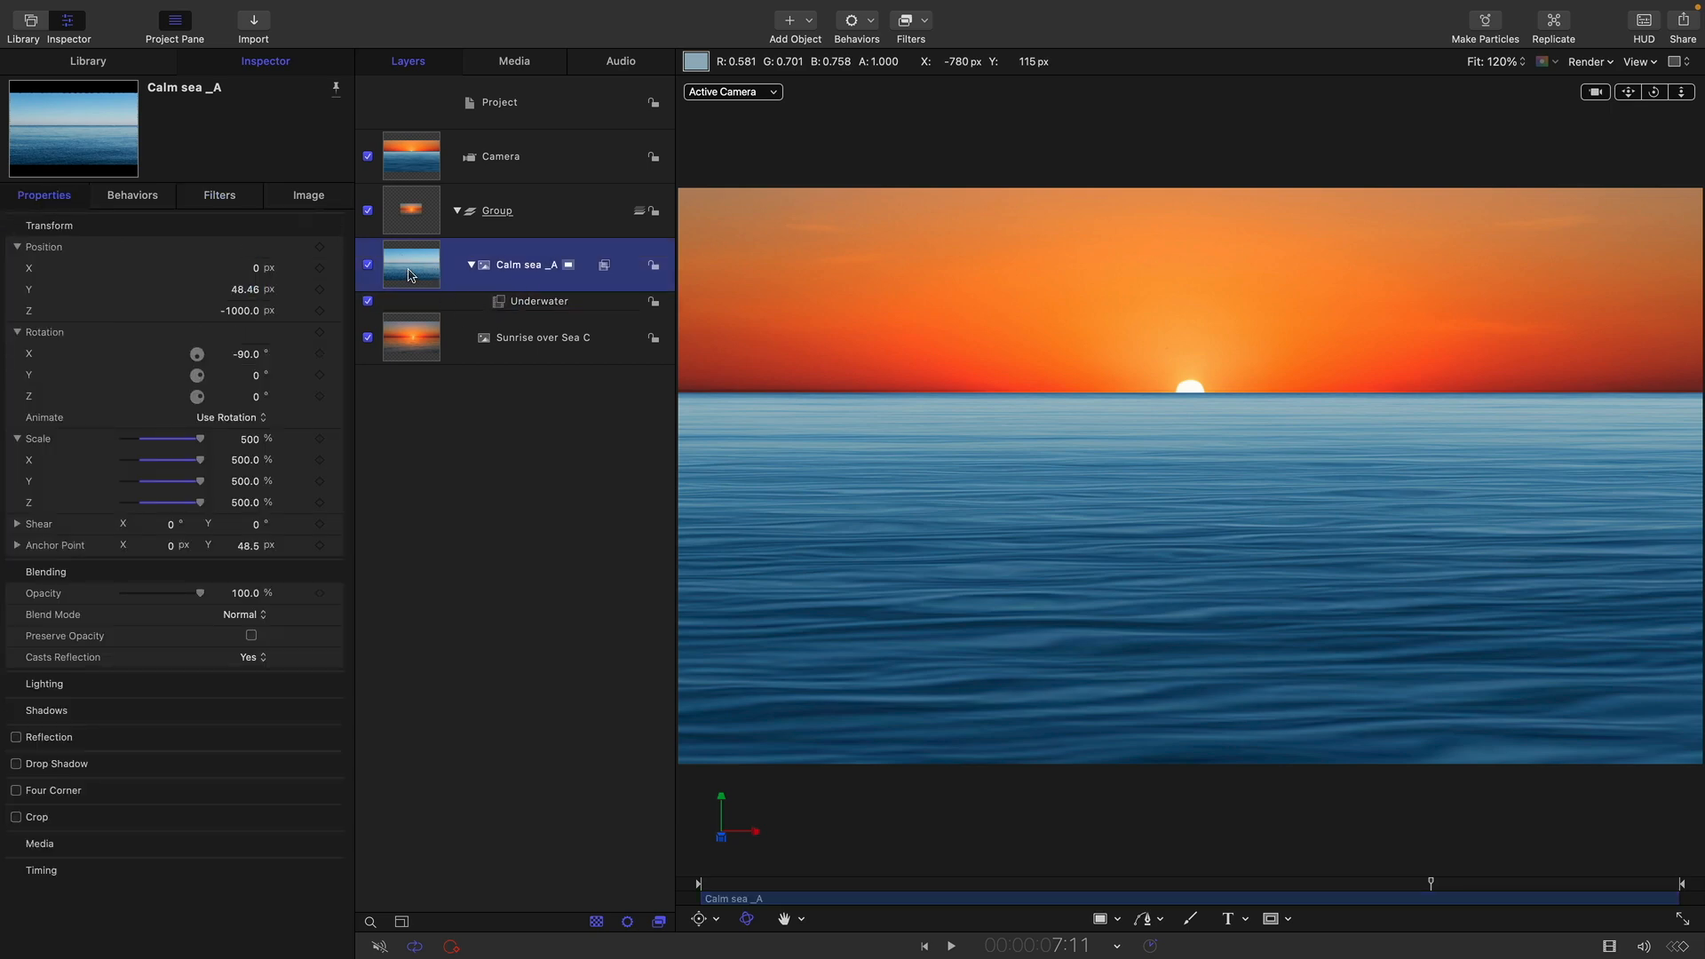
pyautogui.click(923, 25)
pyautogui.moveTo(949, 528)
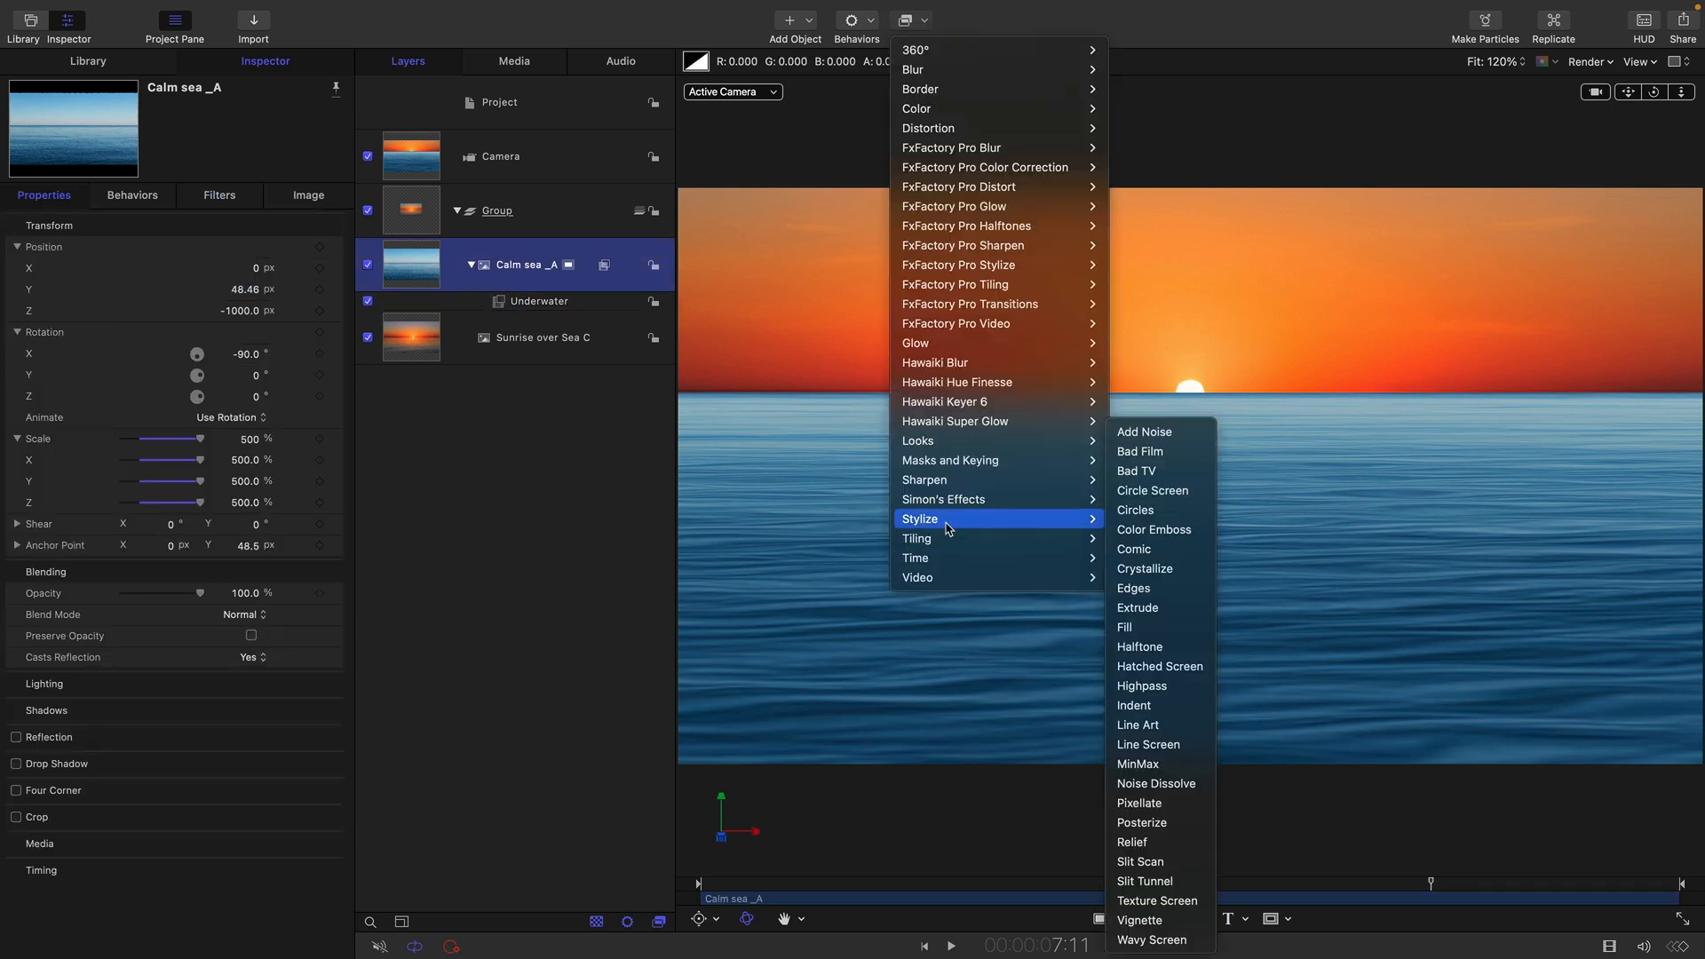
pyautogui.click(1154, 577)
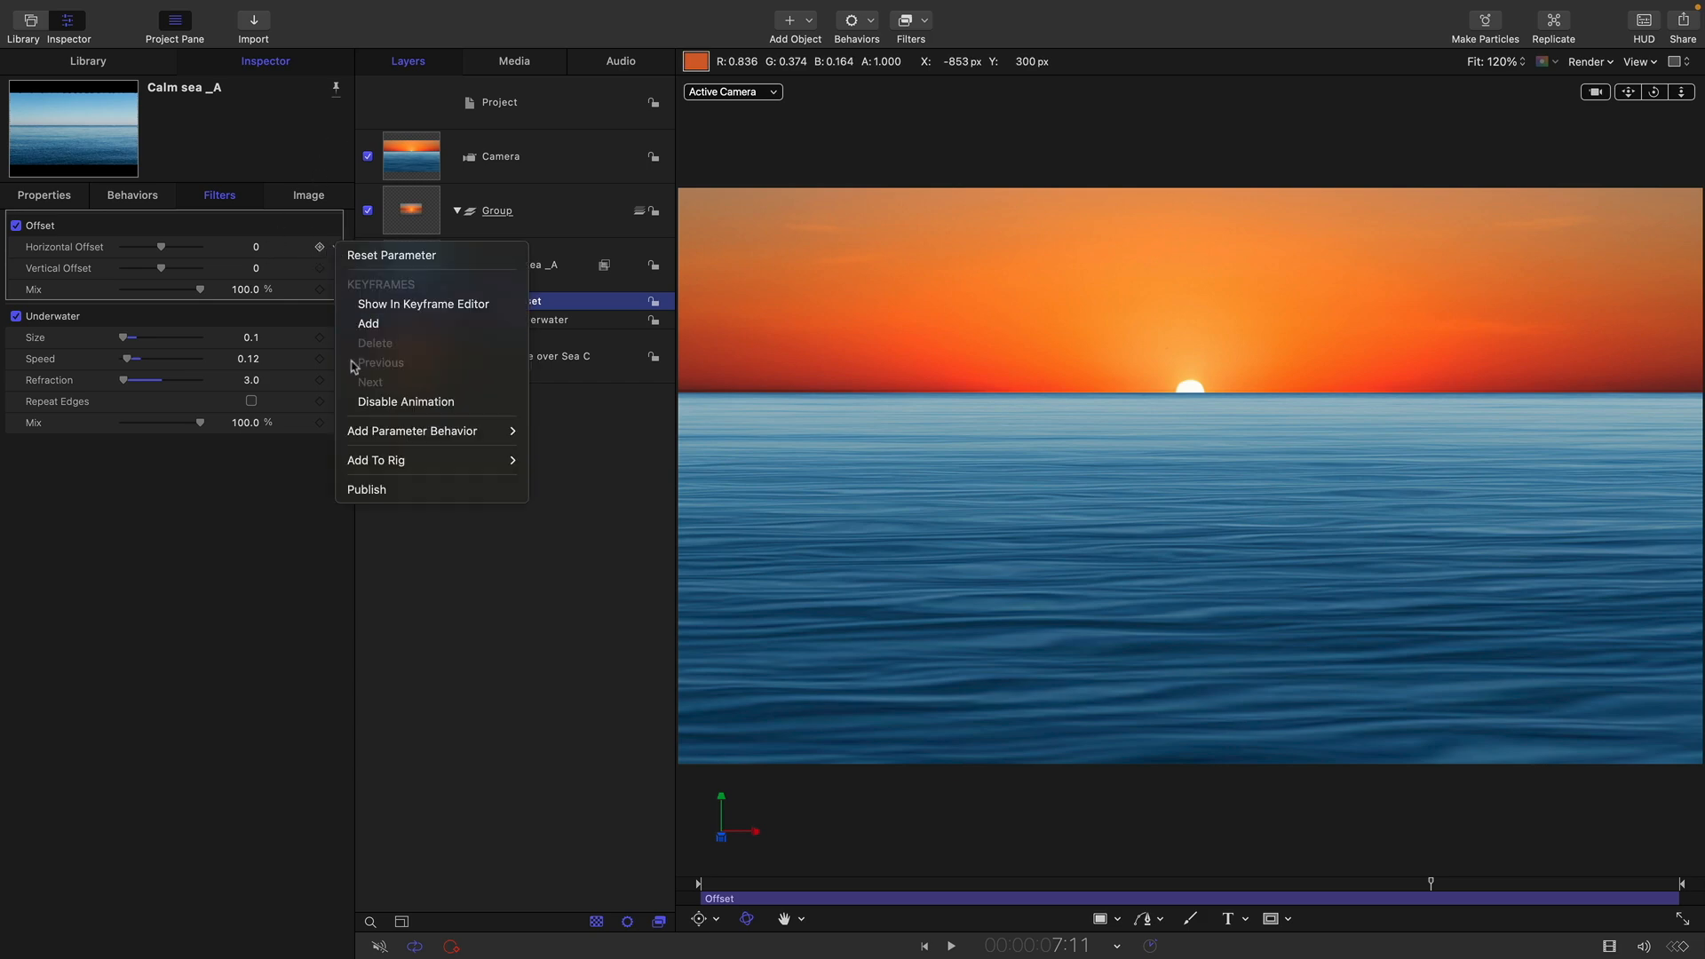
# Add a Ramp parameter behavior to the Offset filter's Horizontal Offset with an End Value of 5.
pyautogui.moveTo(494, 431)
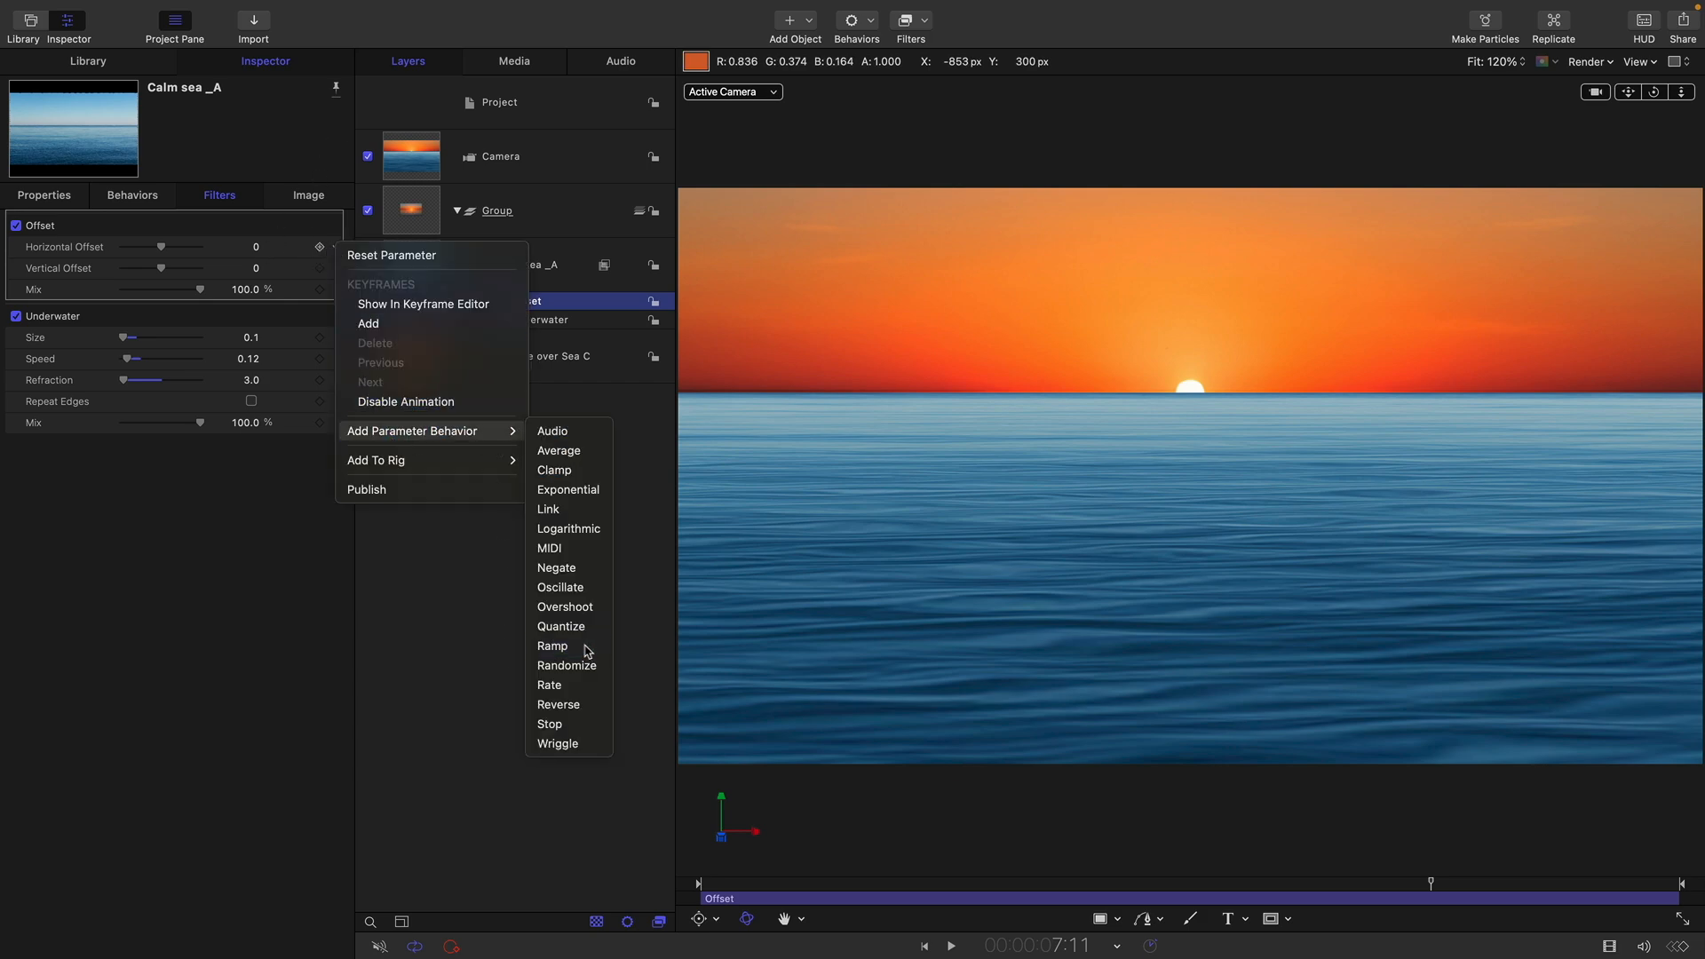
pyautogui.click(552, 645)
pyautogui.click(255, 268)
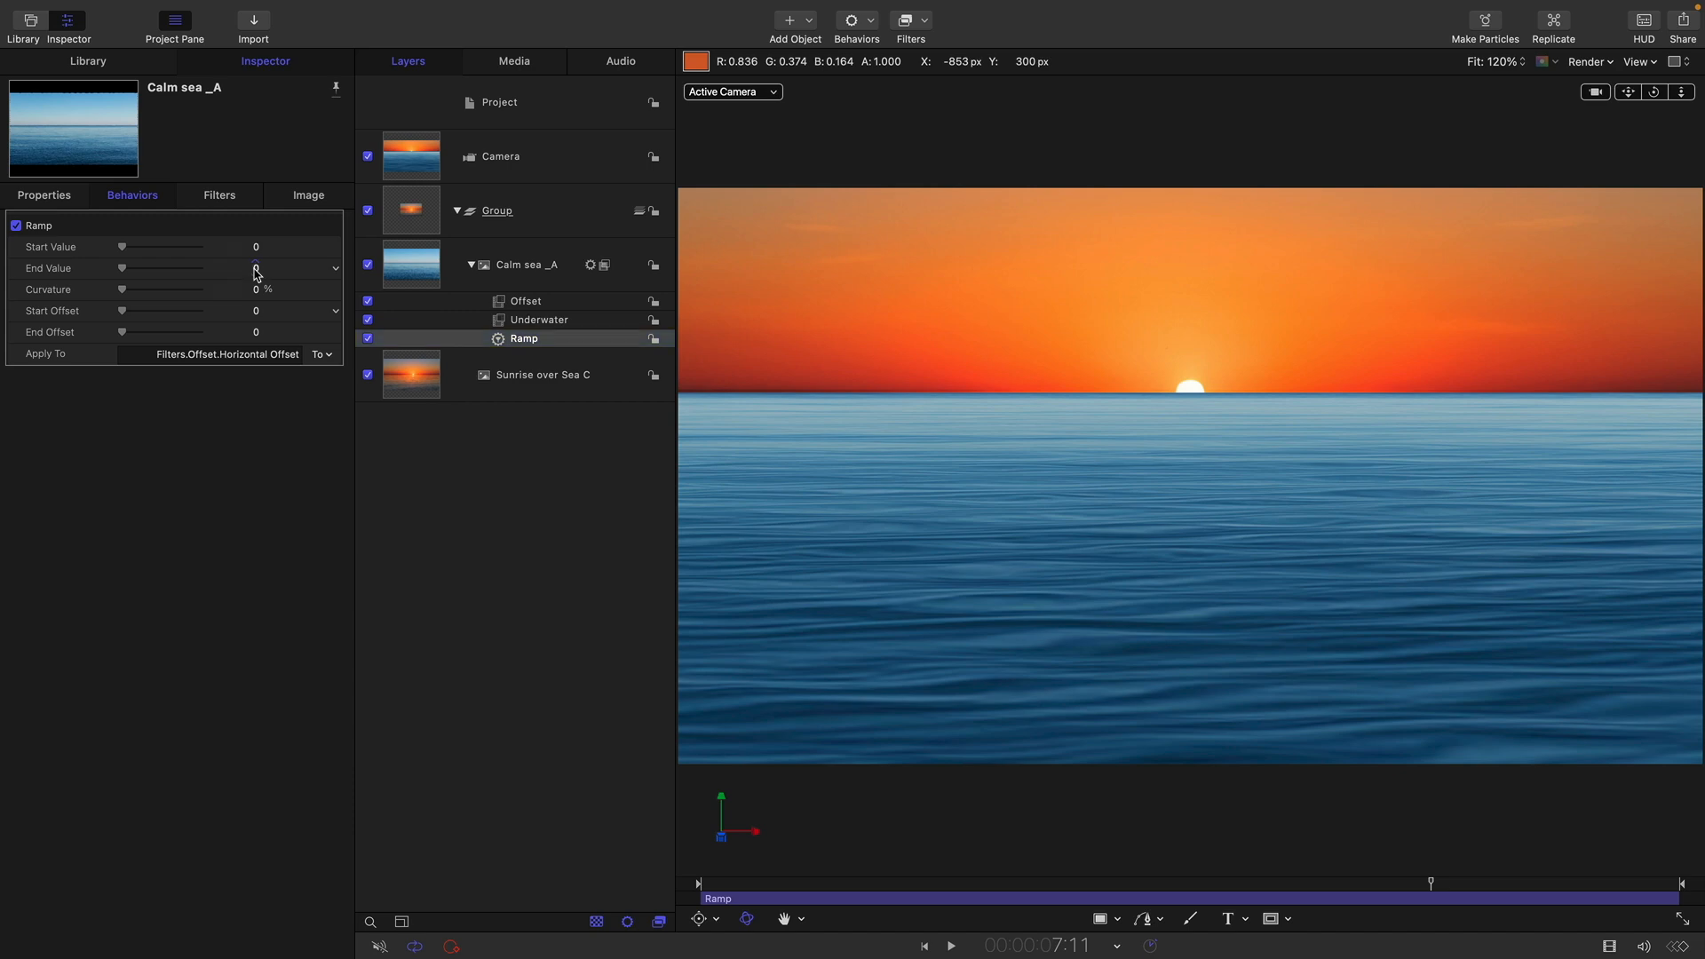
pyautogui.write('5.0')
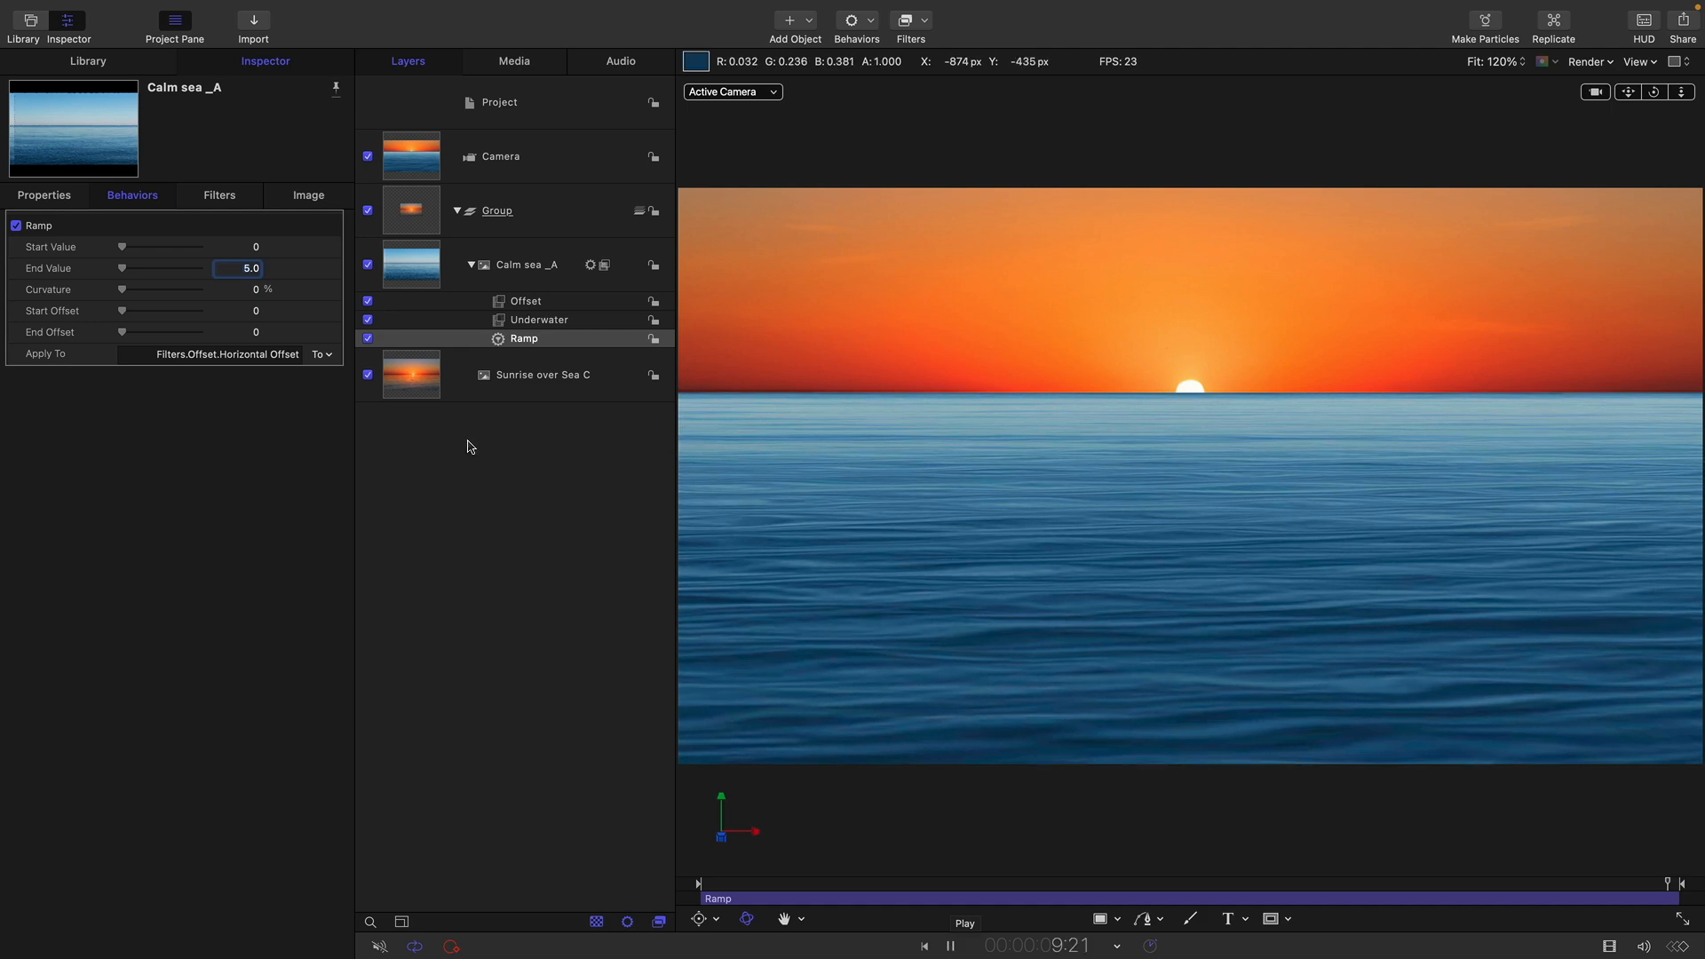
# Set the Ramp behavior's End Value to 4 and stop playback.
pyautogui.doubleClick(251, 271)
pyautogui.write('4')
pyautogui.press('Return')
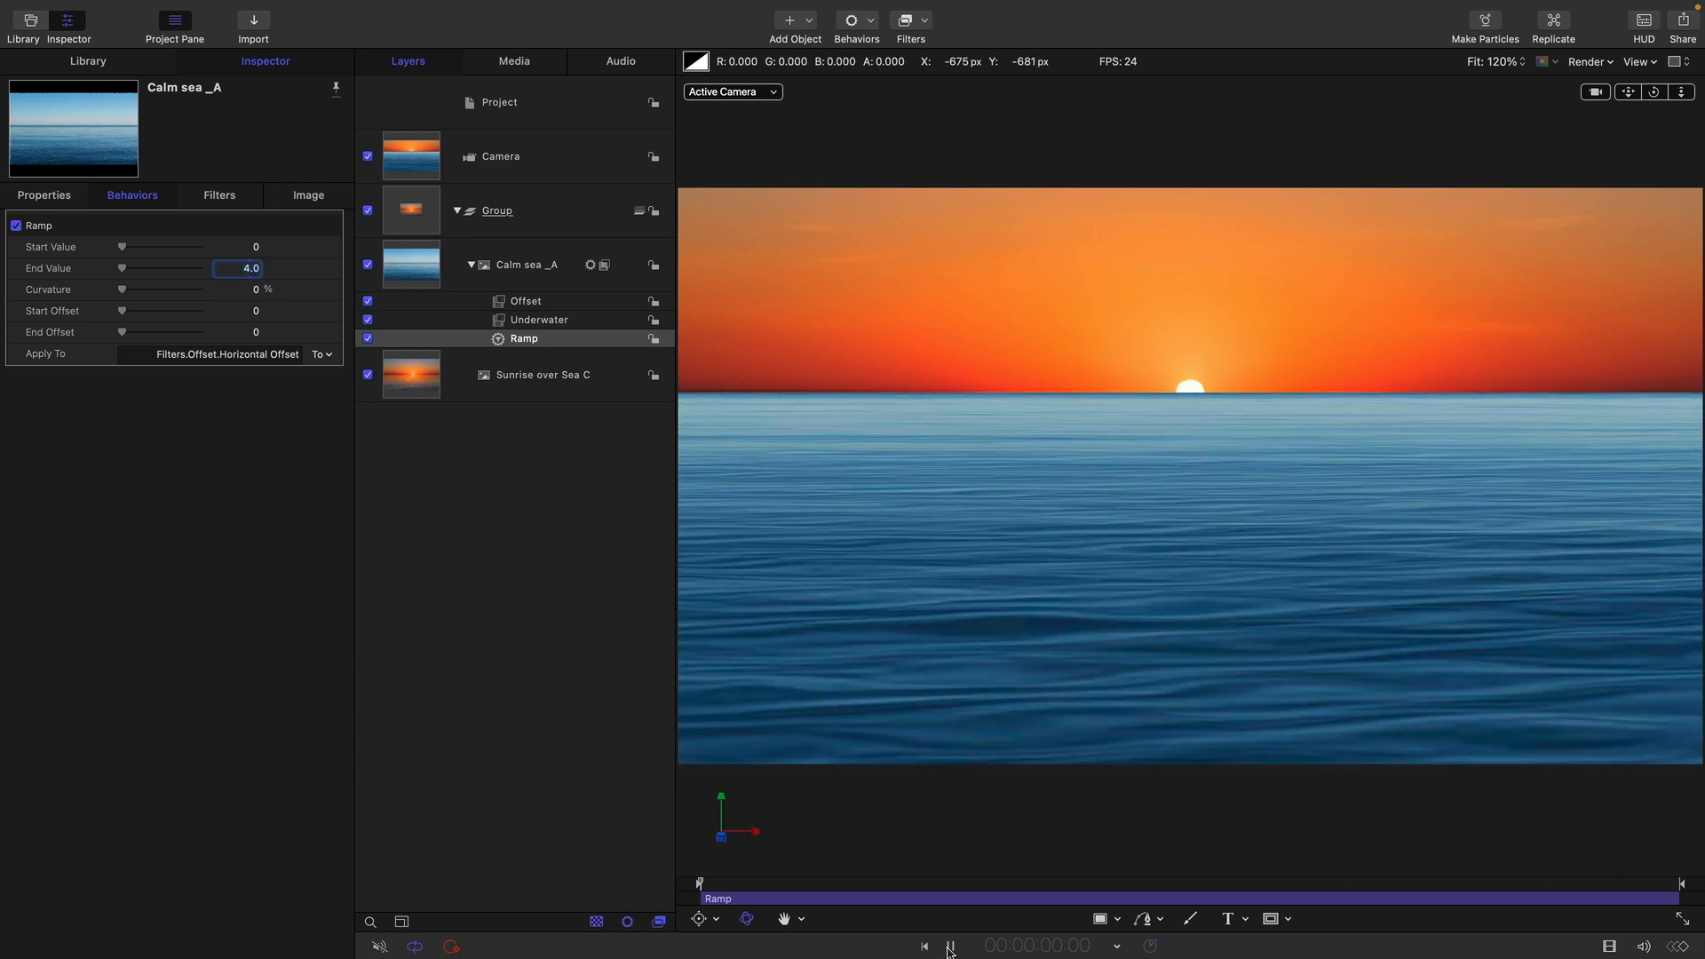
pyautogui.press('space')
# Set the Calm sea _A layer's opacity to 50% and turn off the 3D overlays.
pyautogui.click(427, 259)
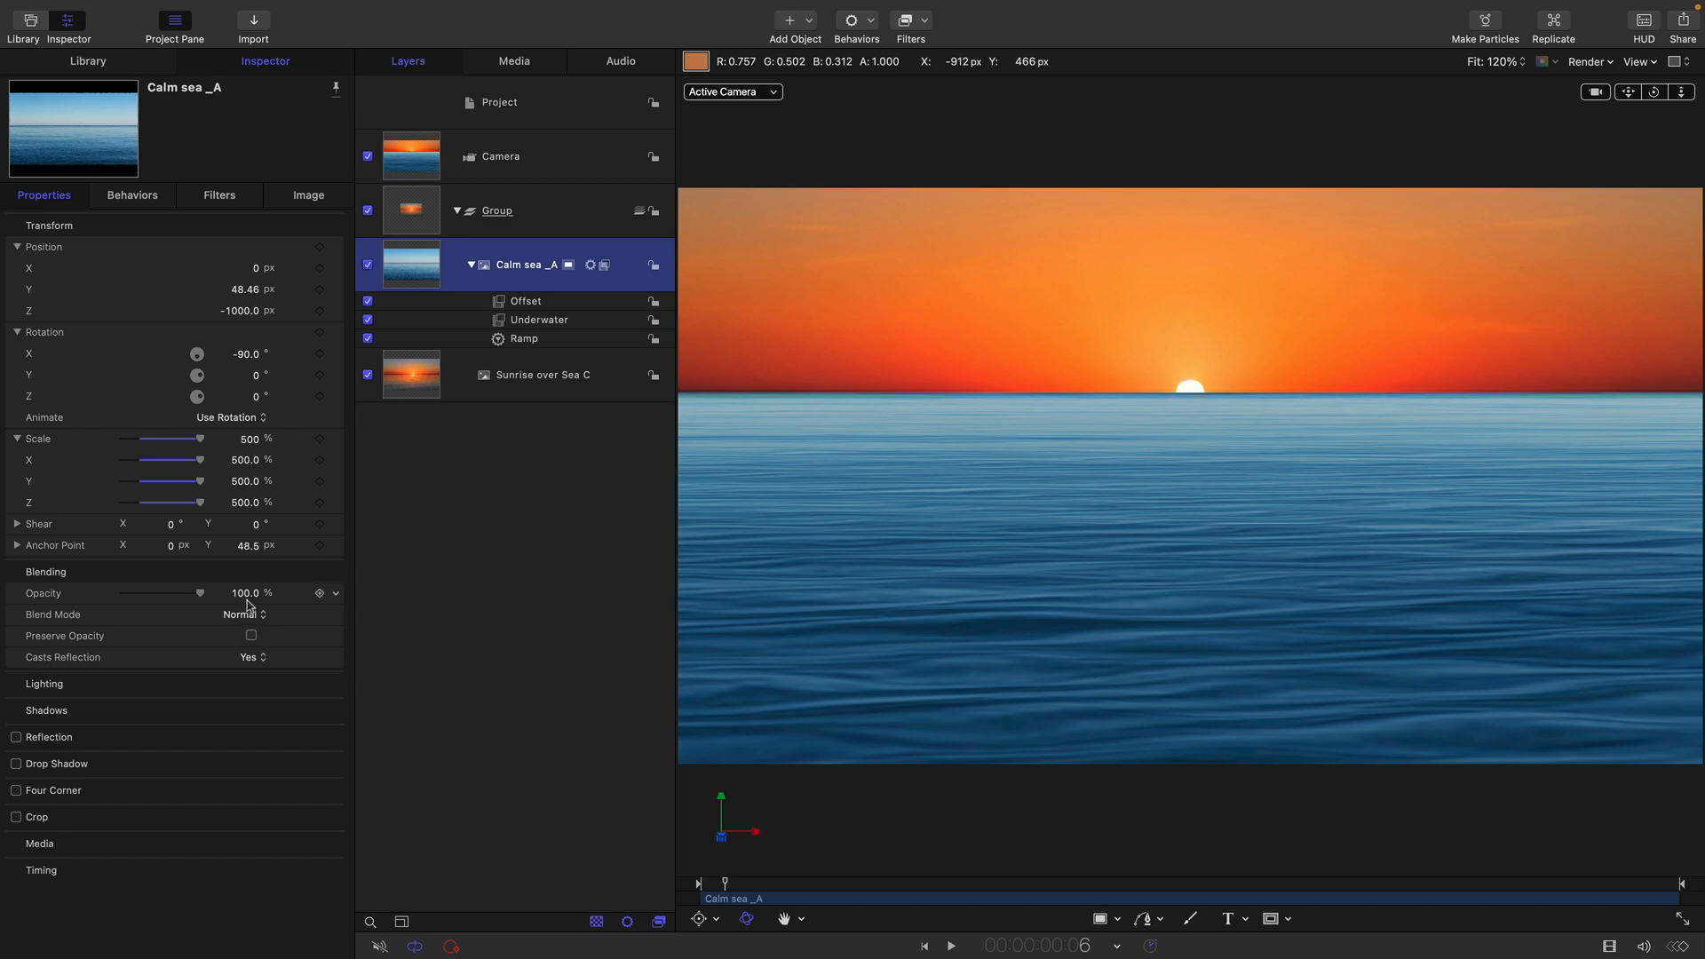
pyautogui.click(246, 593)
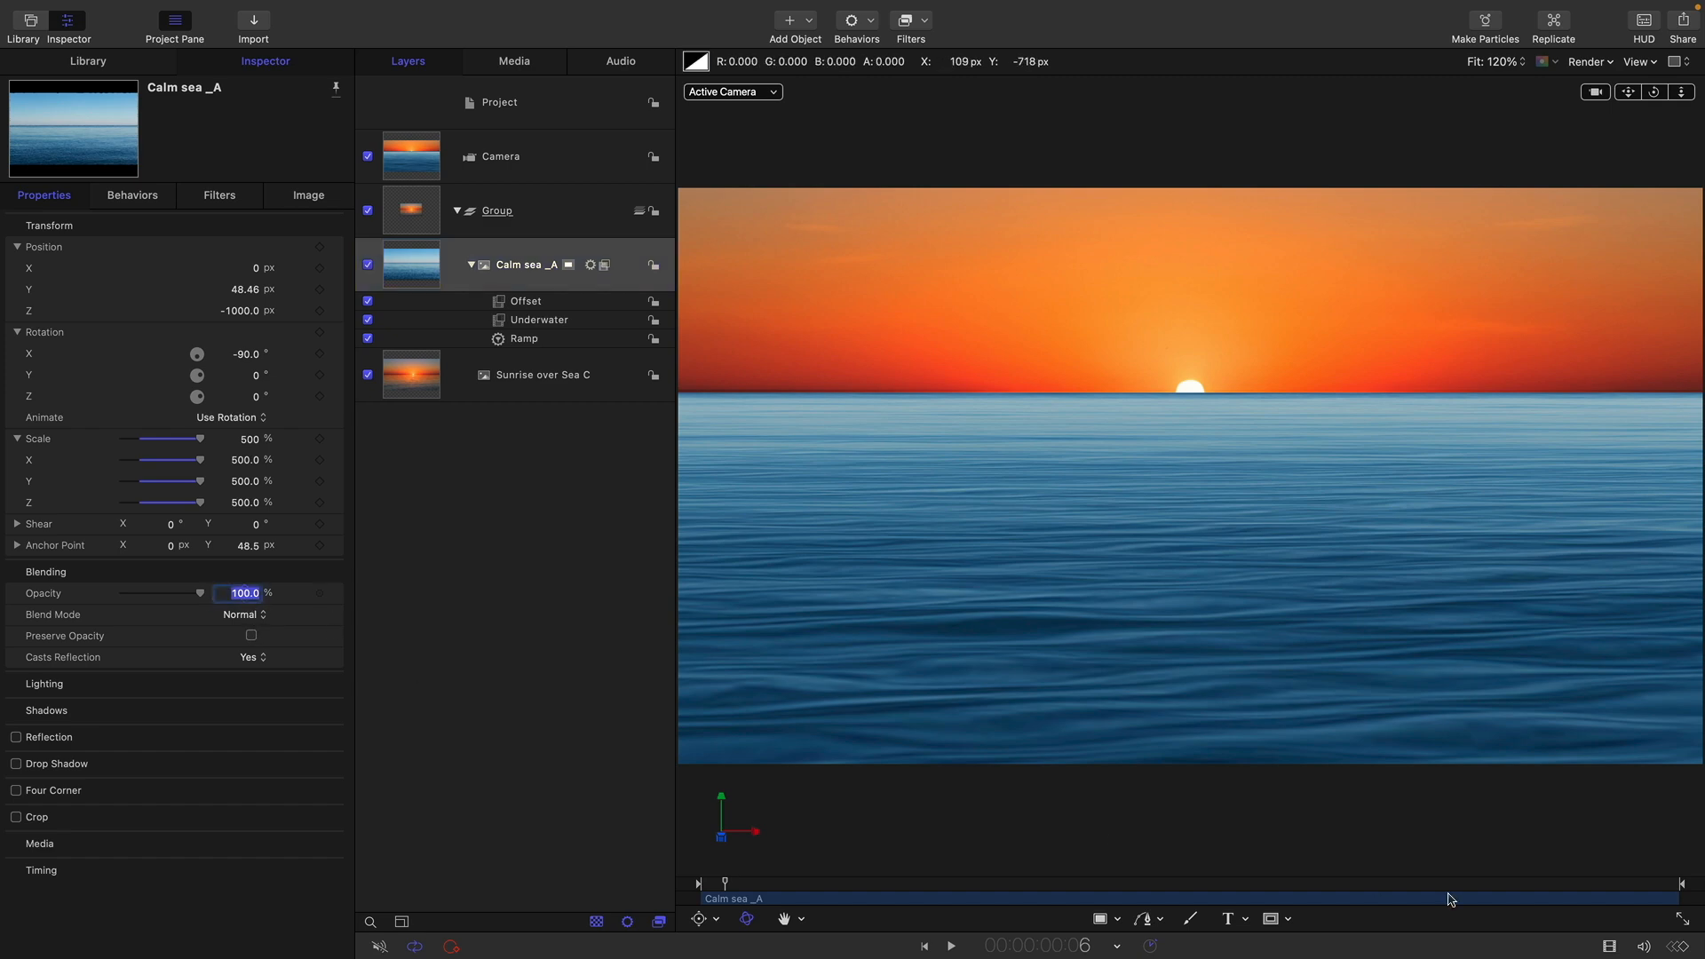
pyautogui.write('50')
pyautogui.press('Return')
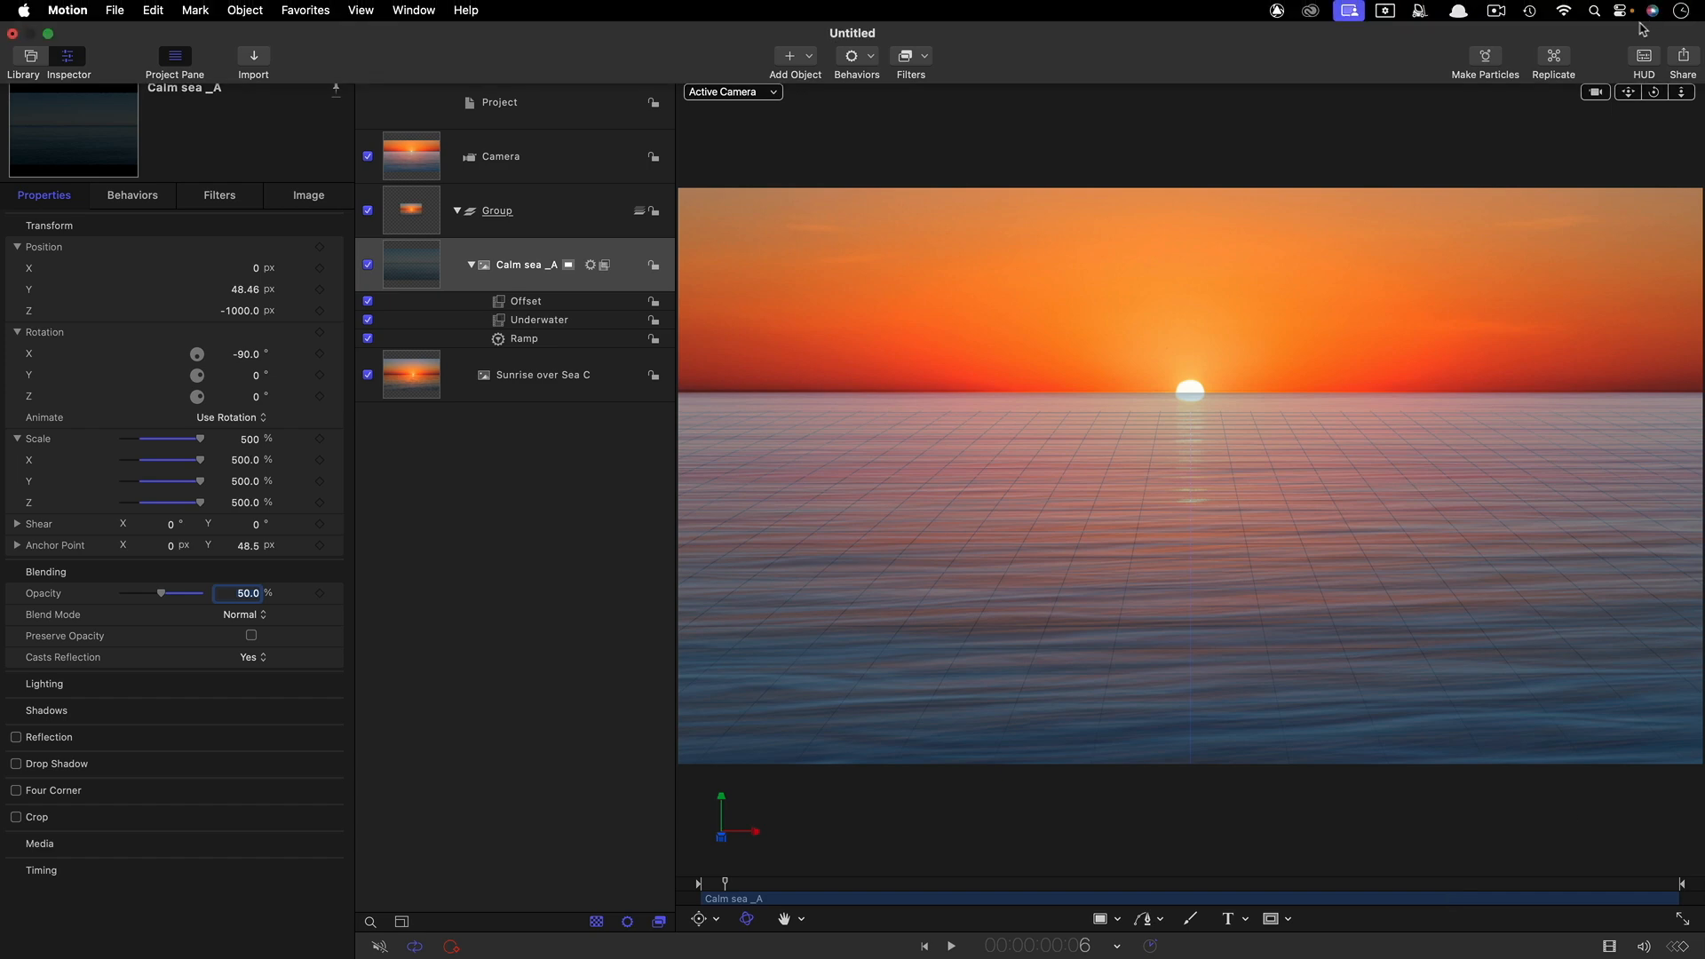
pyautogui.click(1642, 64)
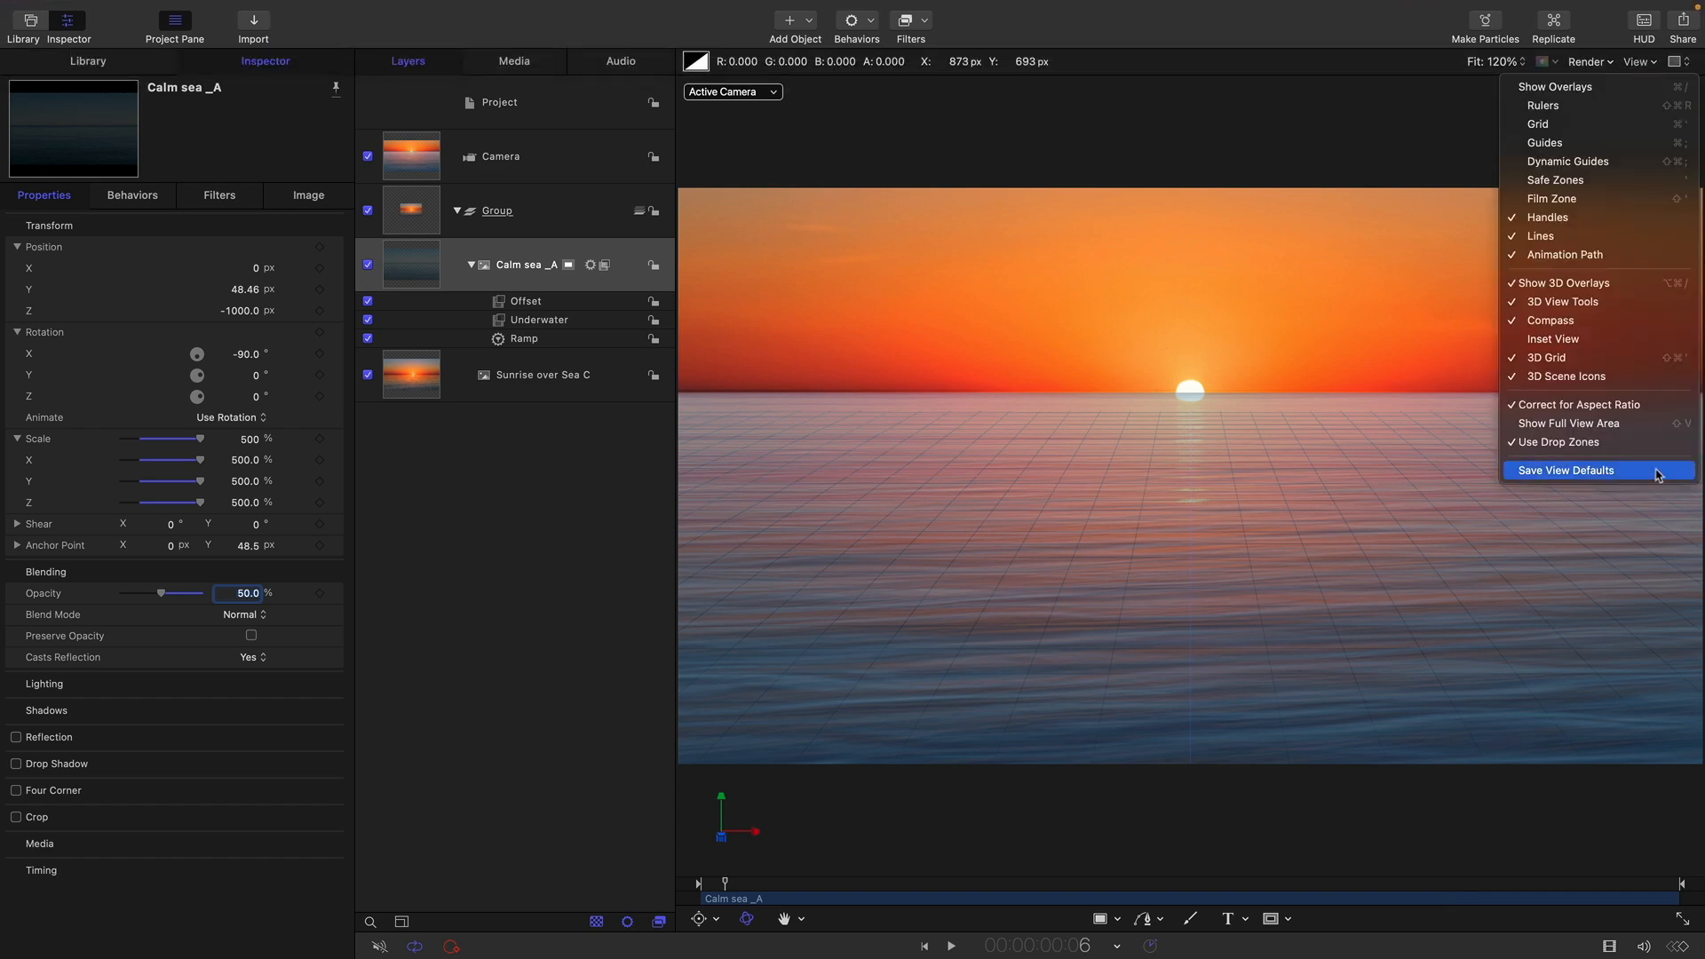
pyautogui.click(1629, 290)
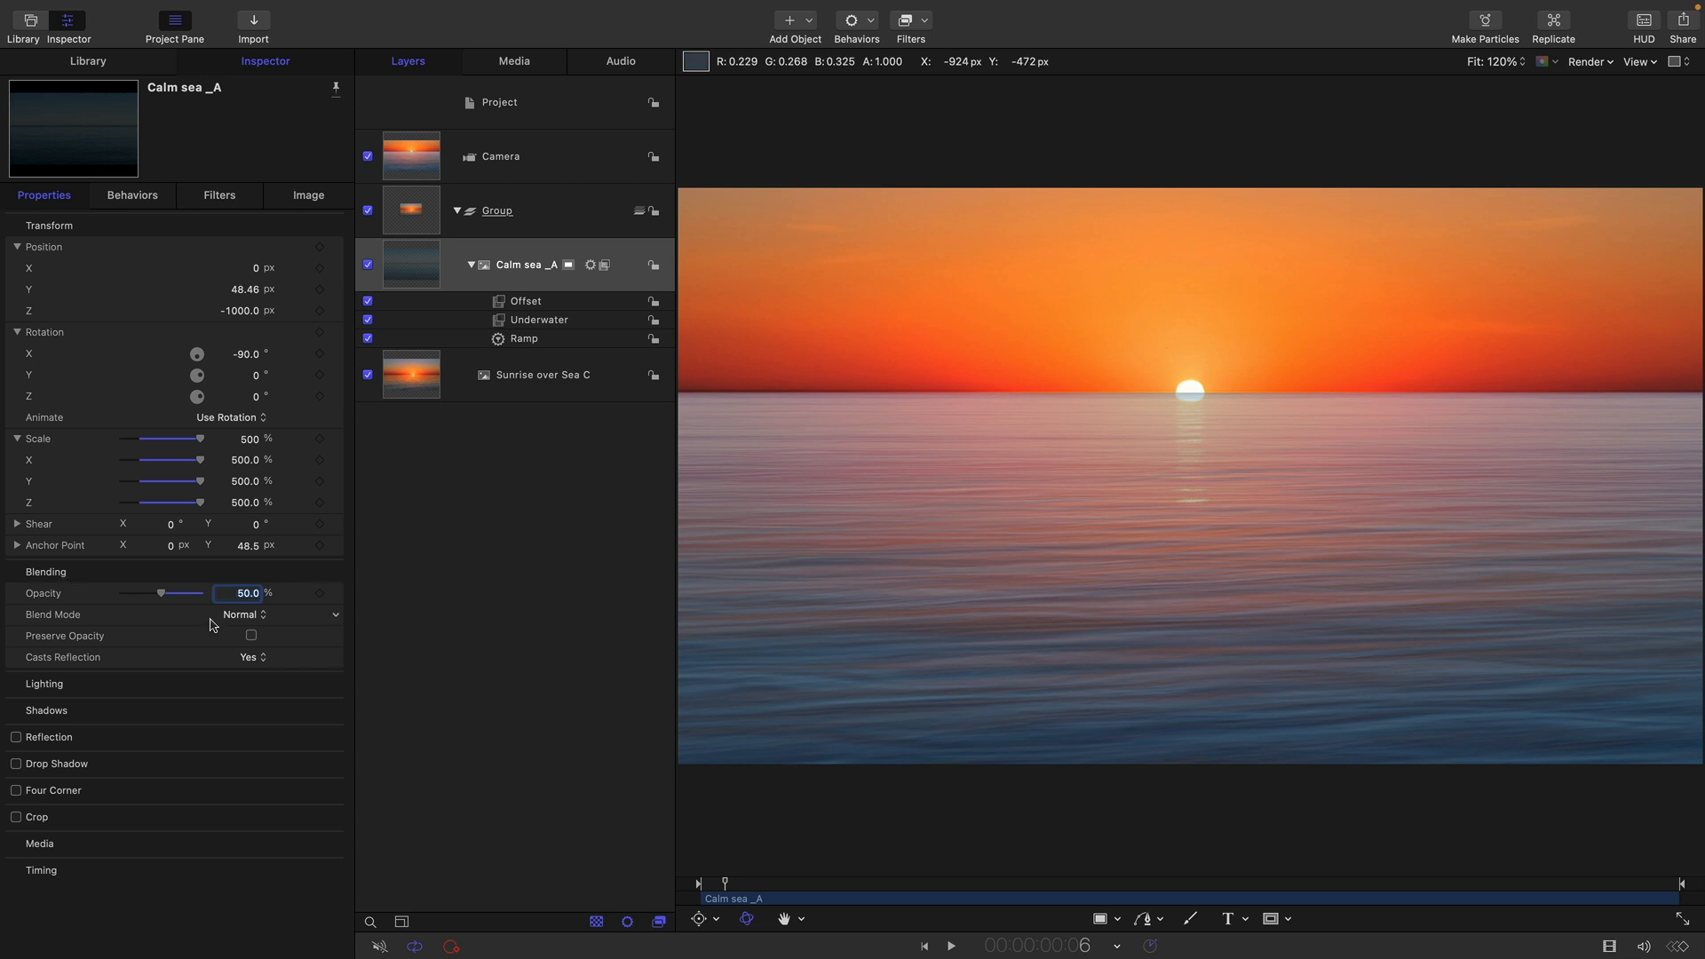
# Try an opacity of about 71% on the Calm sea _A layer and restore it to 50%.
pyautogui.moveTo(161, 593)
pyautogui.mouseDown()
pyautogui.moveTo(201, 596)
pyautogui.moveTo(178, 609)
pyautogui.mouseUp()
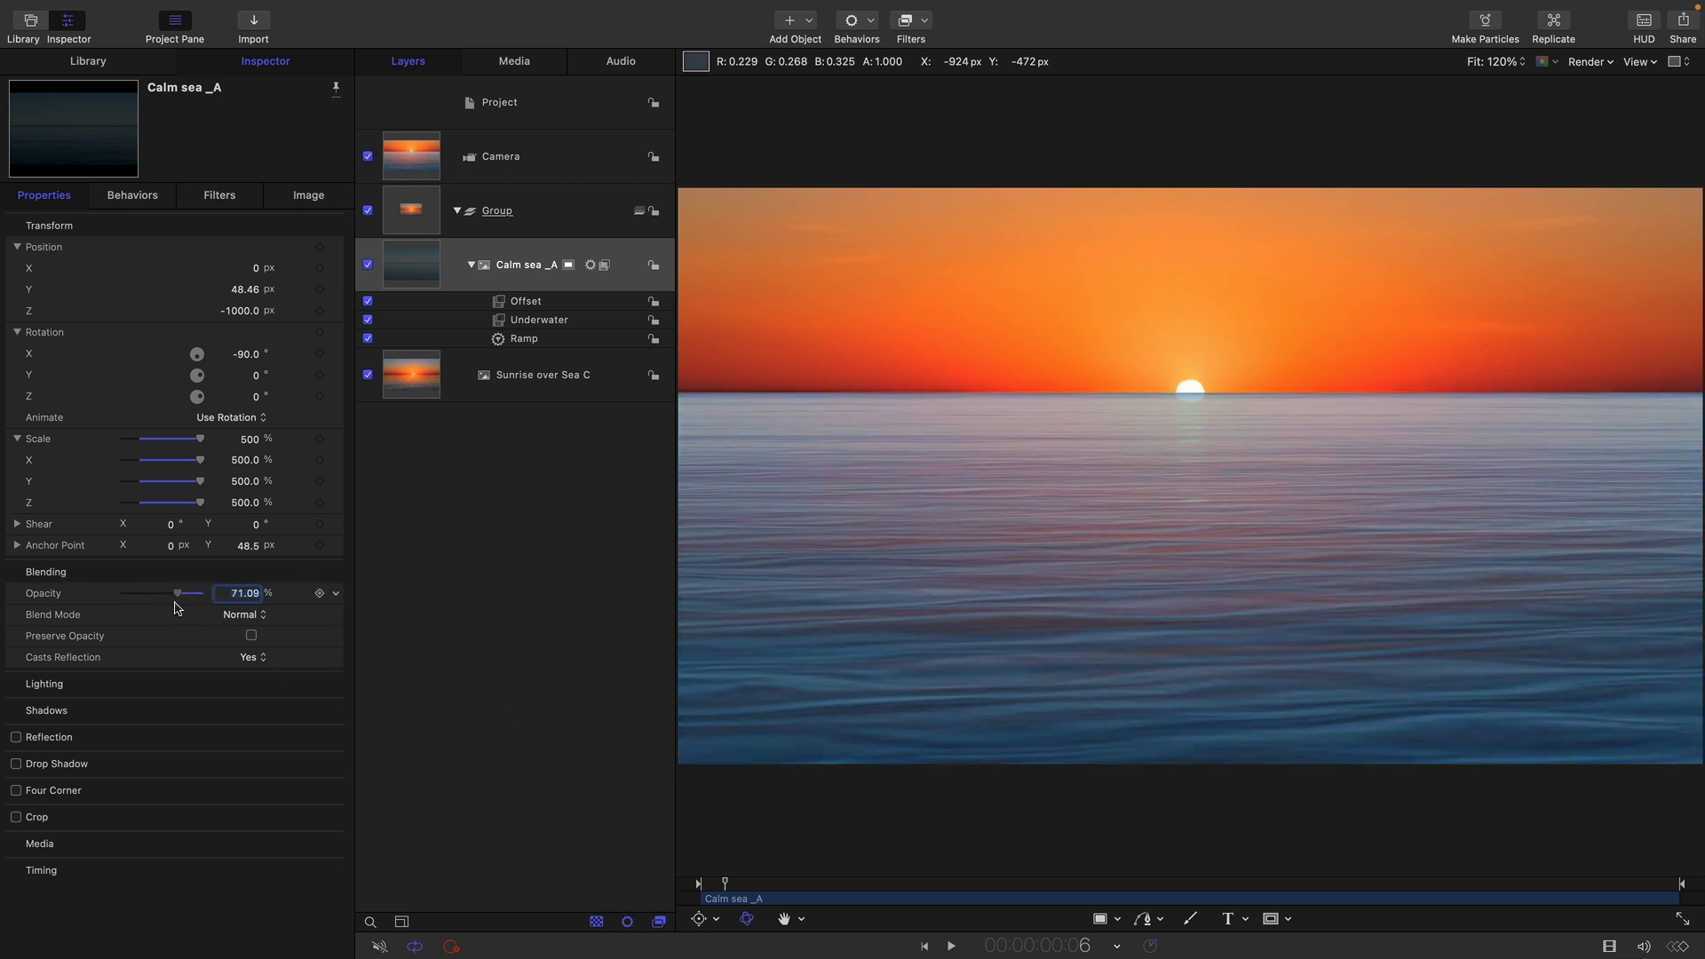
pyautogui.click(249, 600)
pyautogui.write('50')
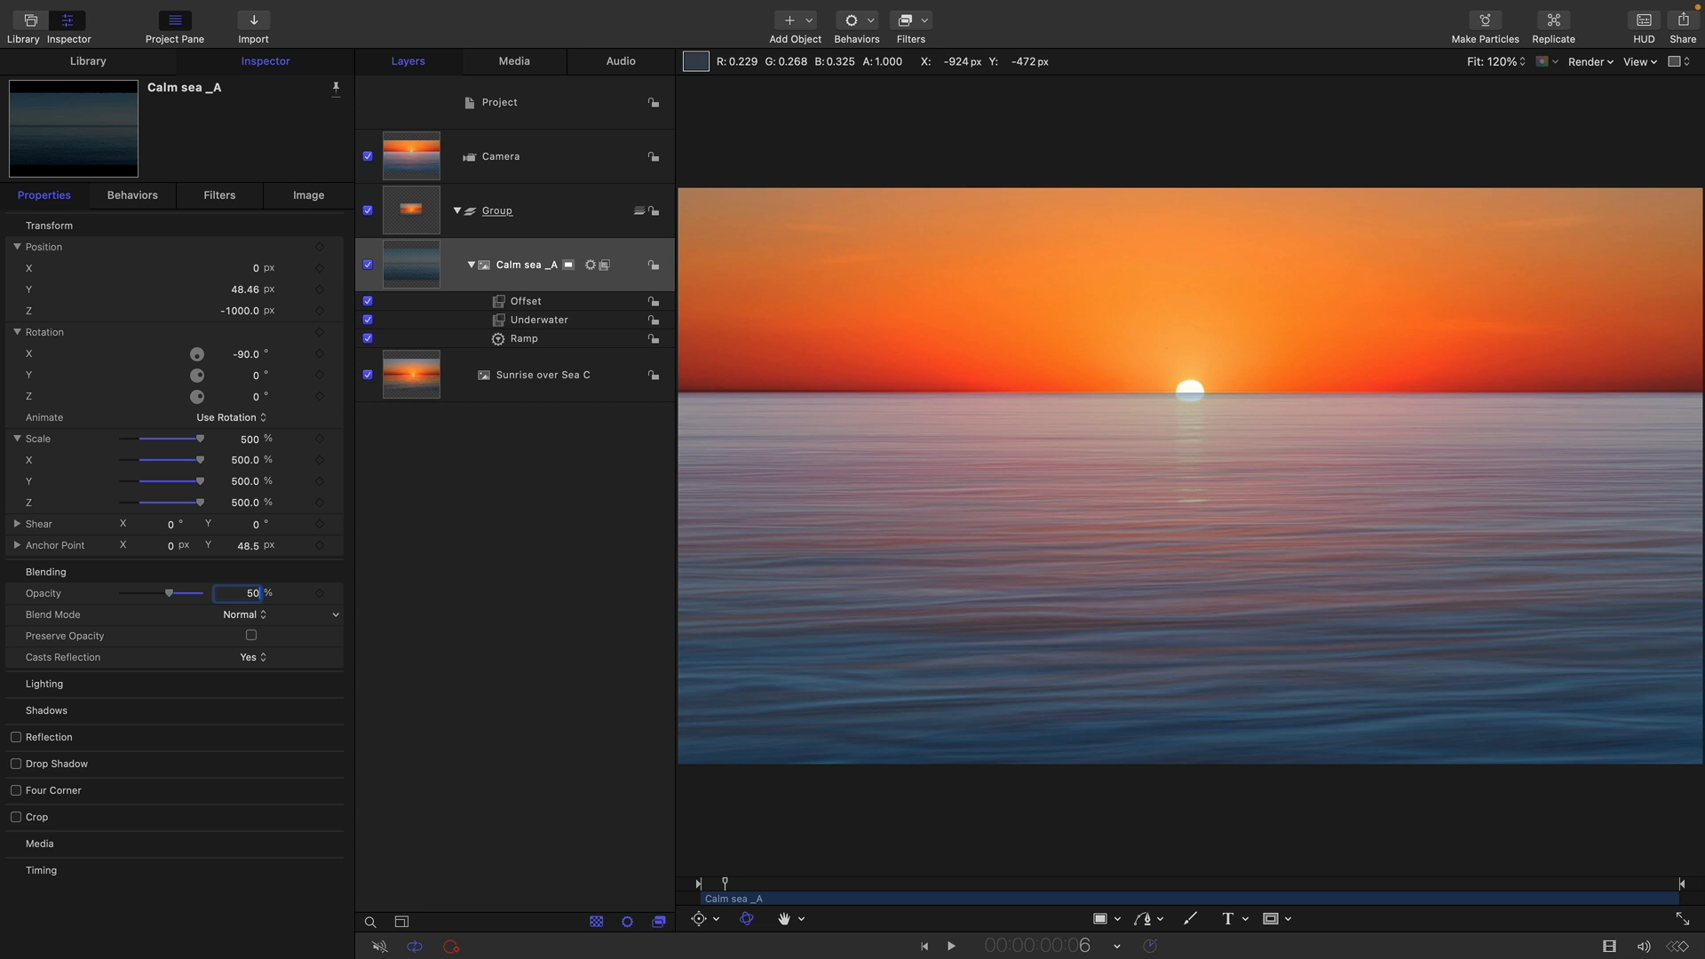
pyautogui.press('Return')
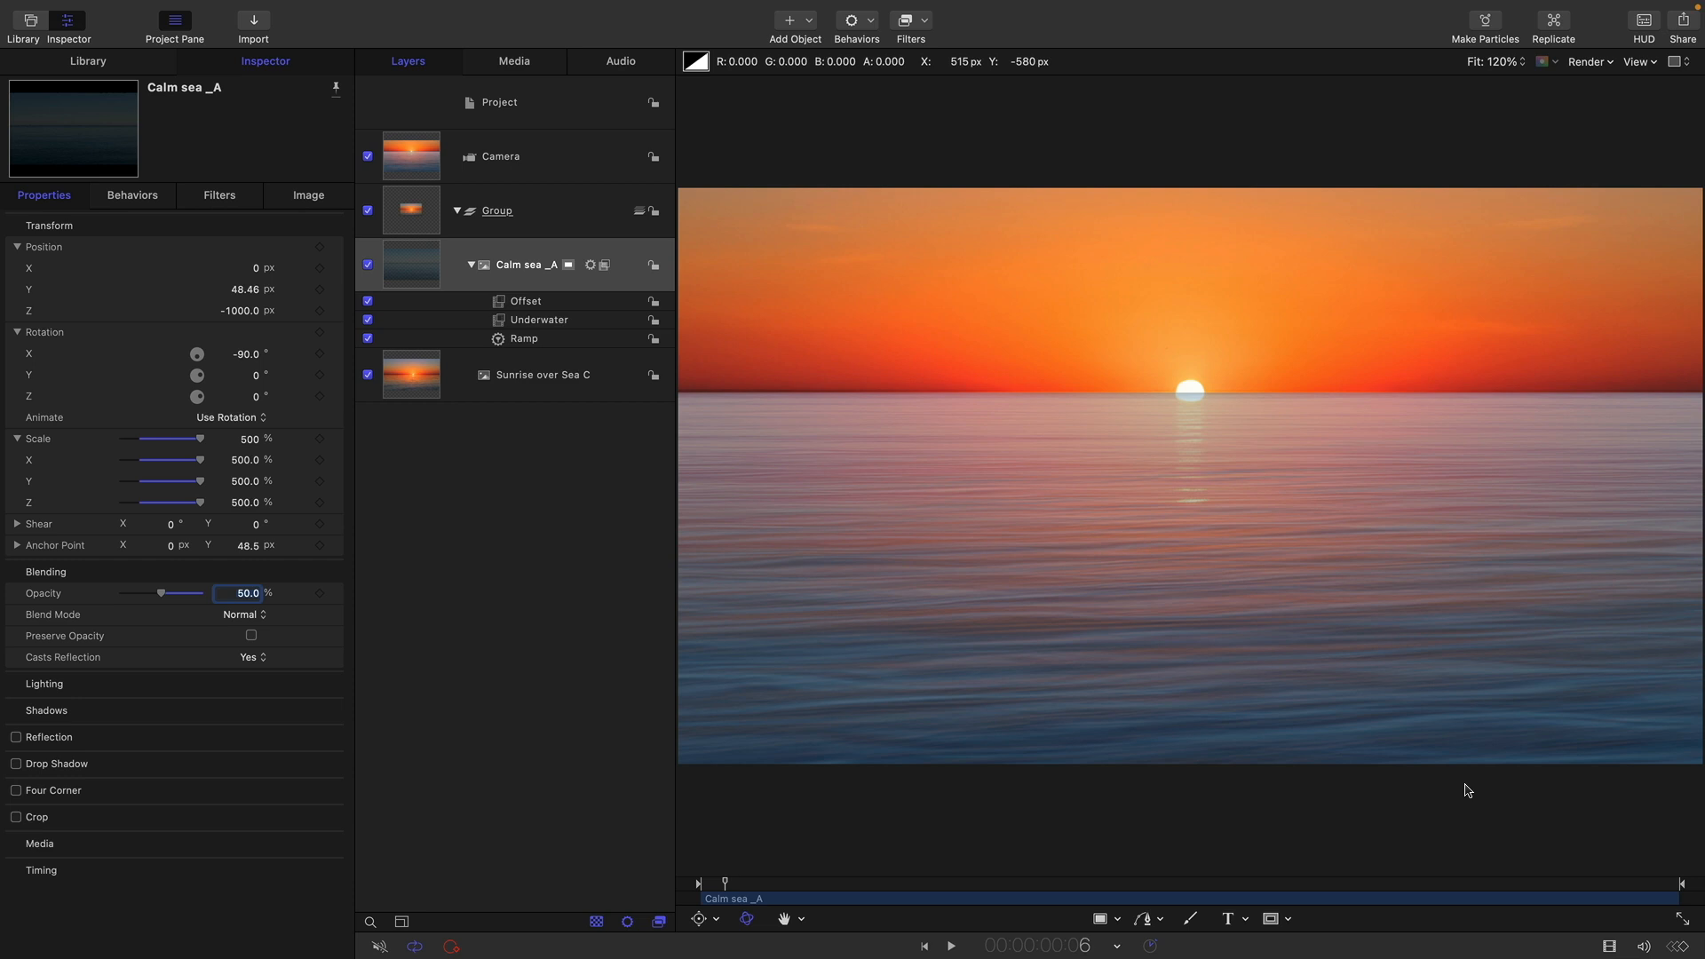
# Make a clone layer of the Calm sea _A layer.
pyautogui.rightClick(411, 258)
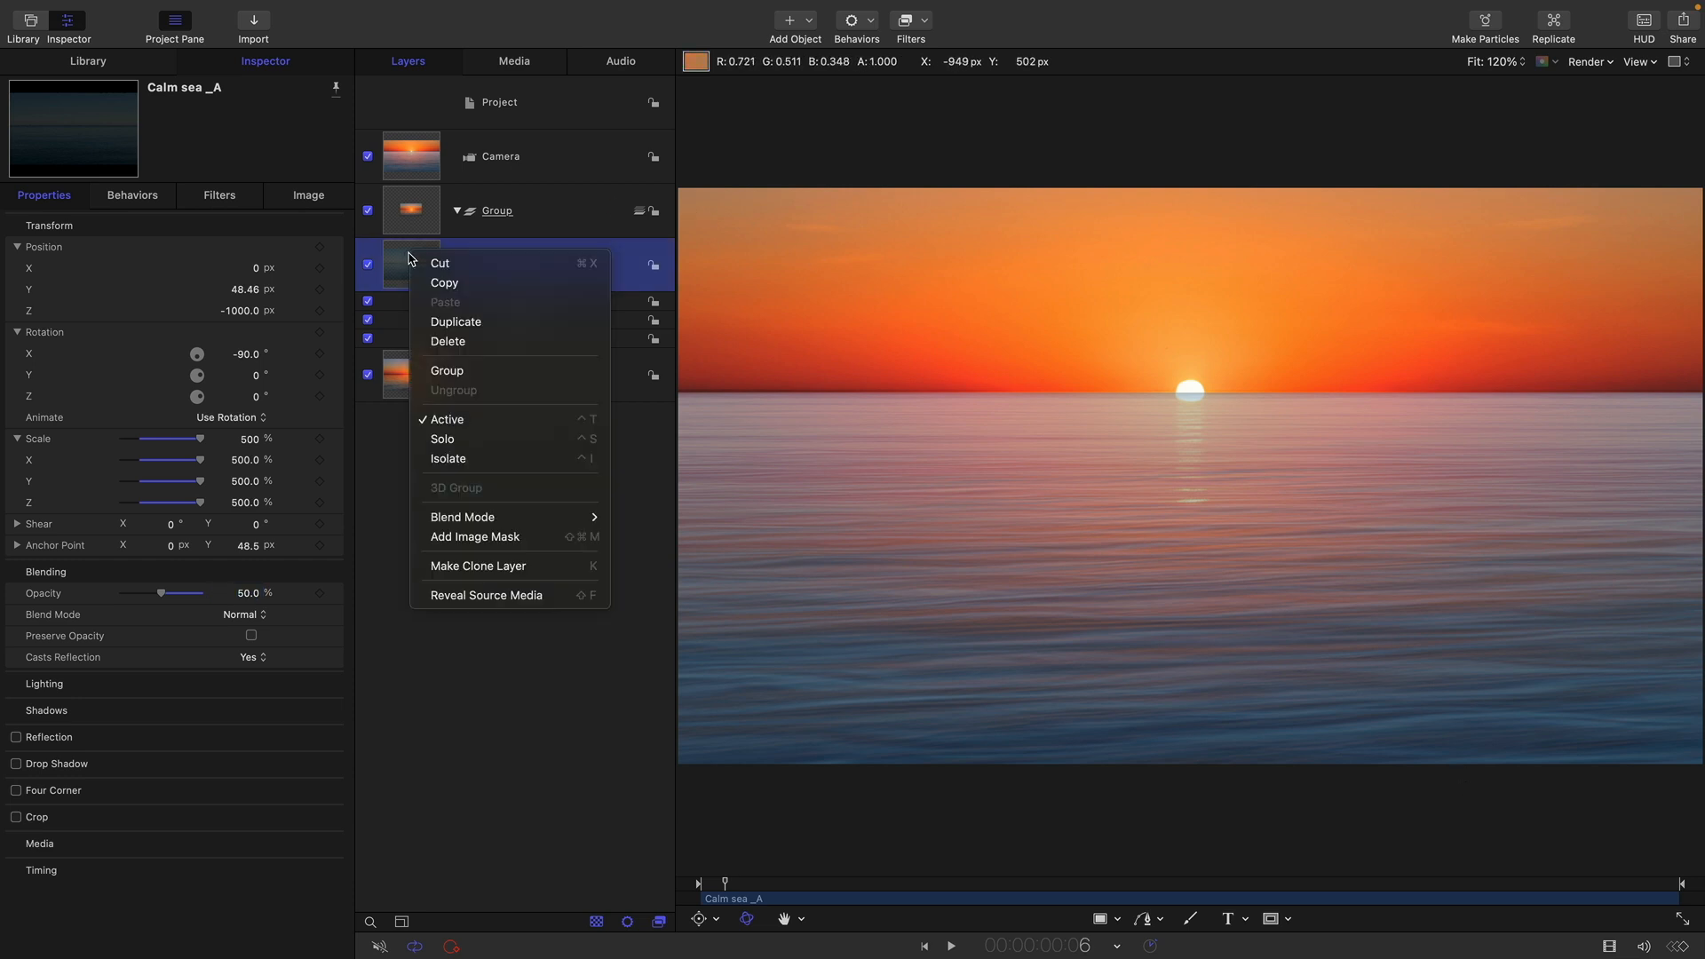
pyautogui.click(528, 572)
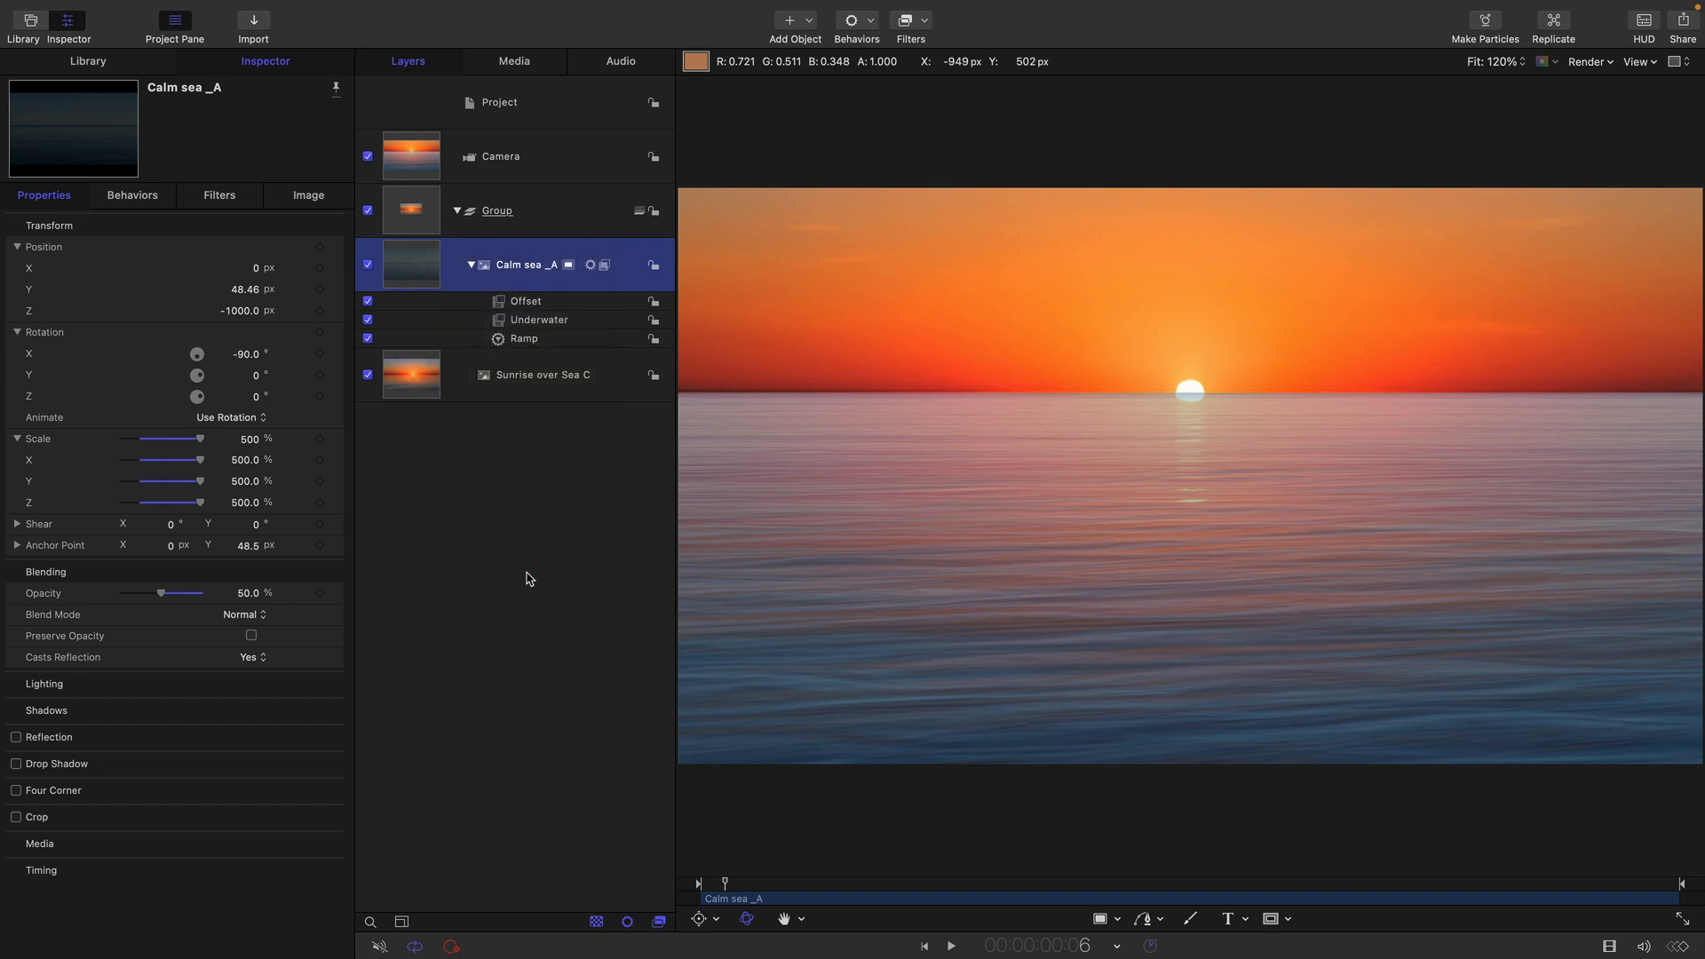
# Add a Threshold color filter to the clone layer and set its Threshold value to 0.15.
pyautogui.click(920, 25)
pyautogui.moveTo(990, 110)
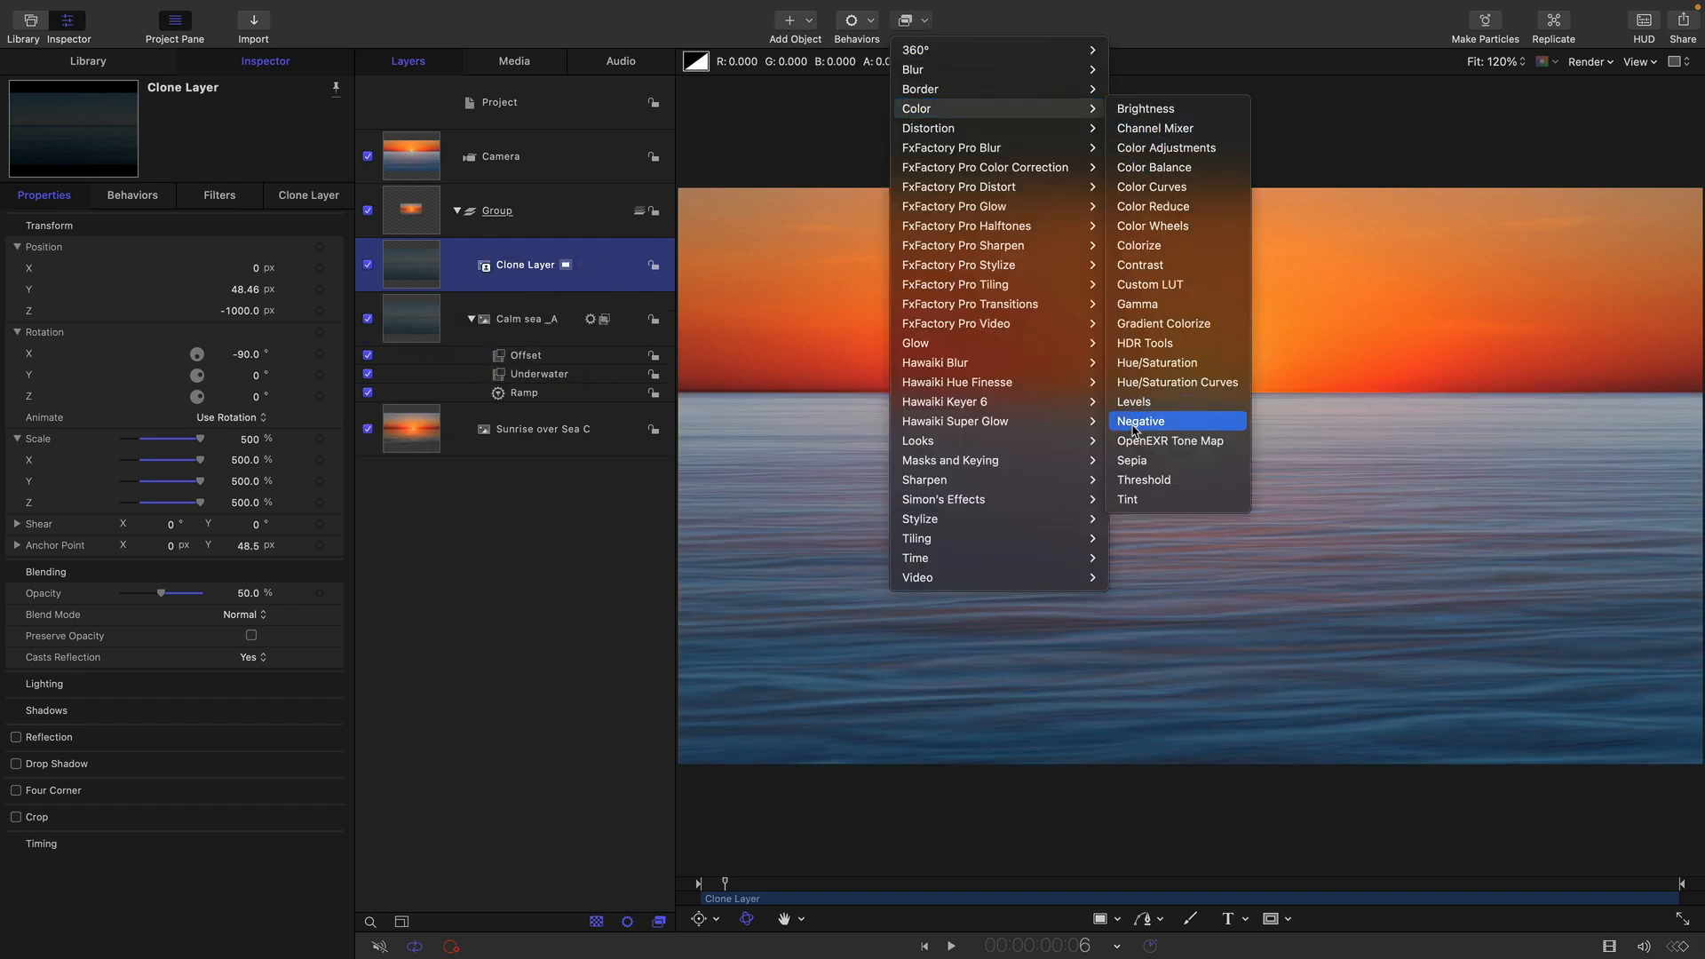
pyautogui.click(1136, 480)
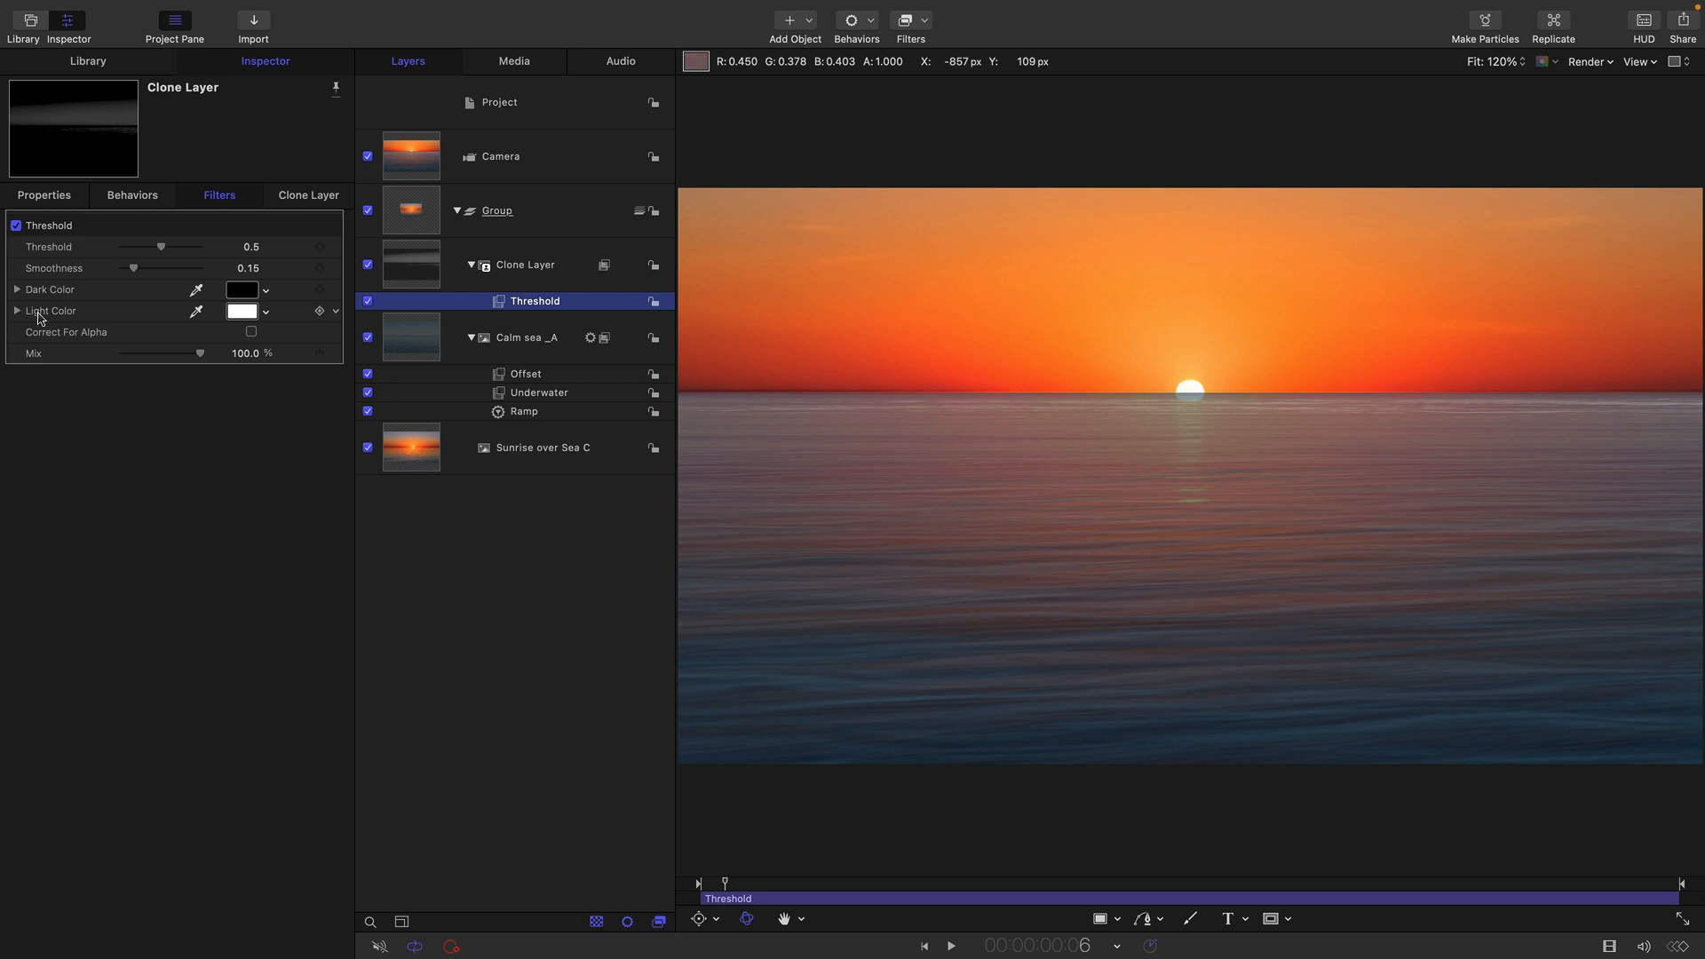
pyautogui.moveTo(165, 253); pyautogui.dragTo(138, 259)
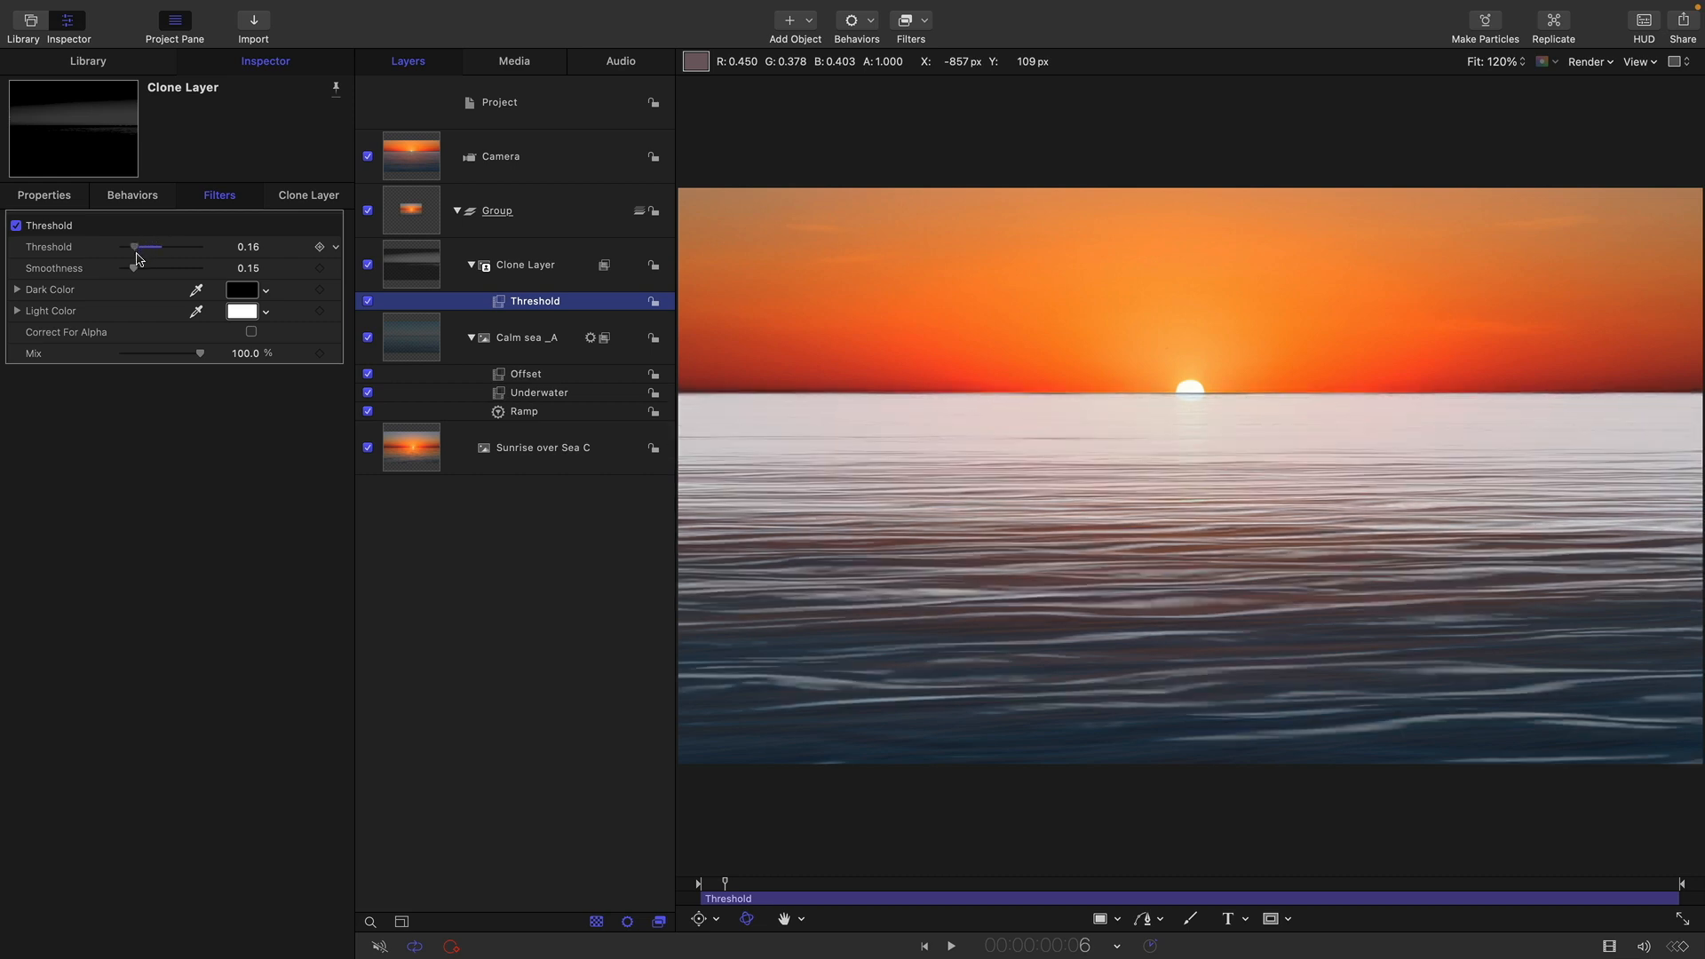
pyautogui.click(254, 248)
pyautogui.press('BackSpace')
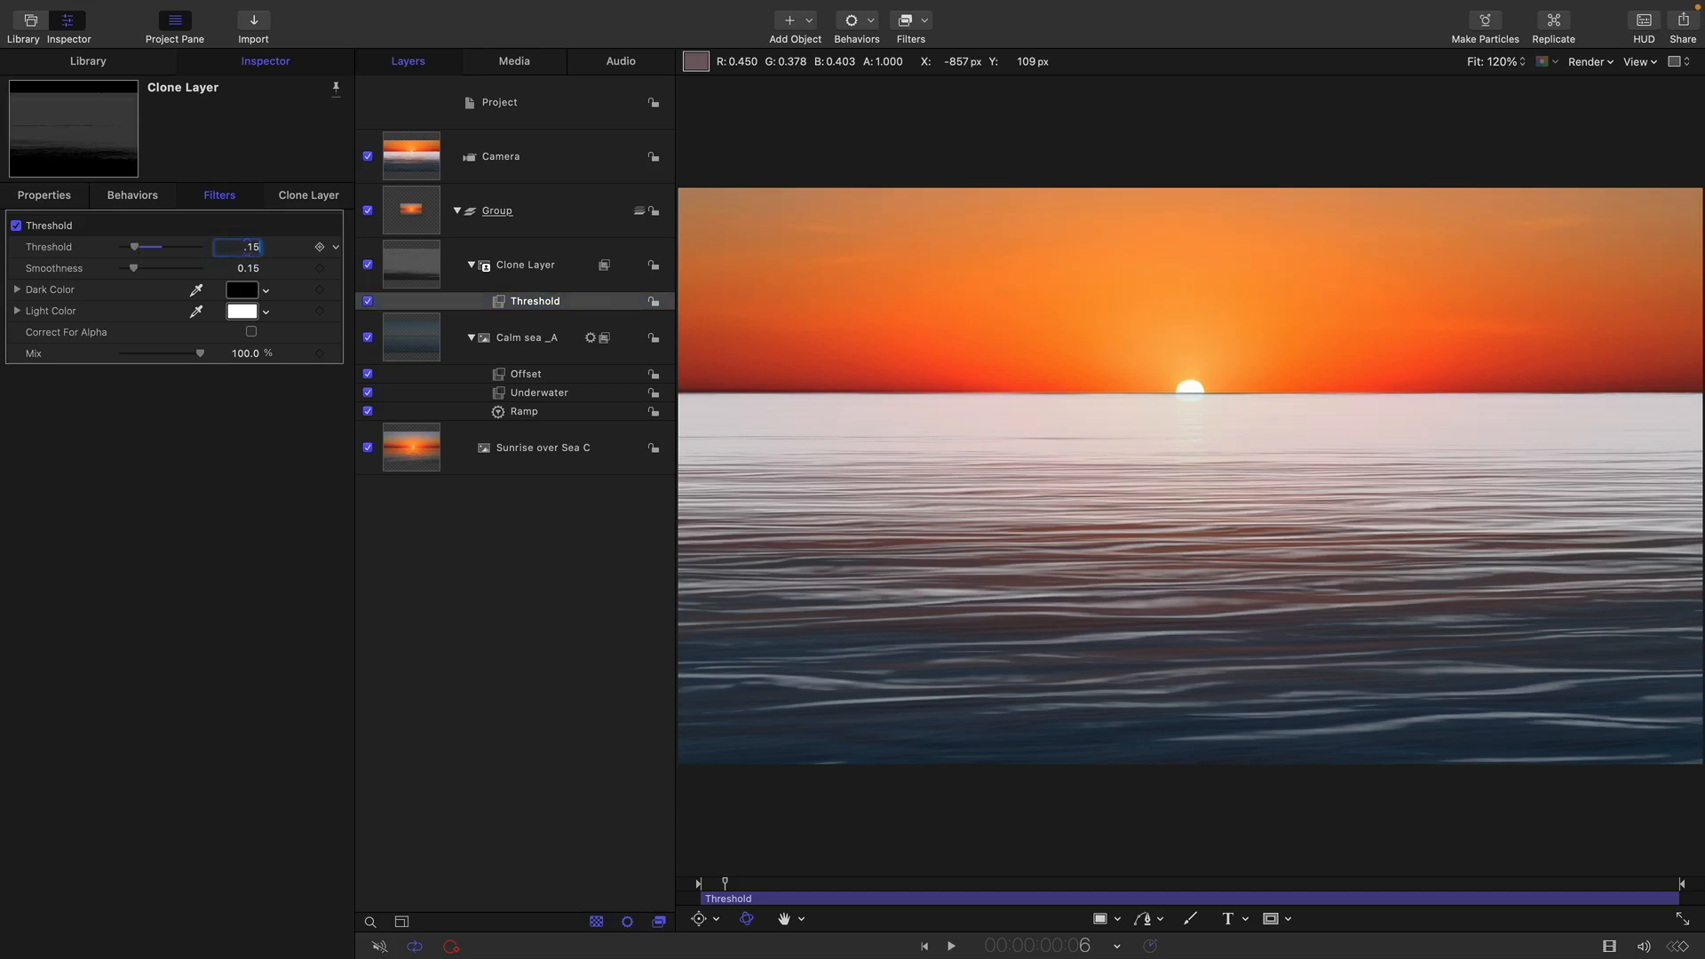
pyautogui.write('.15')
pyautogui.press('Return')
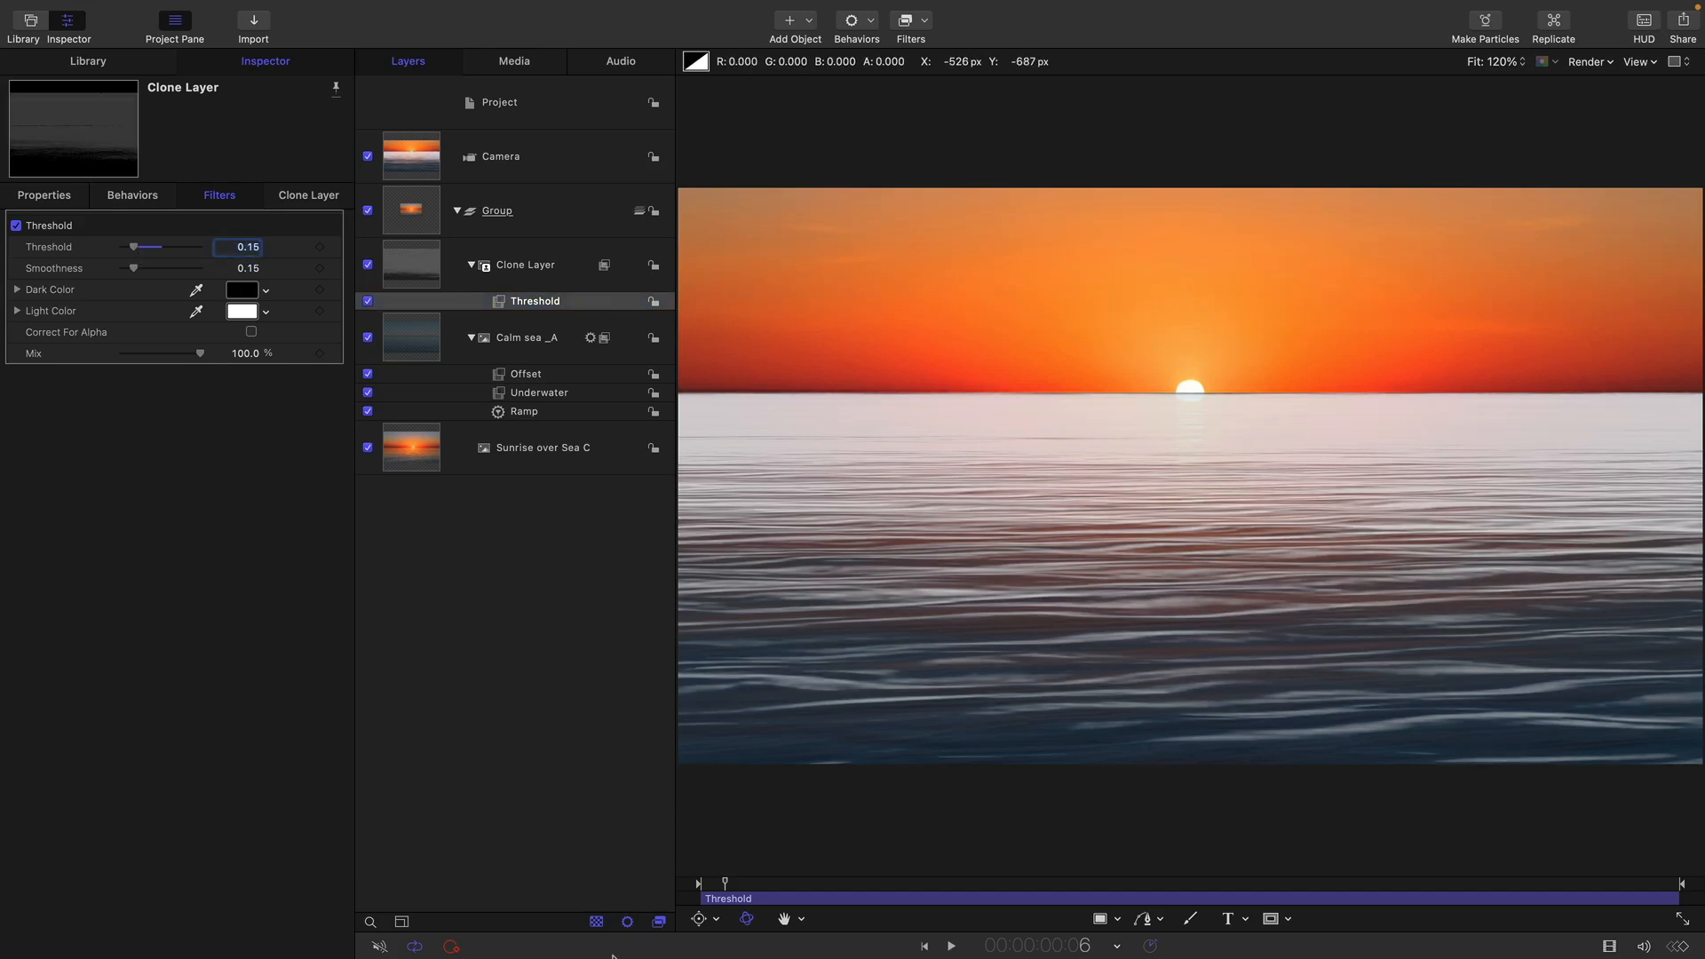
# Play the animation and compare the sea with the clone layer hidden and shown.
pyautogui.moveTo(724, 884); pyautogui.dragTo(791, 884)
pyautogui.click(952, 946)
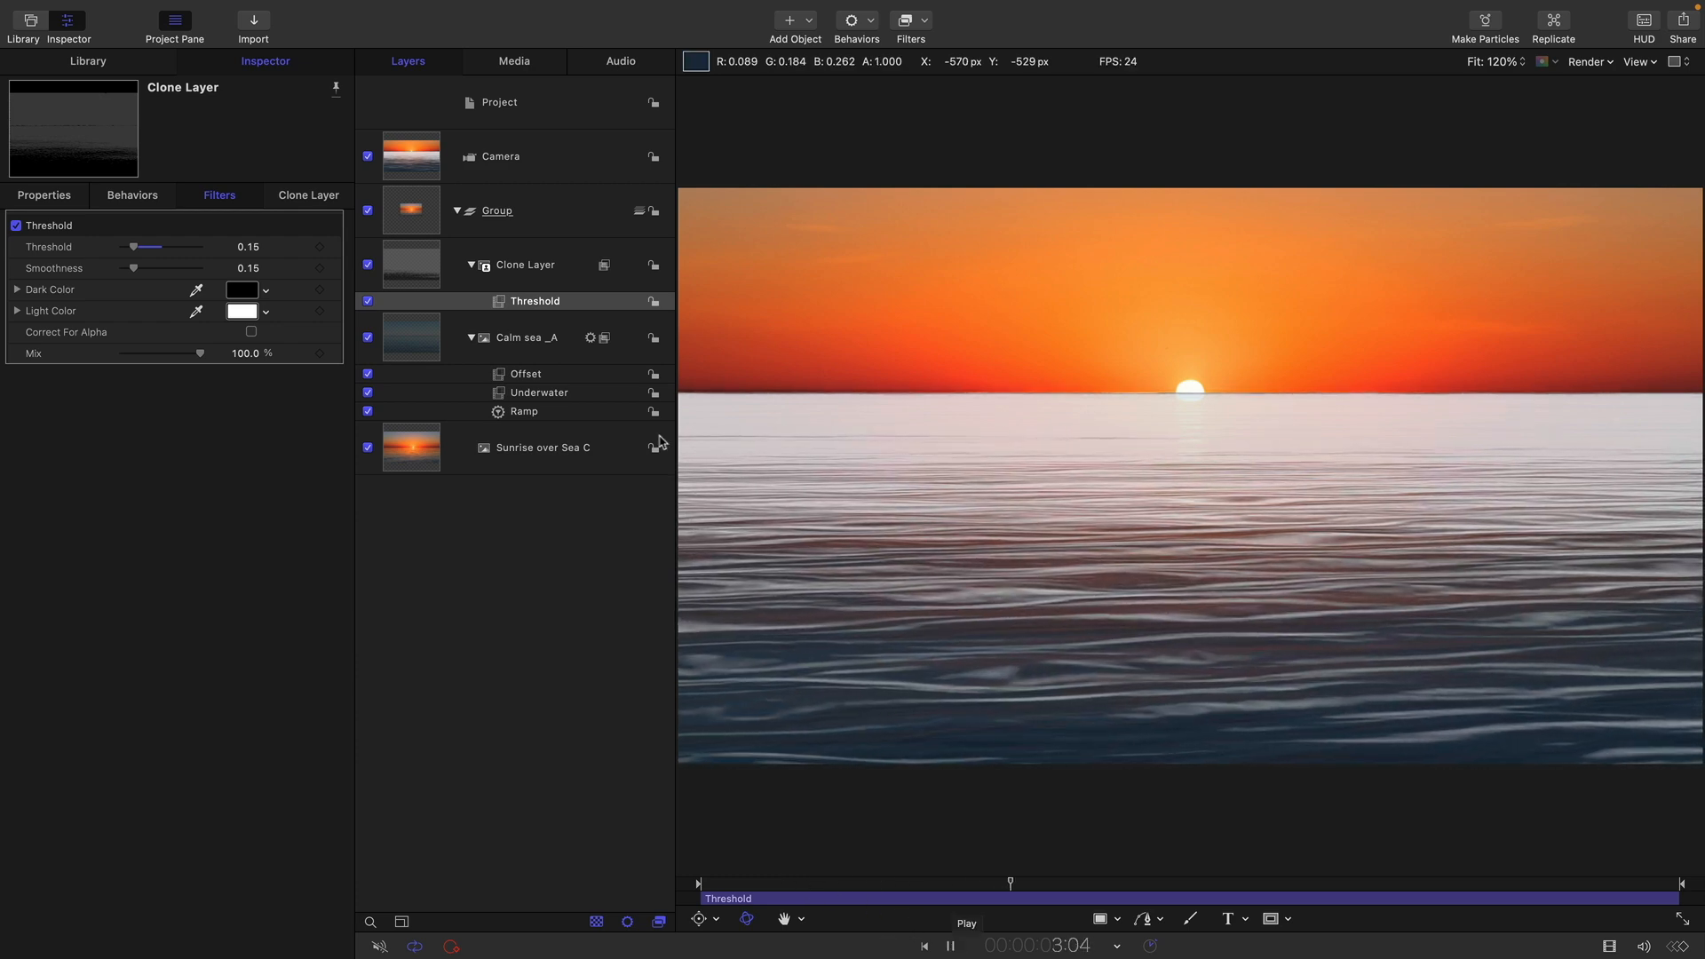
pyautogui.click(367, 267)
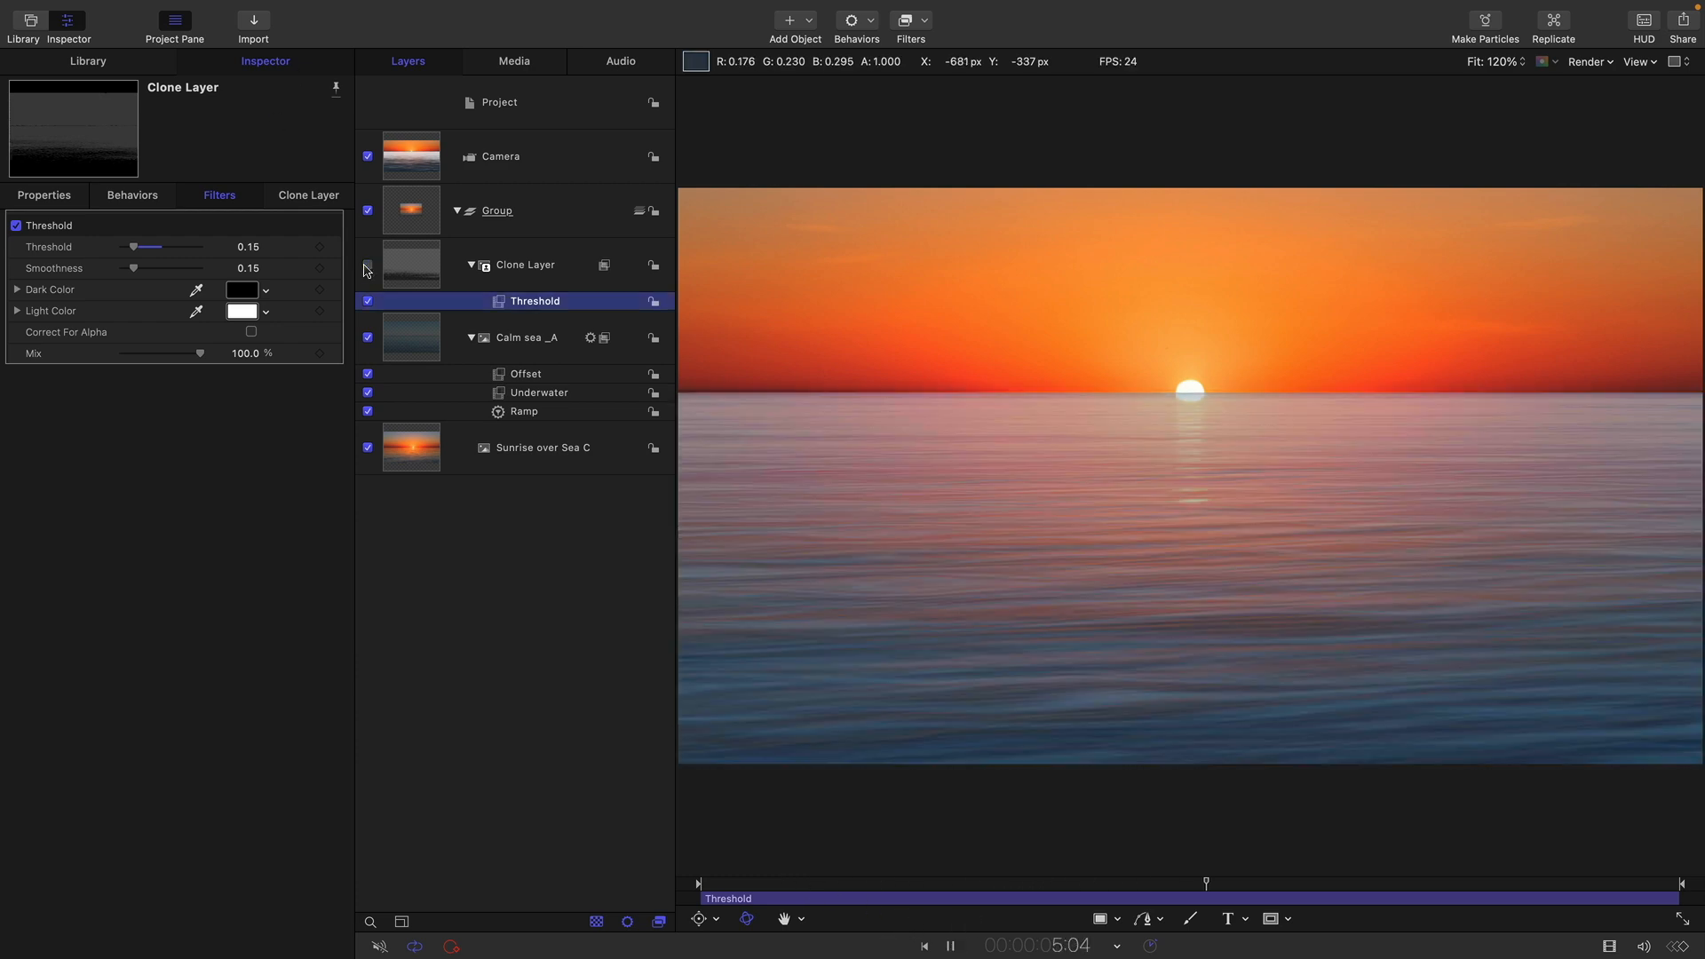
pyautogui.click(368, 267)
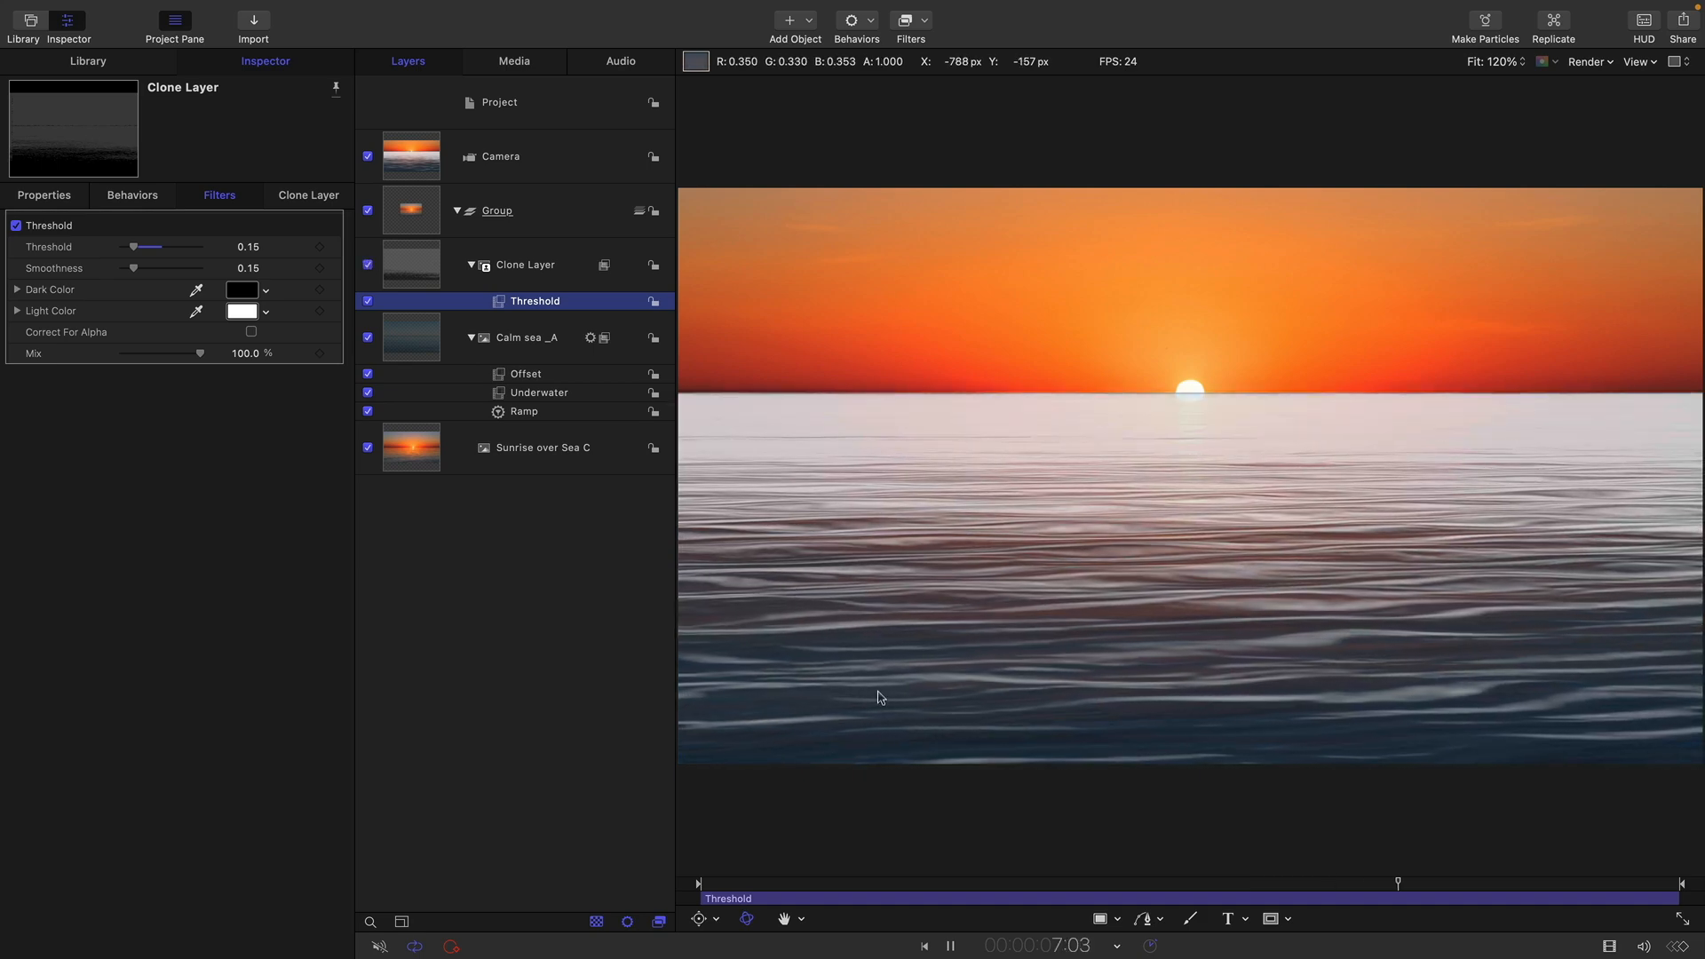
pyautogui.click(950, 947)
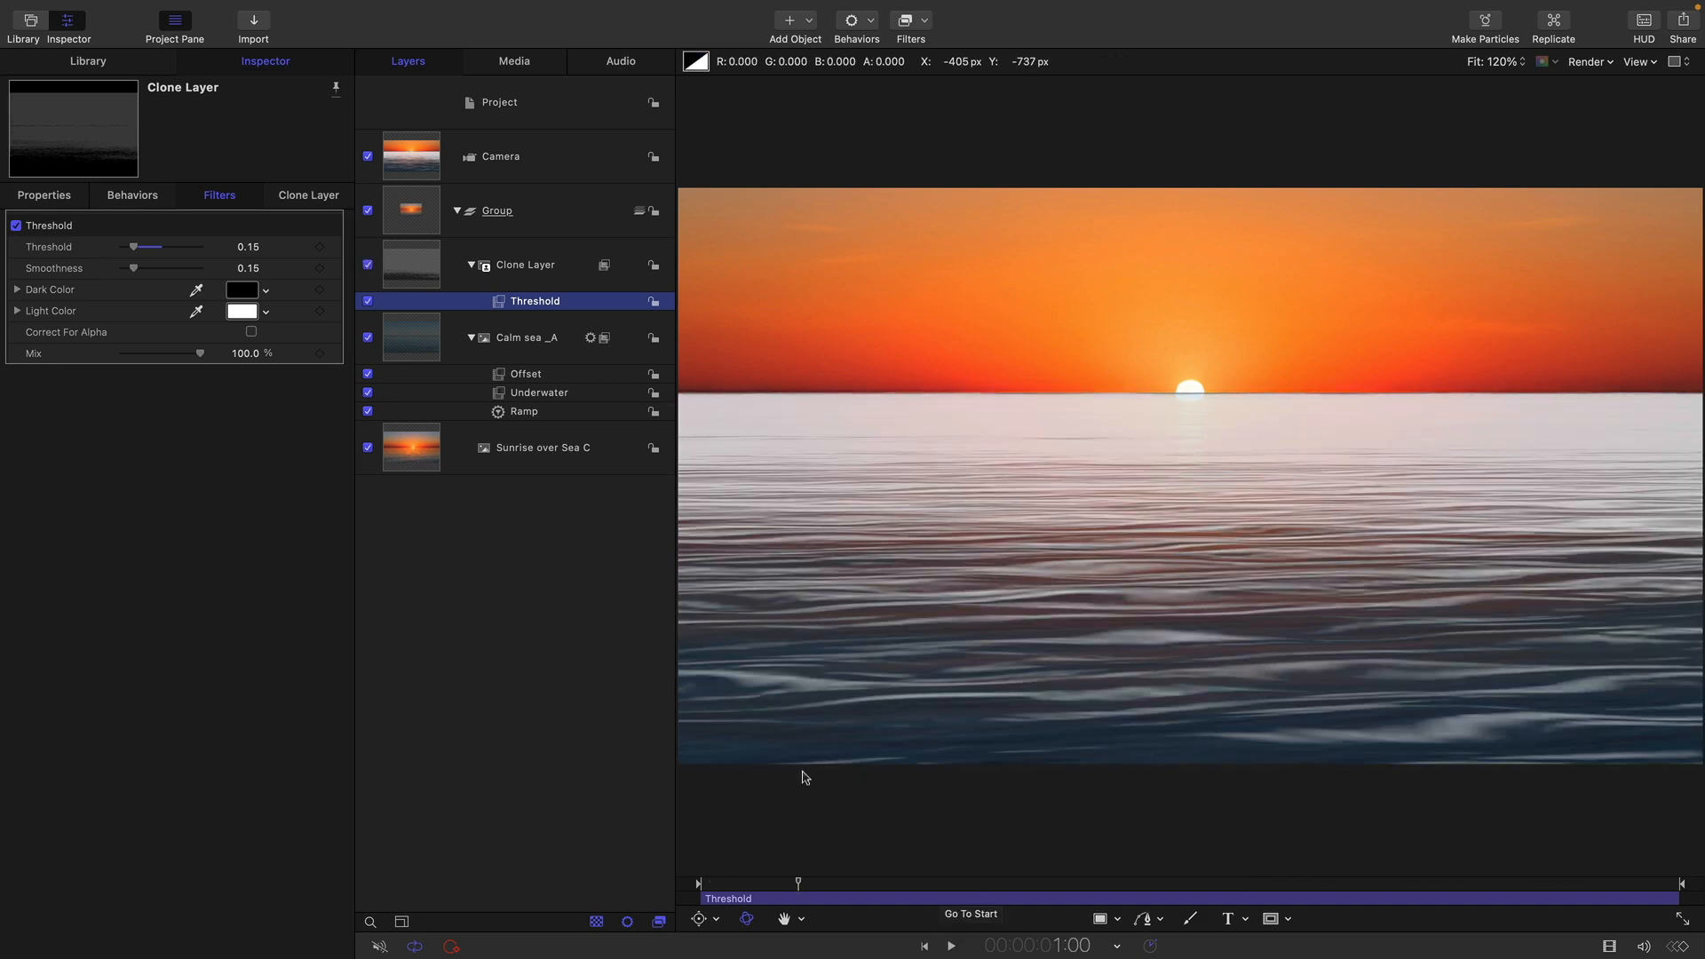
# Isolate the clone layer and draw a tall, narrow rectangle mask on it, about 156 px wide and 1499 px high.
pyautogui.click(423, 260)
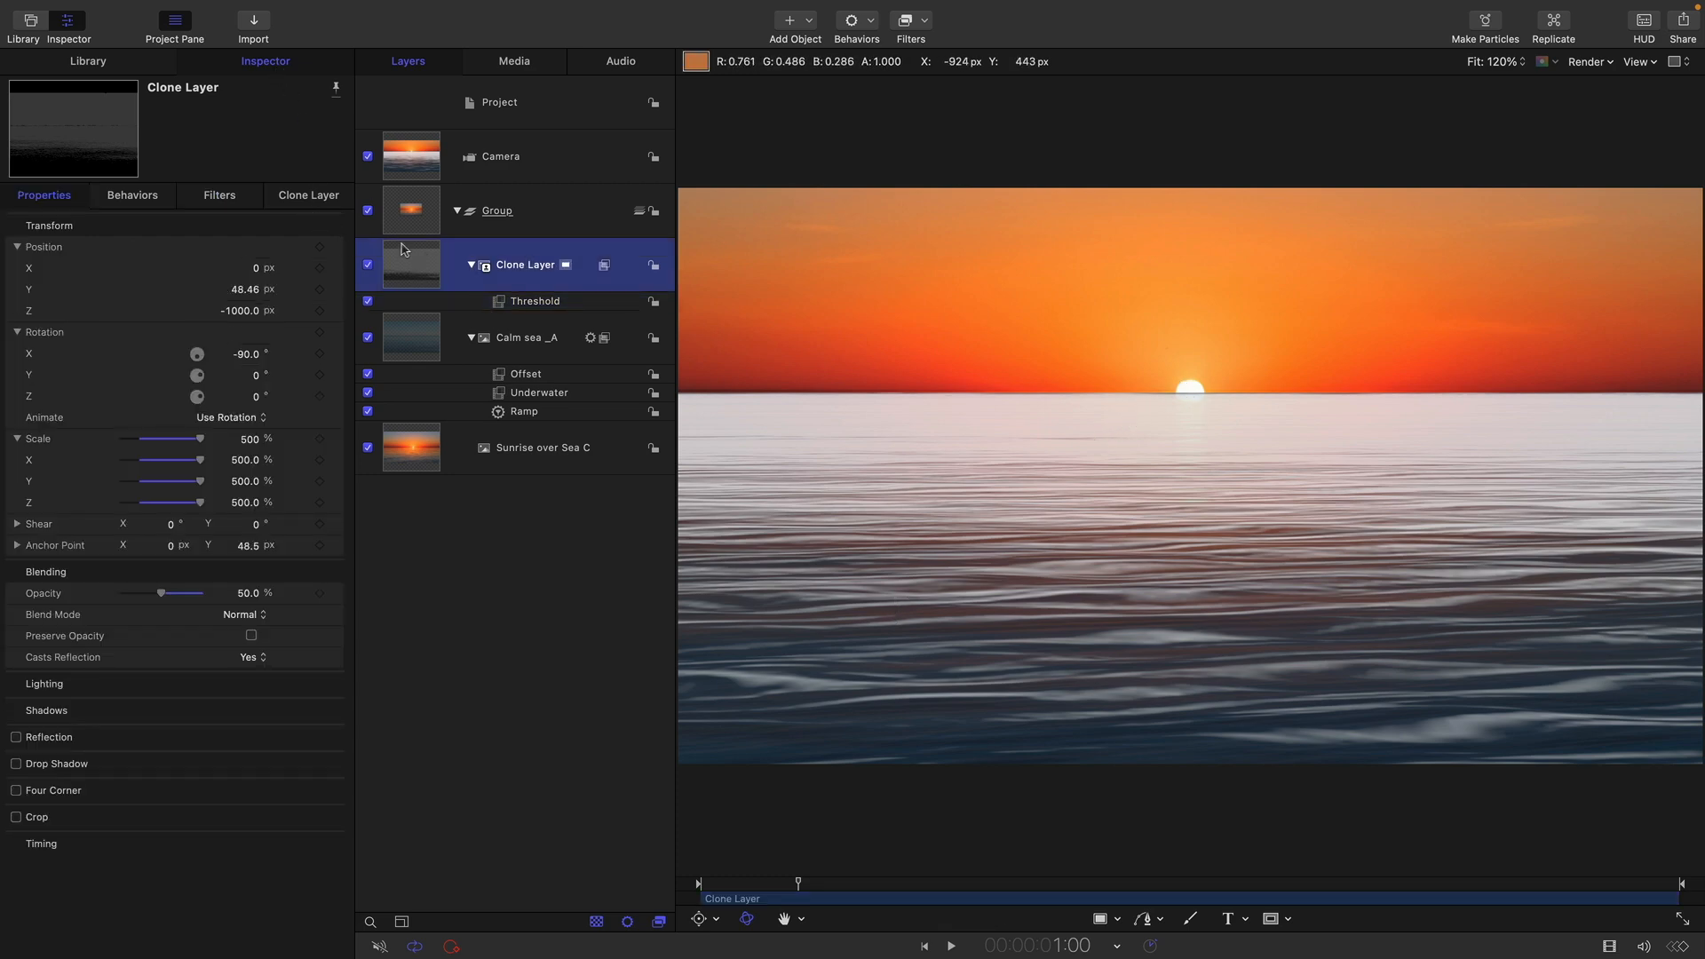
pyautogui.moveTo(107, 5)
pyautogui.click(244, 10)
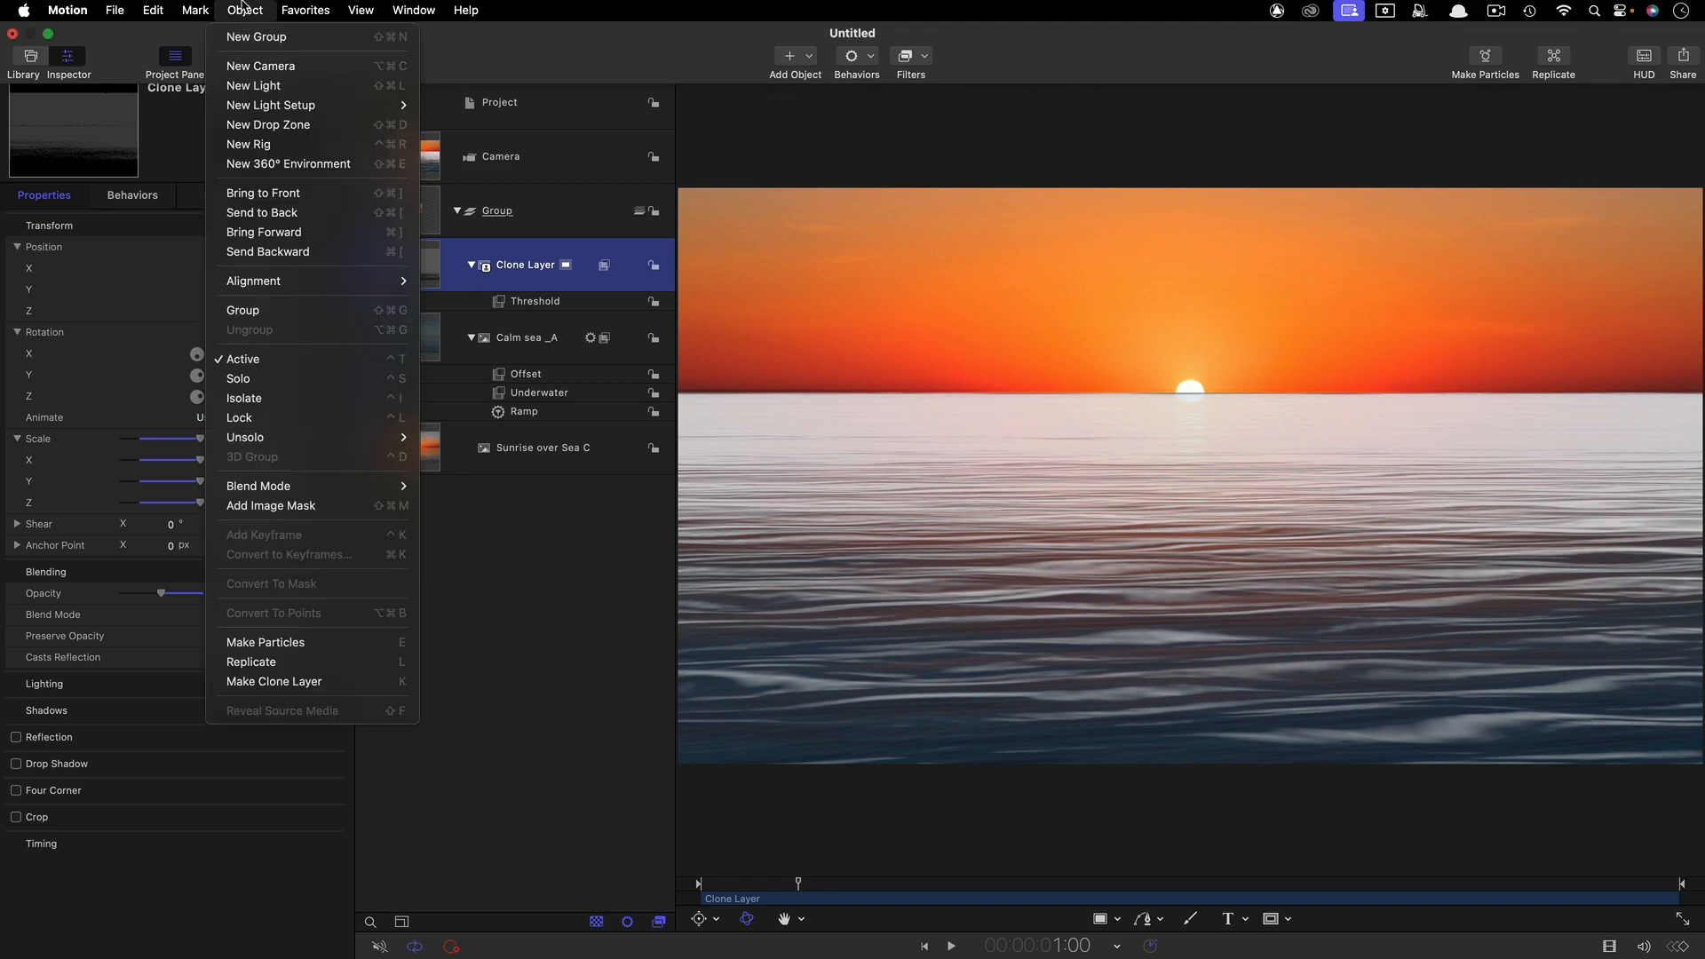
pyautogui.click(246, 401)
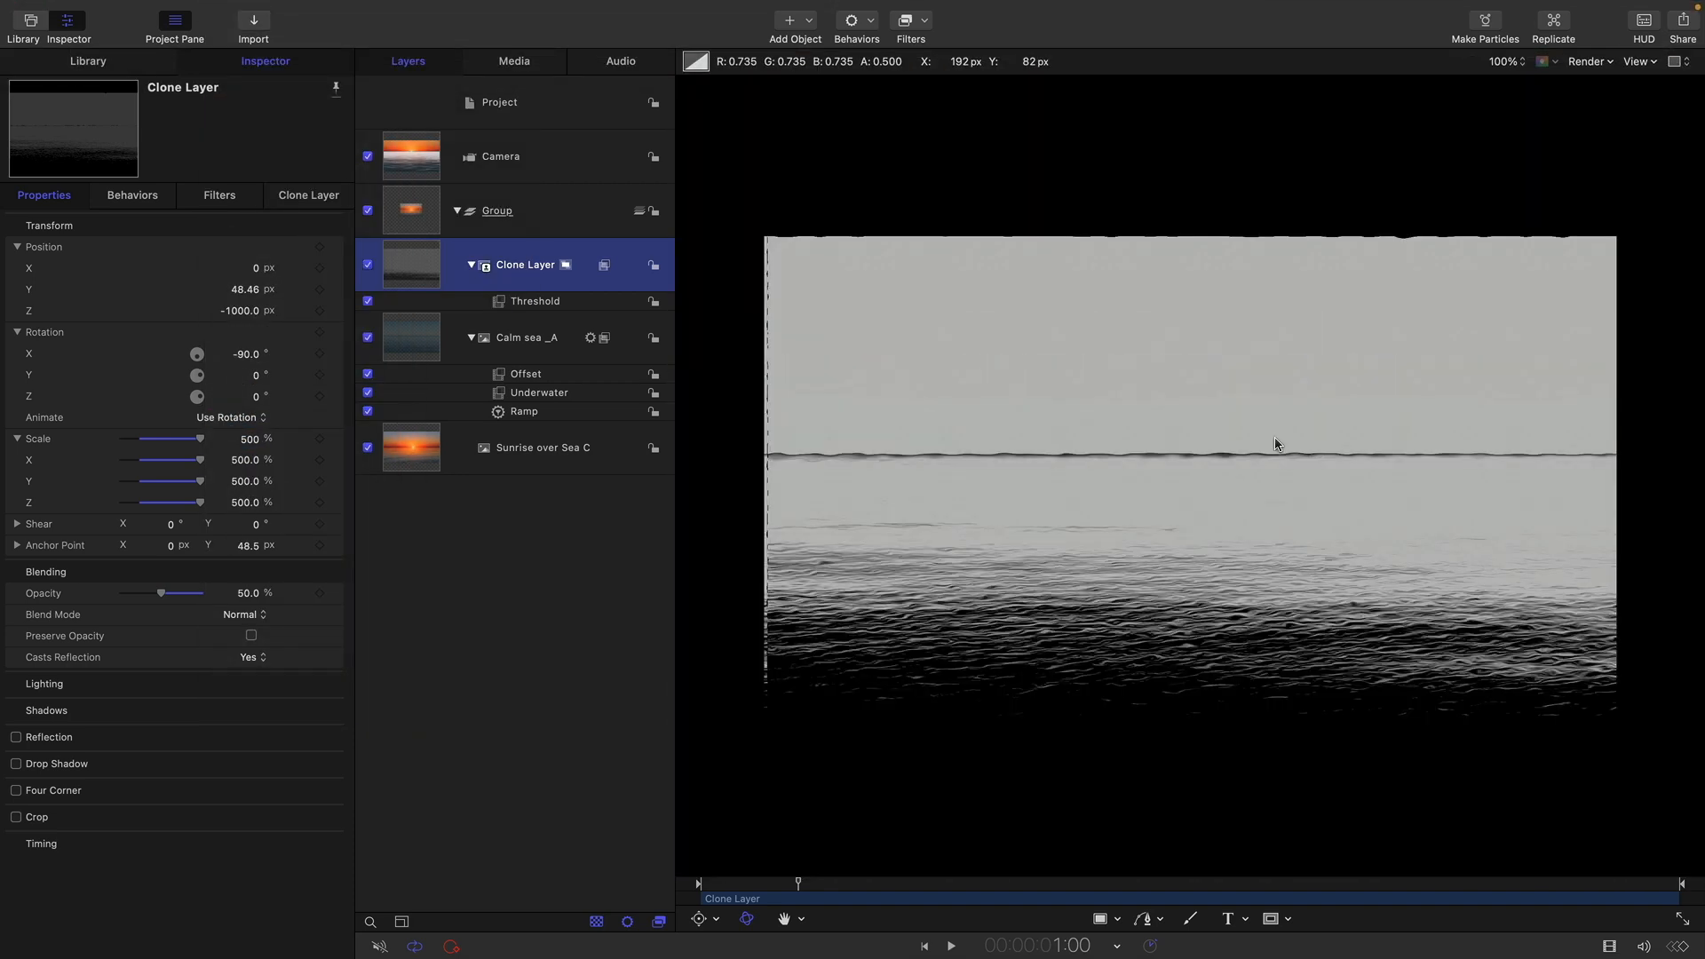
pyautogui.click(1273, 921)
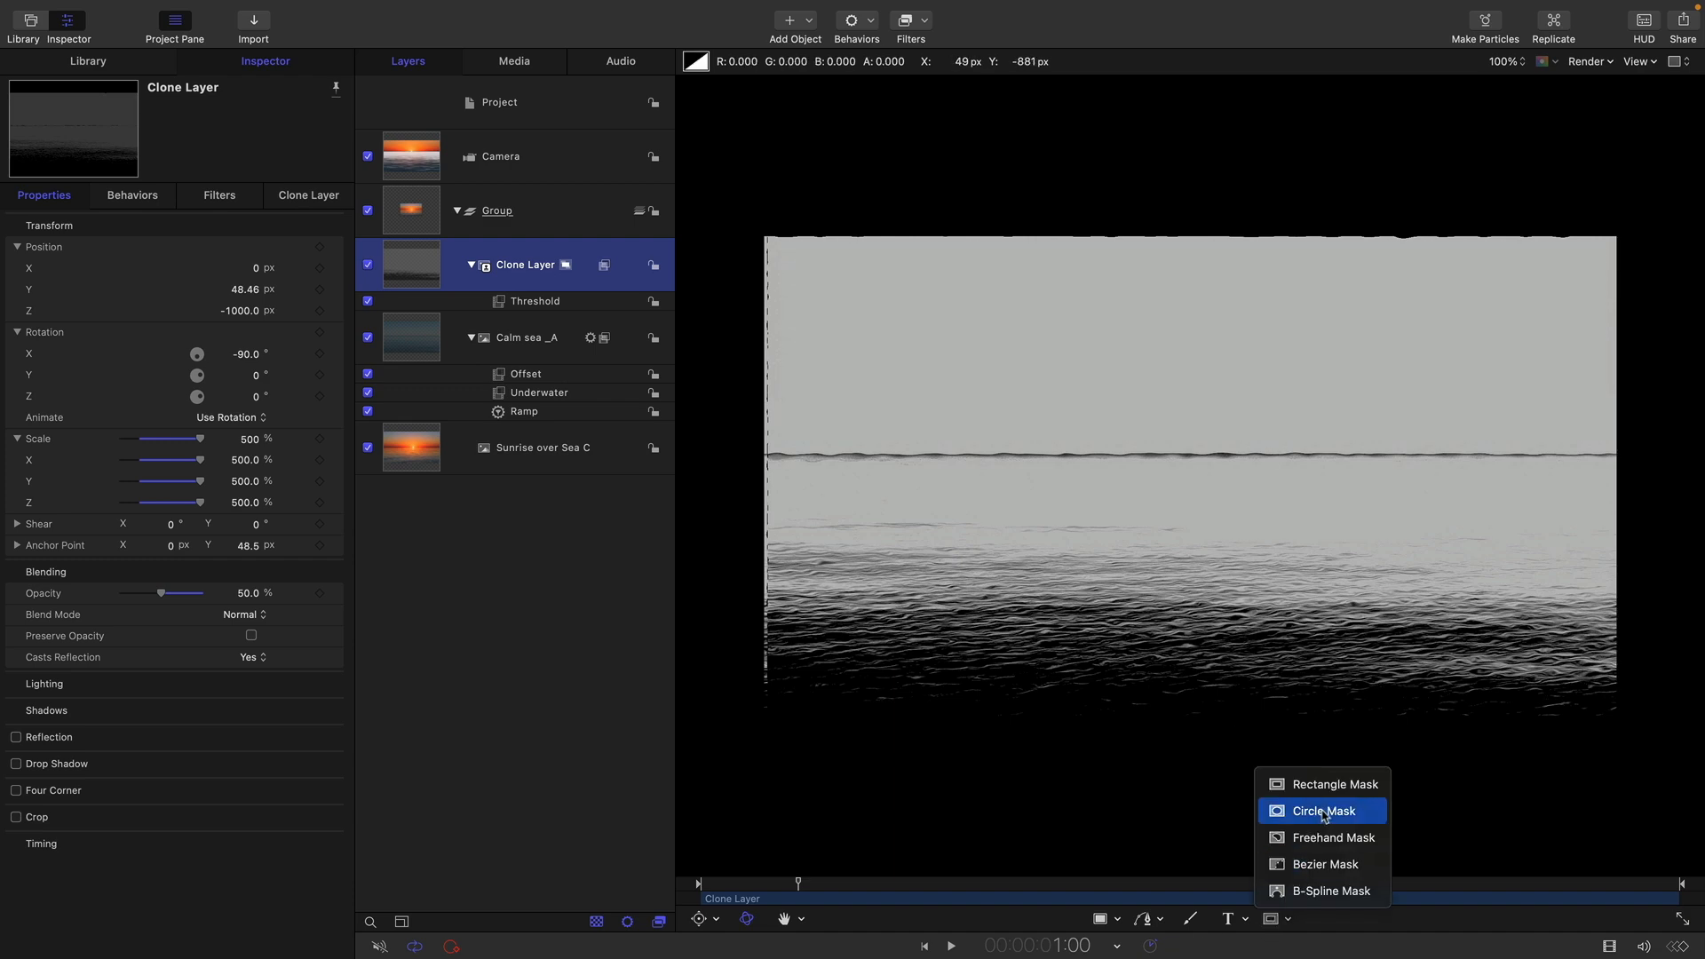
pyautogui.click(1327, 784)
pyautogui.moveTo(1150, 198)
pyautogui.mouseDown()
pyautogui.moveTo(1195, 715)
pyautogui.moveTo(1233, 811)
pyautogui.moveTo(1218, 863)
pyautogui.mouseUp()
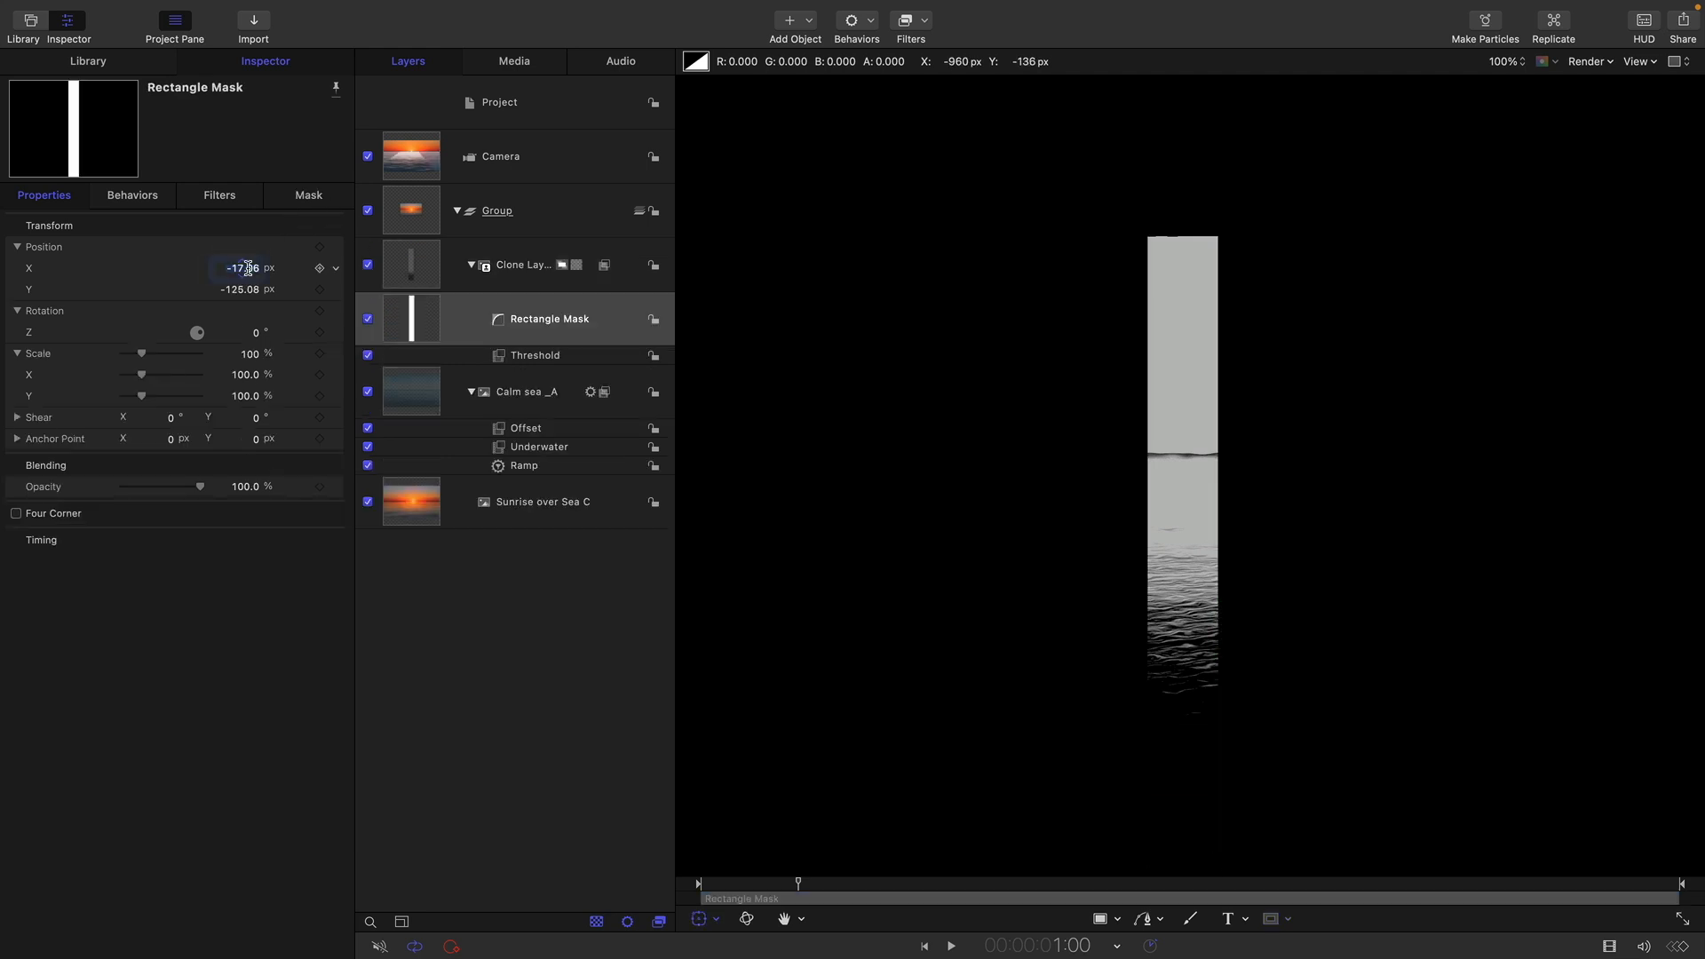
# Center the rectangle mask by setting its X and Y position to 0 px.
pyautogui.click(248, 268)
pyautogui.write('0')
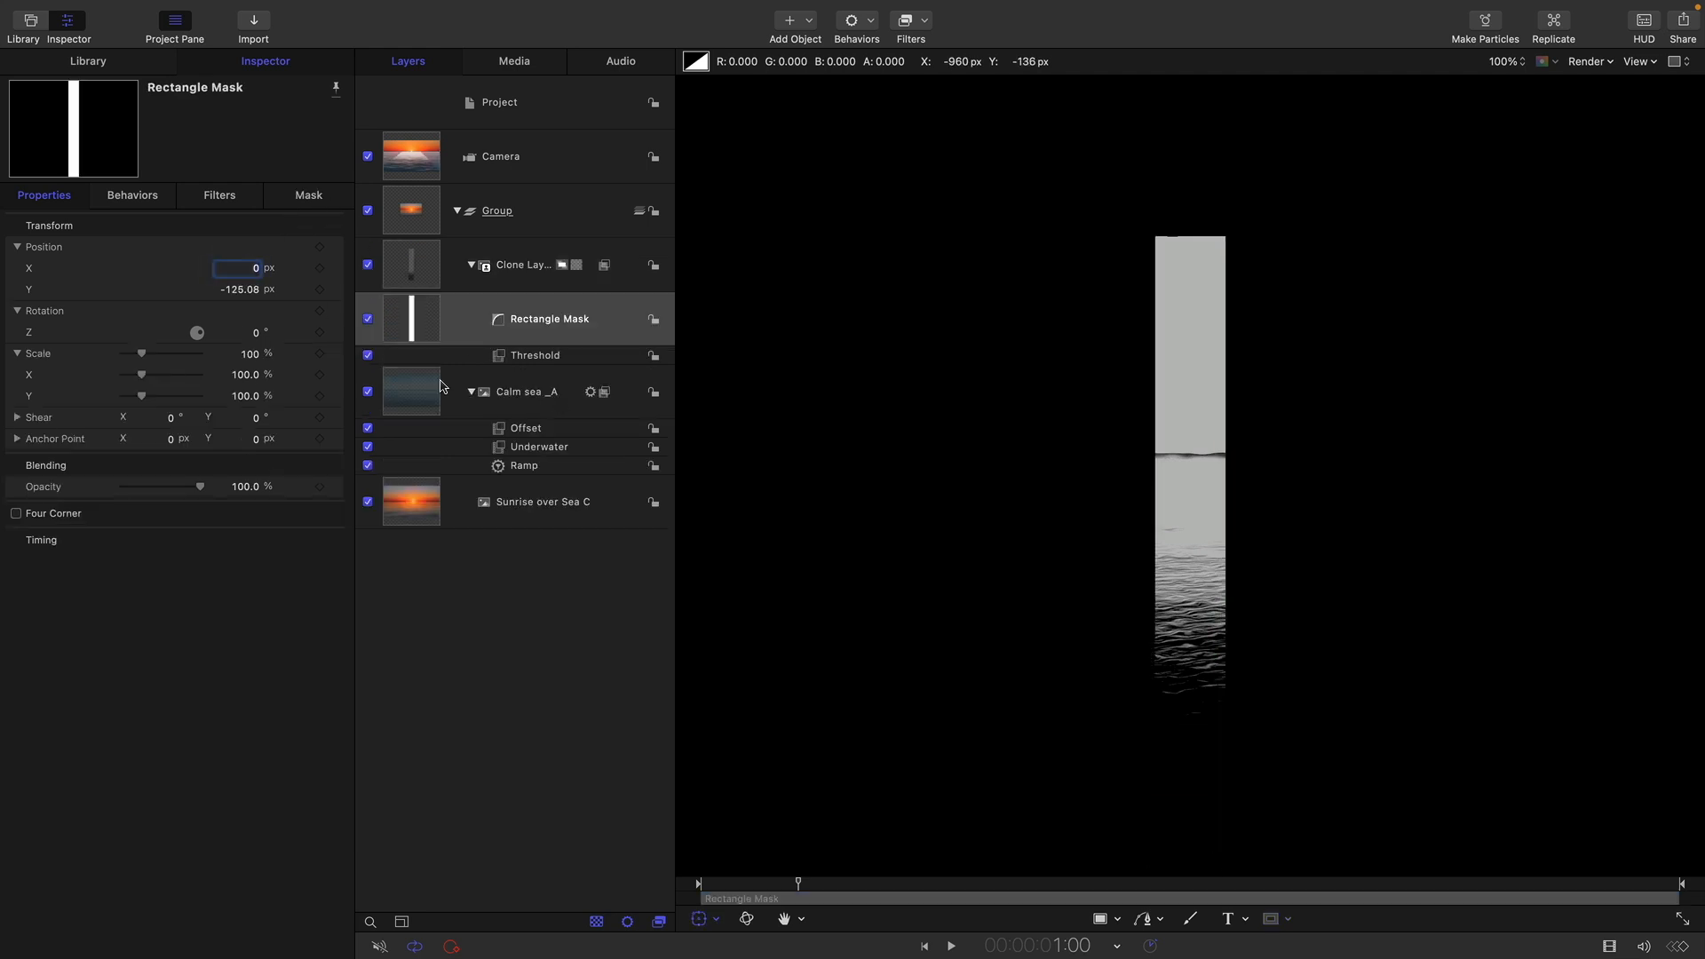
pyautogui.click(238, 289)
pyautogui.write('0')
# Turn off isolation of the clone layer to return to the camera view of the whole scene.
pyautogui.moveTo(196, 6)
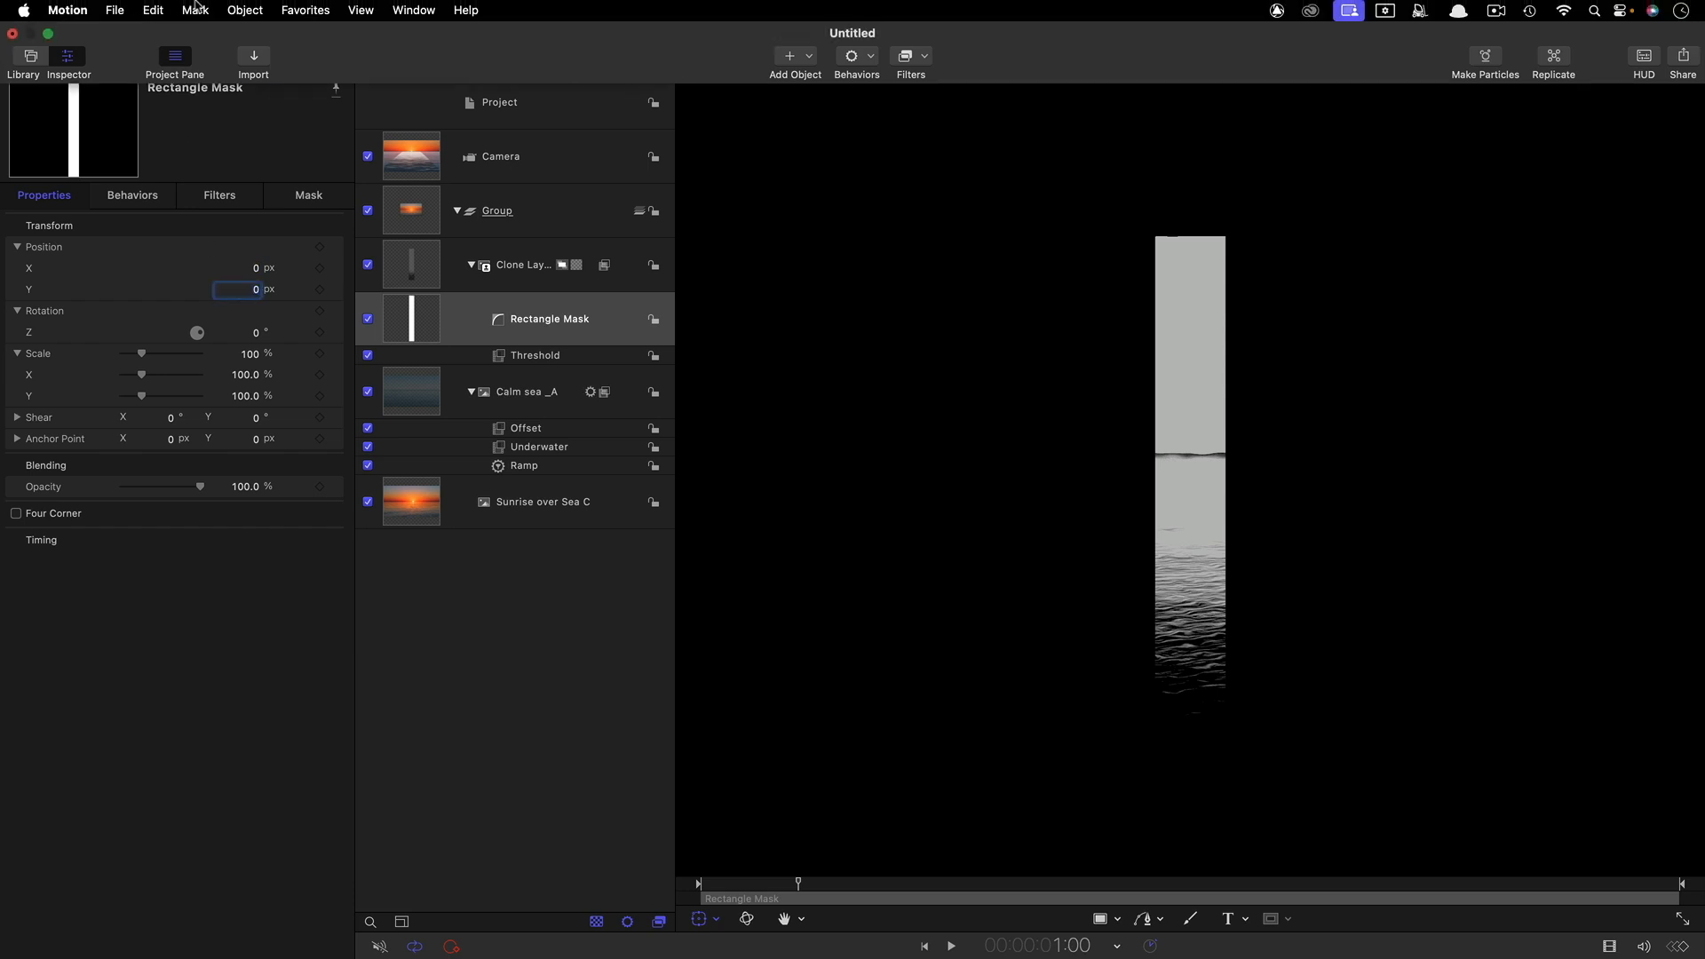
pyautogui.click(411, 265)
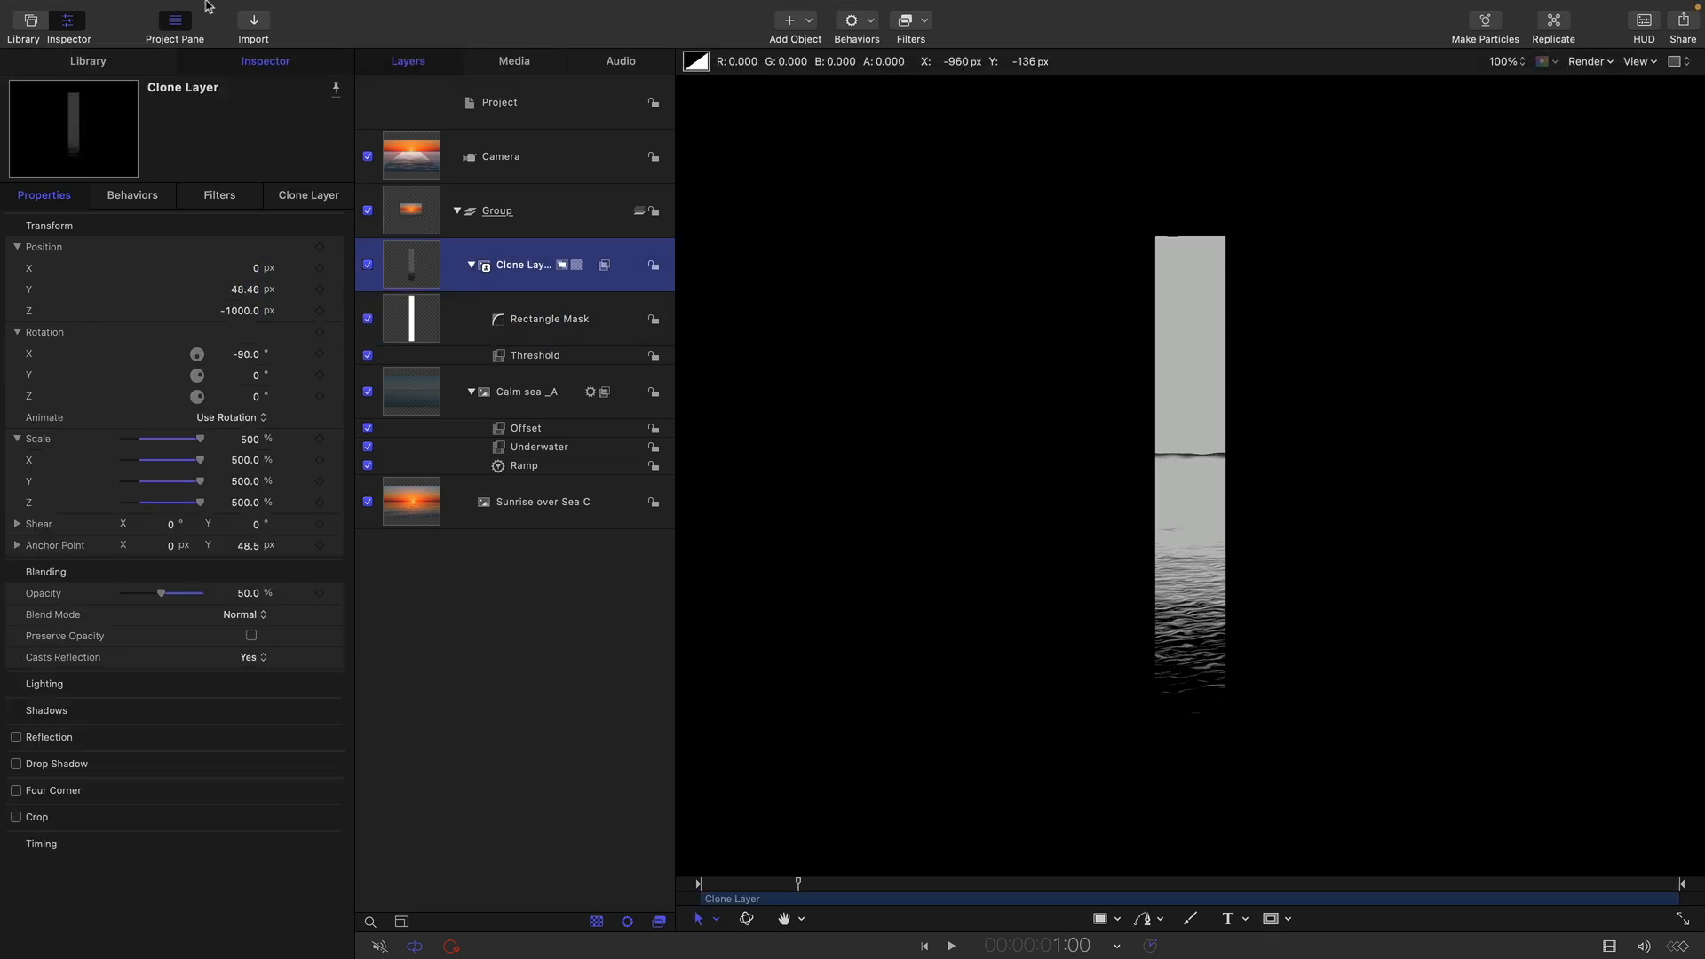
pyautogui.click(245, 10)
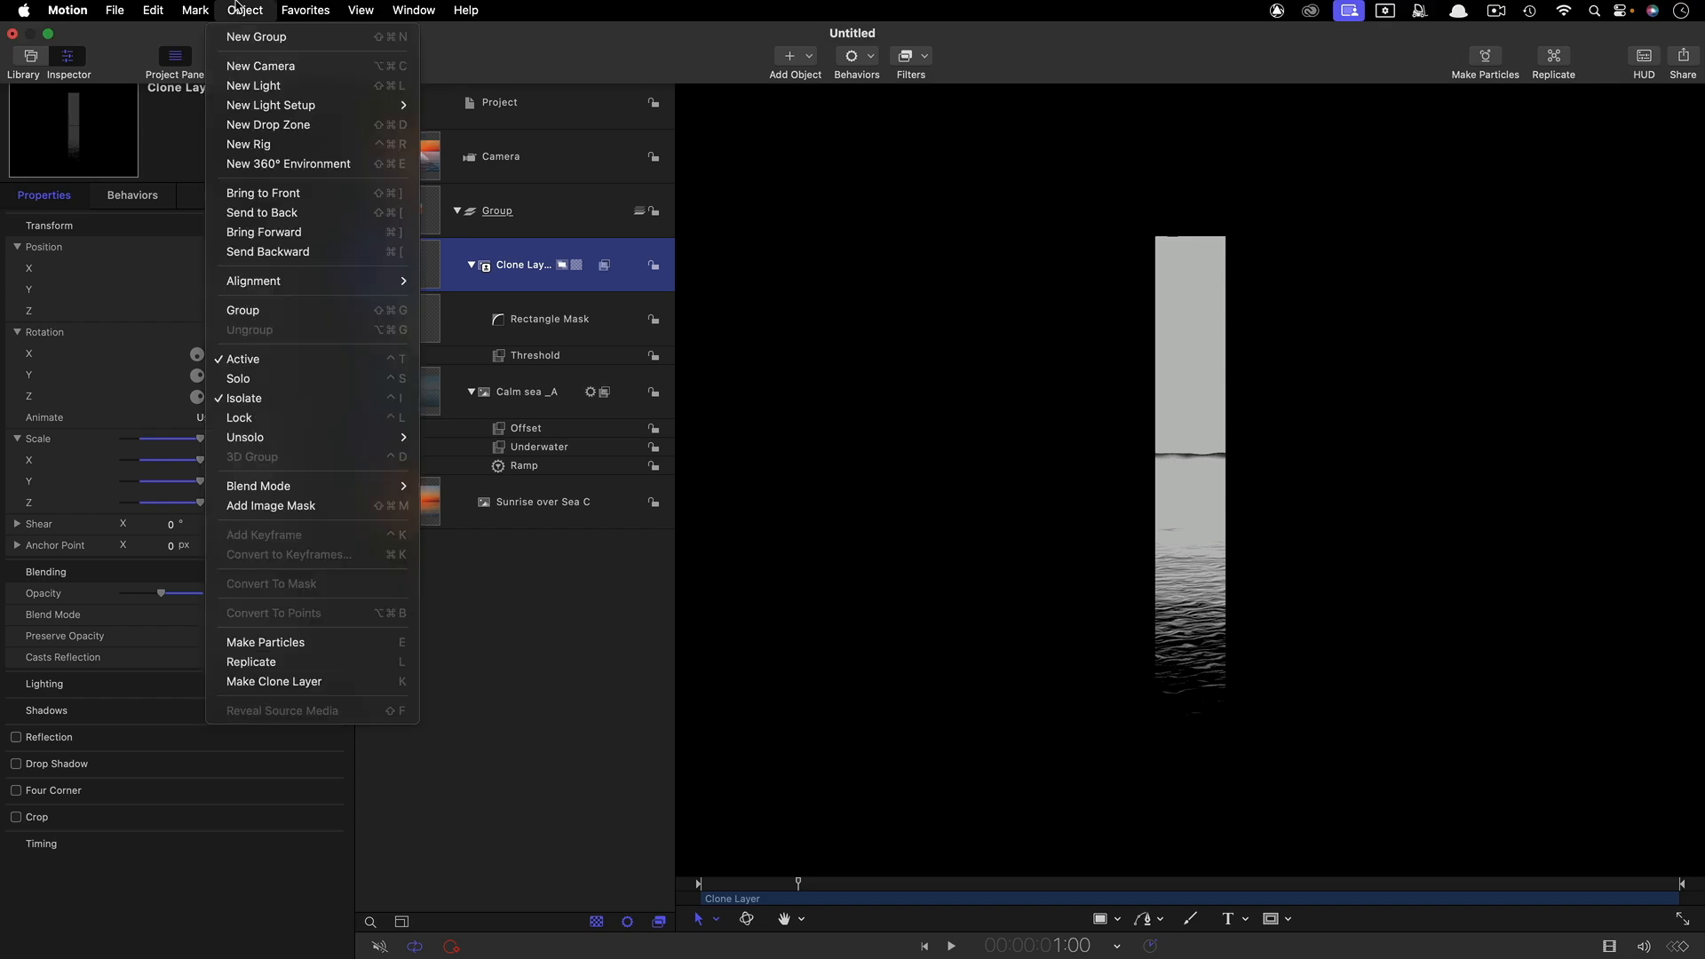
pyautogui.click(296, 408)
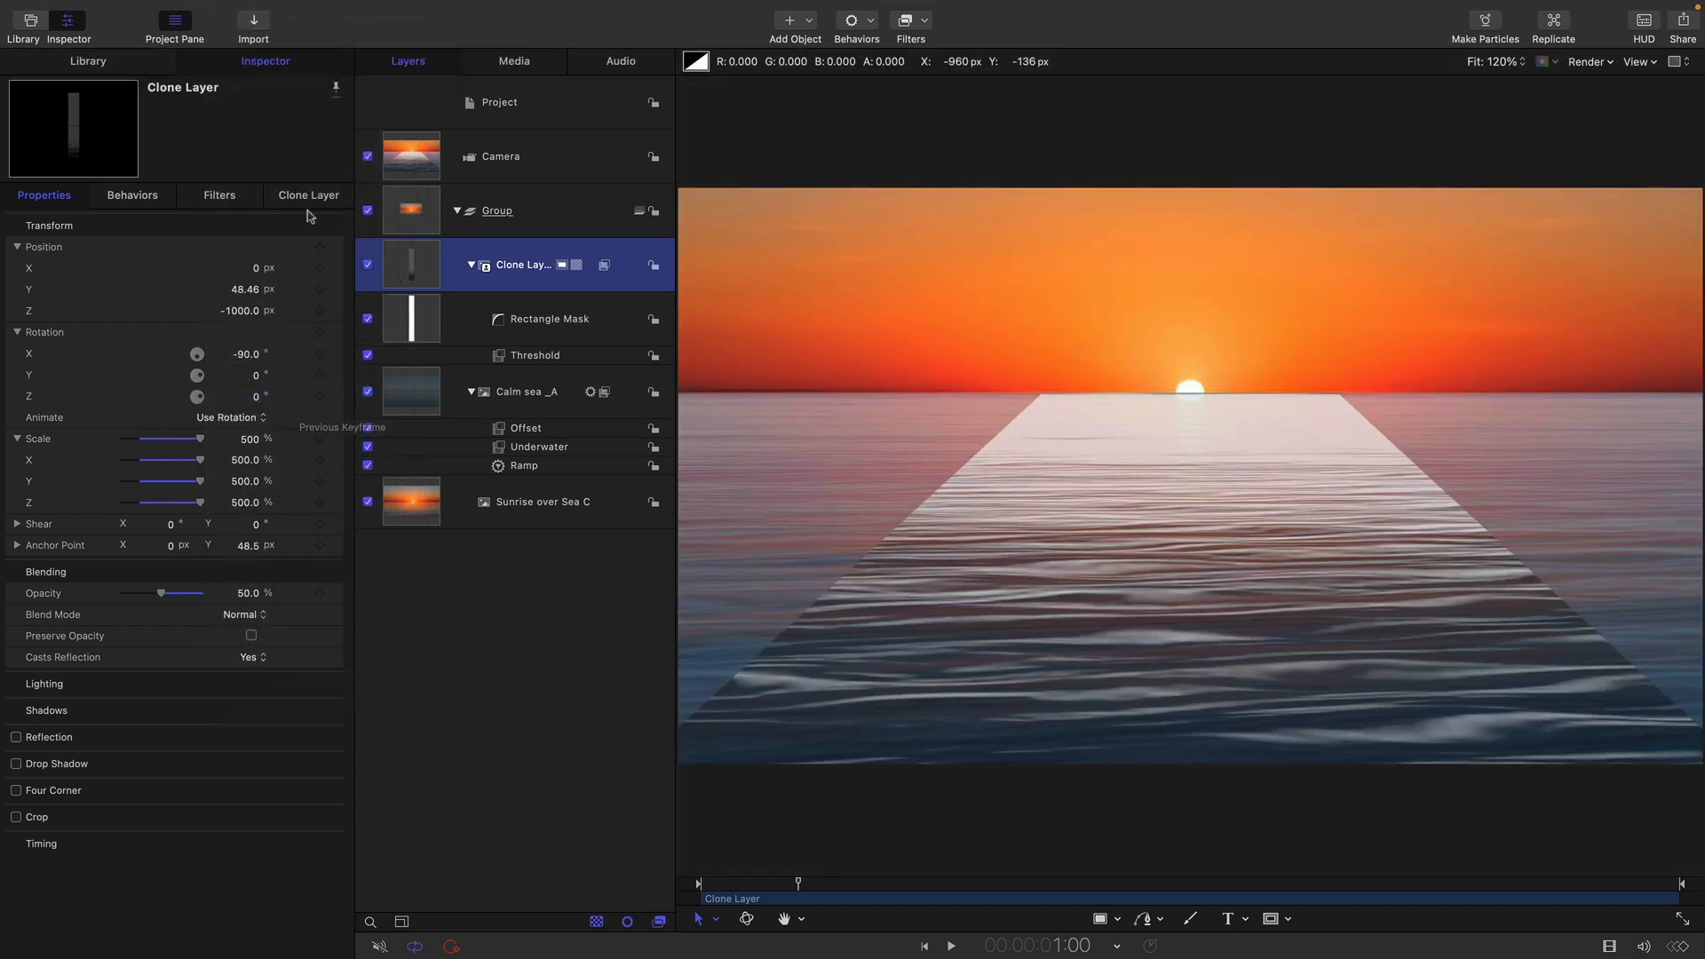
# Narrow the rectangle mask to a width of 54.8 and soften its edges inward with a negative feather.
pyautogui.click(423, 329)
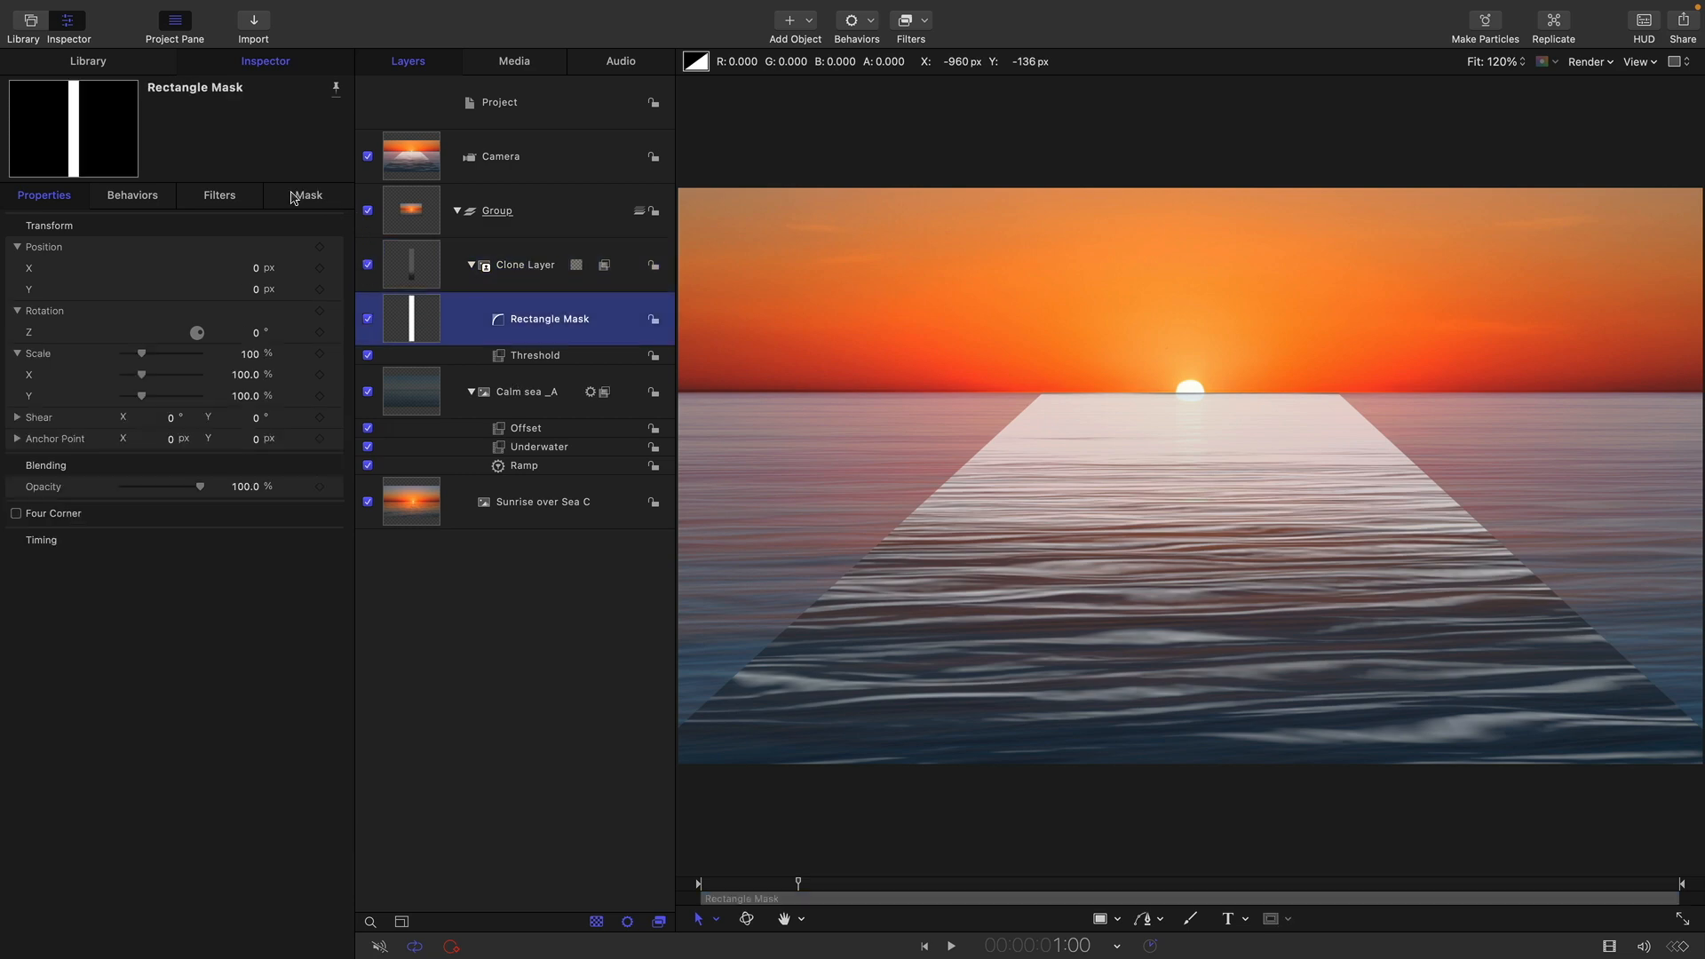
pyautogui.click(293, 197)
pyautogui.click(17, 290)
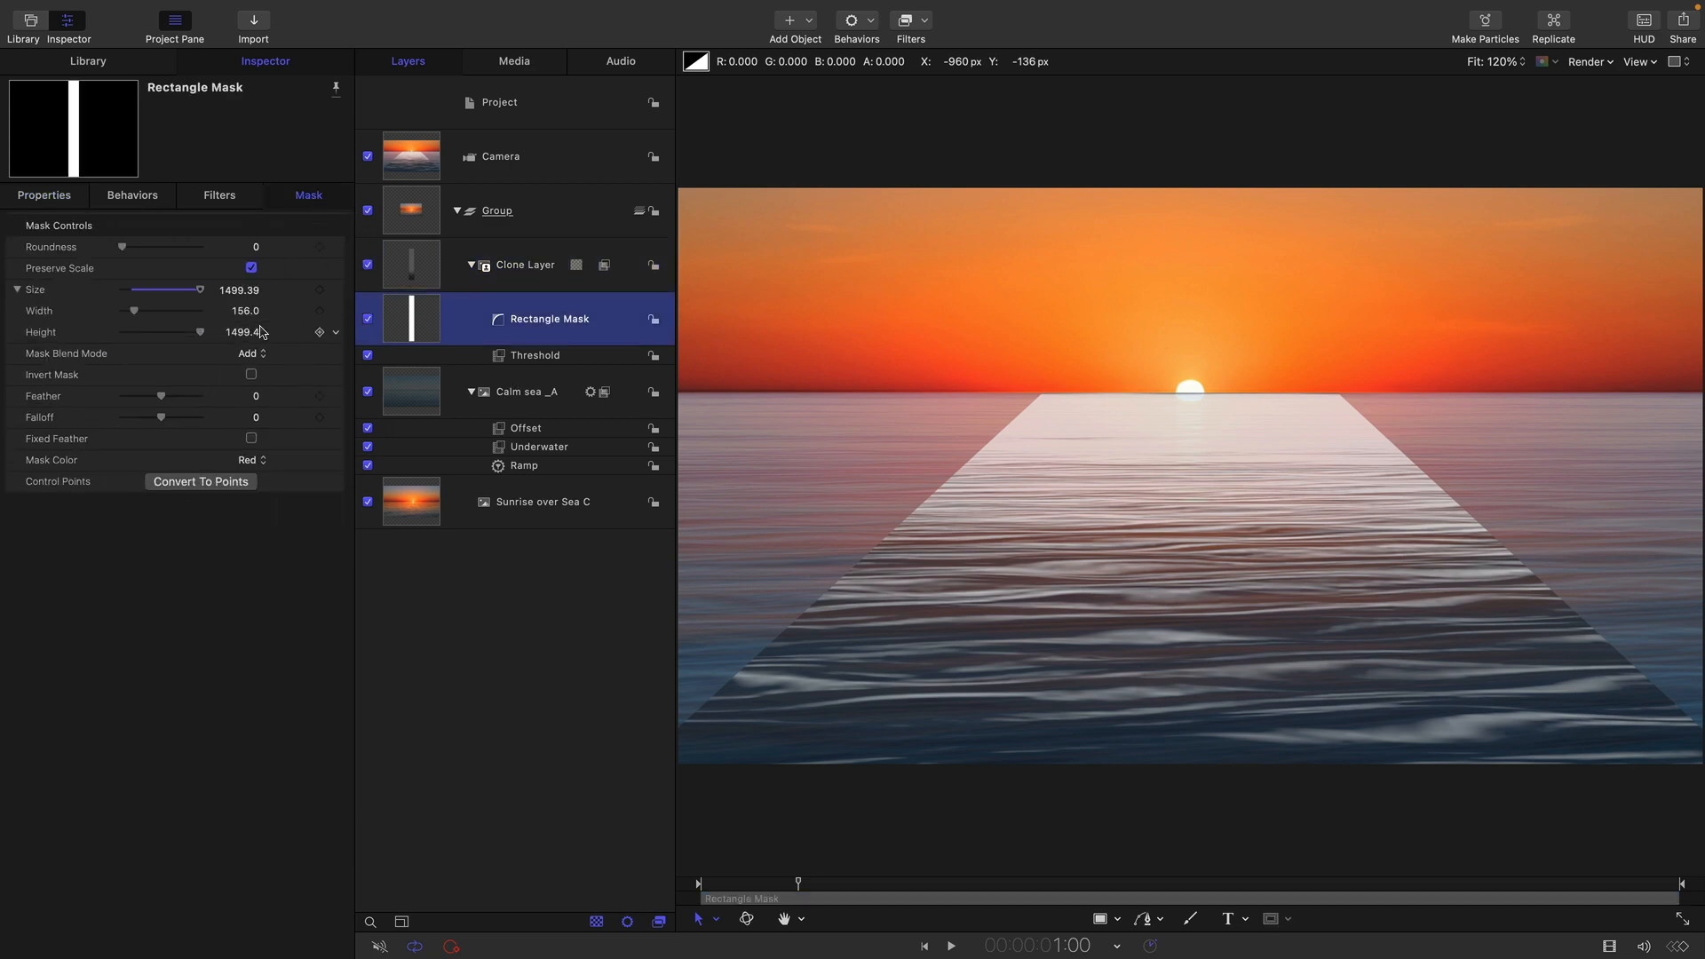
pyautogui.moveTo(244, 311); pyautogui.dragTo(244, 311)
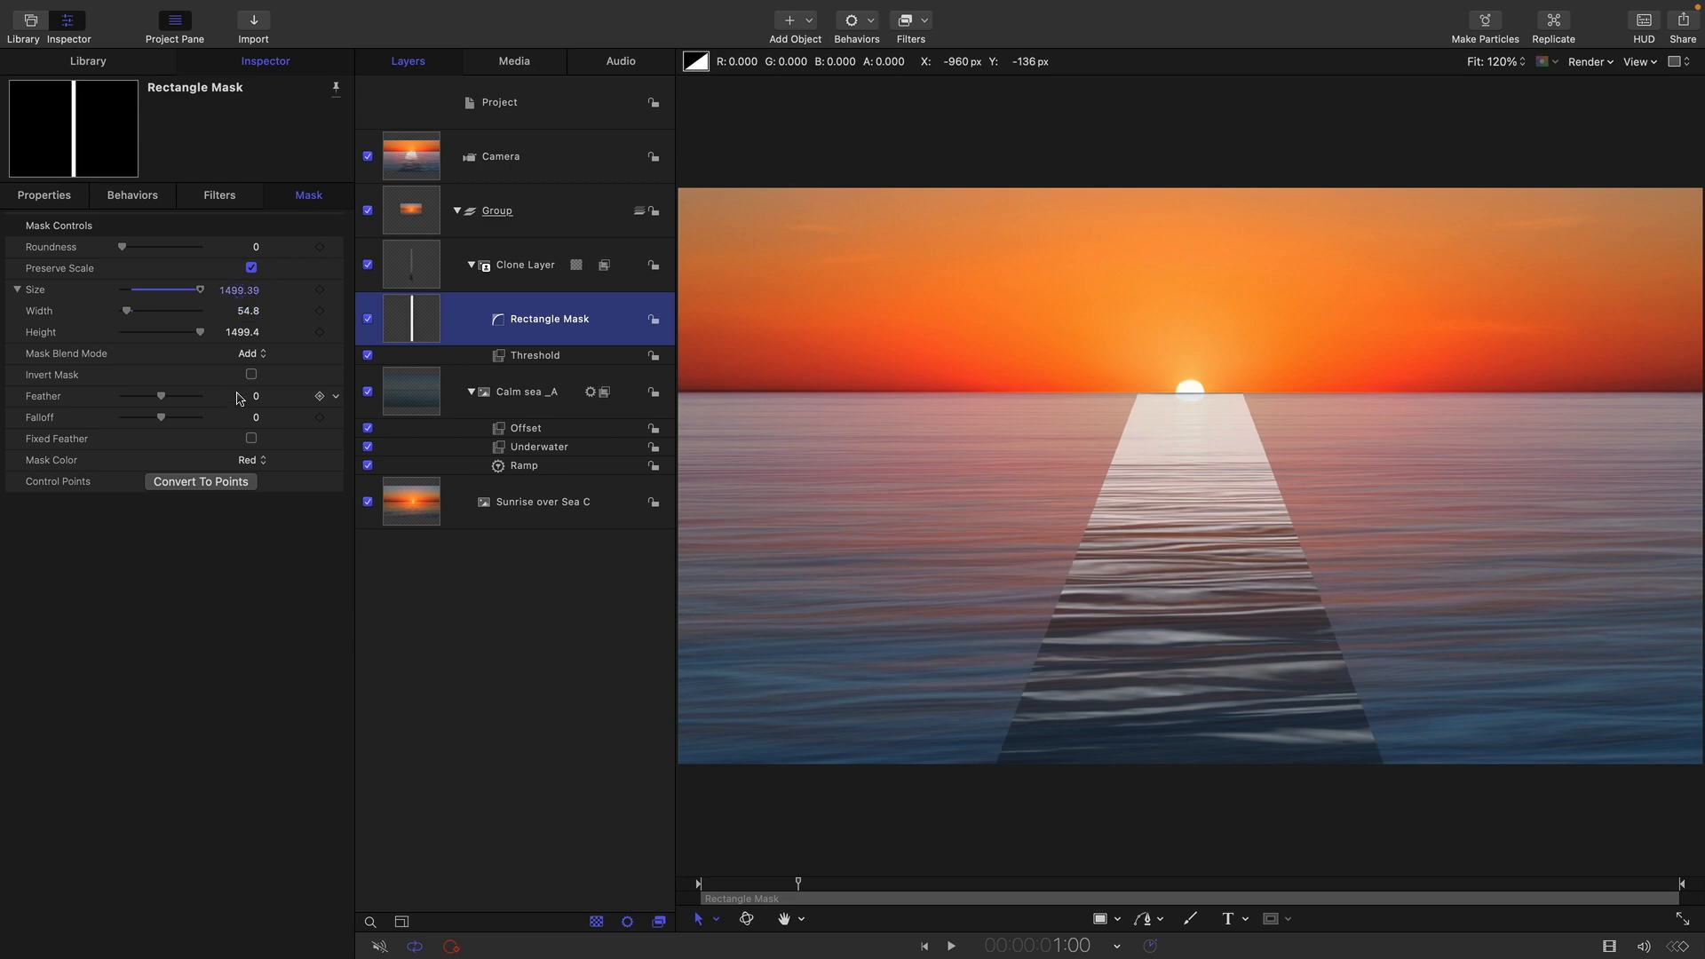
pyautogui.moveTo(254, 395); pyautogui.dragTo(254, 395)
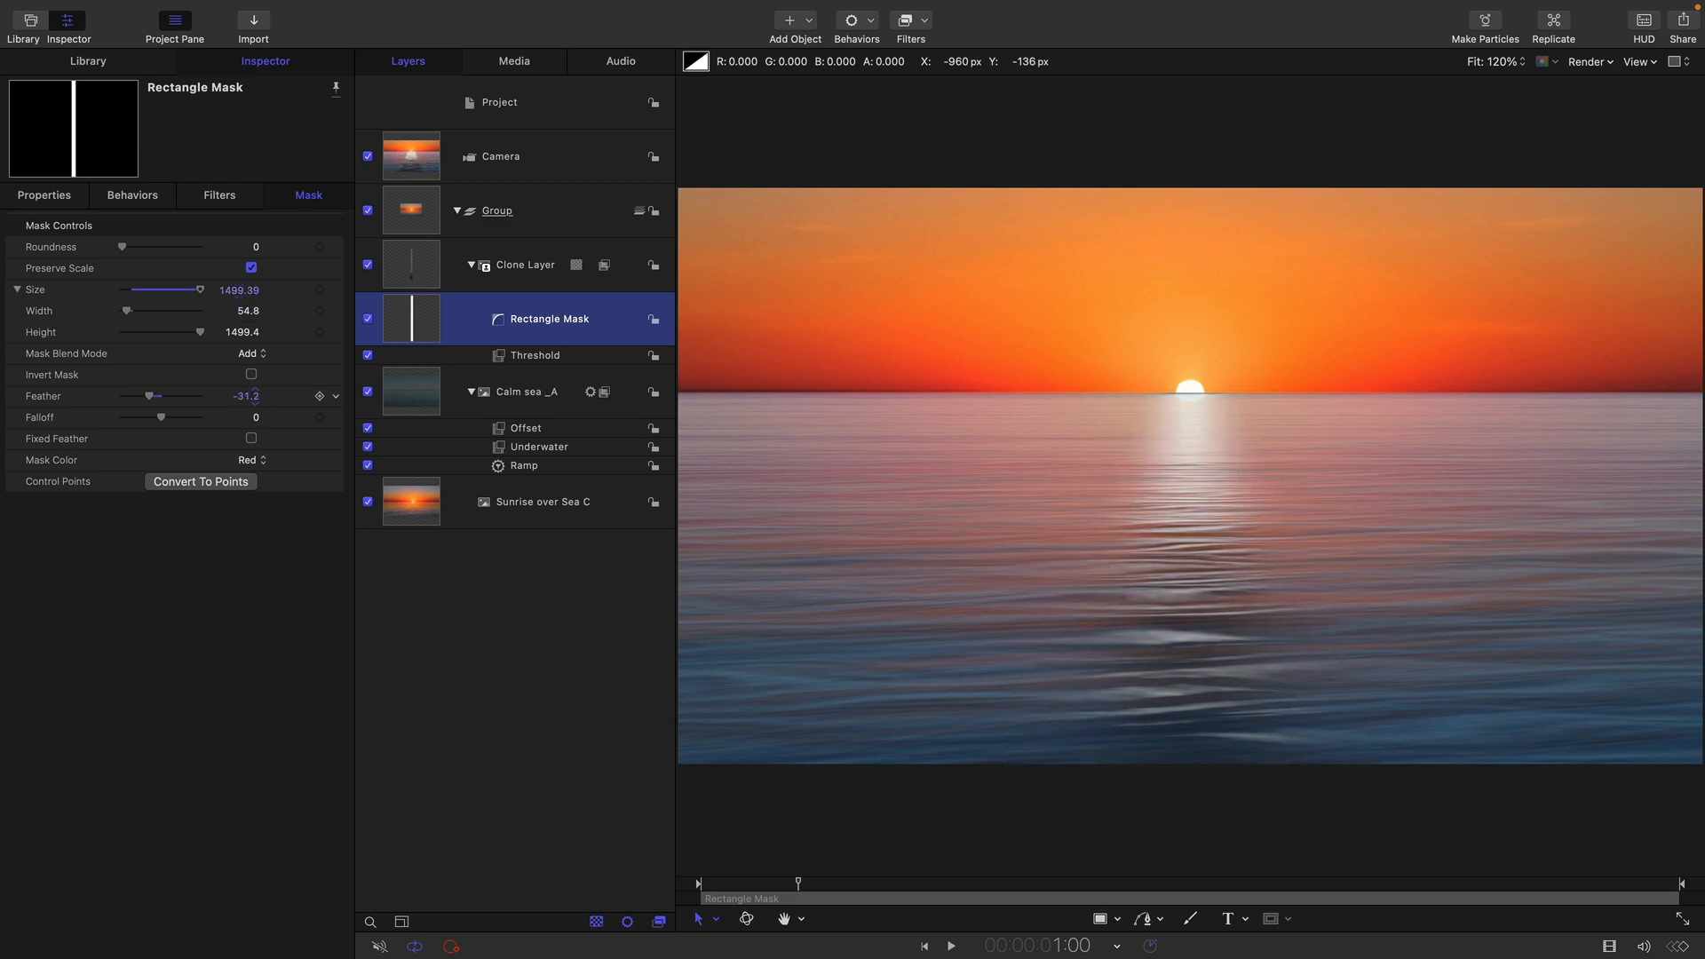
pyautogui.moveTo(254, 395); pyautogui.dragTo(254, 396)
# Sample the orange sky beside the sun as the Light Color of the clone layer's Threshold filter.
pyautogui.click(421, 261)
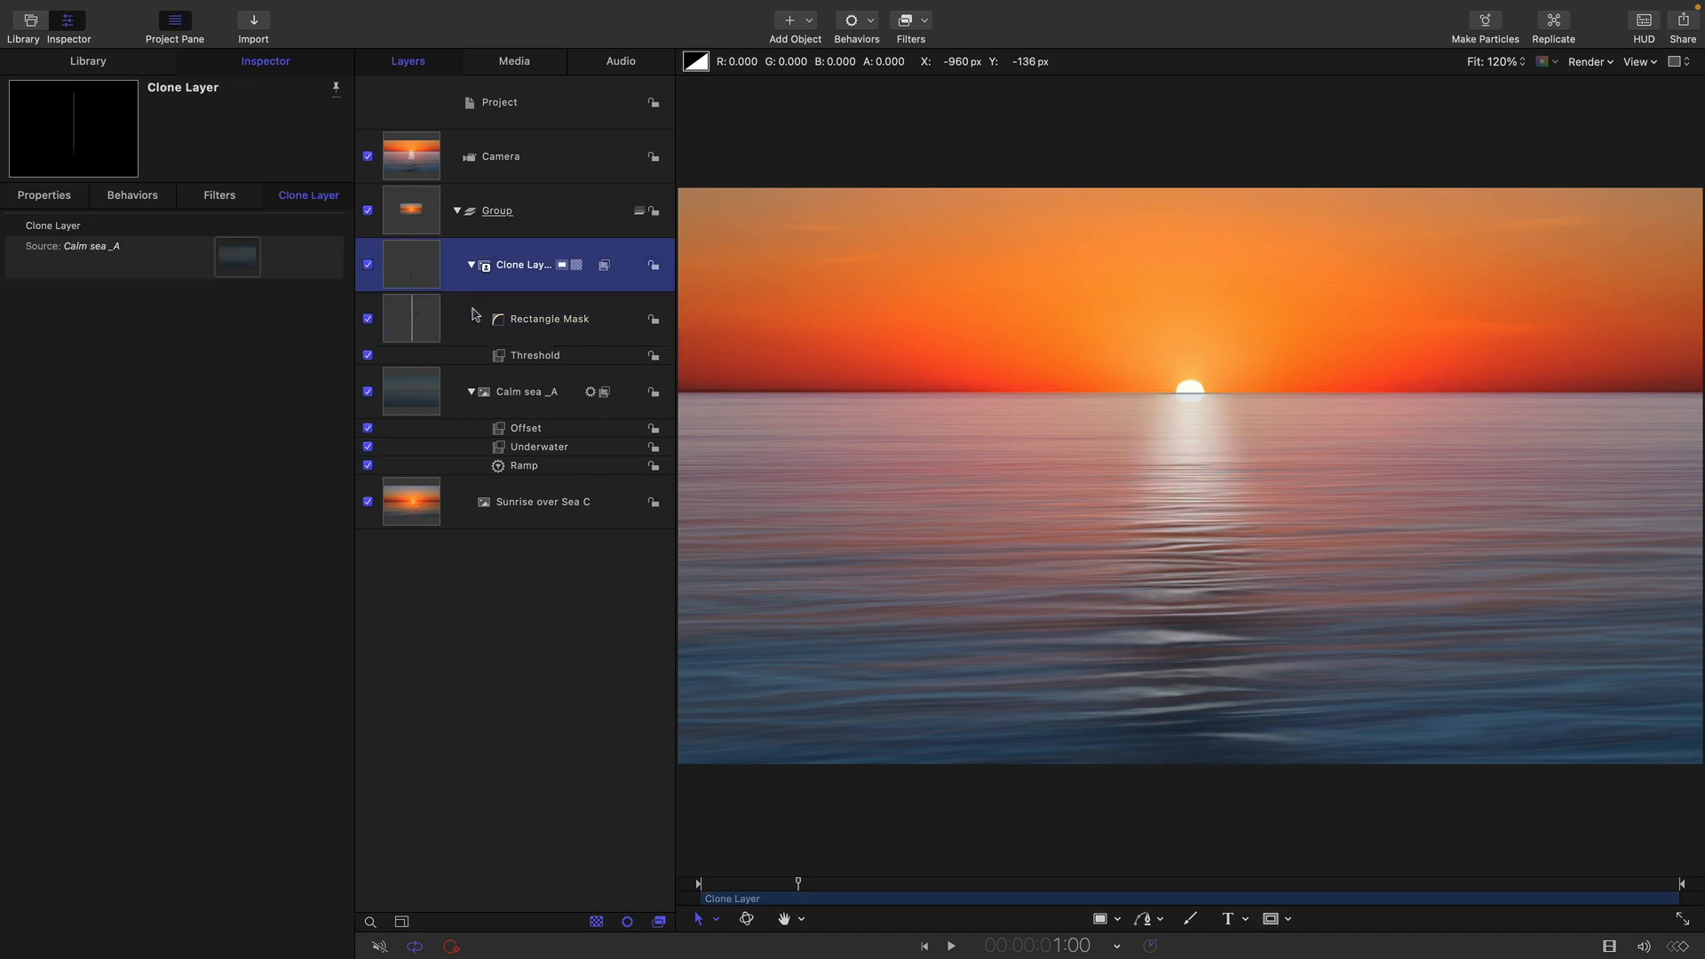
pyautogui.click(502, 357)
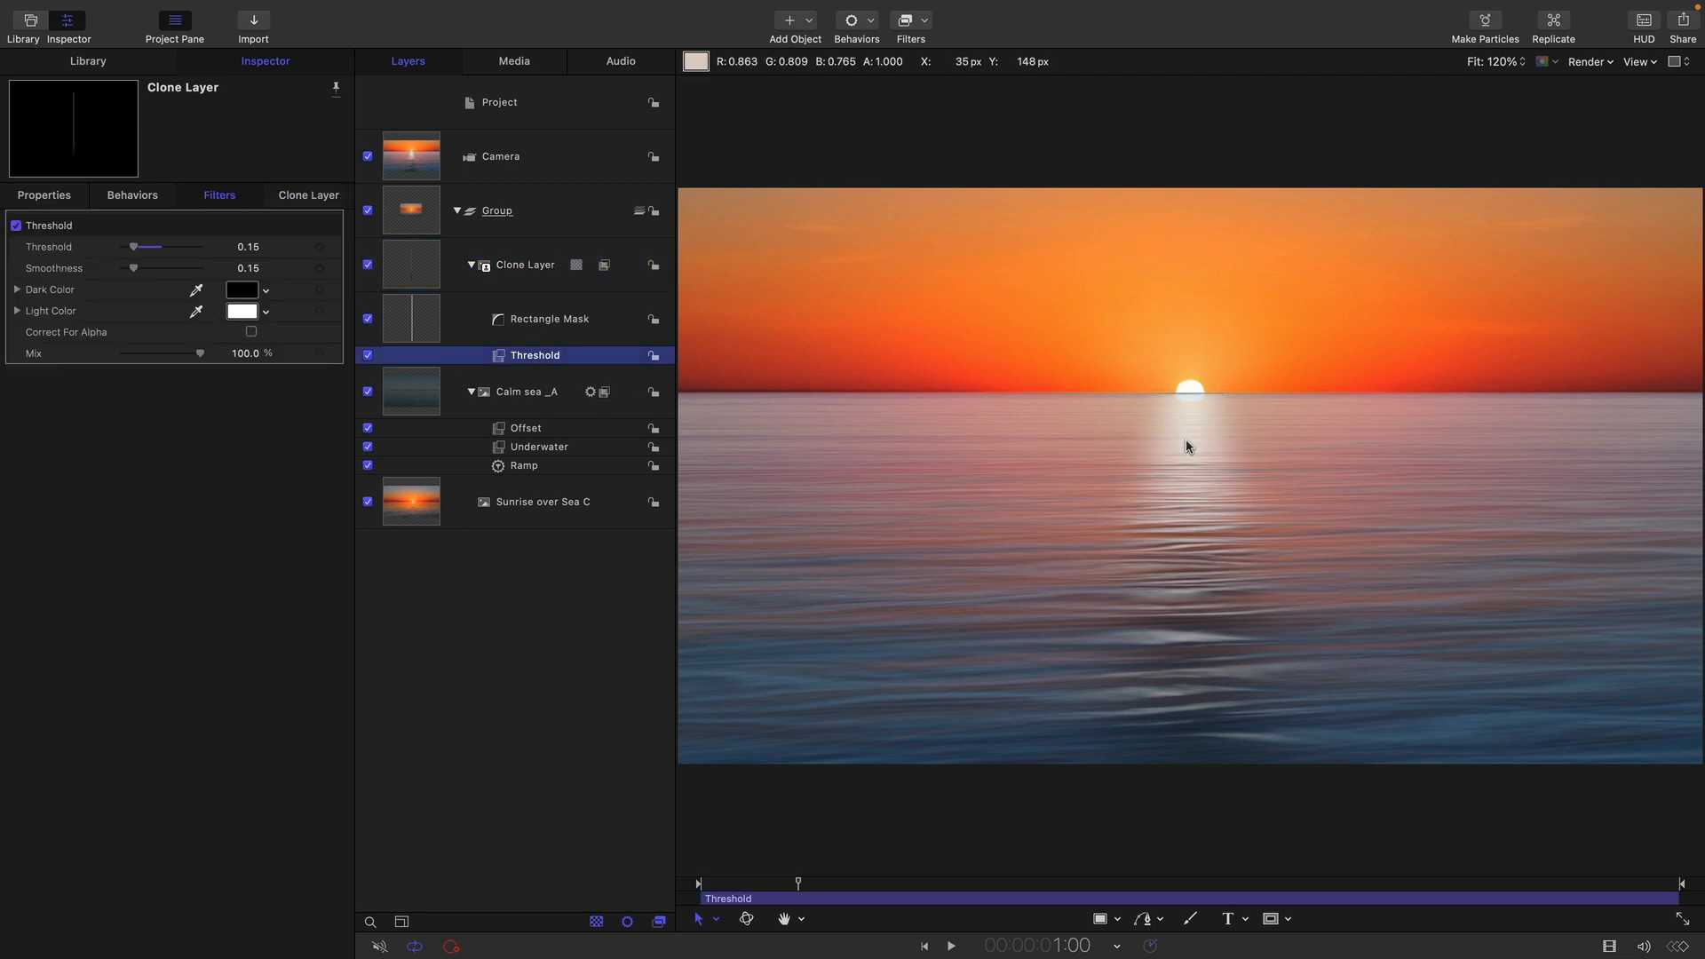
pyautogui.click(195, 313)
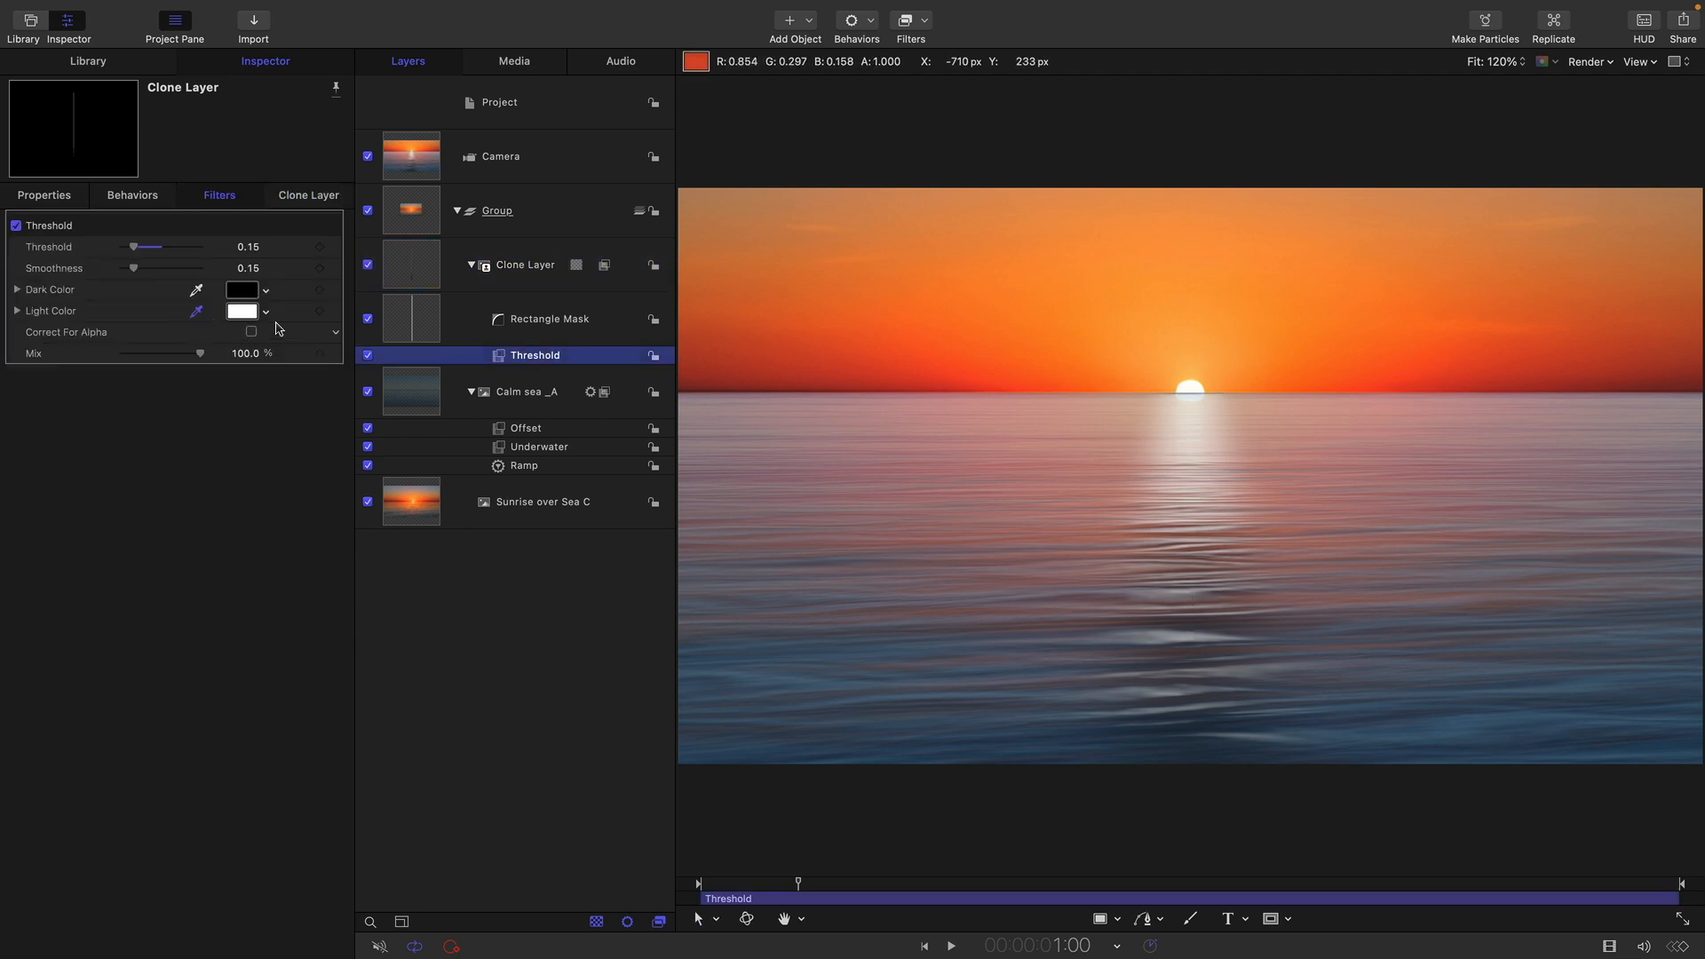
pyautogui.click(1214, 384)
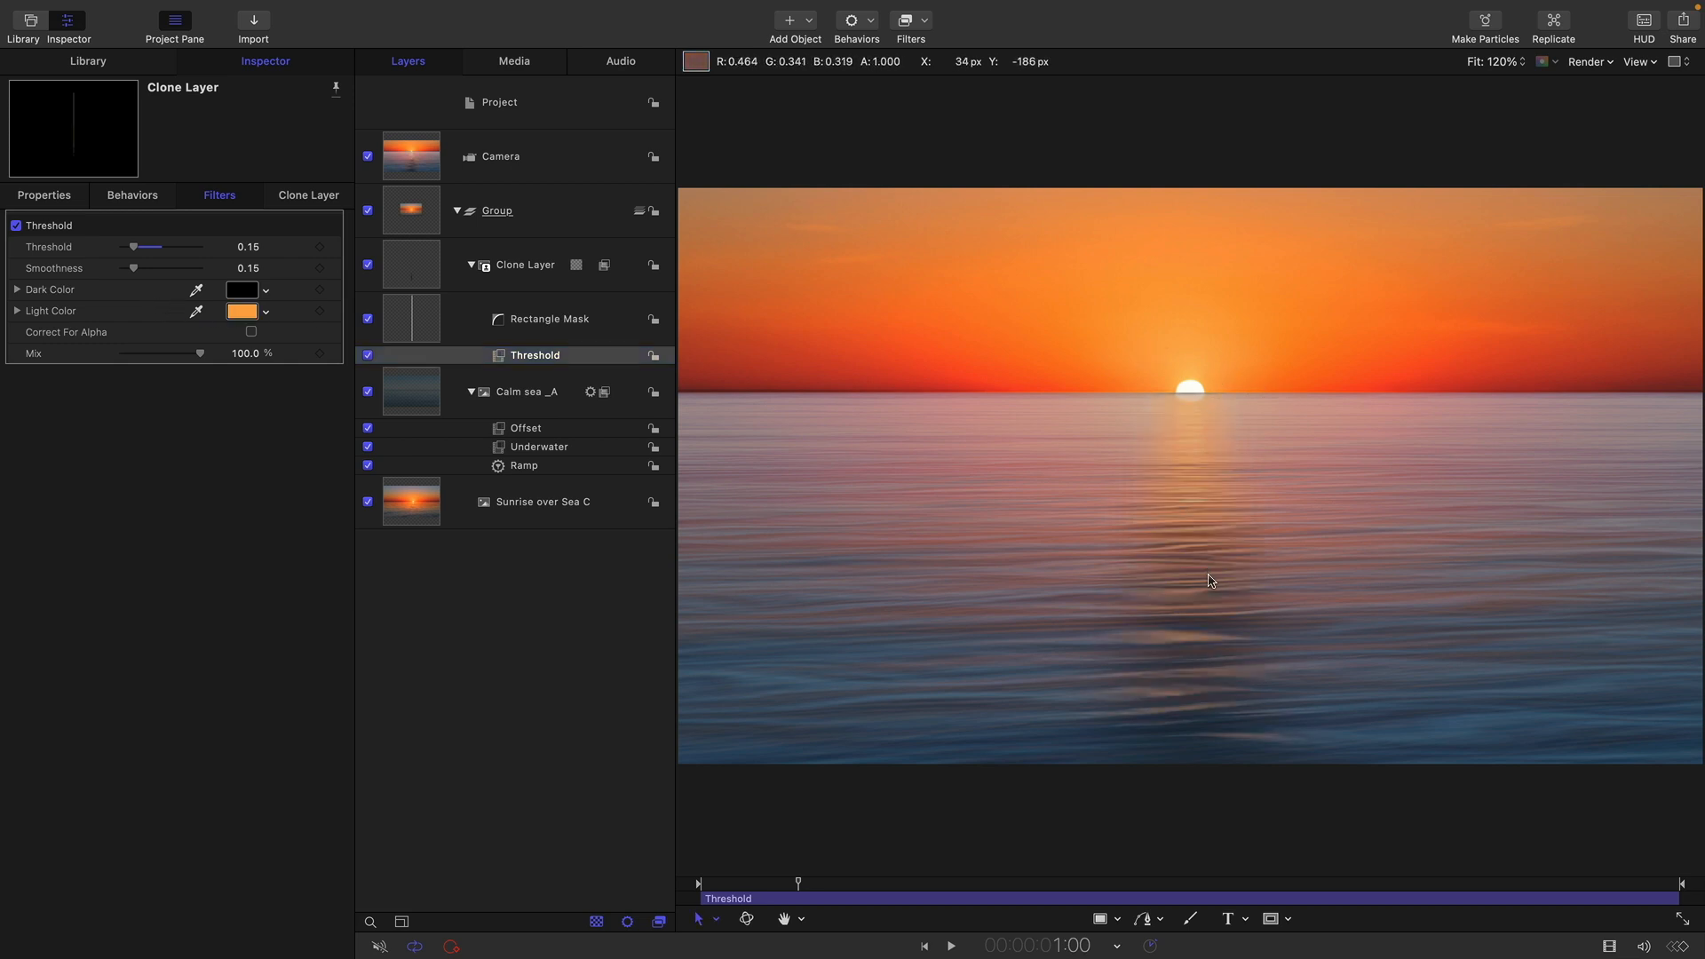
# Lighten the Threshold filter's Light Color to 38% saturation and 100% brightness.
pyautogui.click(243, 311)
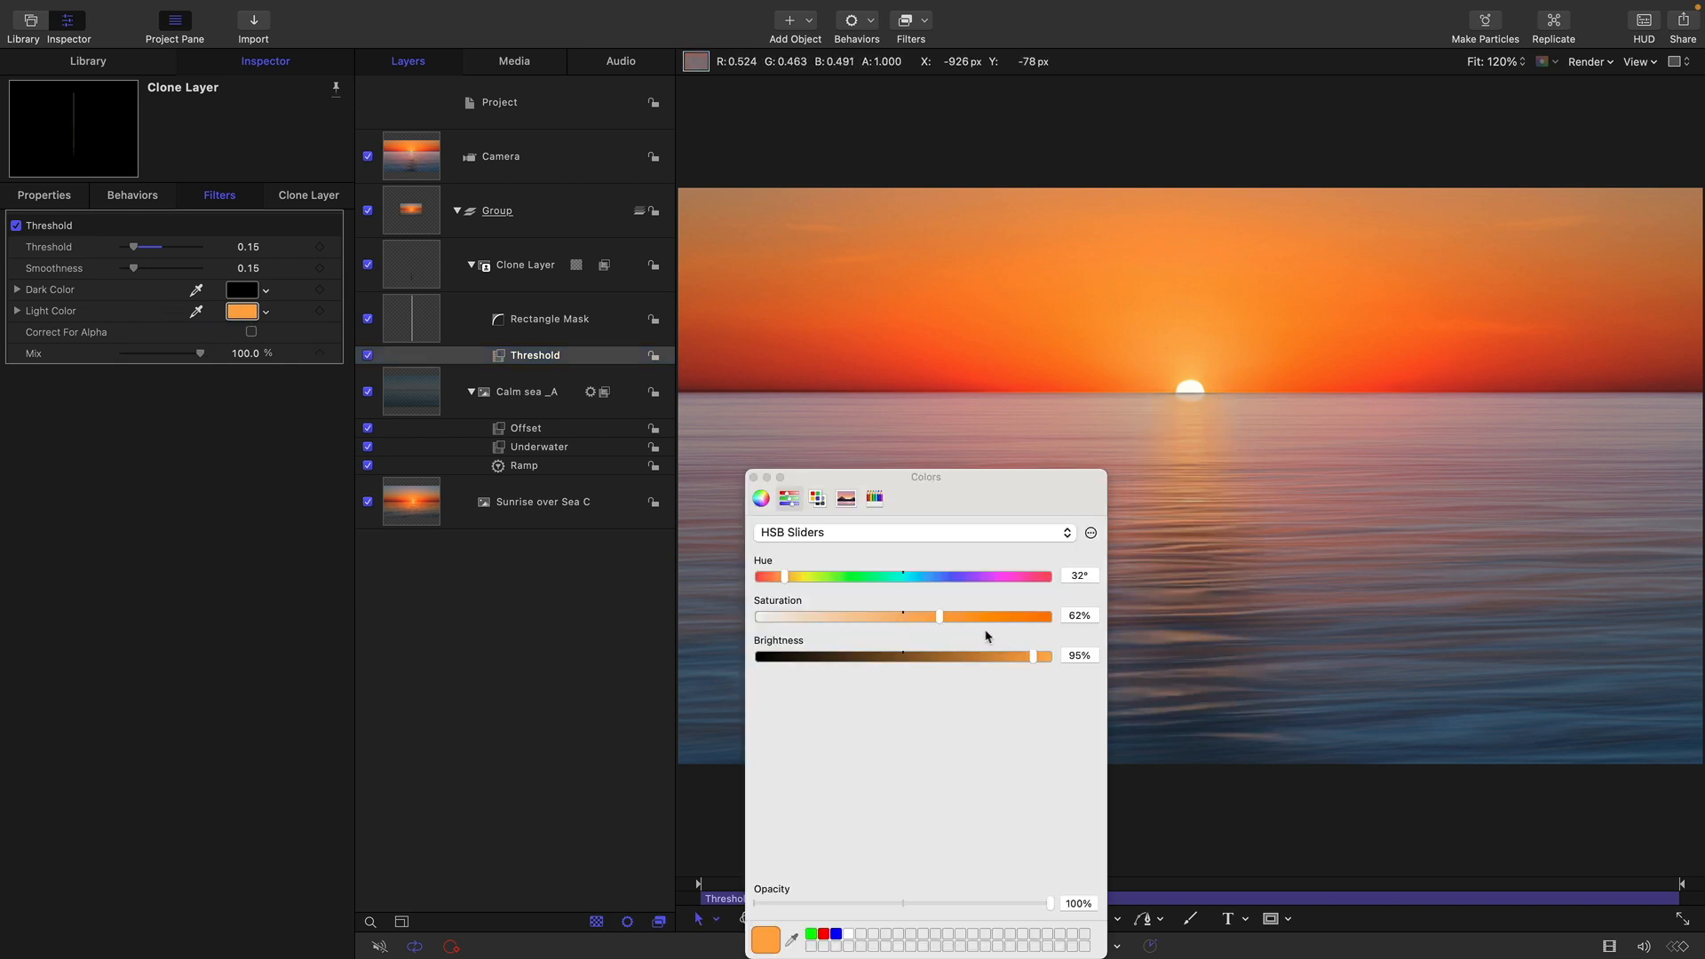
pyautogui.moveTo(938, 617); pyautogui.dragTo(884, 624)
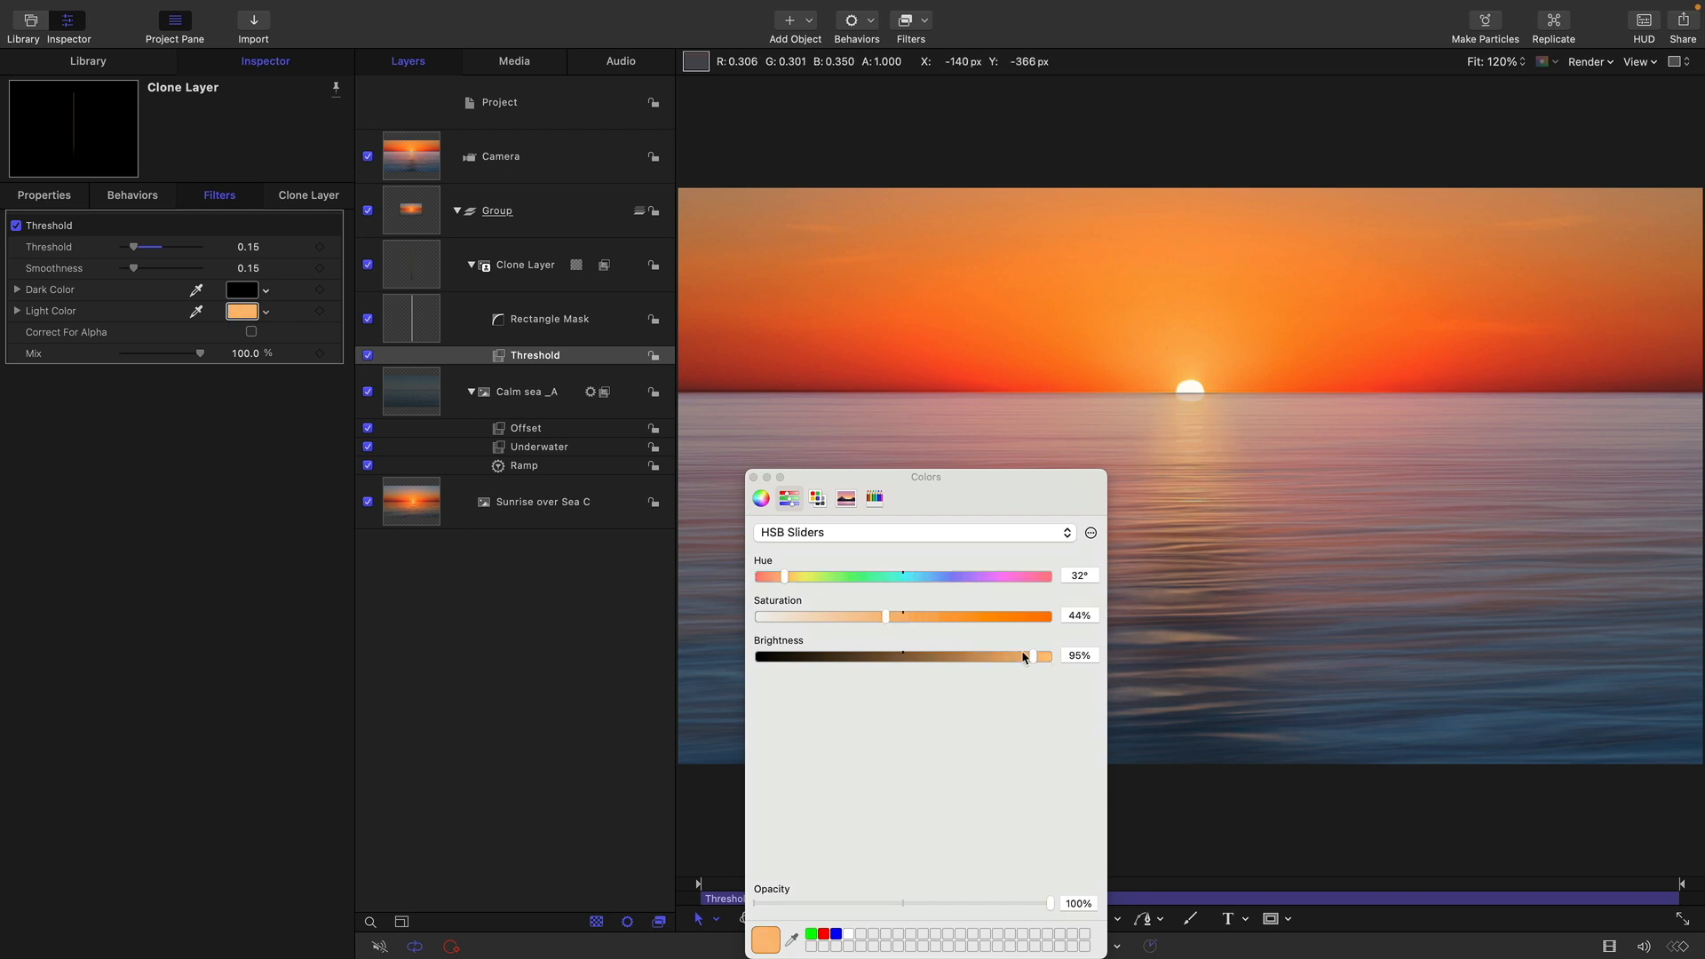
pyautogui.moveTo(1030, 657); pyautogui.dragTo(1109, 672)
pyautogui.moveTo(884, 615); pyautogui.dragTo(868, 616)
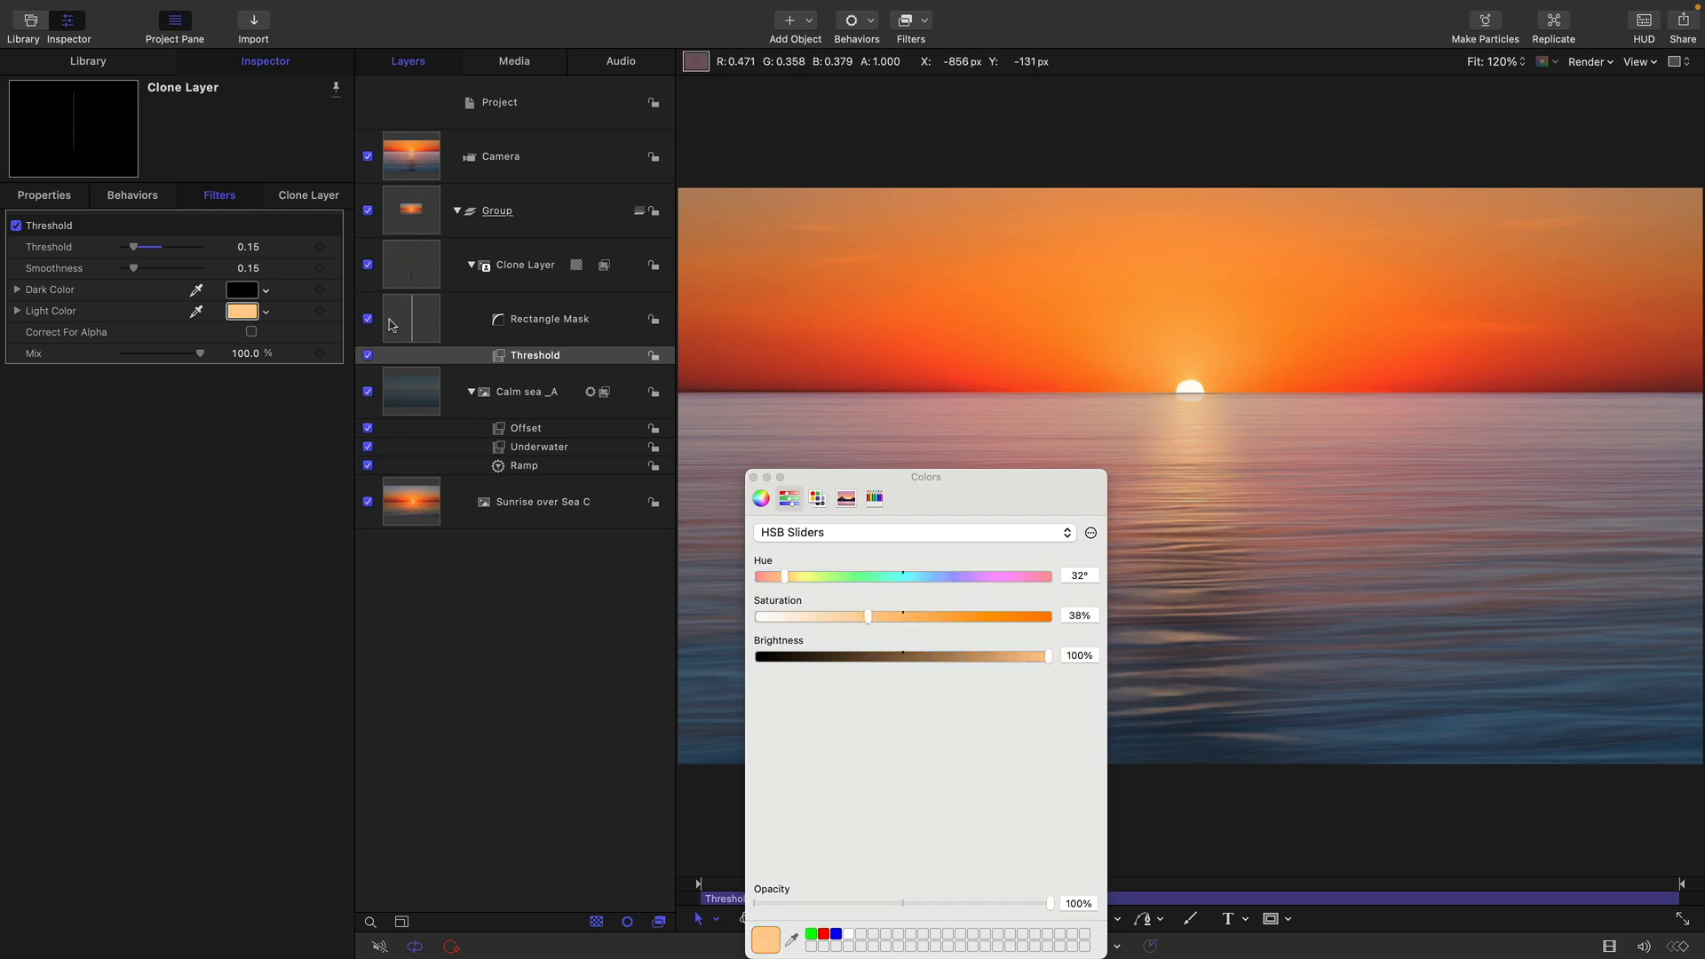
# Set the clone layer's blend mode to Linear Dodge and raise its opacity to about 80%.
pyautogui.click(415, 265)
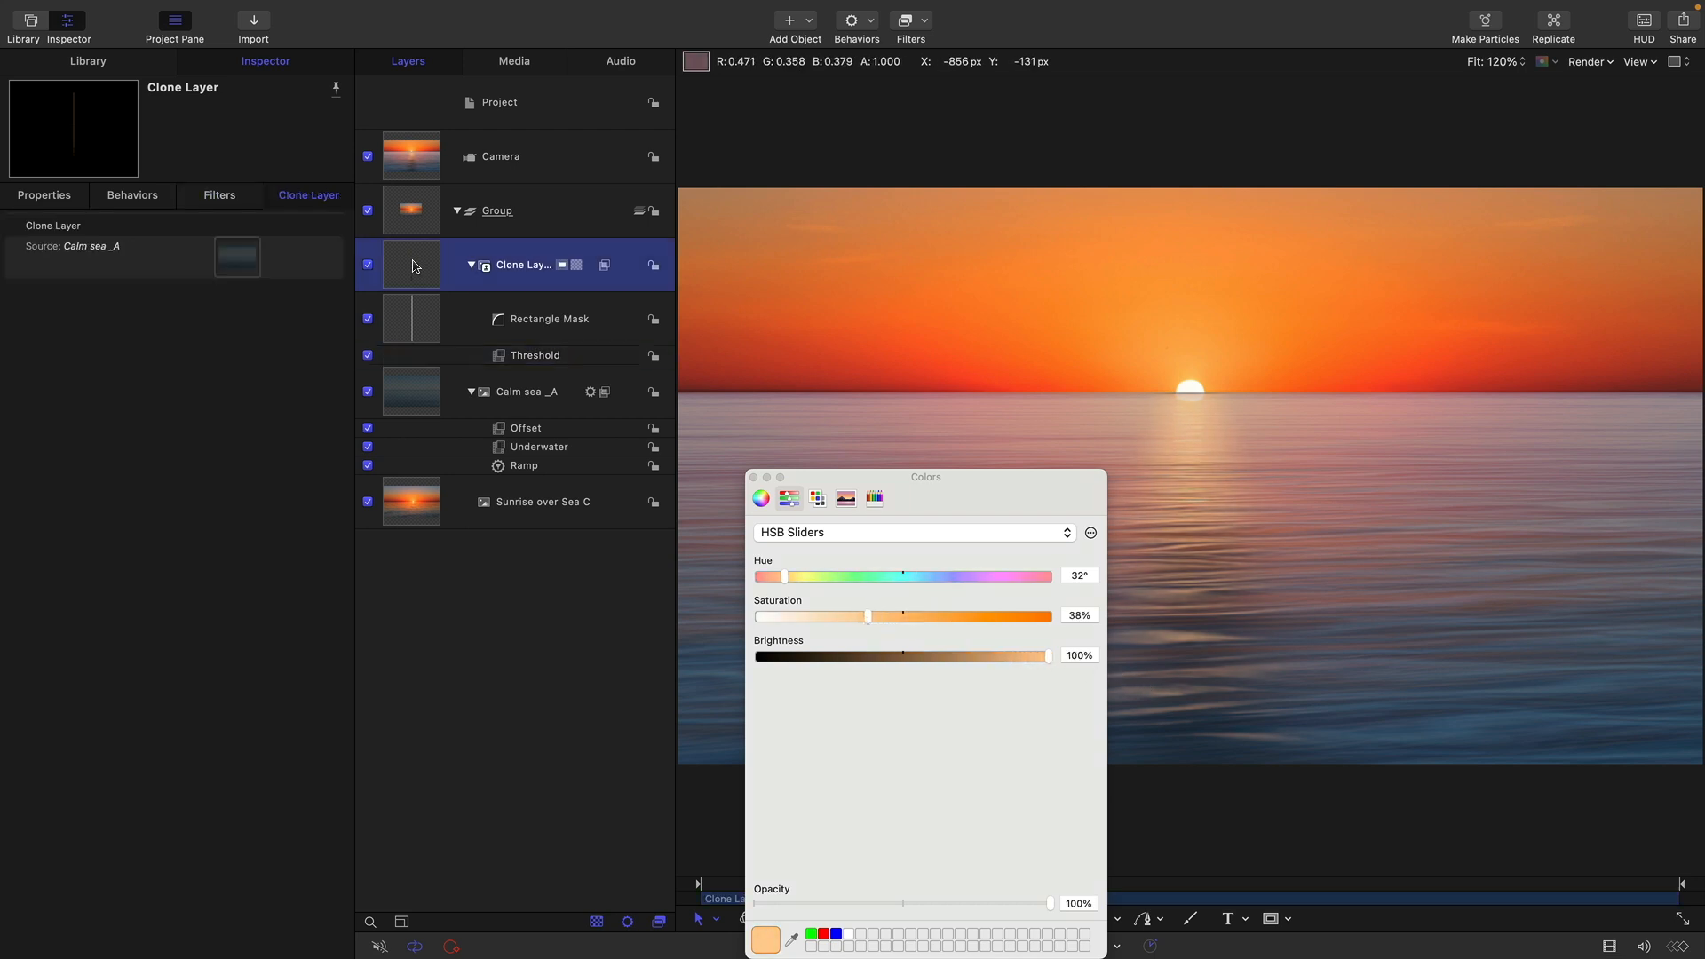
pyautogui.click(44, 195)
pyautogui.click(240, 616)
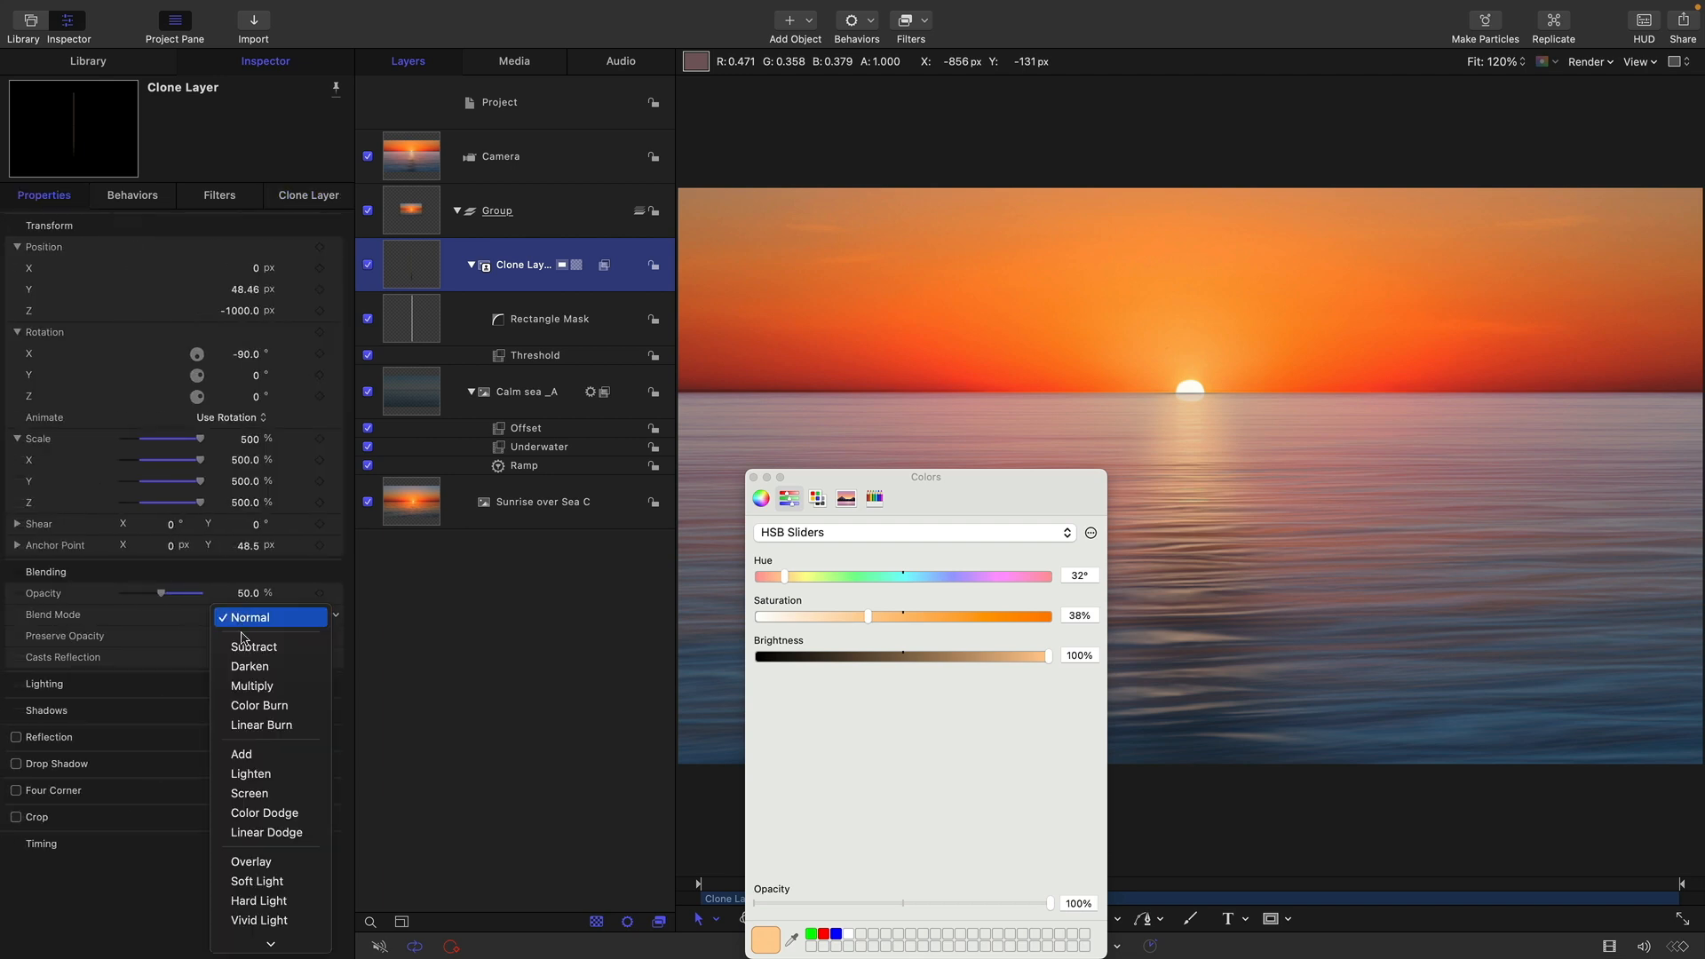
pyautogui.click(267, 832)
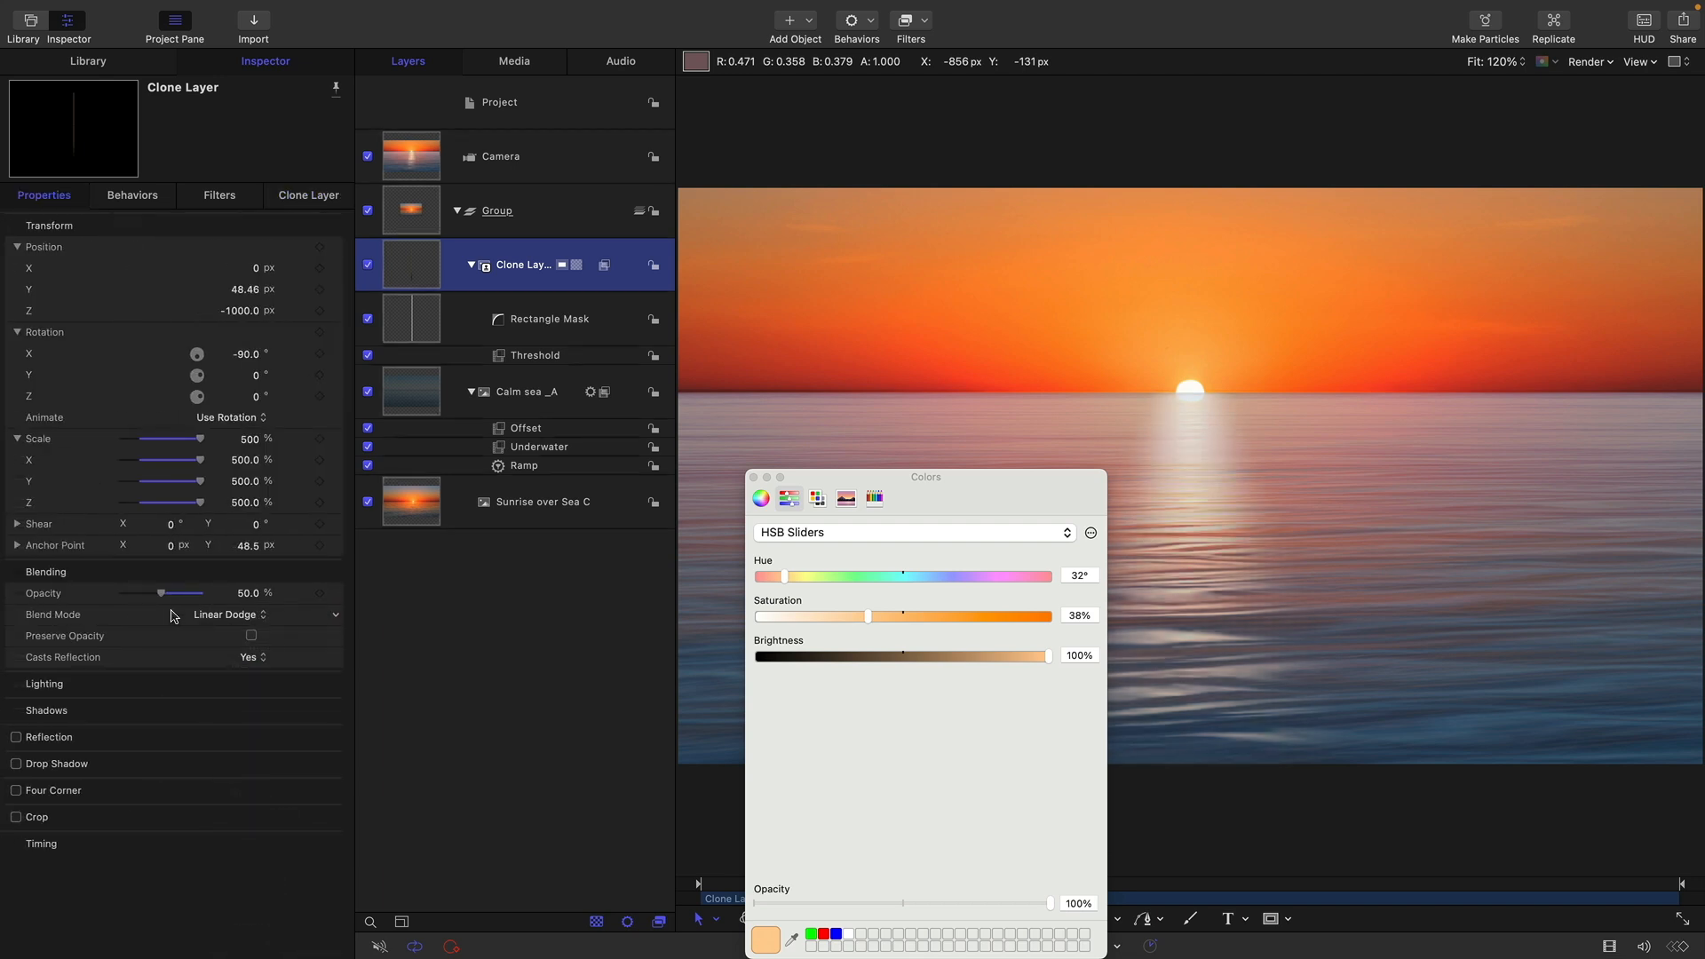
pyautogui.moveTo(166, 600); pyautogui.dragTo(201, 594)
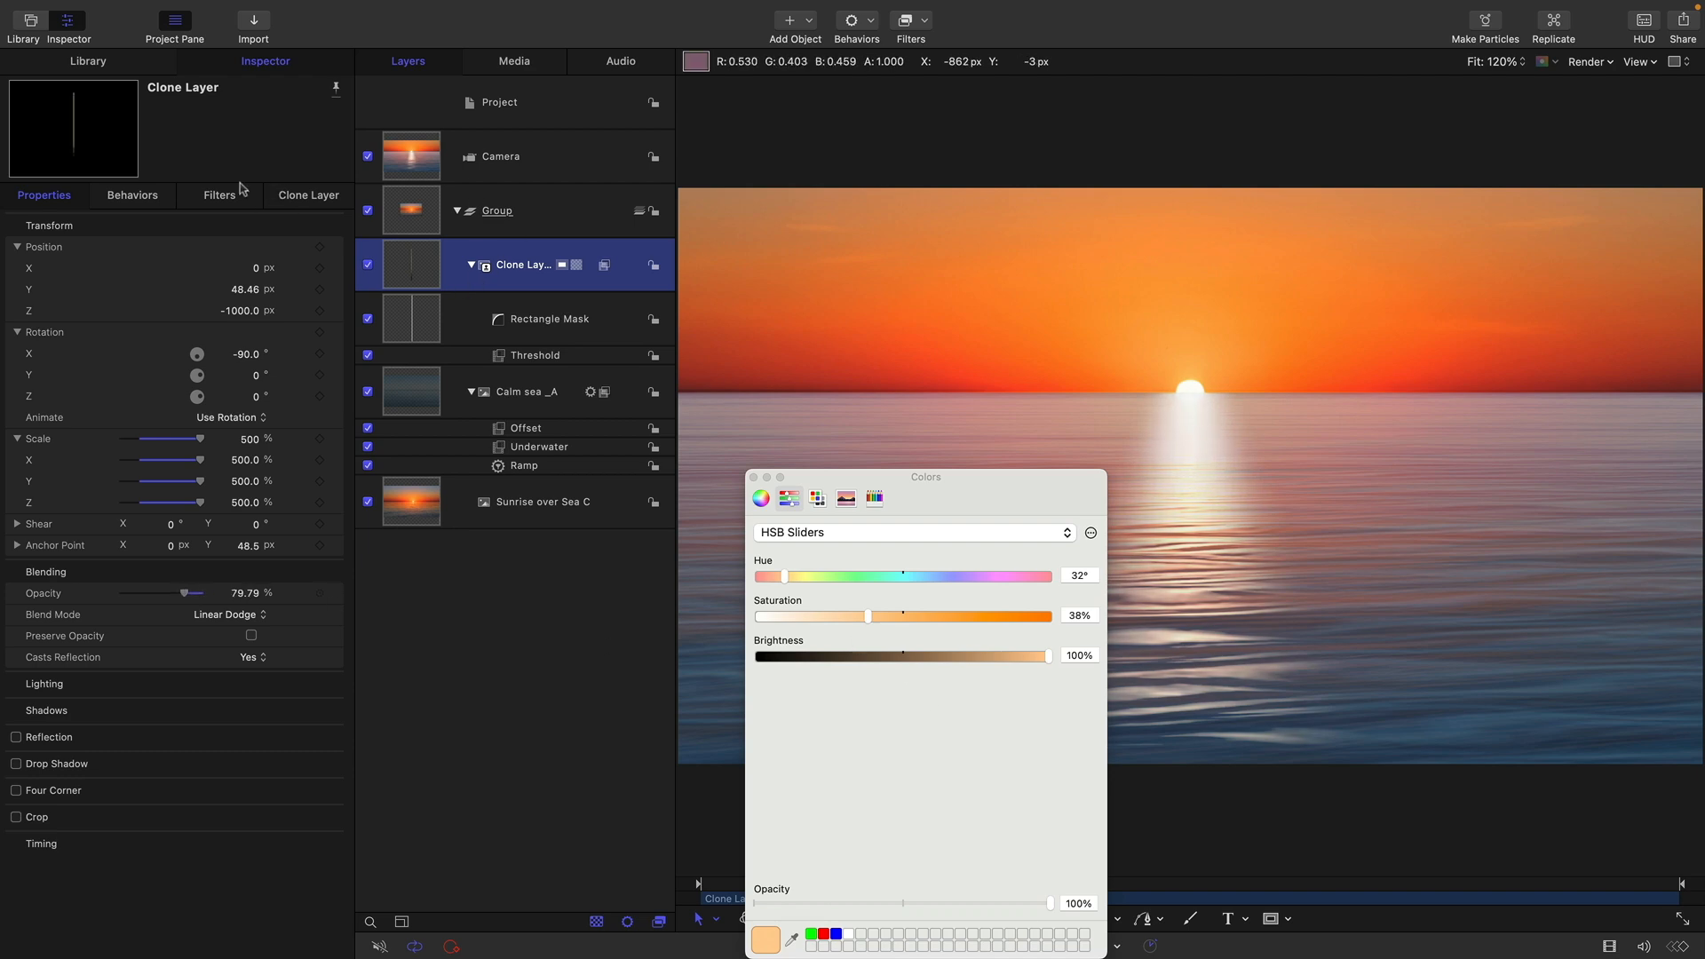
# Increase the saturation of the Light Color in the clone layer's Threshold filter.
pyautogui.click(508, 363)
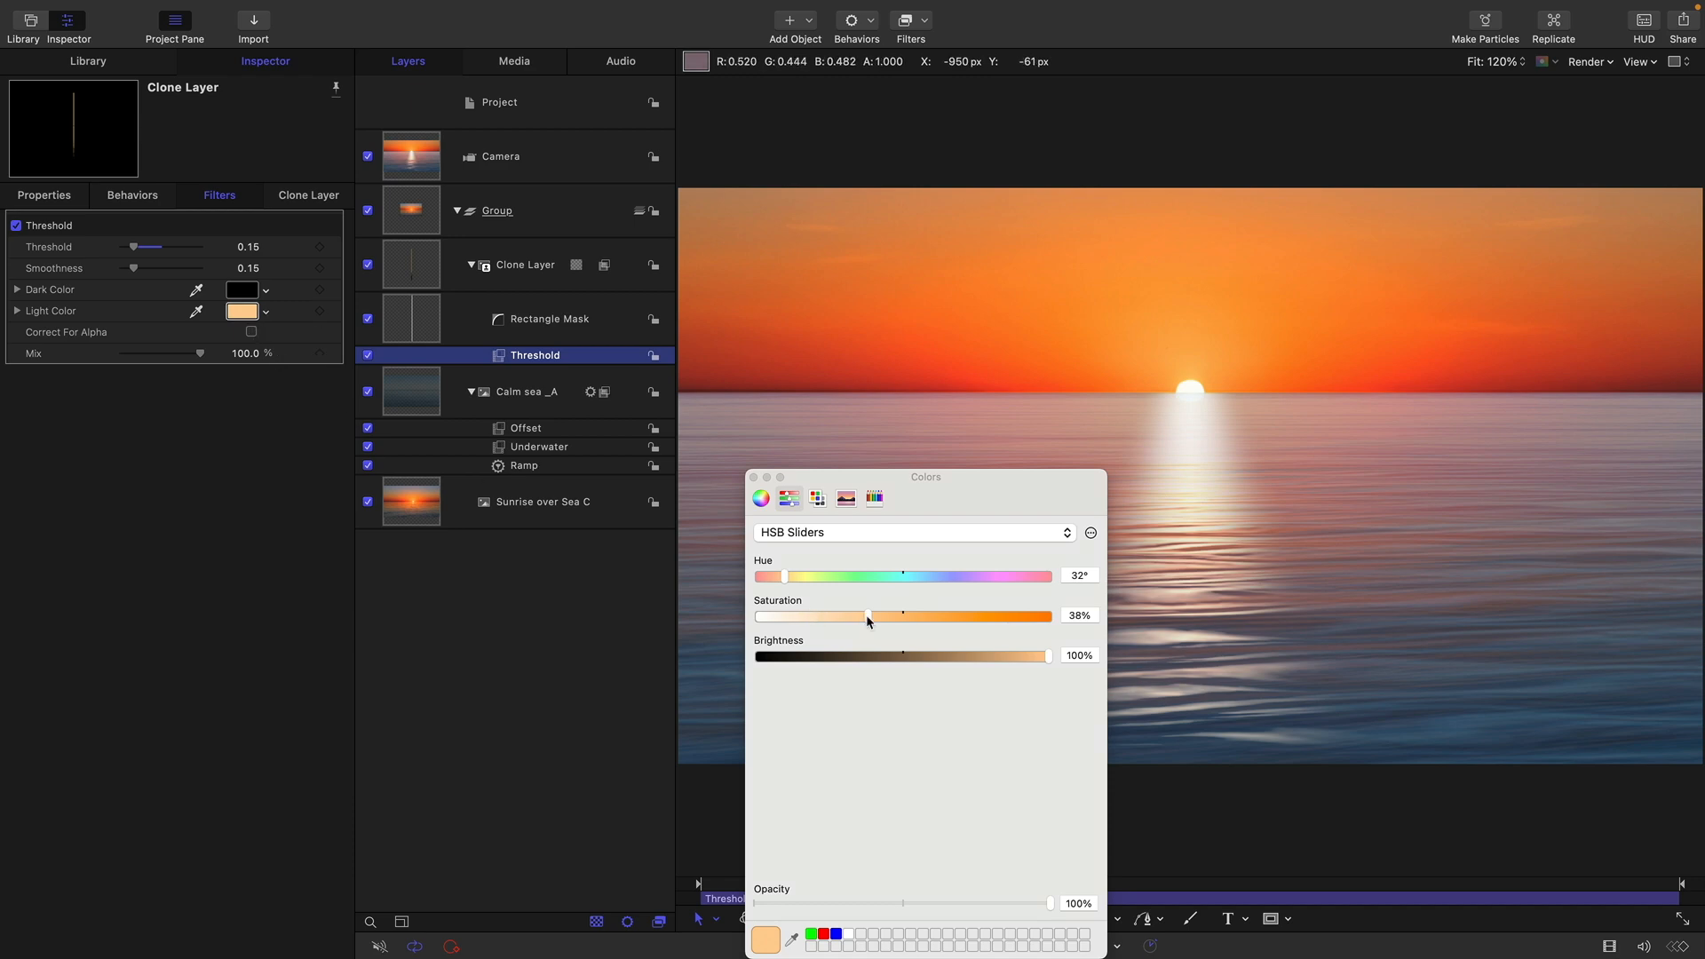
pyautogui.moveTo(868, 616); pyautogui.dragTo(892, 622)
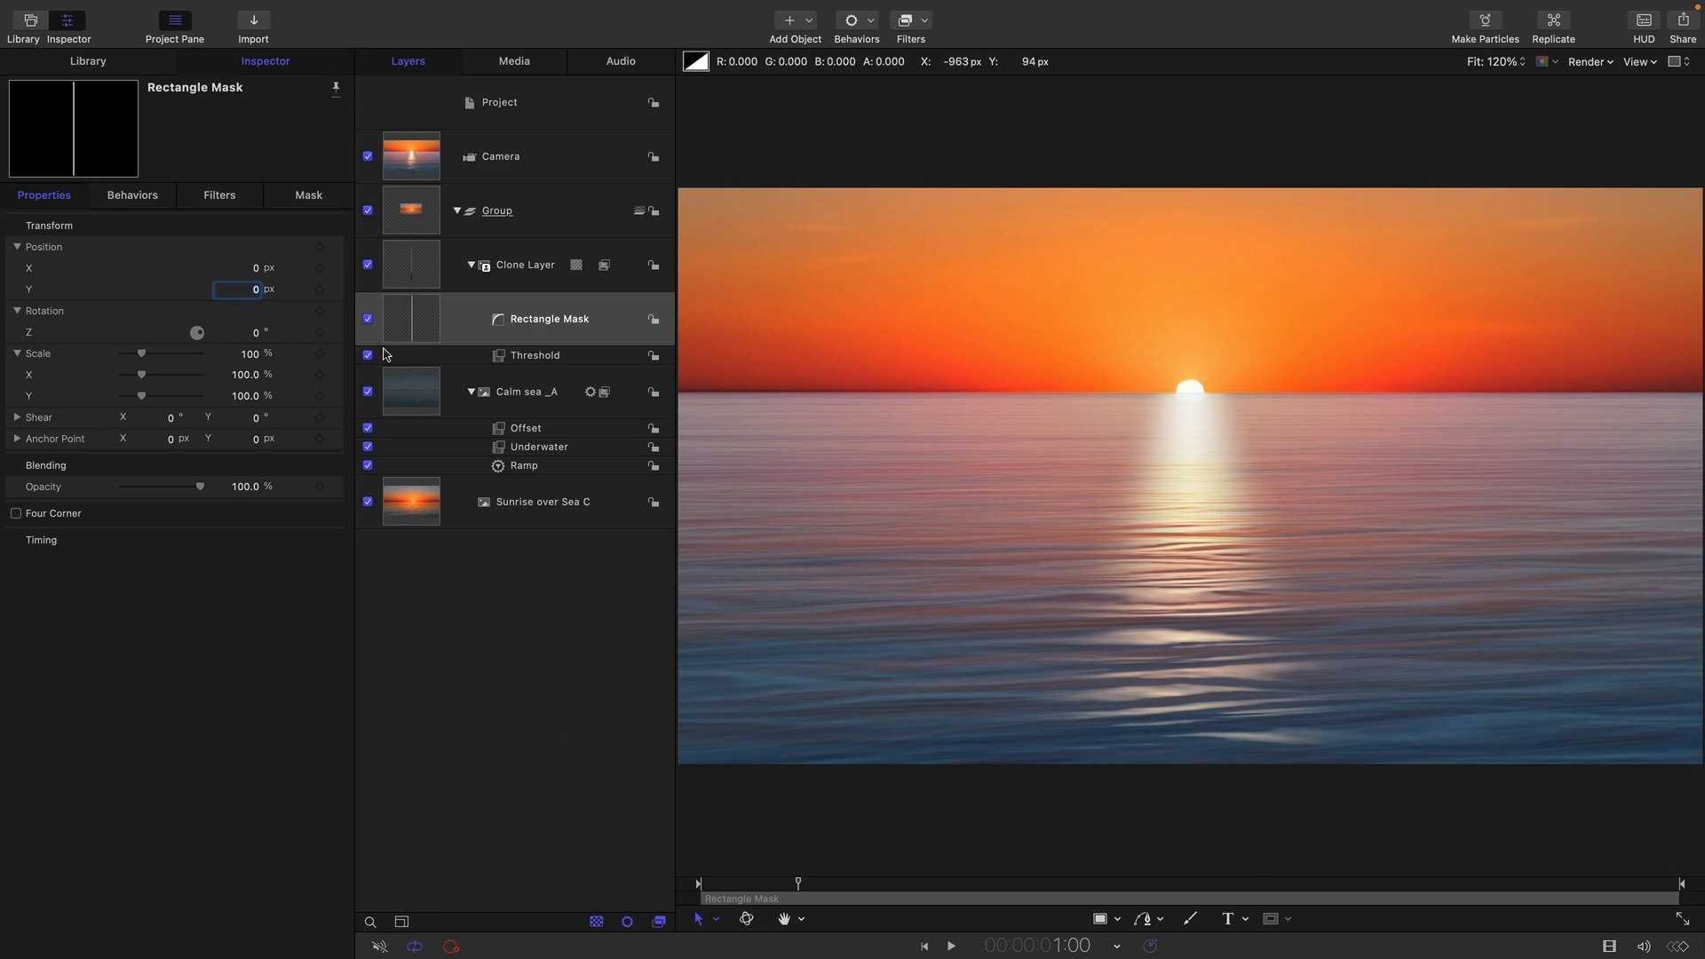
# Enable Four Corner on the rectangle mask and set Bottom Left X to -100 px and Bottom Right X to 100 px.
pyautogui.click(415, 321)
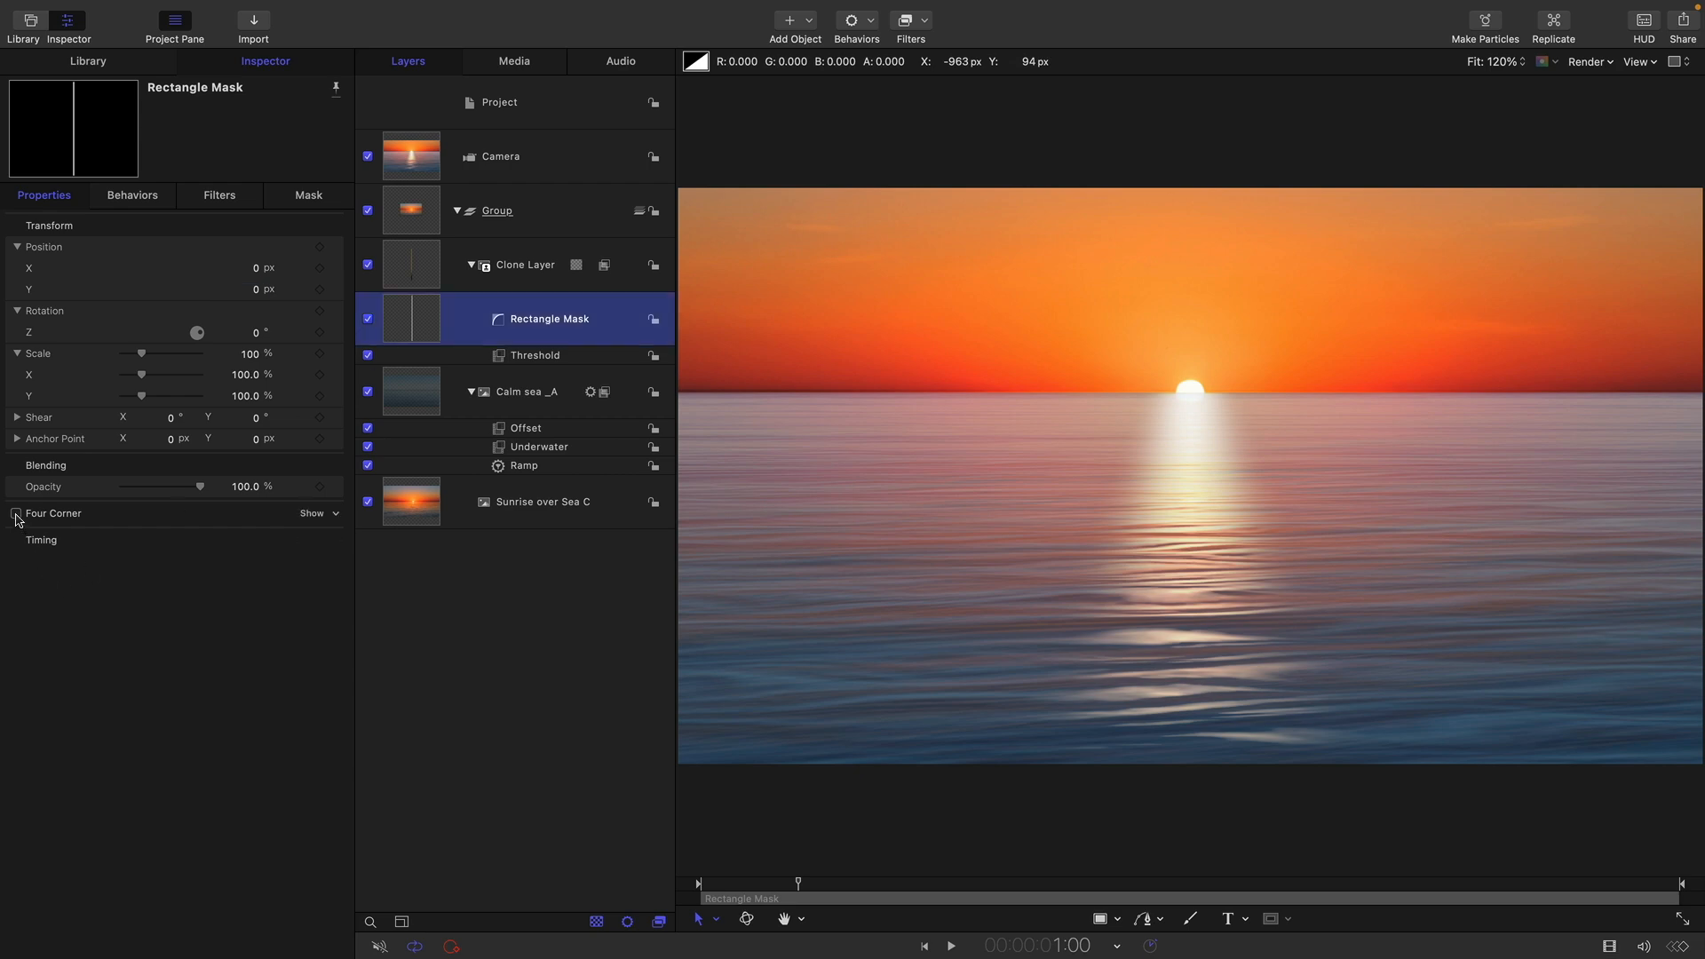
pyautogui.click(312, 514)
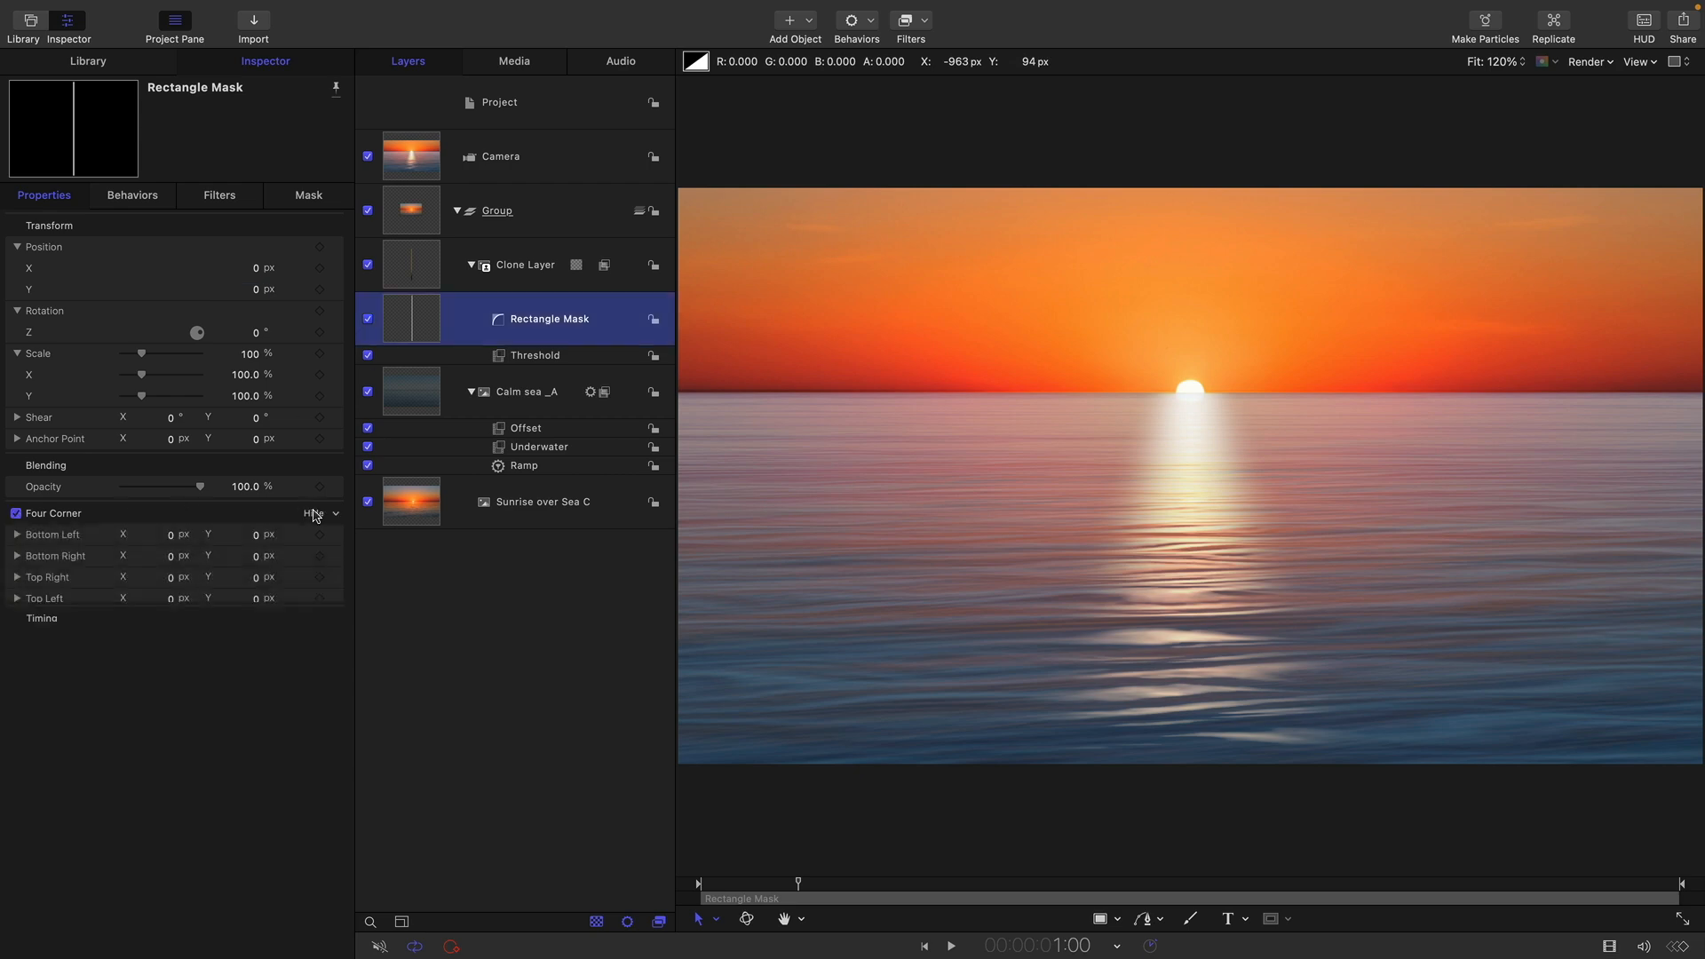
pyautogui.click(172, 537)
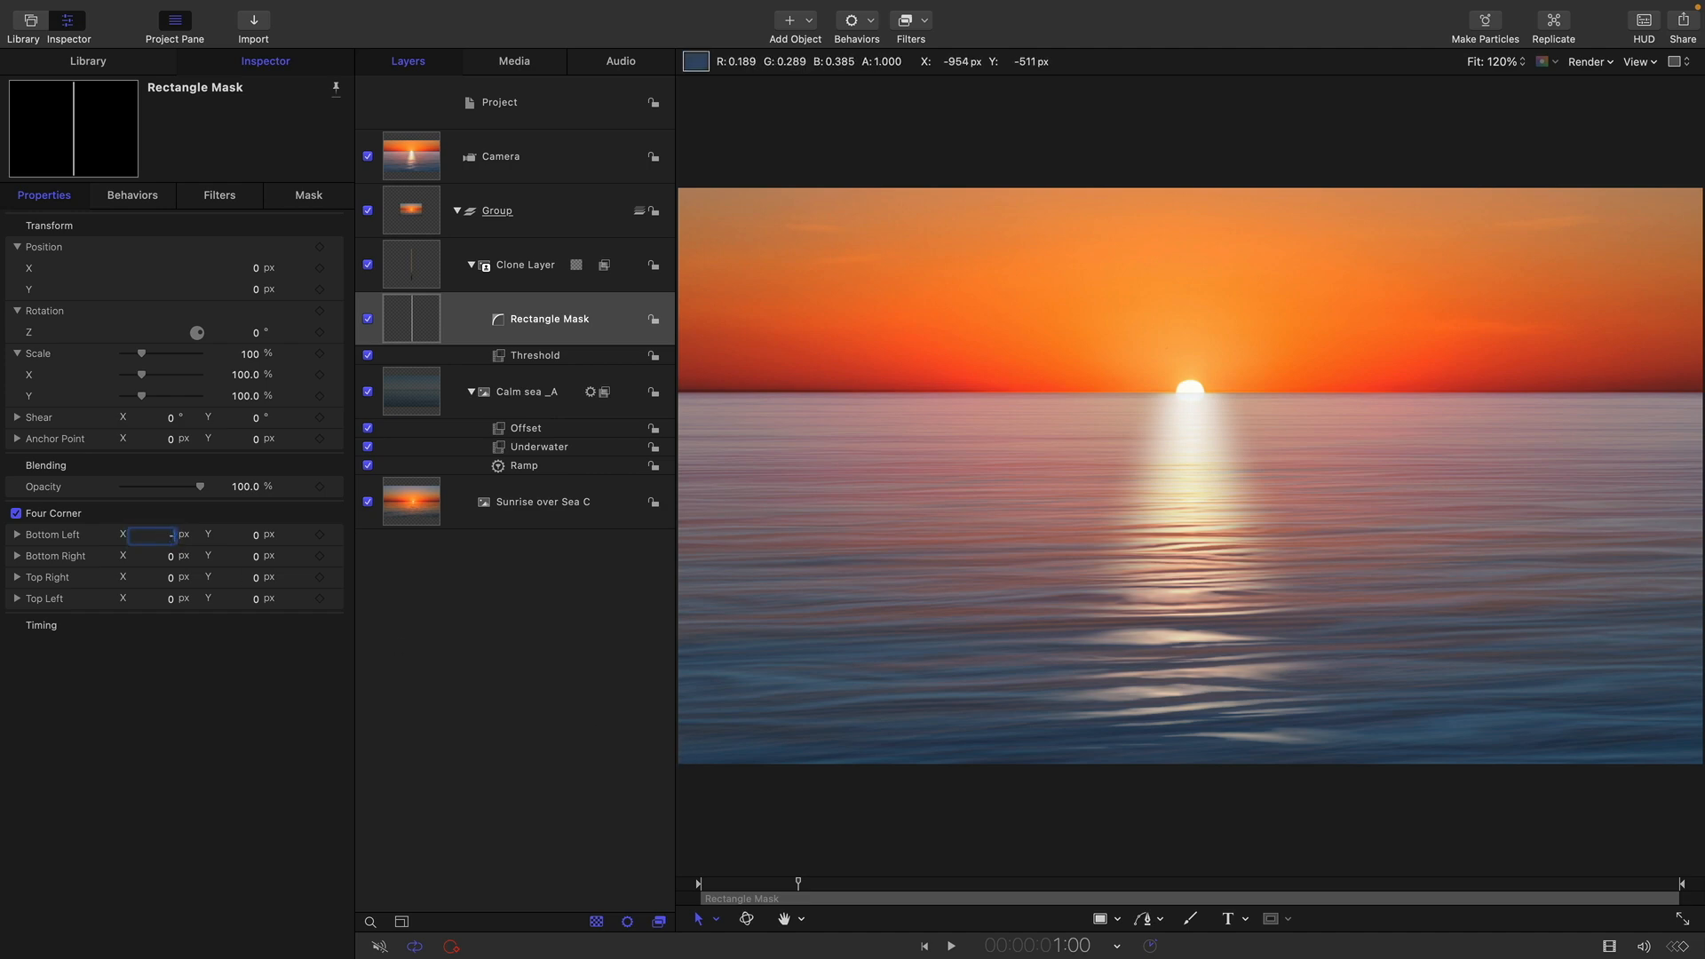
pyautogui.press('Tab')
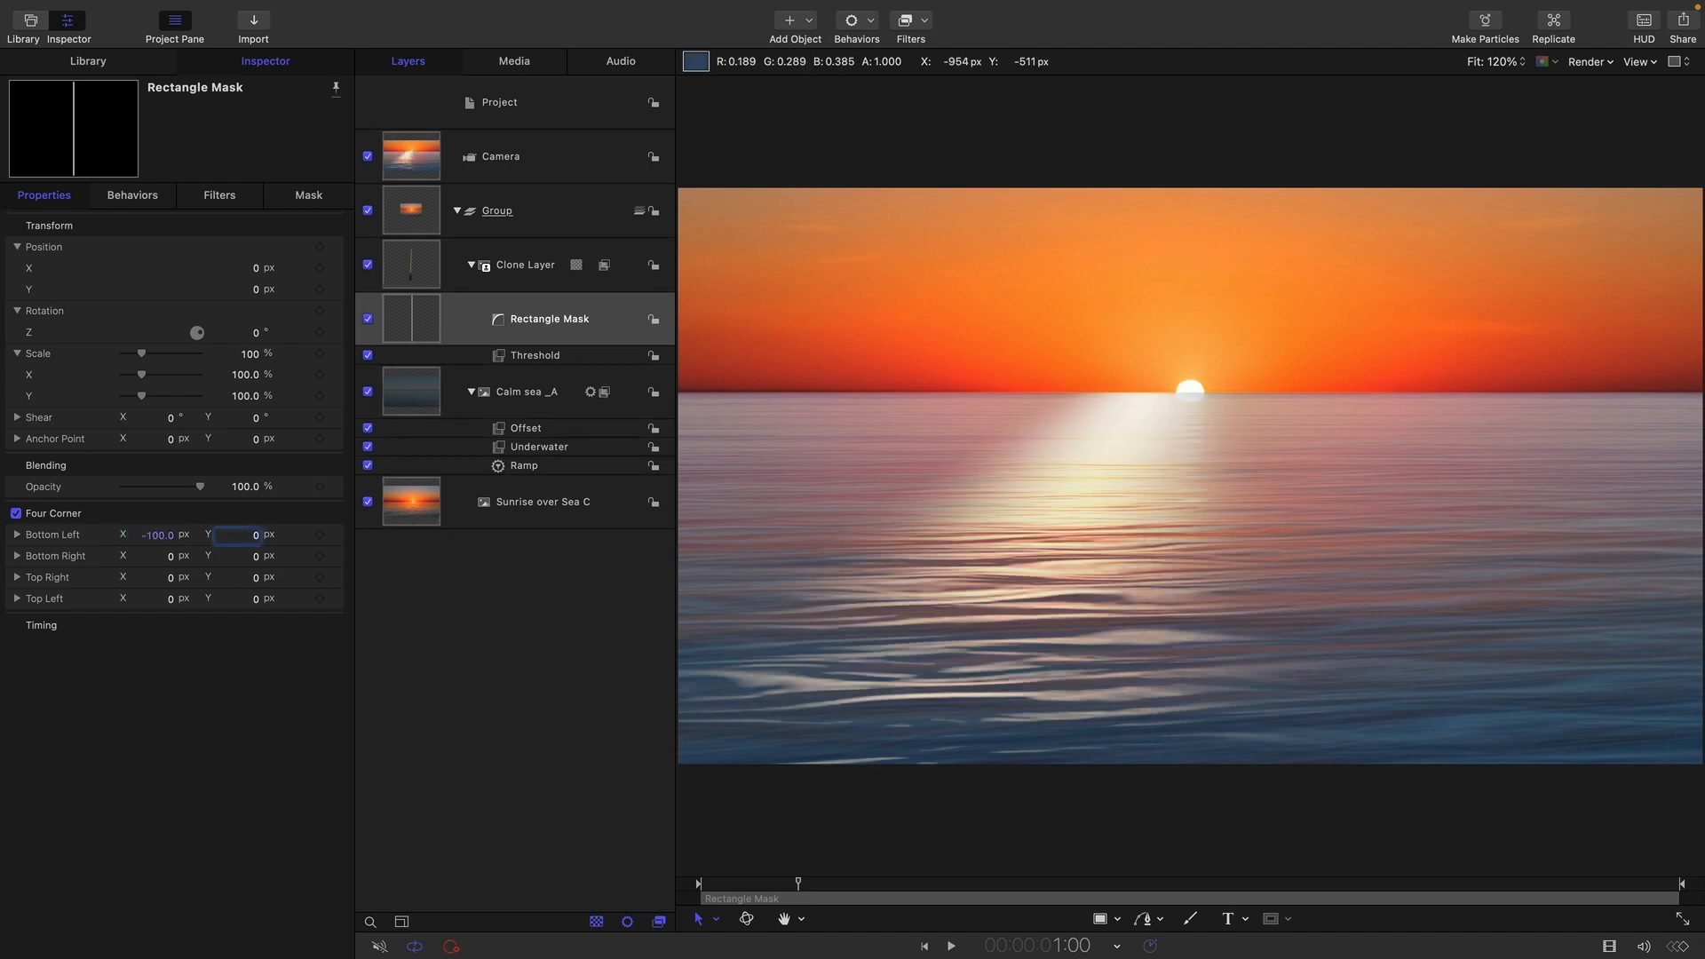
pyautogui.click(167, 557)
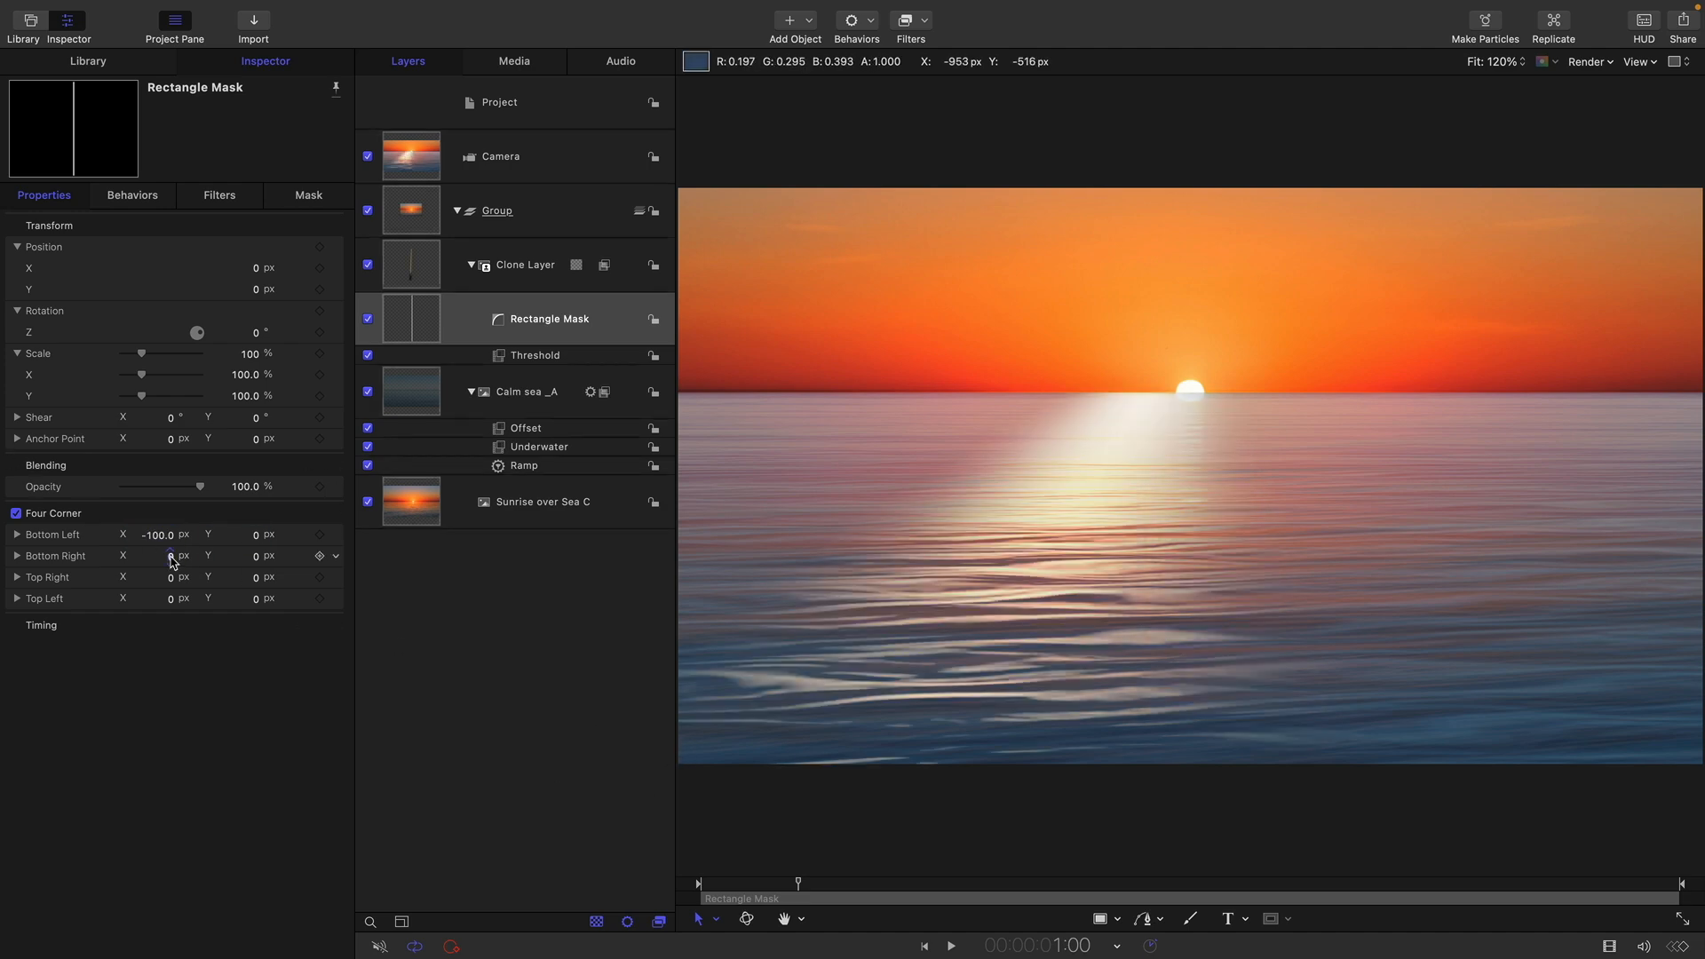
pyautogui.write('100')
pyautogui.press('Return')
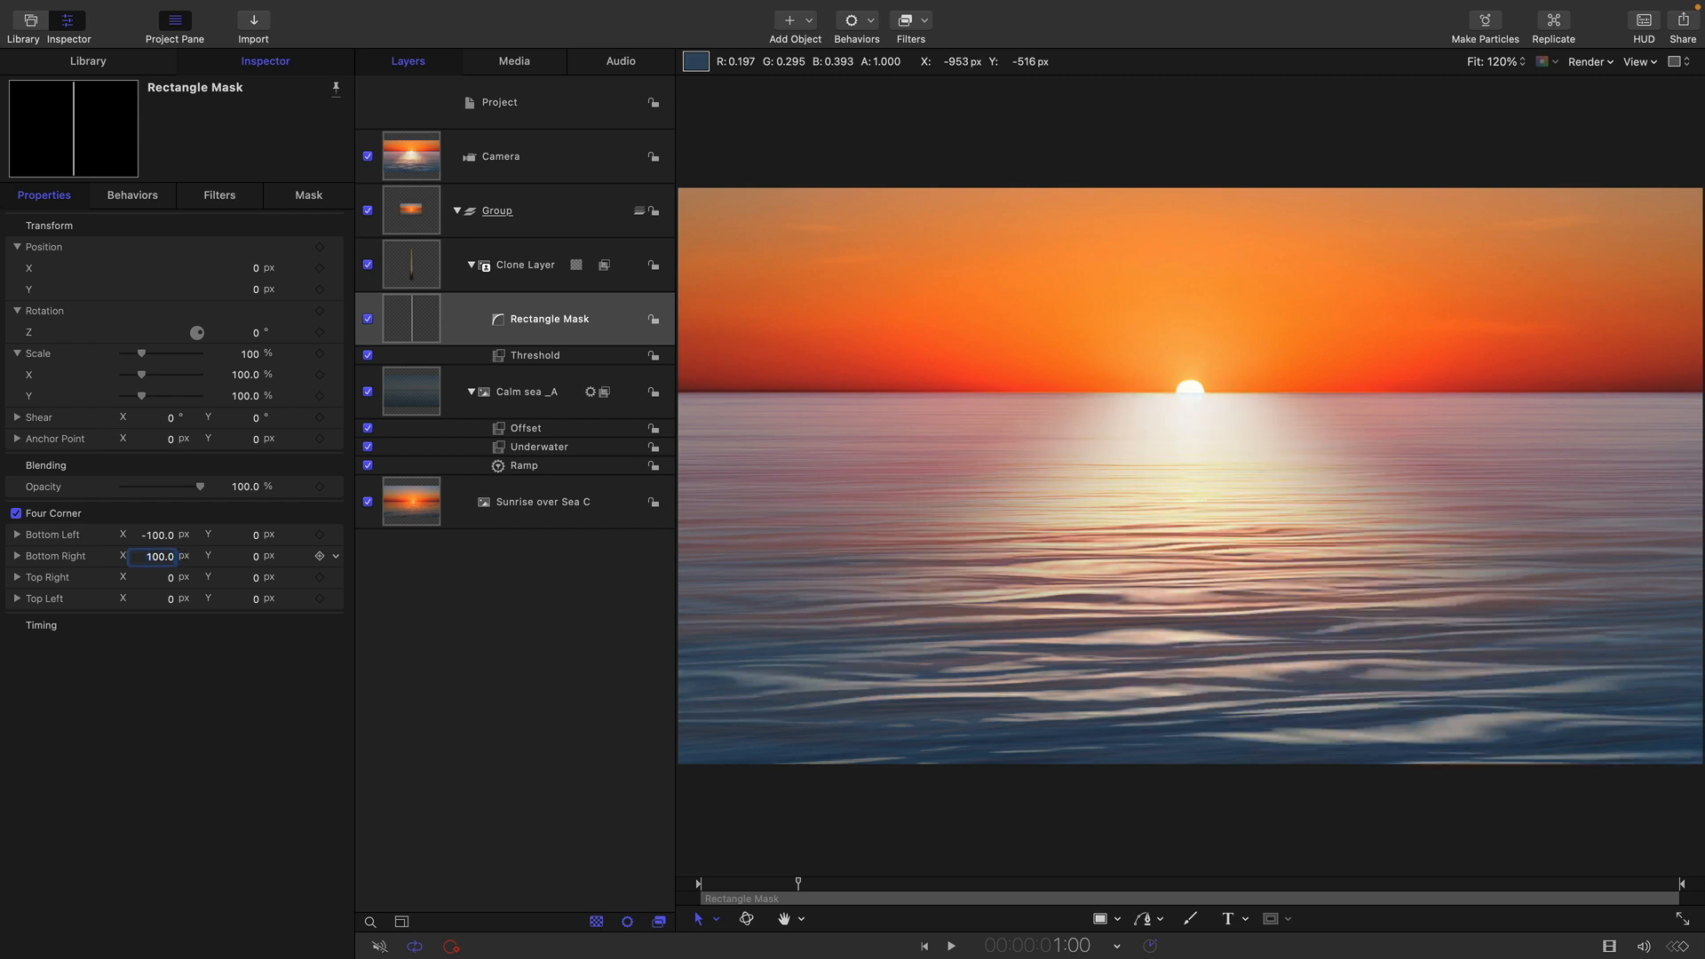
# Play back the animation with the Calm sea _A layer shown and hidden to compare the reflection's look.
pyautogui.click(951, 946)
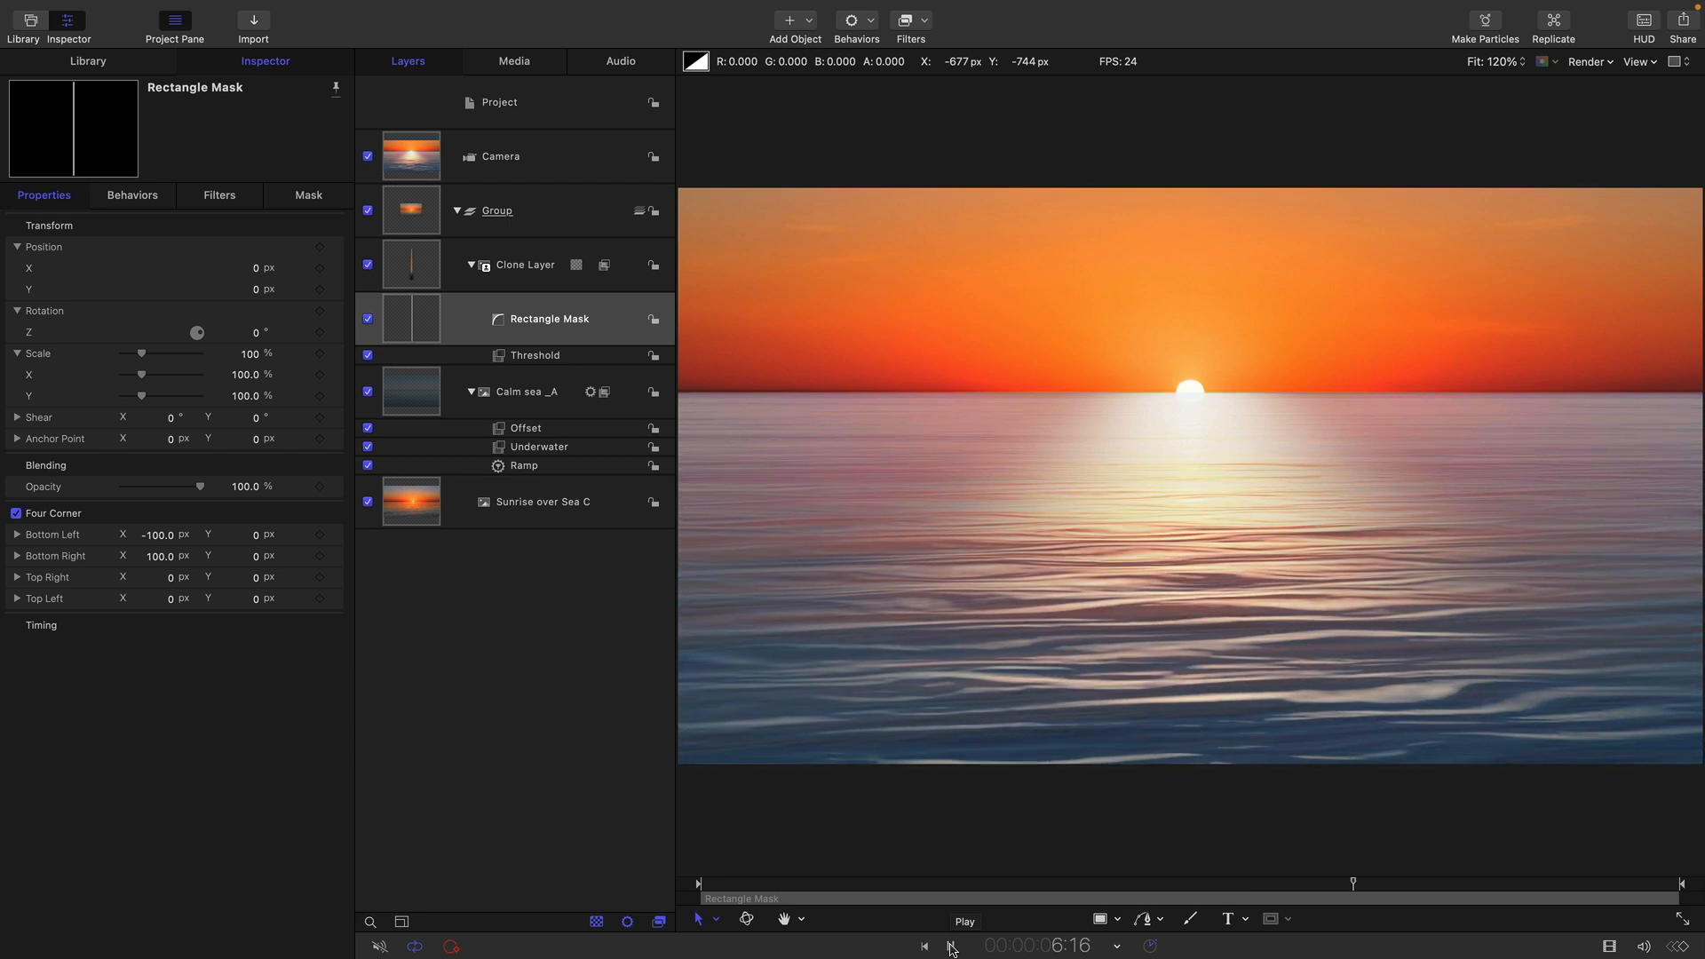
pyautogui.press('space')
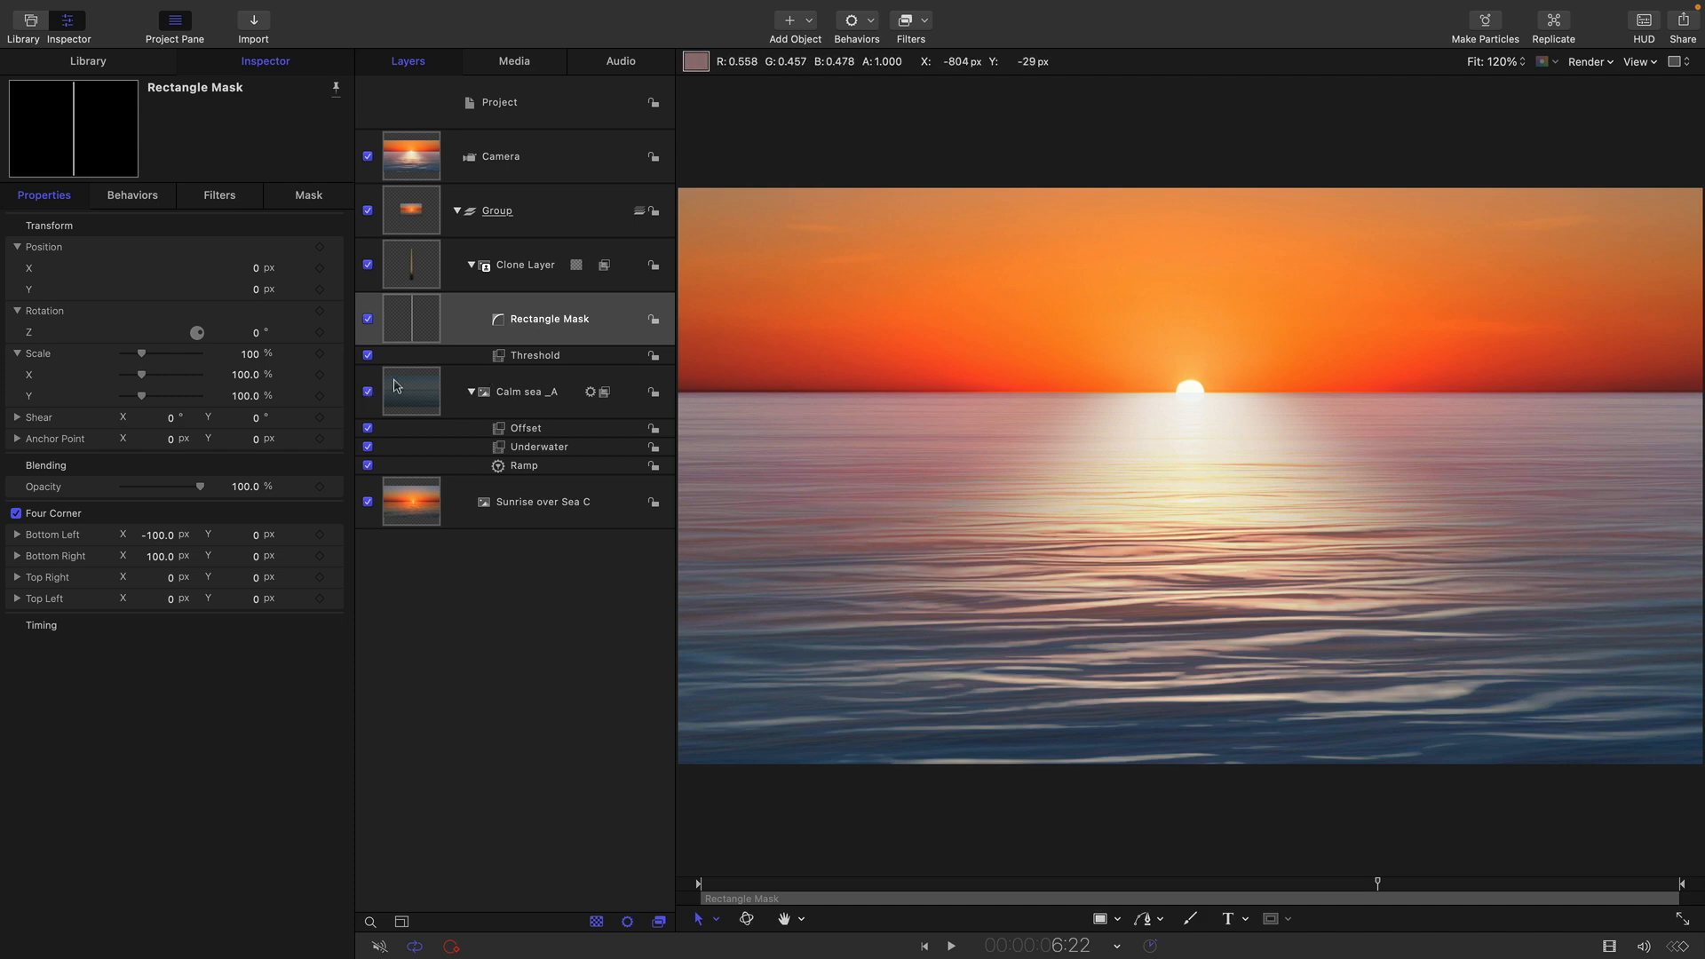
pyautogui.click(367, 393)
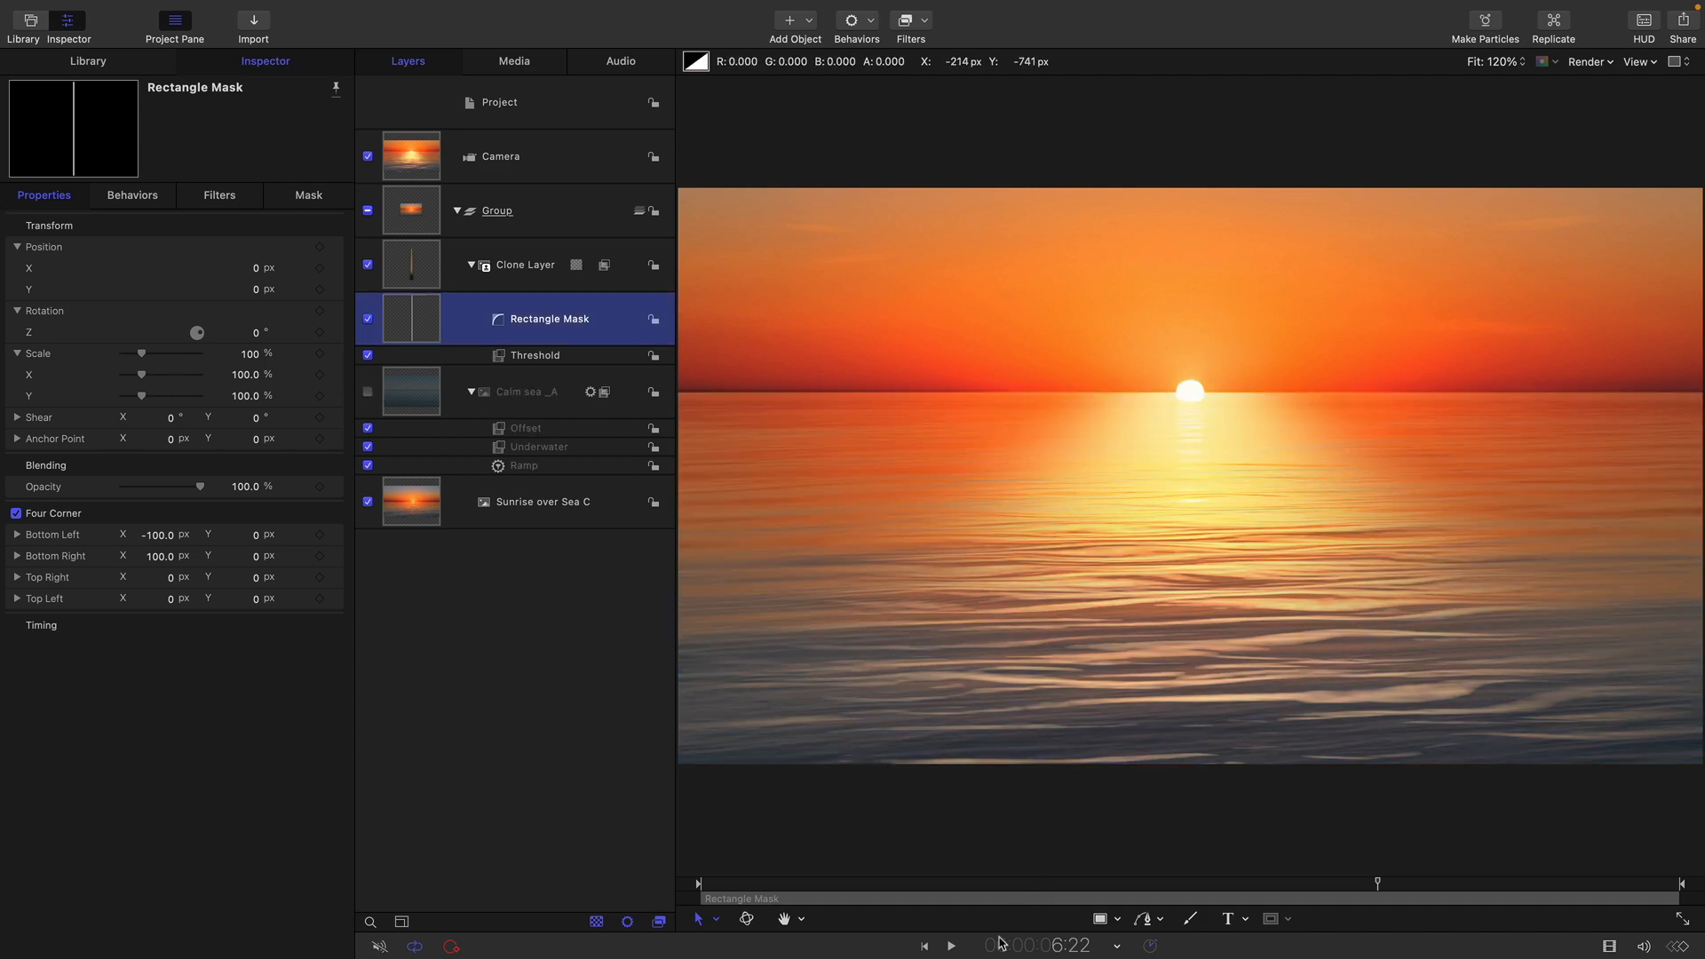
pyautogui.click(951, 947)
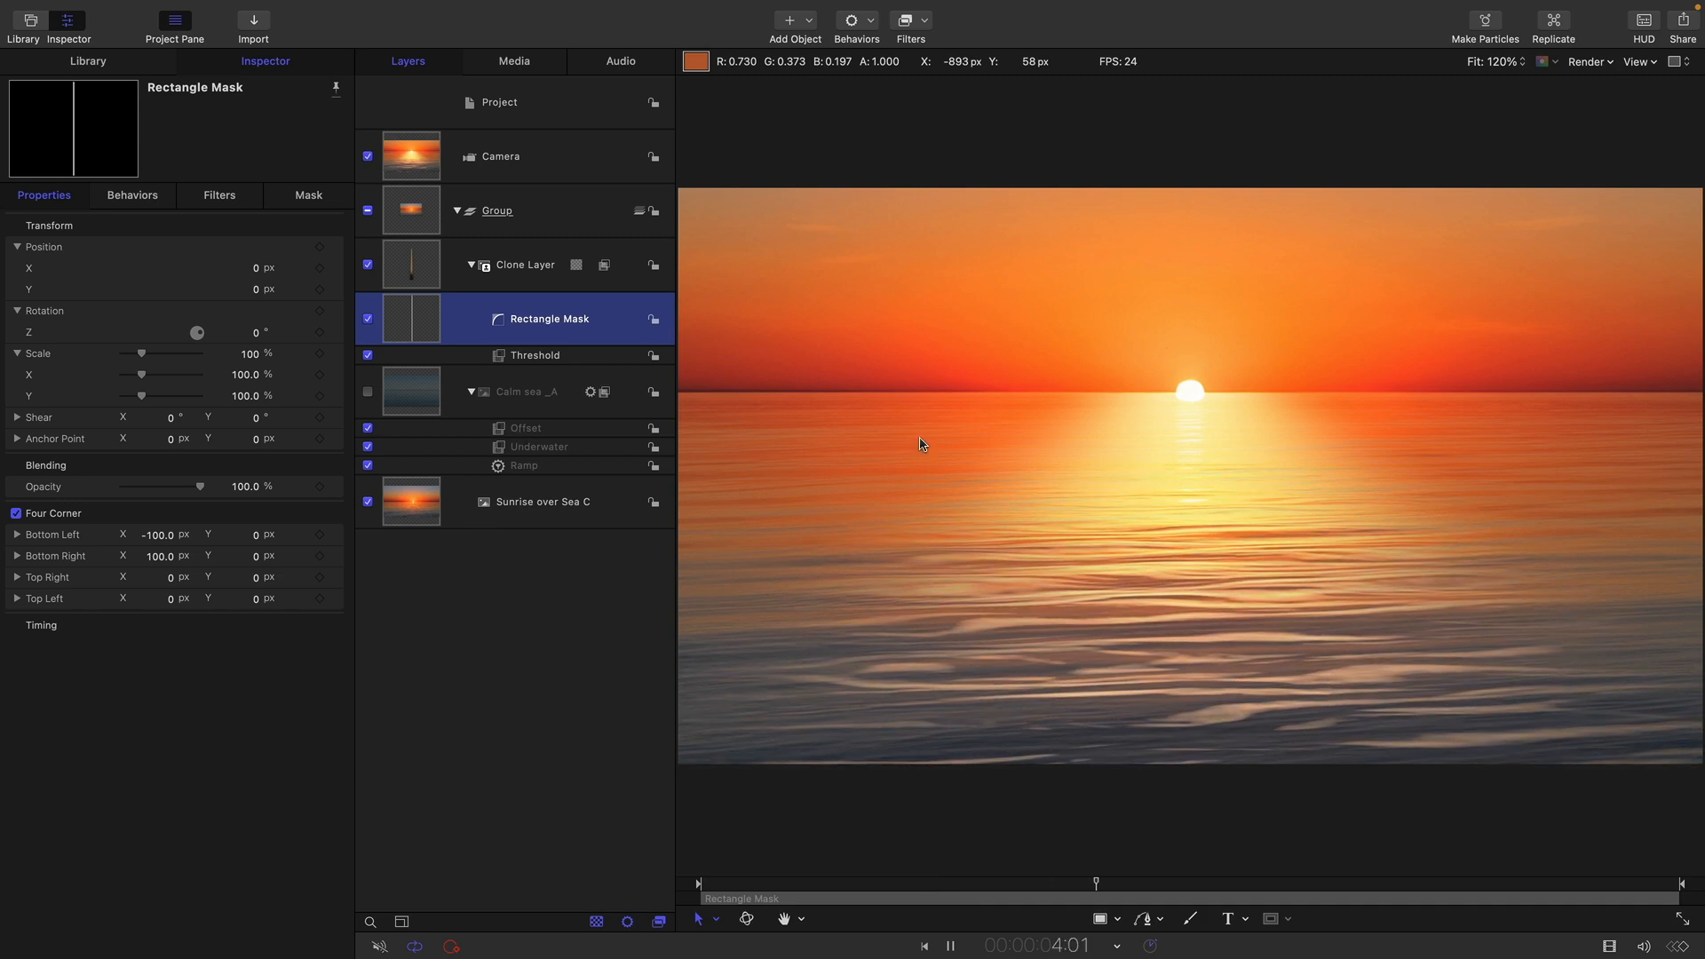
pyautogui.click(368, 391)
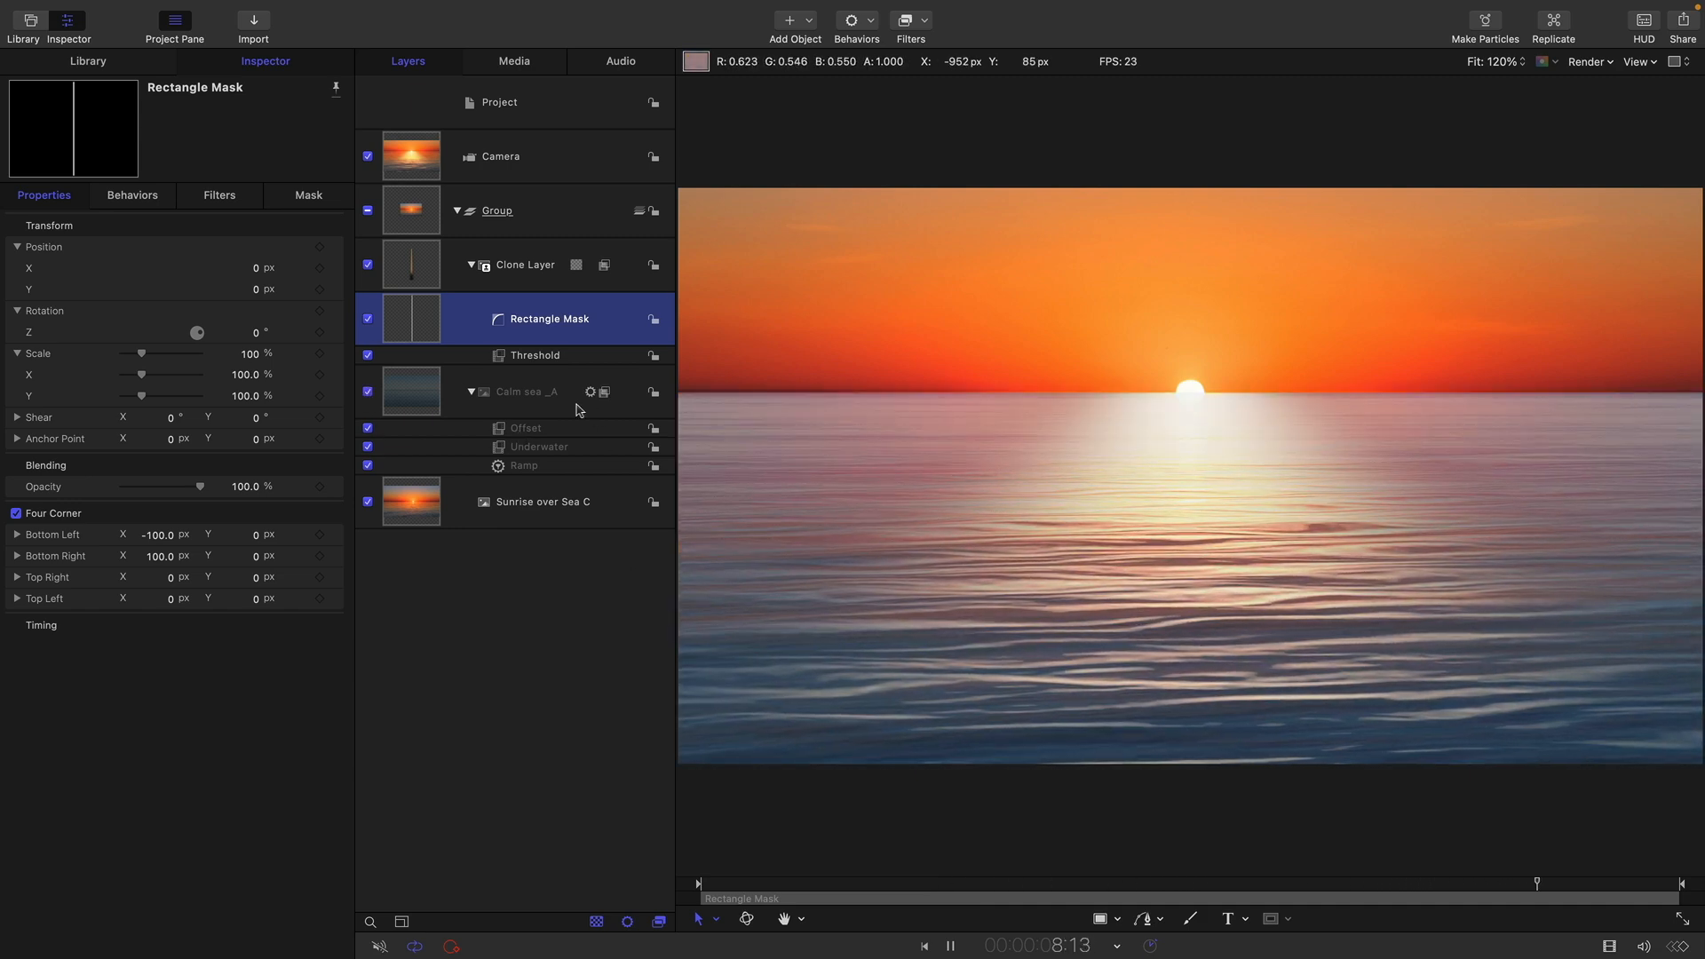
# Add a Color Adjustments filter to the Calm sea _A layer with Highlights Warmth 30 and Exposure -10, and preview it.
pyautogui.click(416, 391)
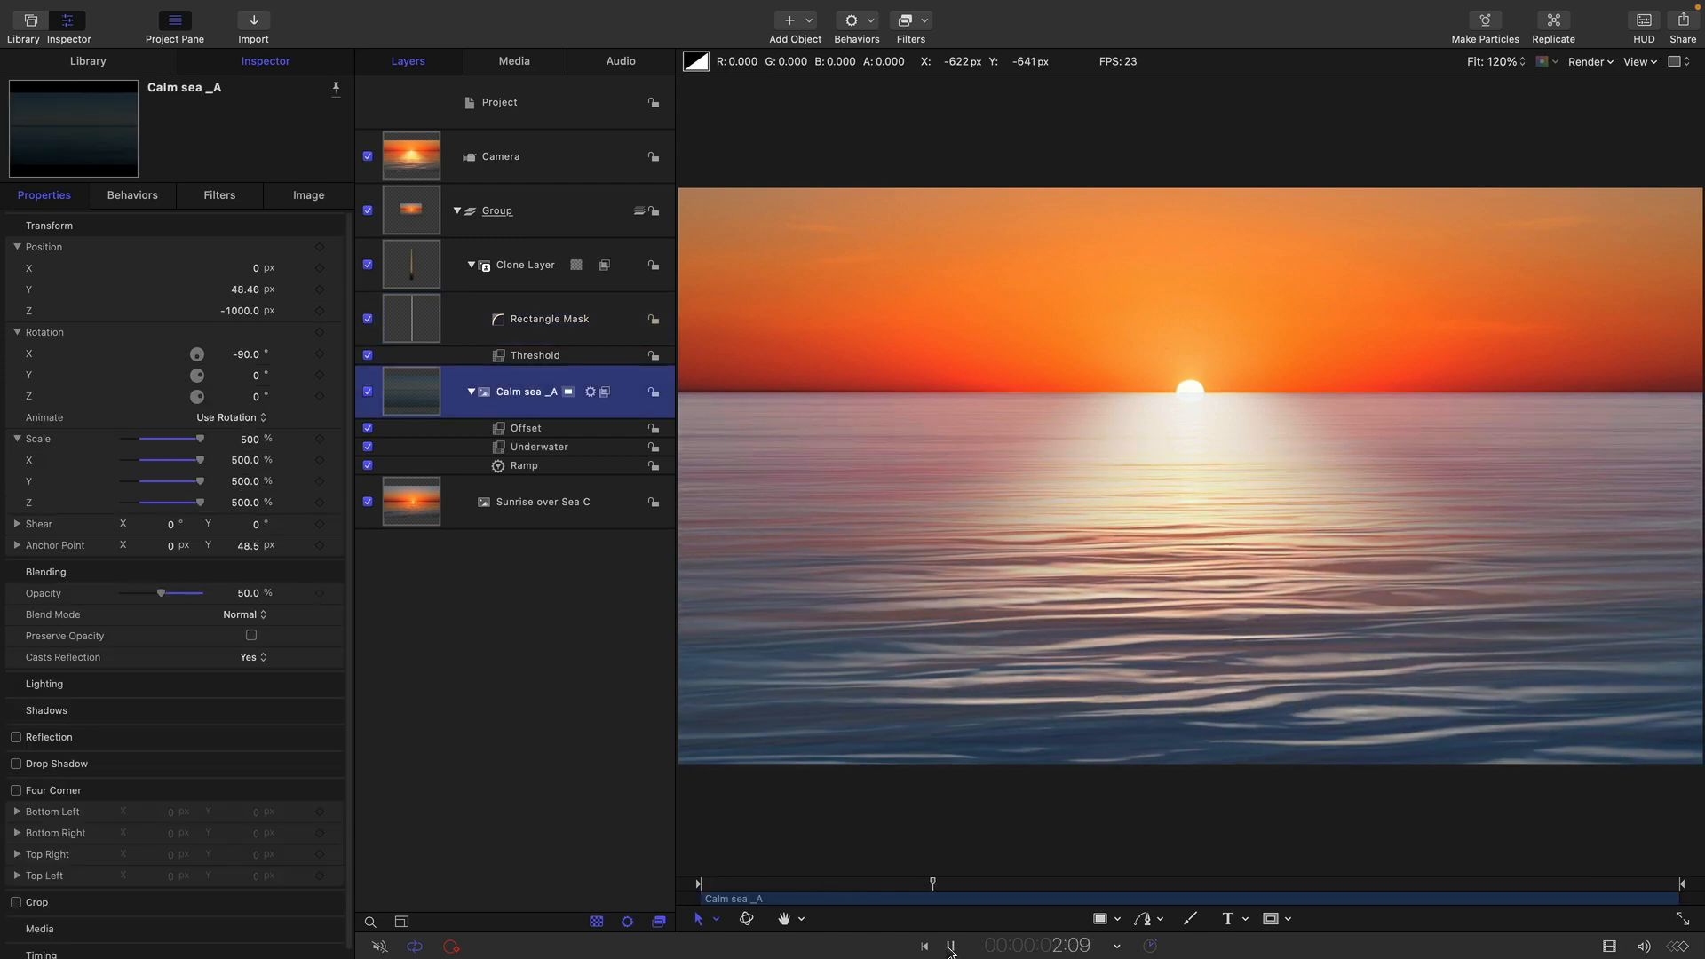
pyautogui.press('space')
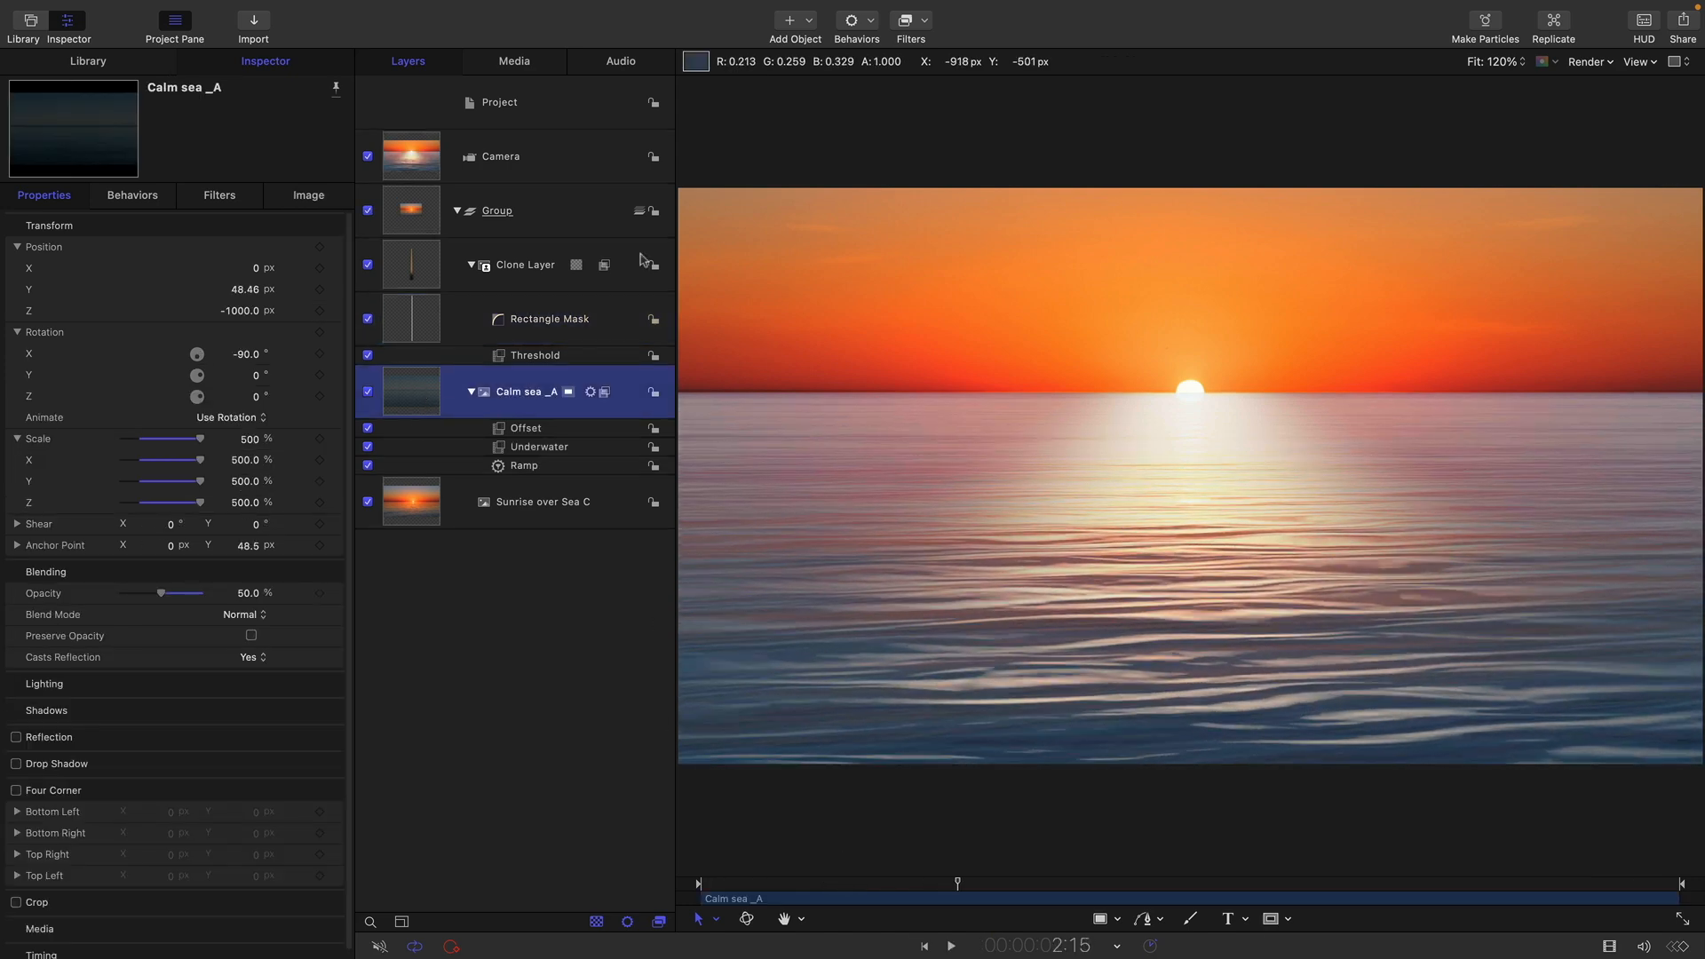
pyautogui.click(914, 22)
pyautogui.moveTo(922, 113)
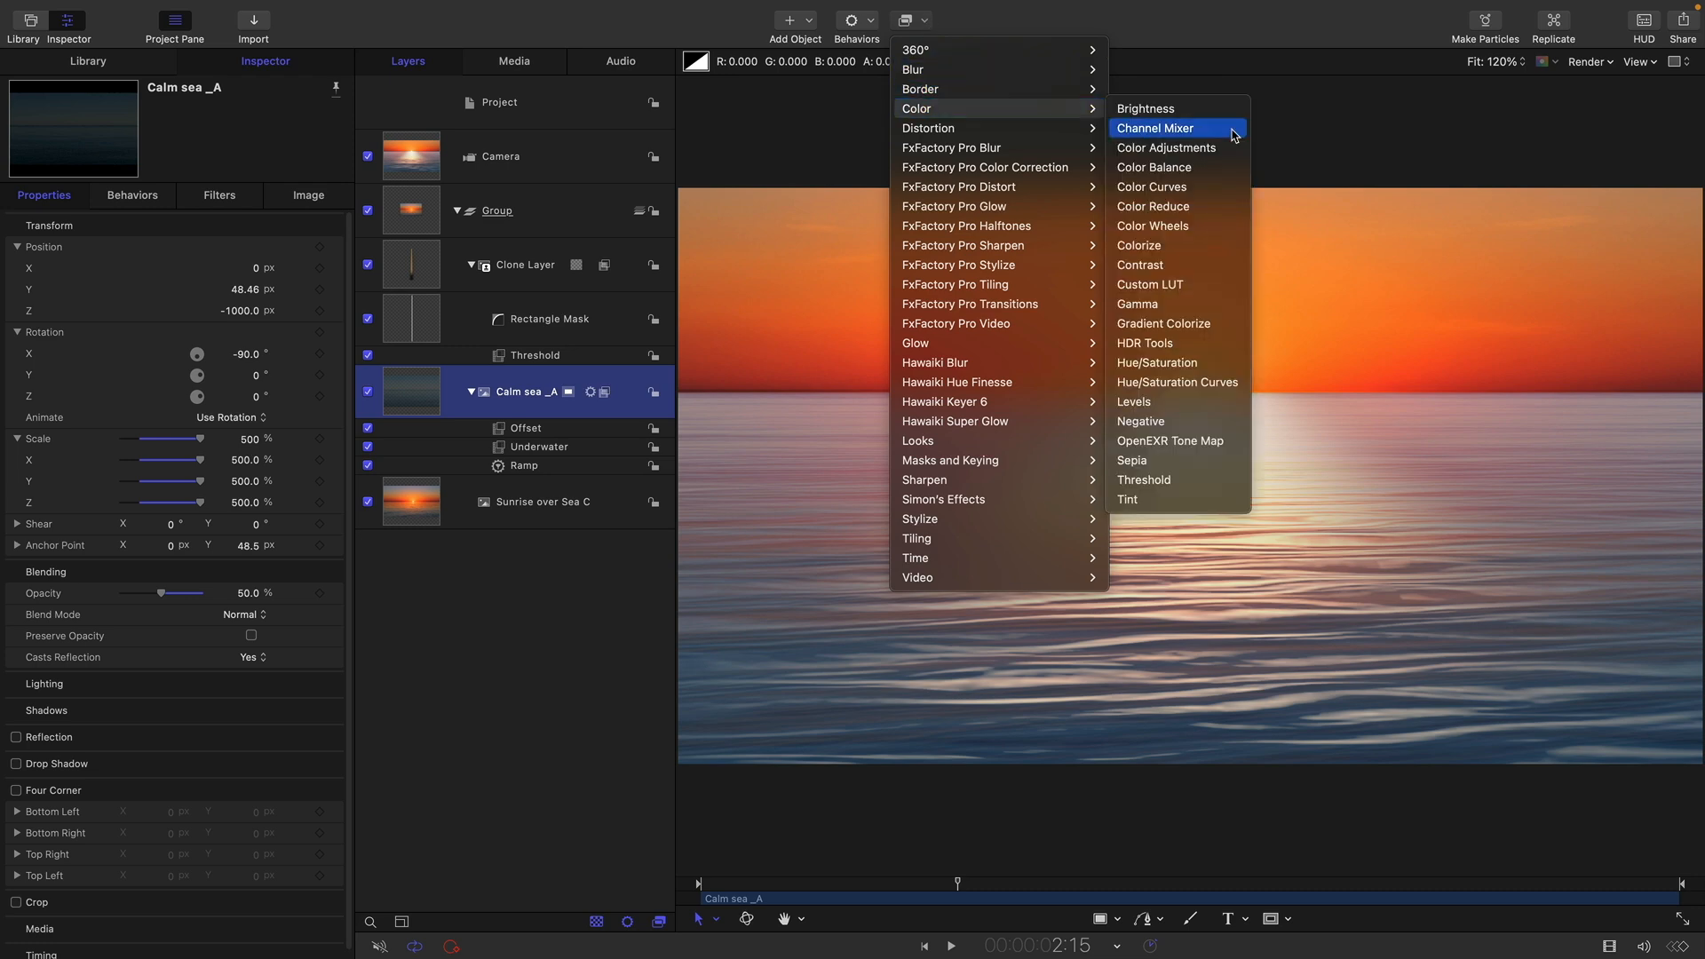
pyautogui.click(1212, 149)
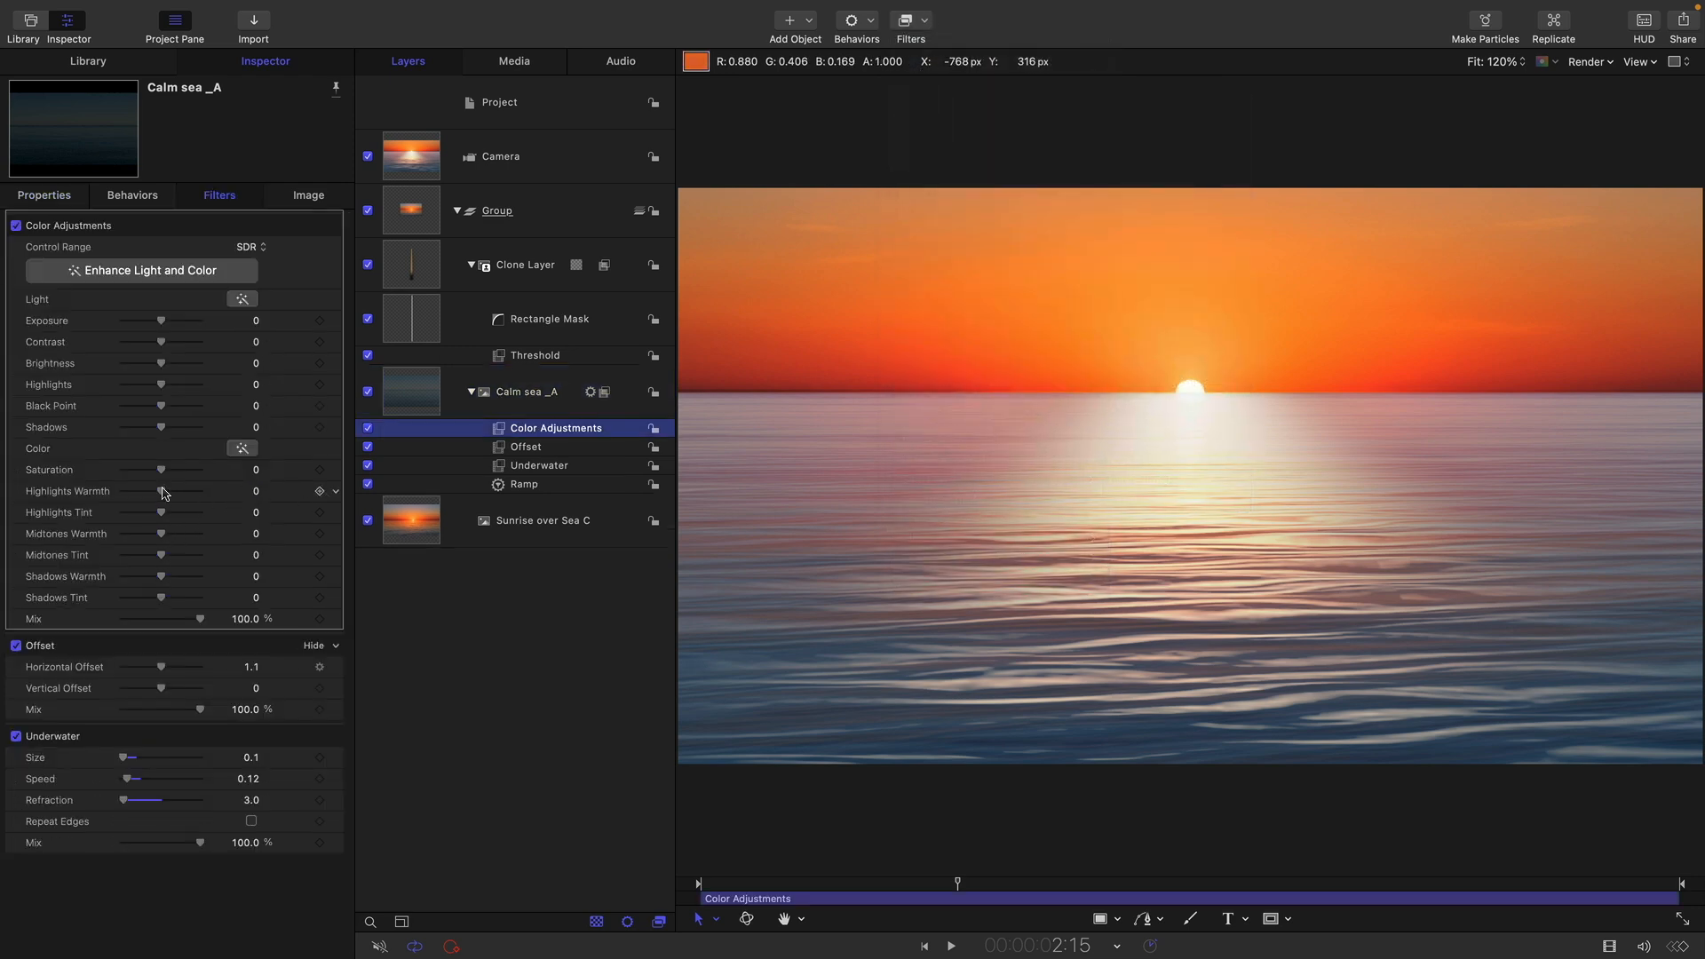
pyautogui.moveTo(161, 491); pyautogui.dragTo(174, 493)
pyautogui.moveTo(161, 321); pyautogui.dragTo(163, 325)
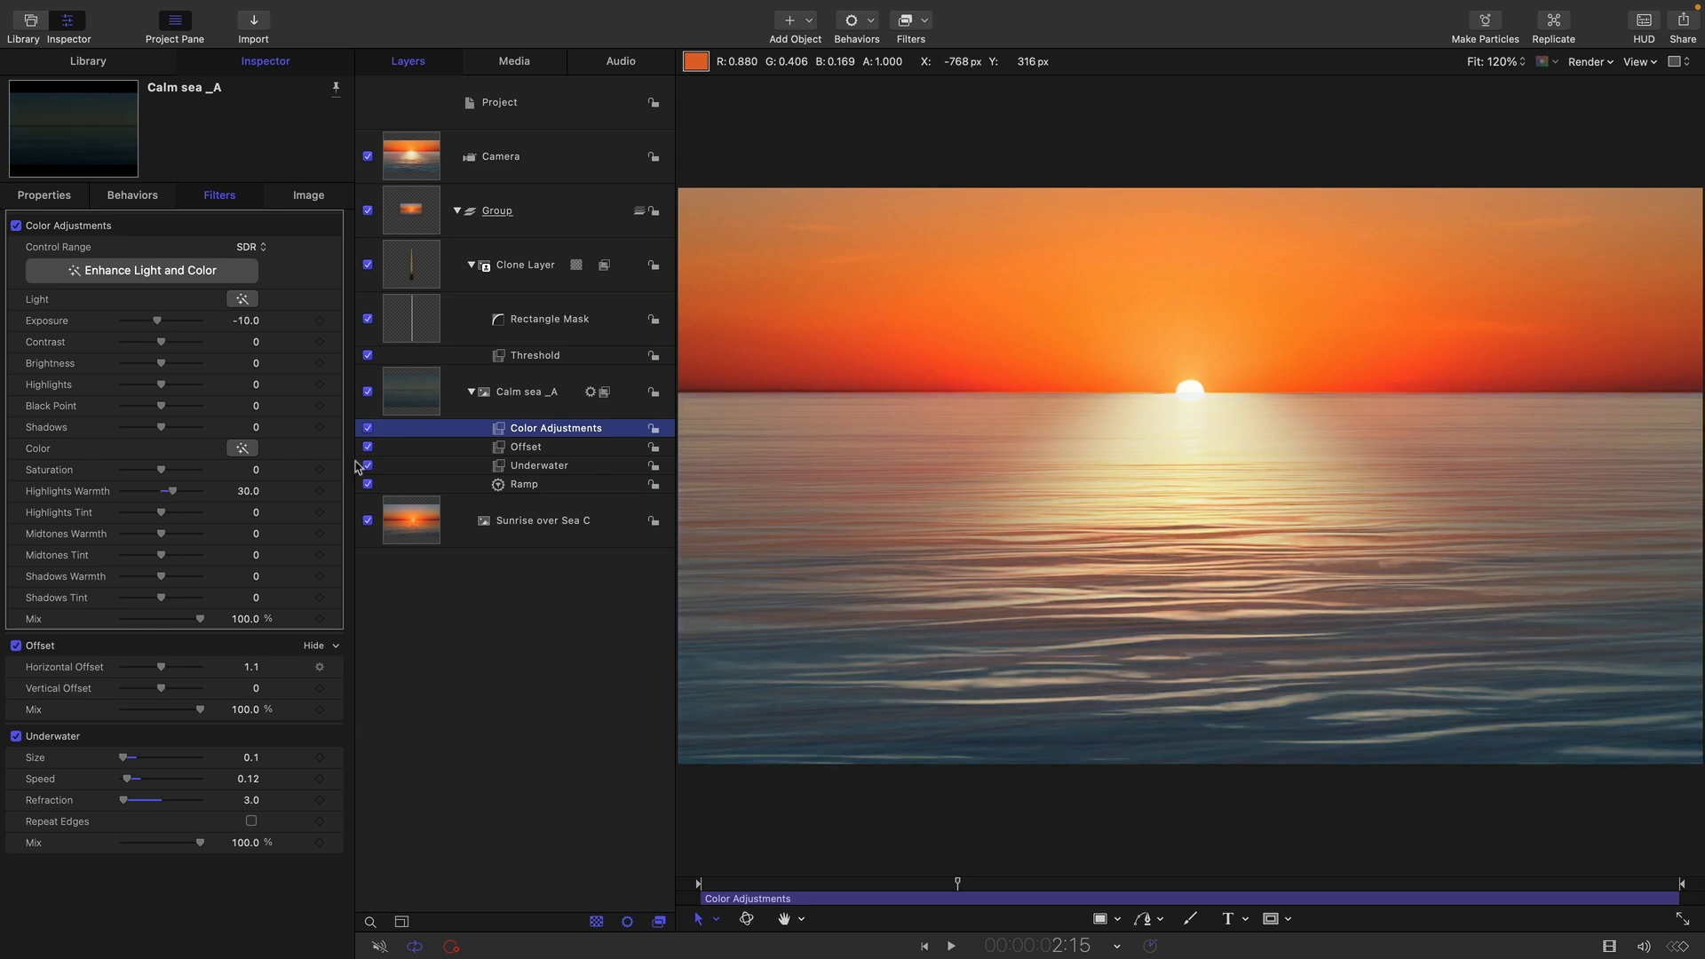
pyautogui.click(949, 947)
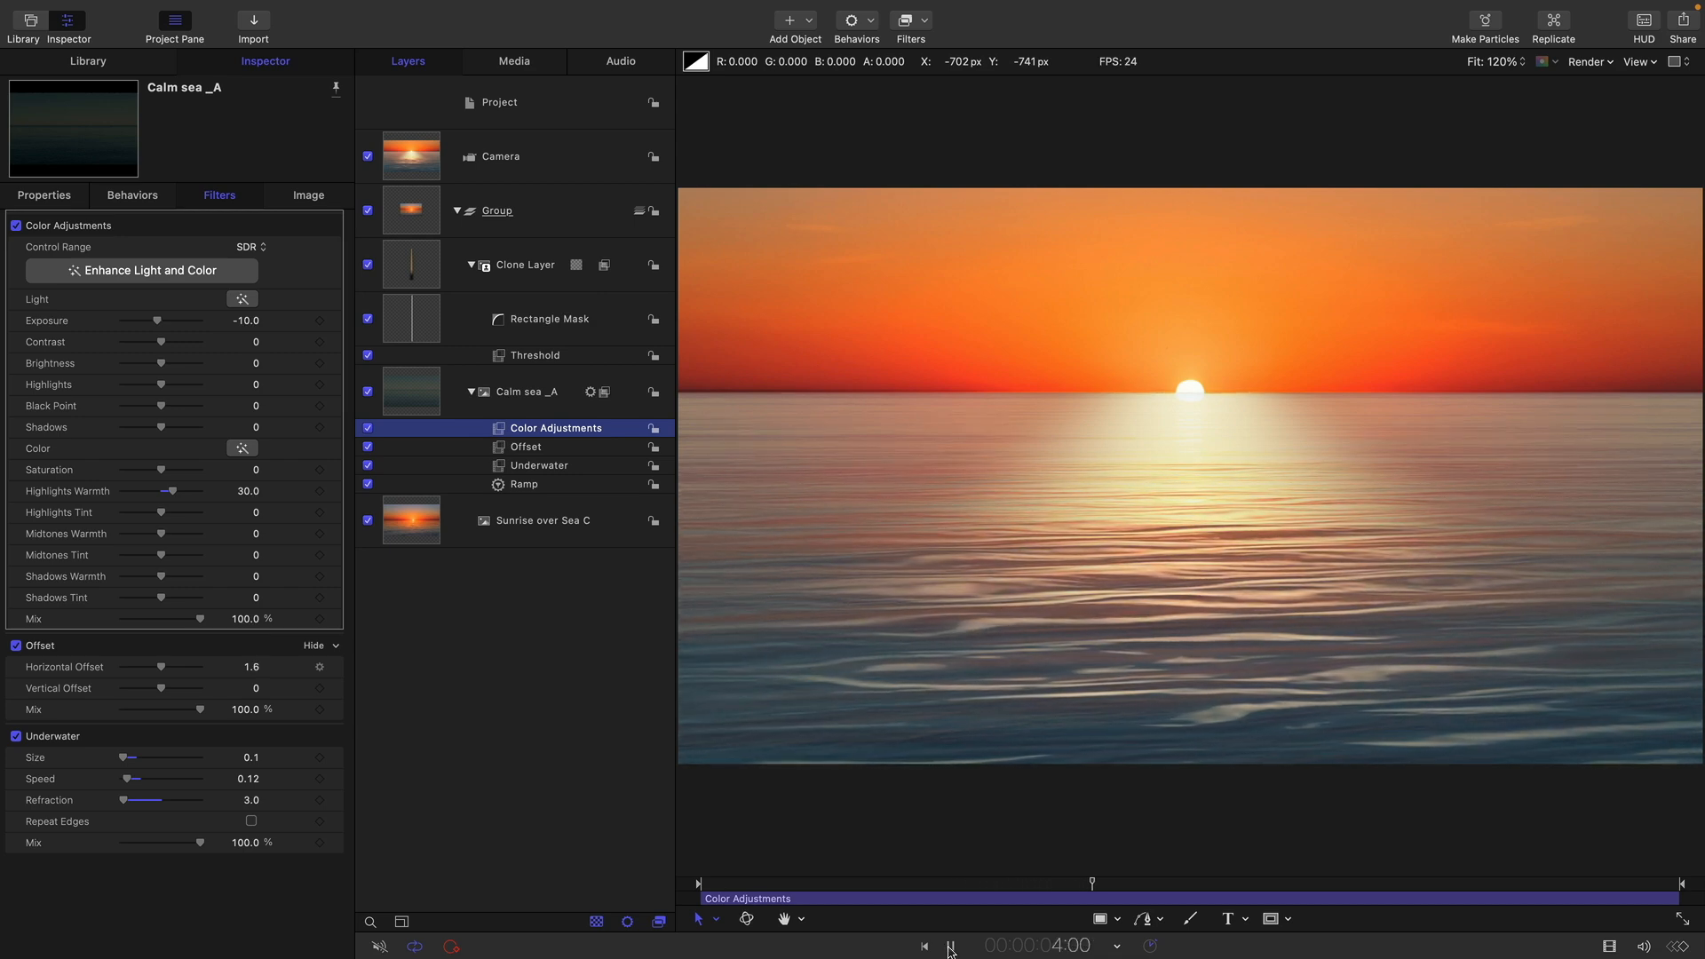
pyautogui.click(950, 947)
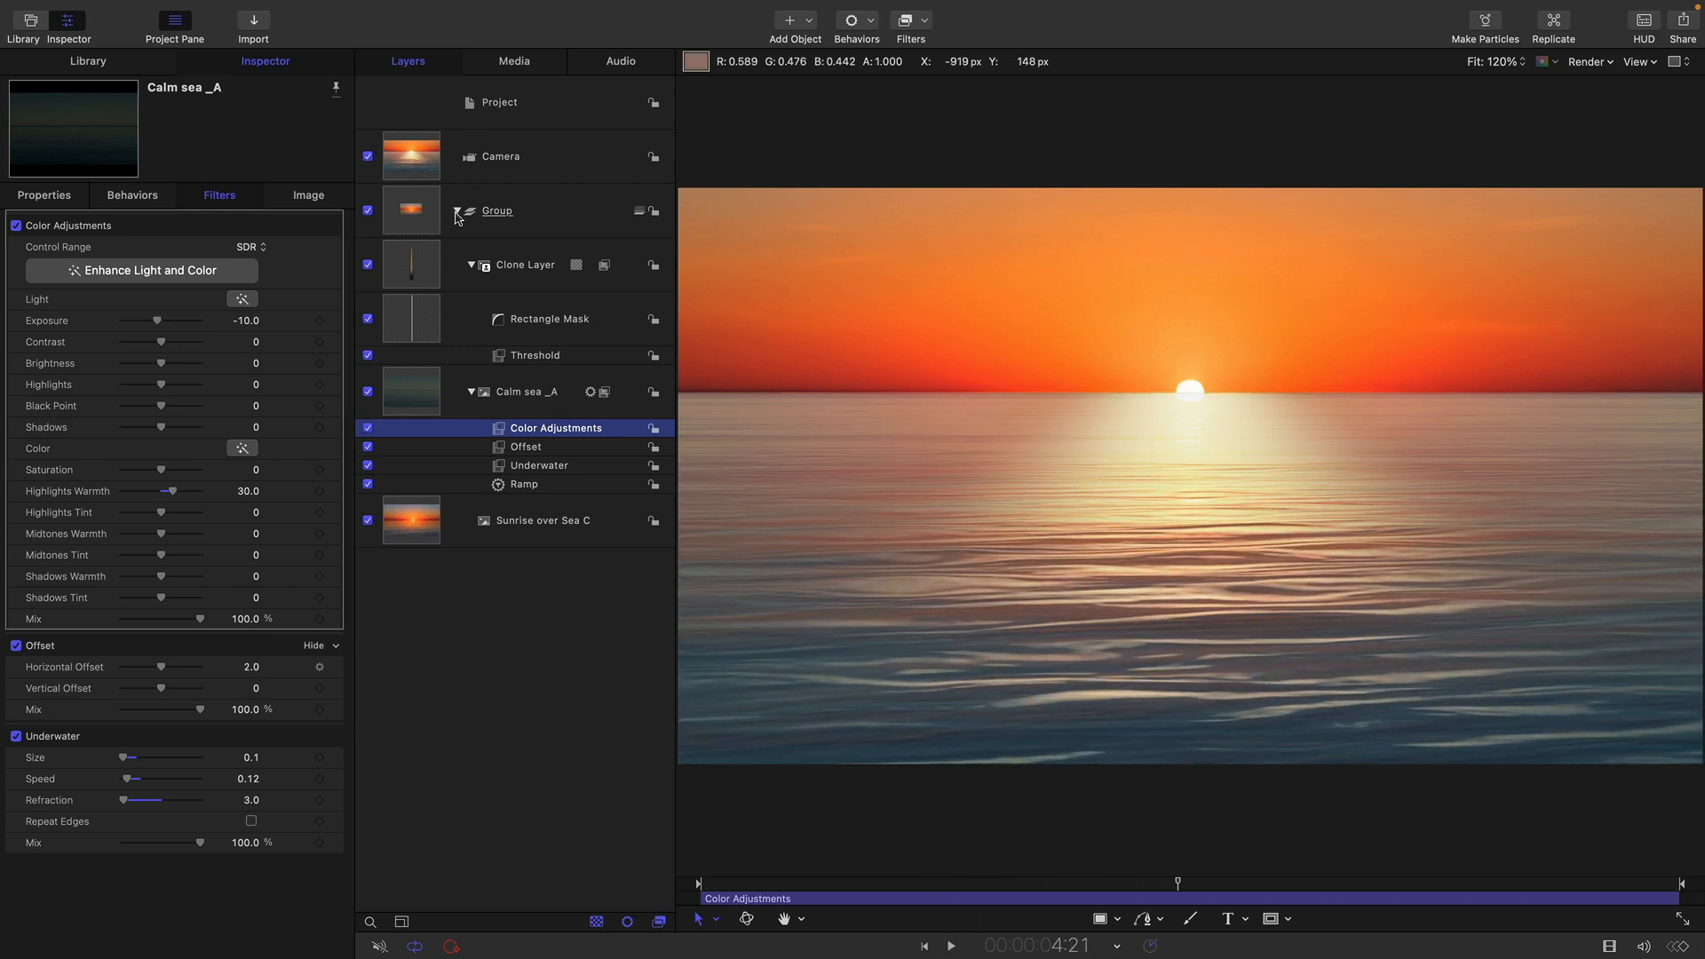
# Rename the group containing the ocean layers to Sea.
pyautogui.doubleClick(498, 213)
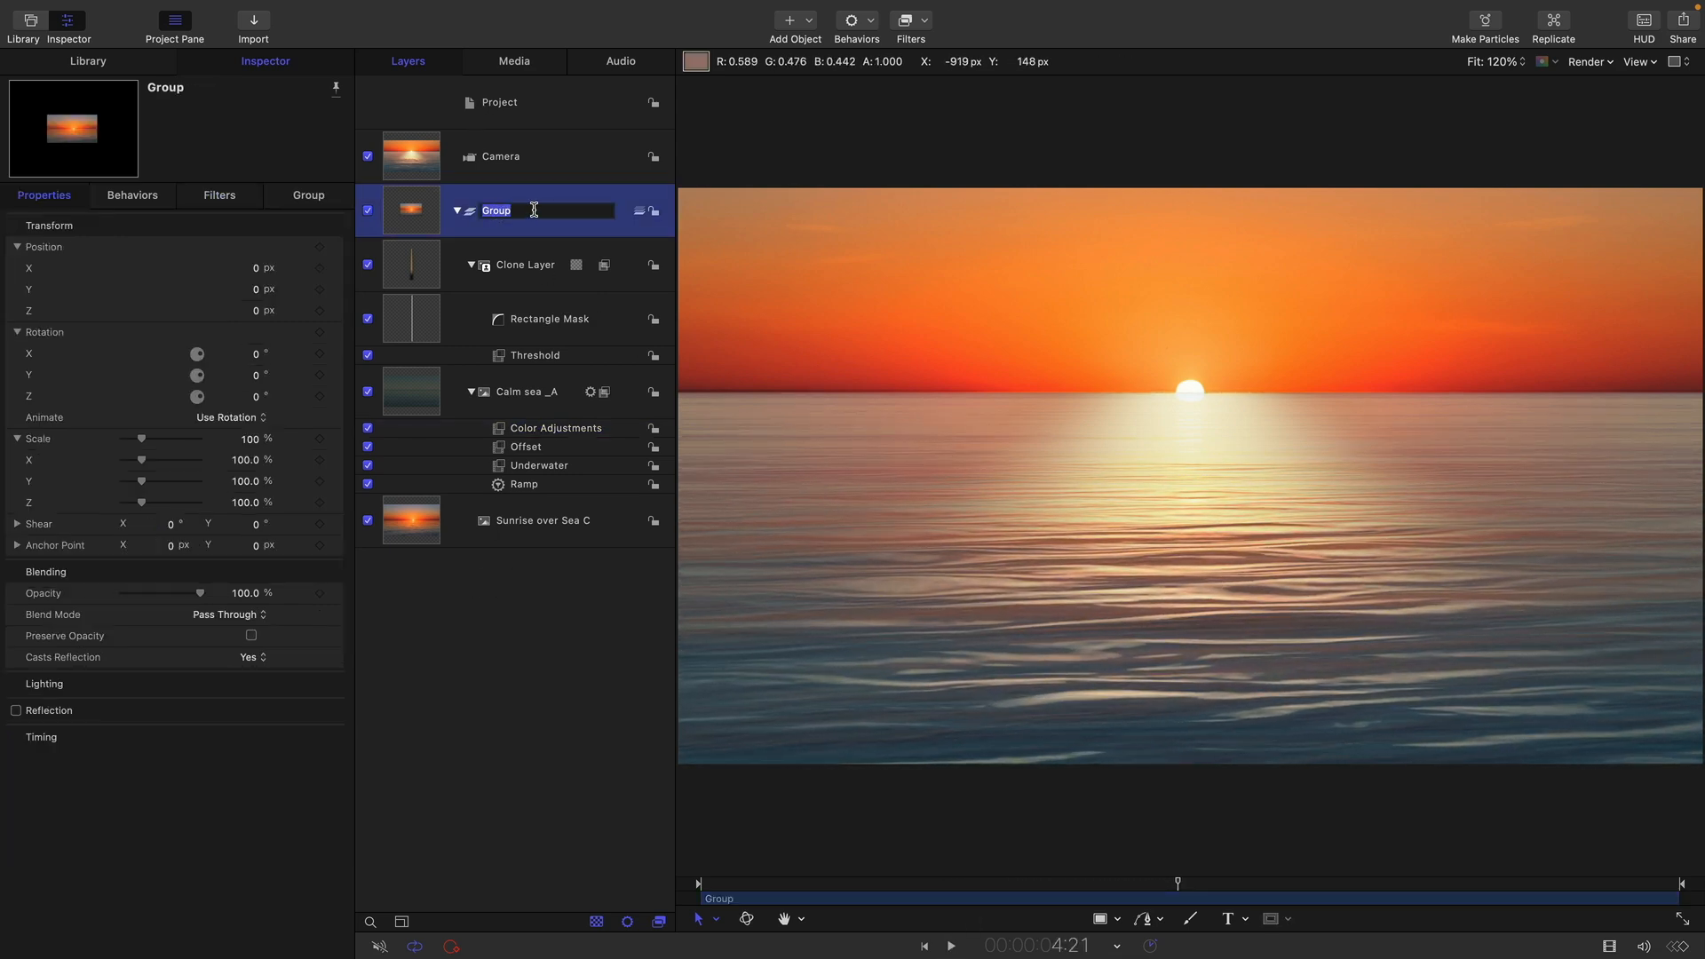
pyautogui.write('Sea')
pyautogui.click(604, 144)
# Create a new group at the project's top level and add a Lens Flare generator to it.
pyautogui.click(531, 110)
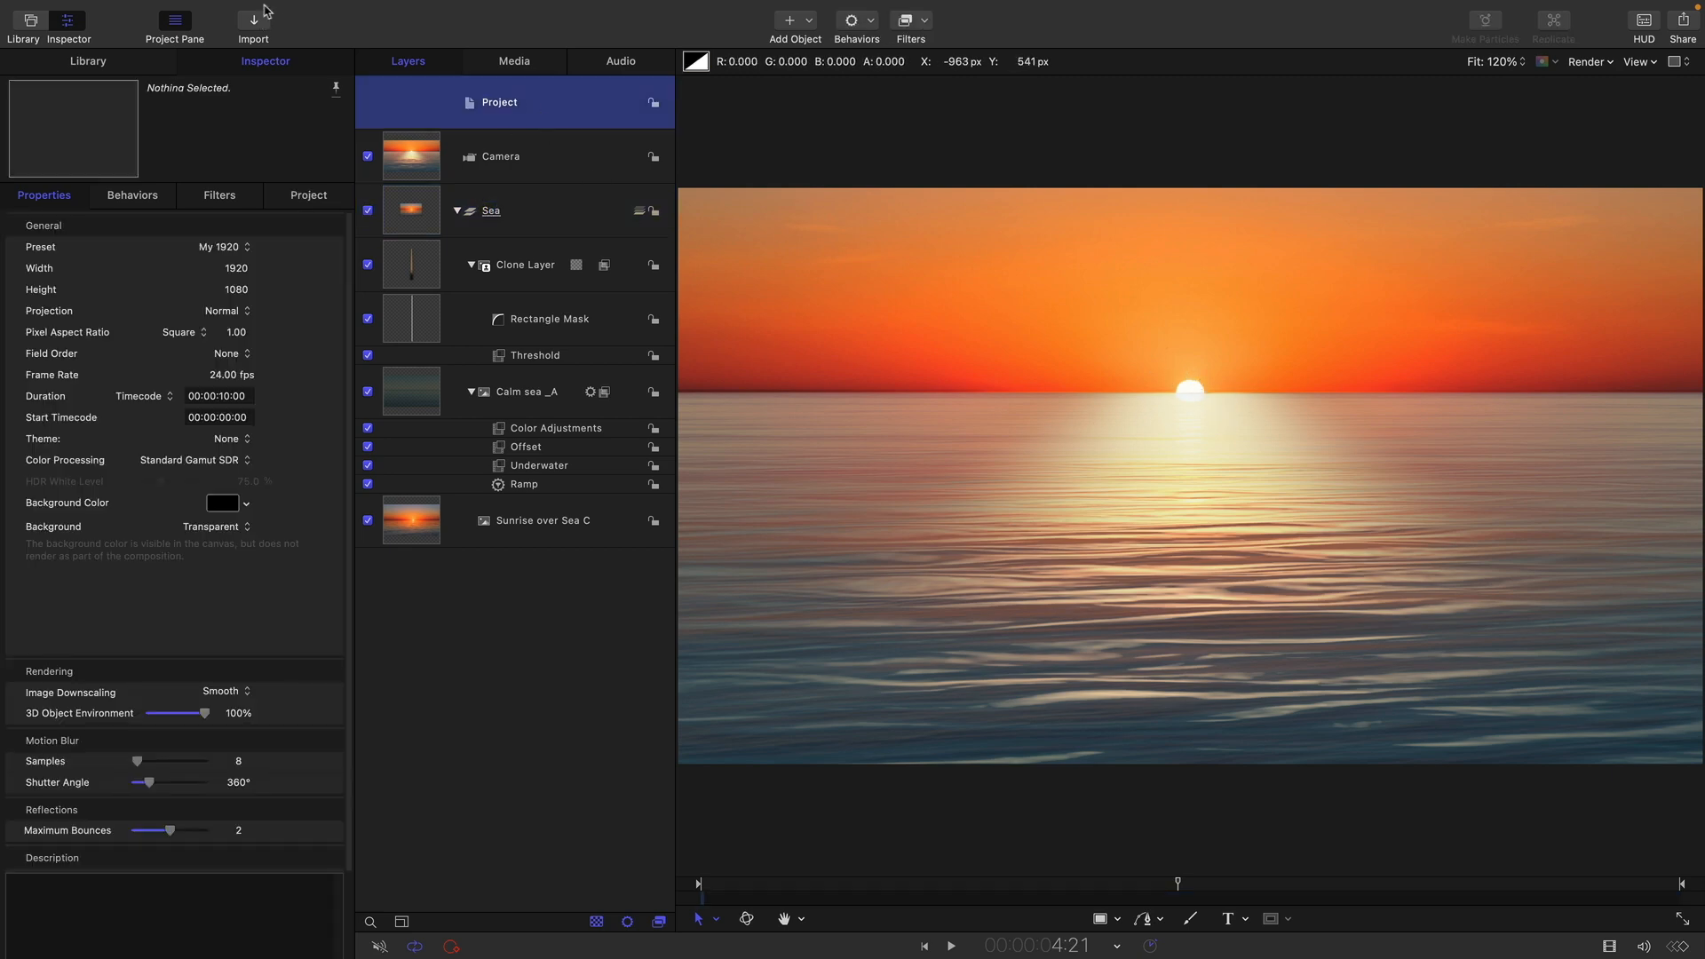
pyautogui.click(245, 10)
pyautogui.click(266, 32)
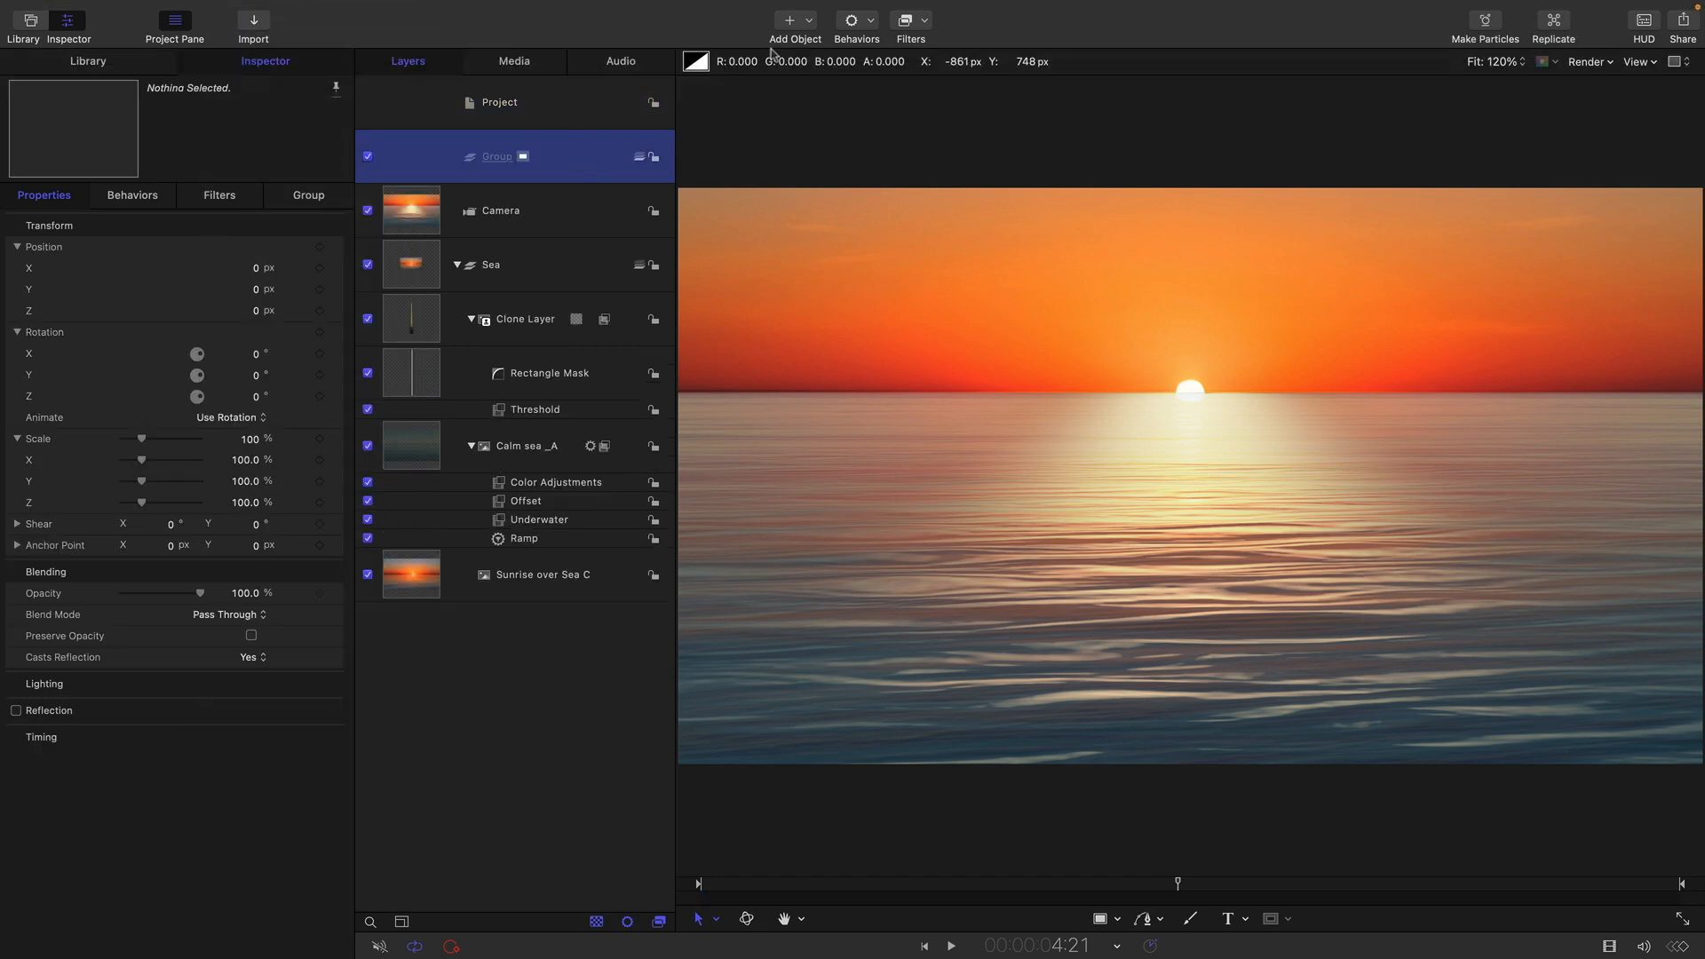
pyautogui.click(806, 21)
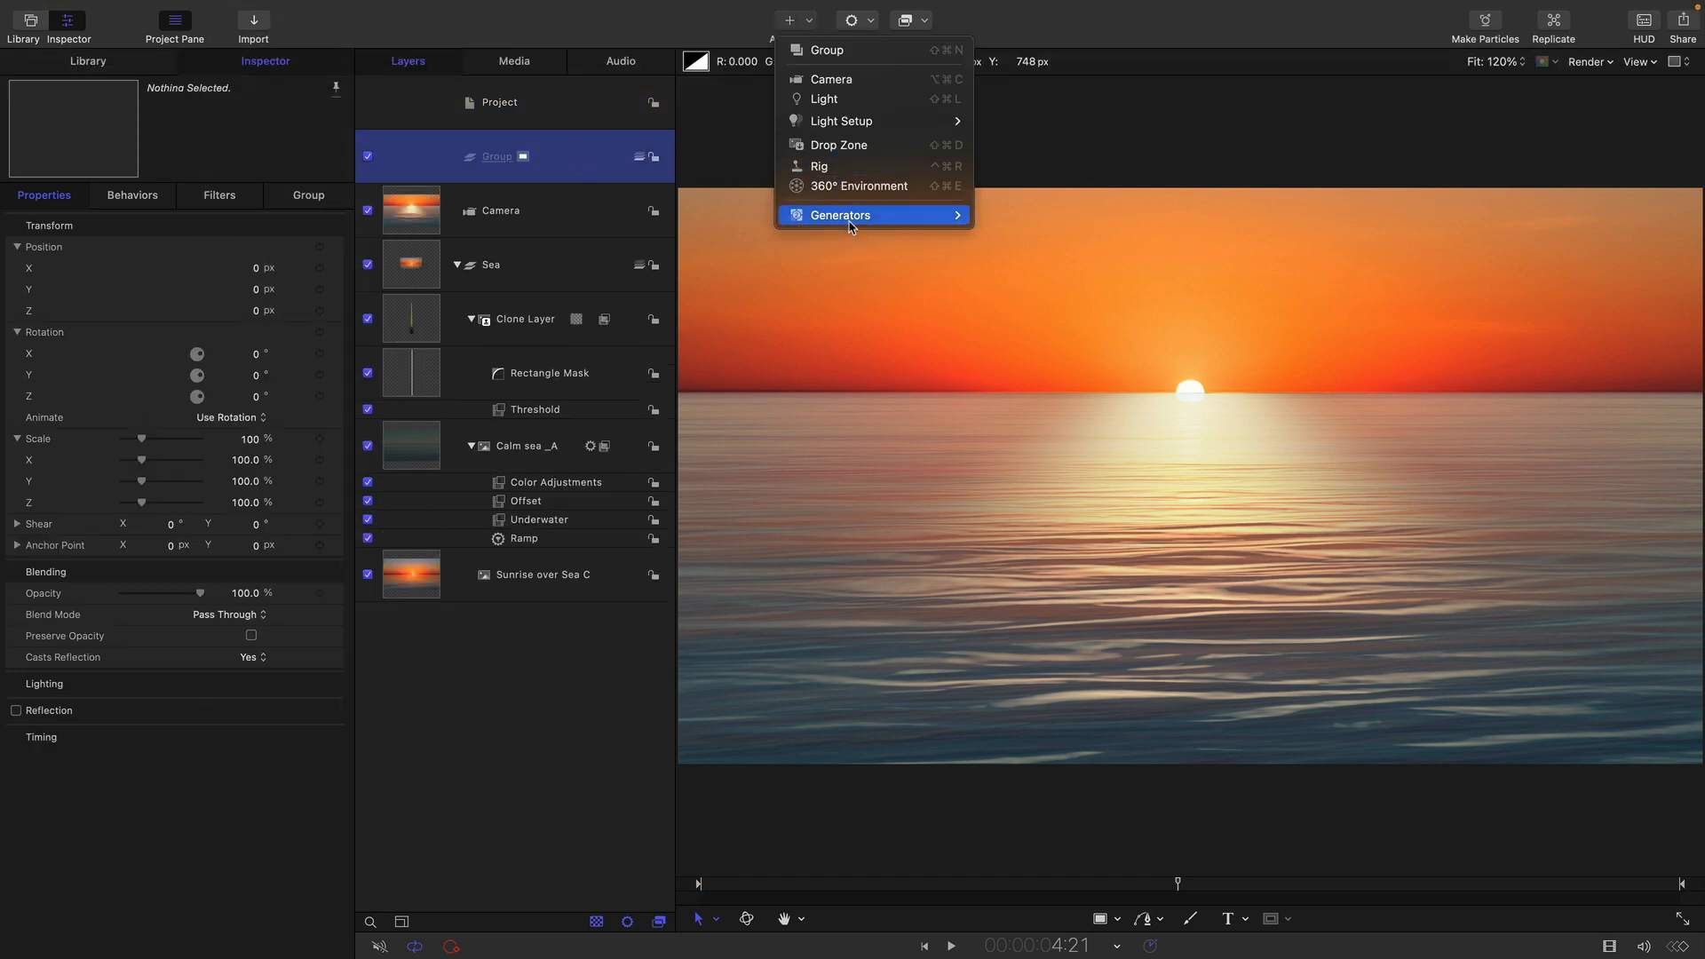
pyautogui.moveTo(840, 215)
pyautogui.moveTo(1012, 234)
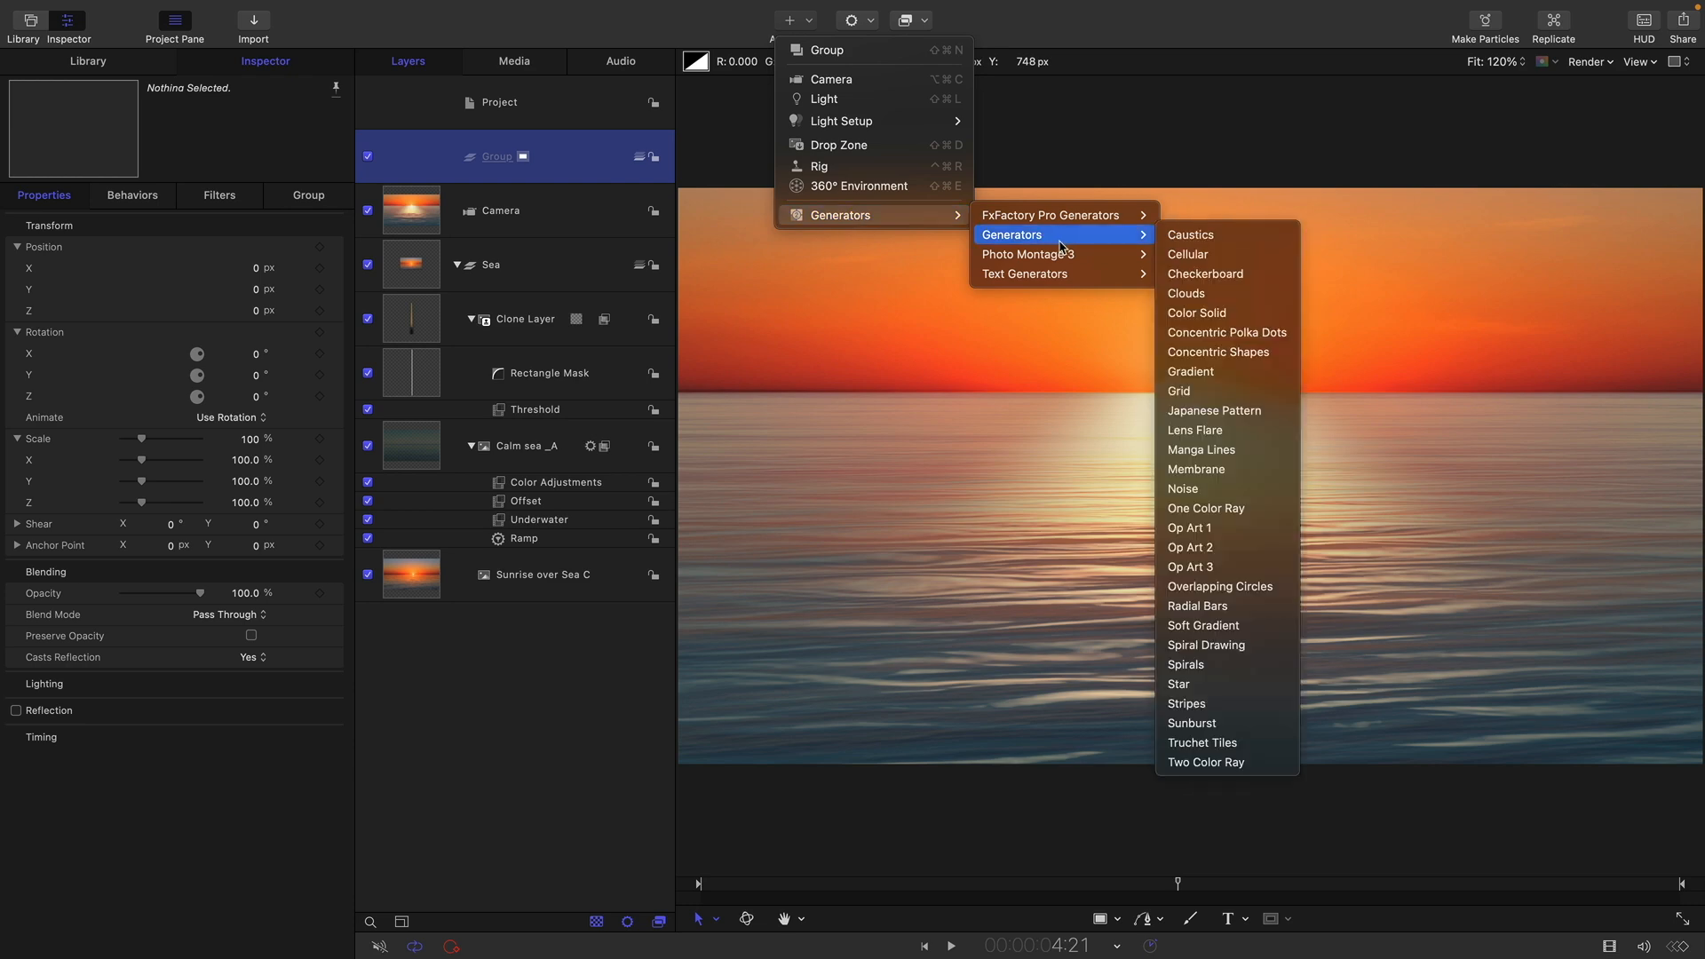
pyautogui.click(1194, 430)
# Set the lens flare's width and height to 5000 each.
pyautogui.click(253, 246)
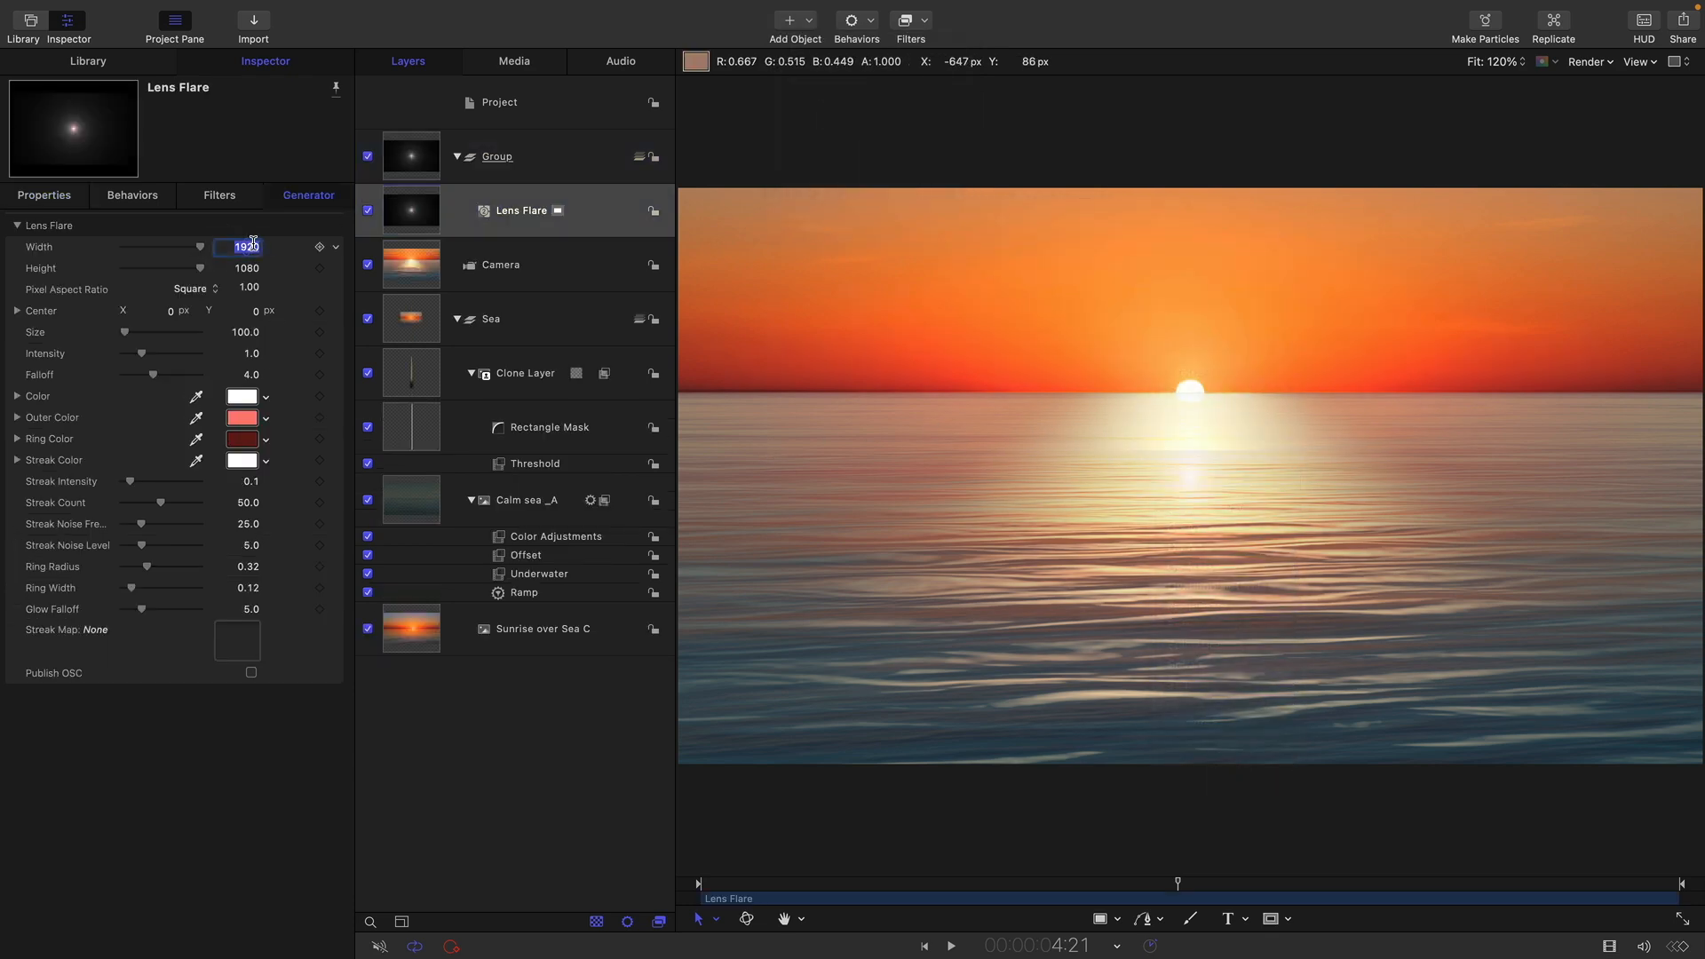
pyautogui.write('5000')
pyautogui.press('Tab')
pyautogui.write('5')
pyautogui.press('Return')
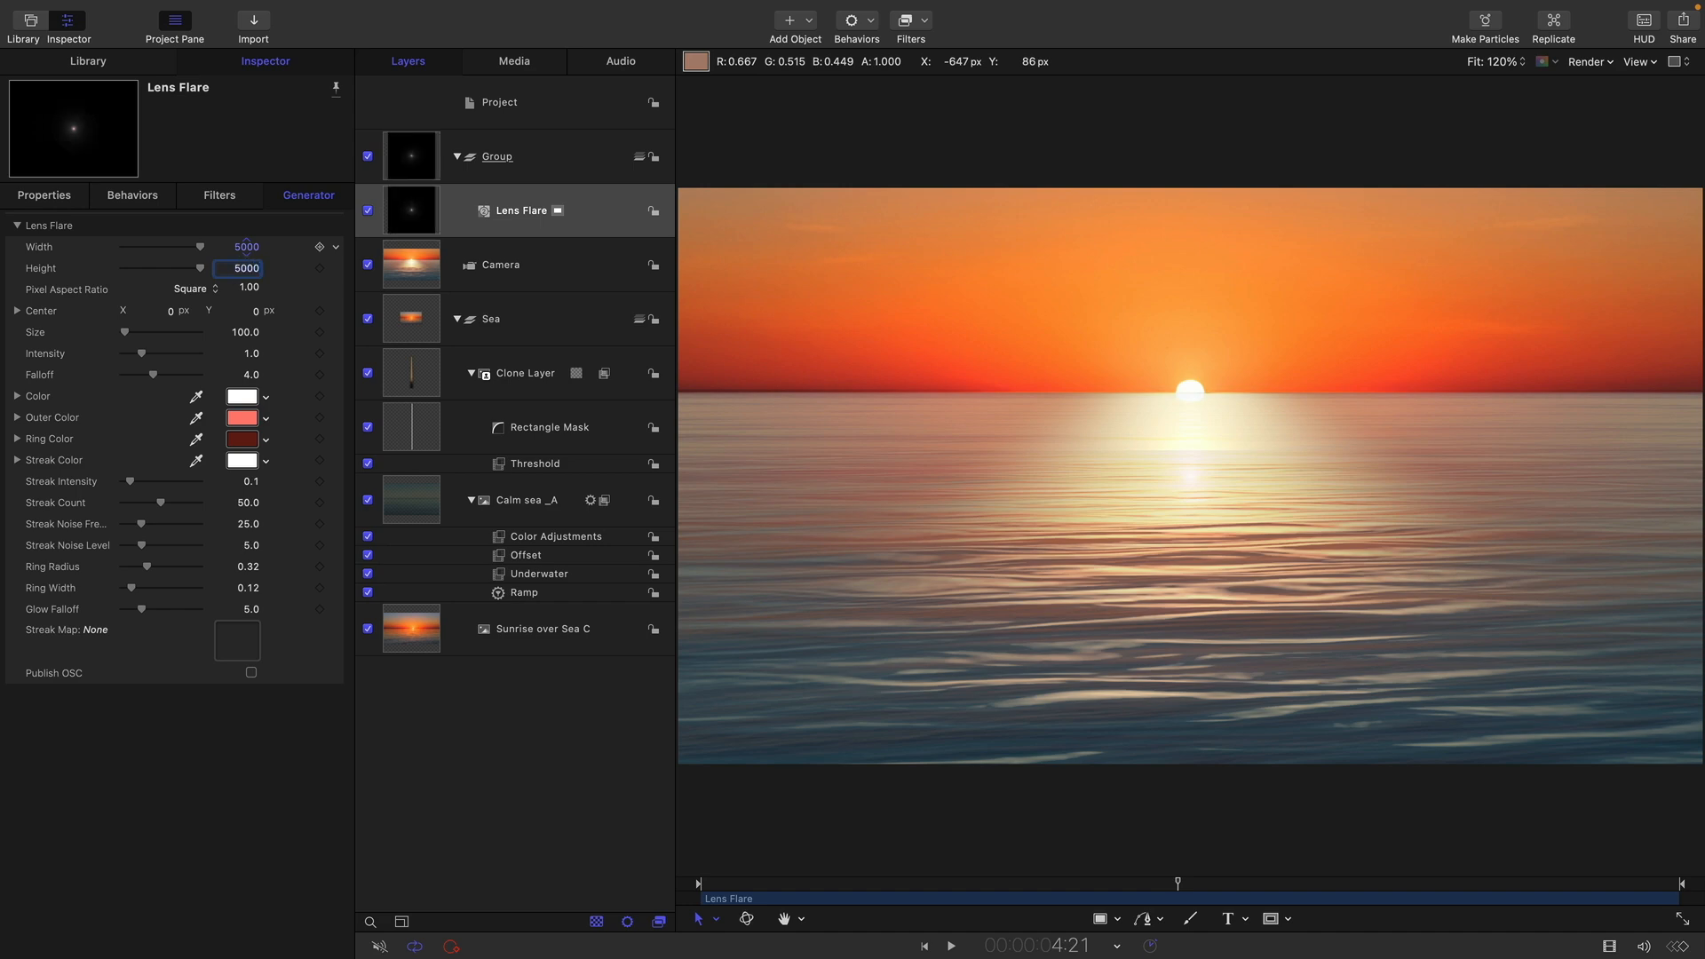
# Set the lens flare's Z position to -999 px.
pyautogui.click(64, 193)
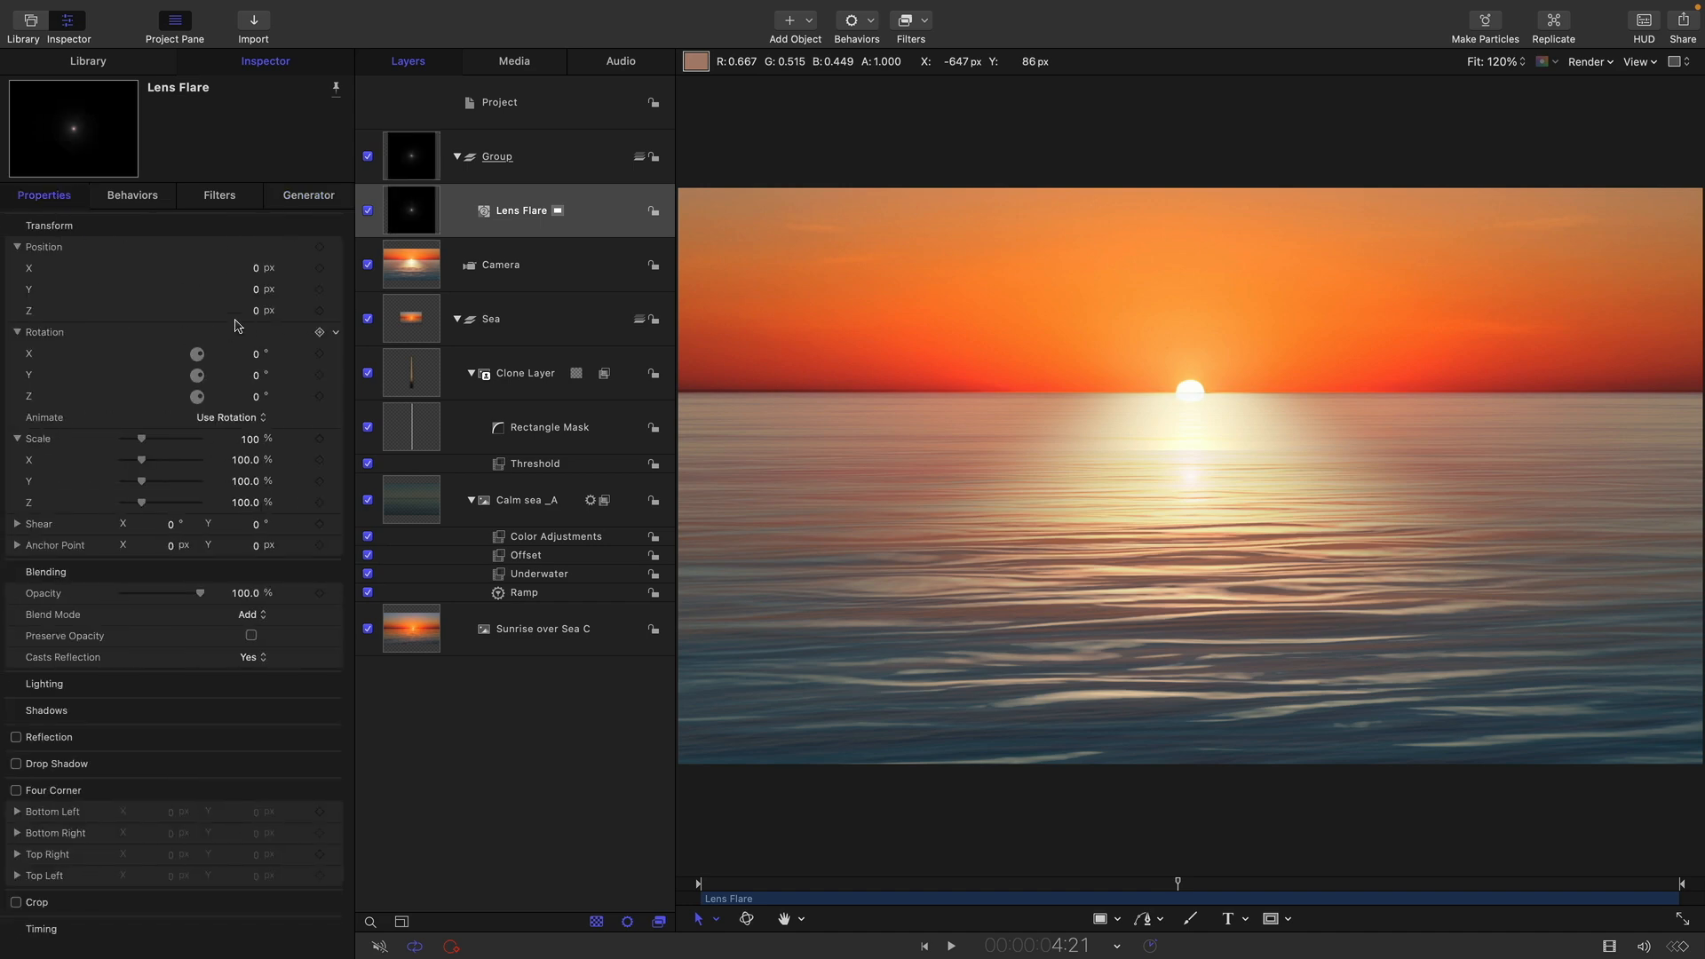
pyautogui.click(255, 311)
pyautogui.press('Return')
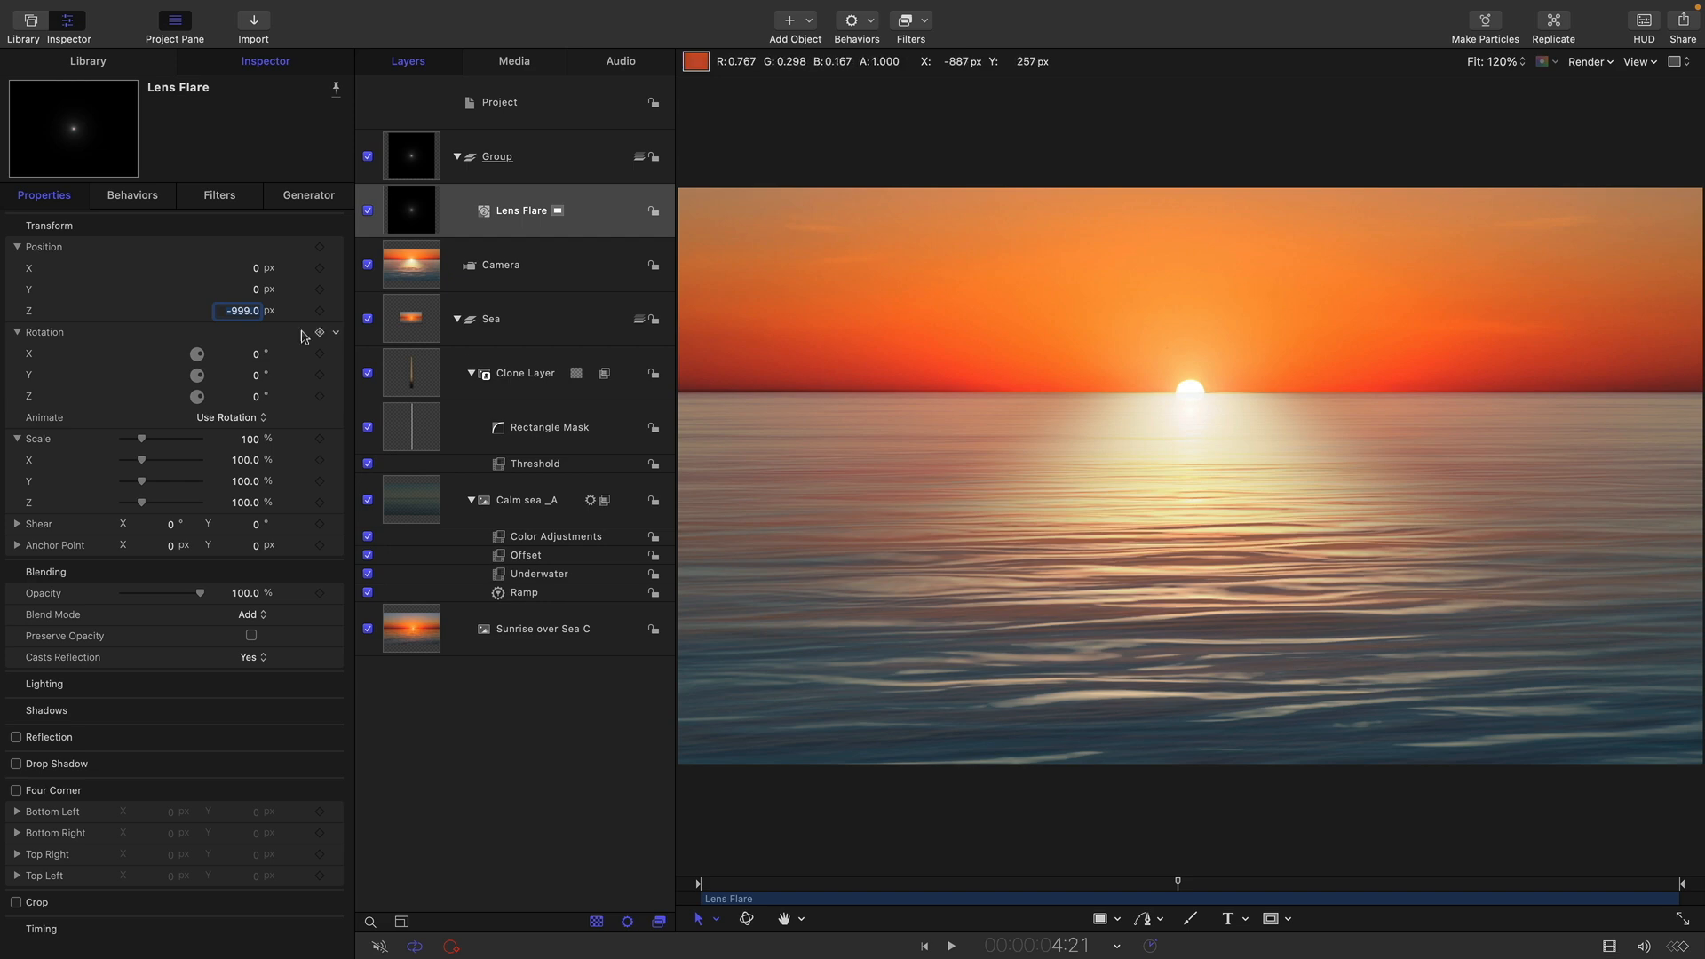
# Set the lens flare's Center Y to 48 px, Intensity to about 3.38 and Size to about 155.
pyautogui.click(322, 202)
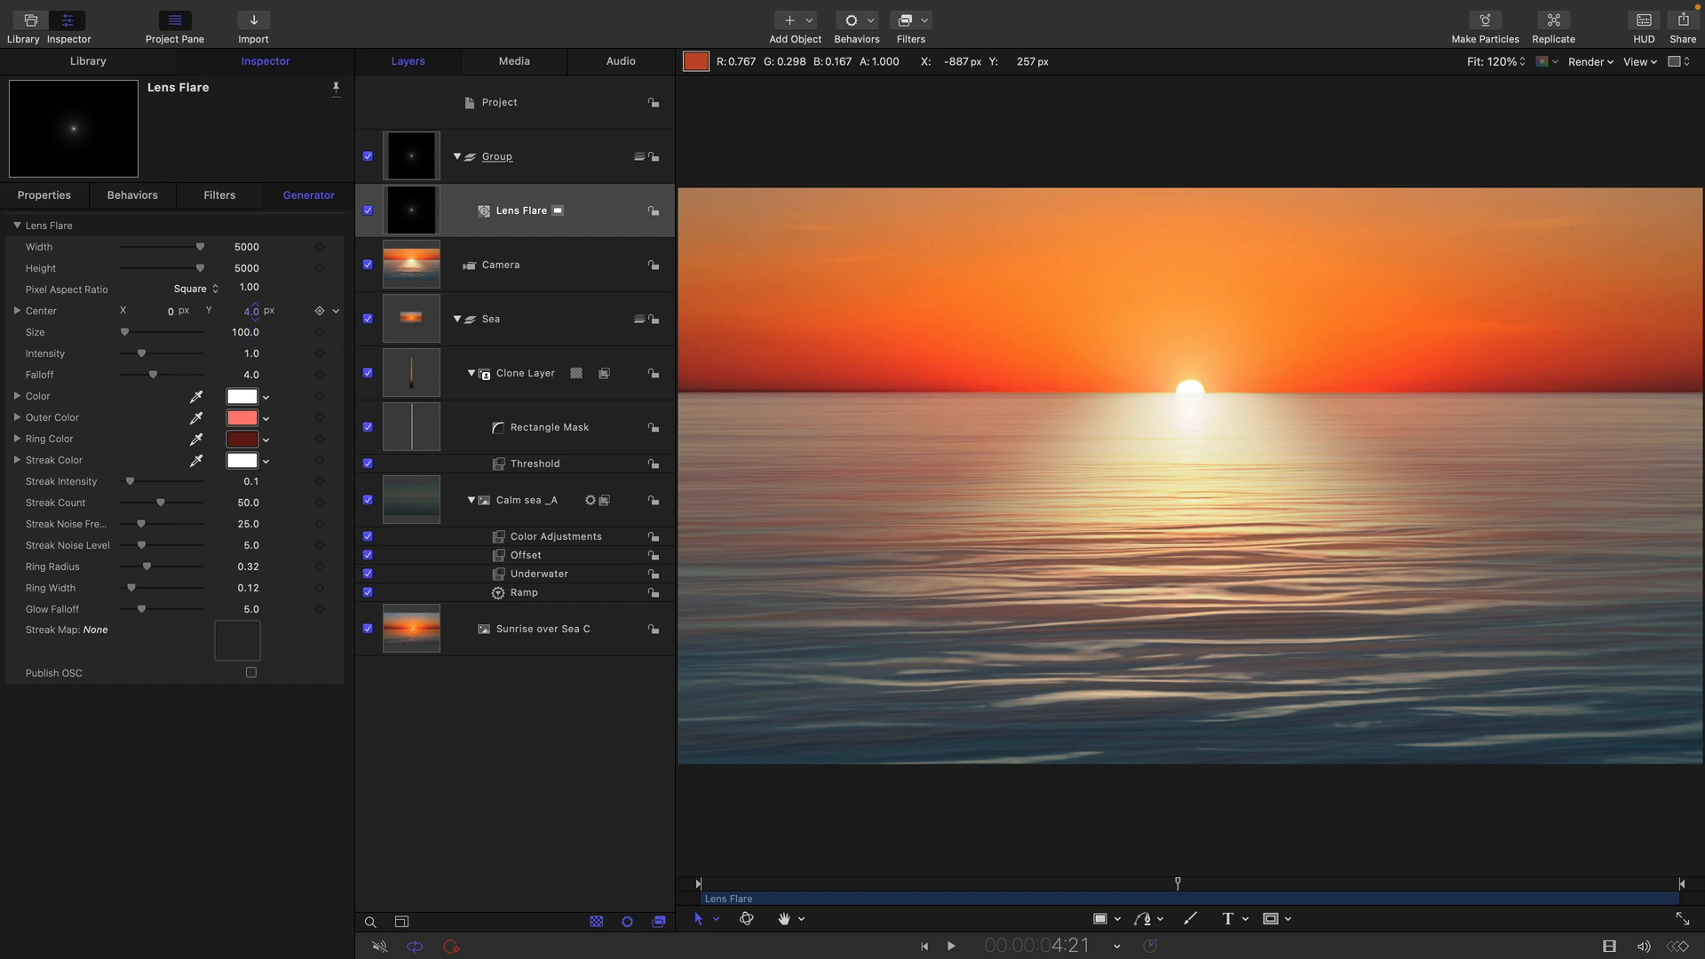
pyautogui.moveTo(254, 311); pyautogui.dragTo(255, 311)
pyautogui.moveTo(142, 355); pyautogui.dragTo(183, 359)
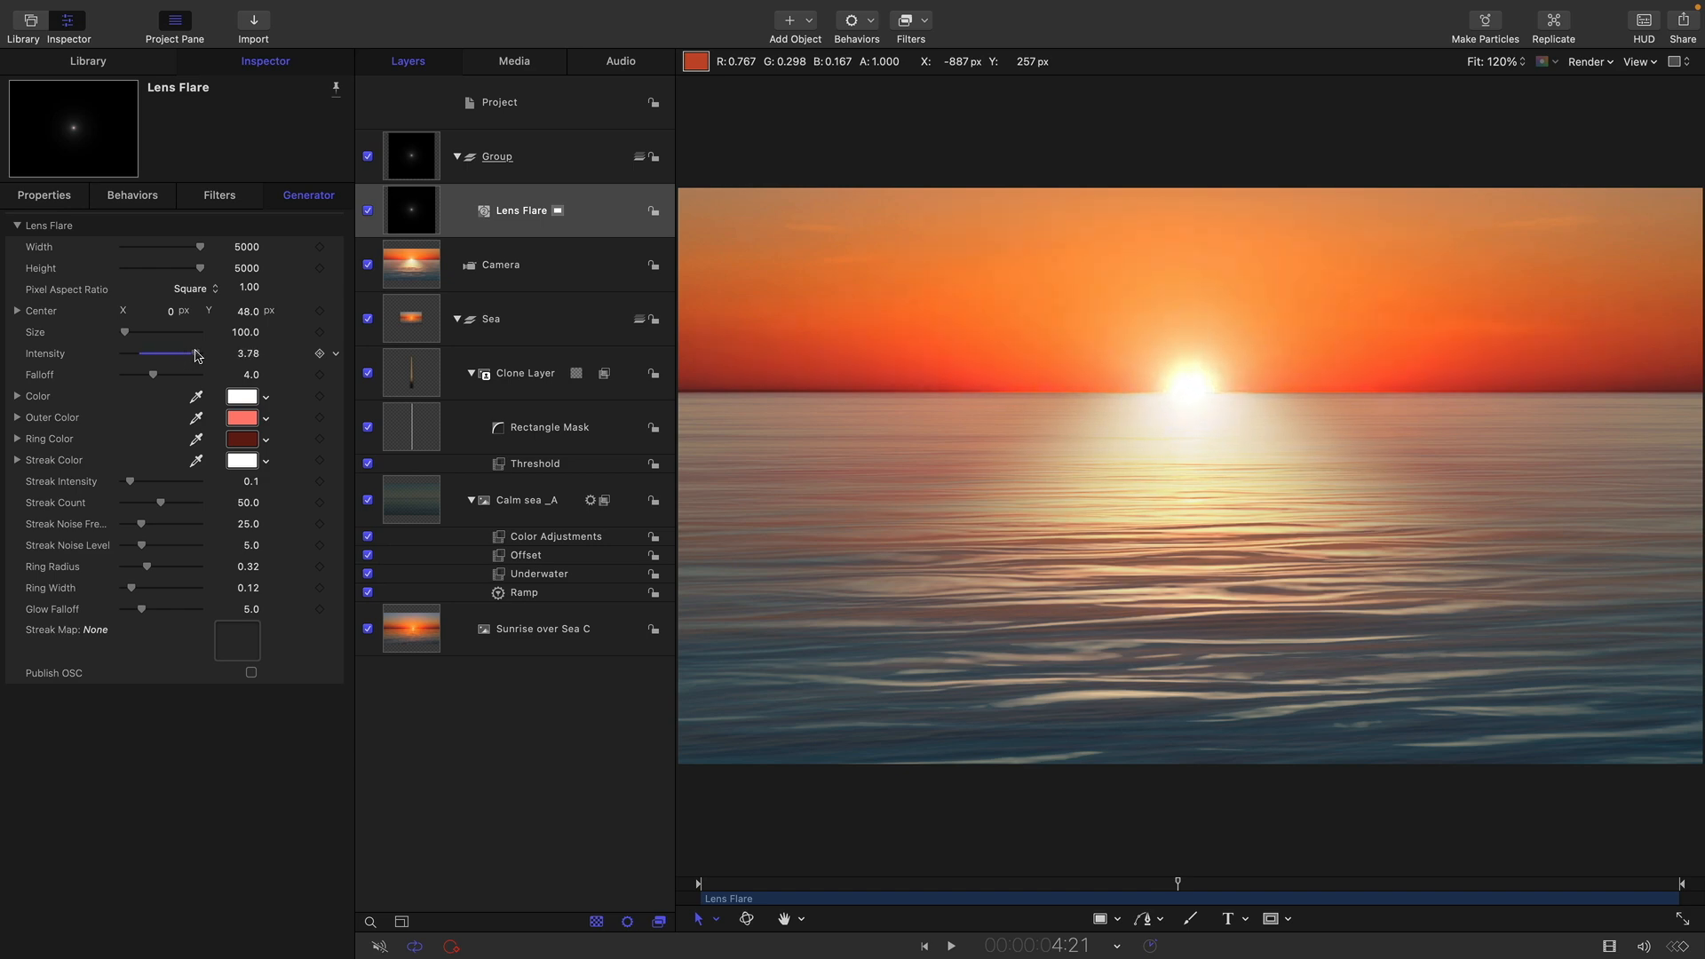
pyautogui.moveTo(189, 356); pyautogui.dragTo(125, 332)
# Hide and show the lens flare's group to compare the sun with and without the flare.
pyautogui.click(405, 221)
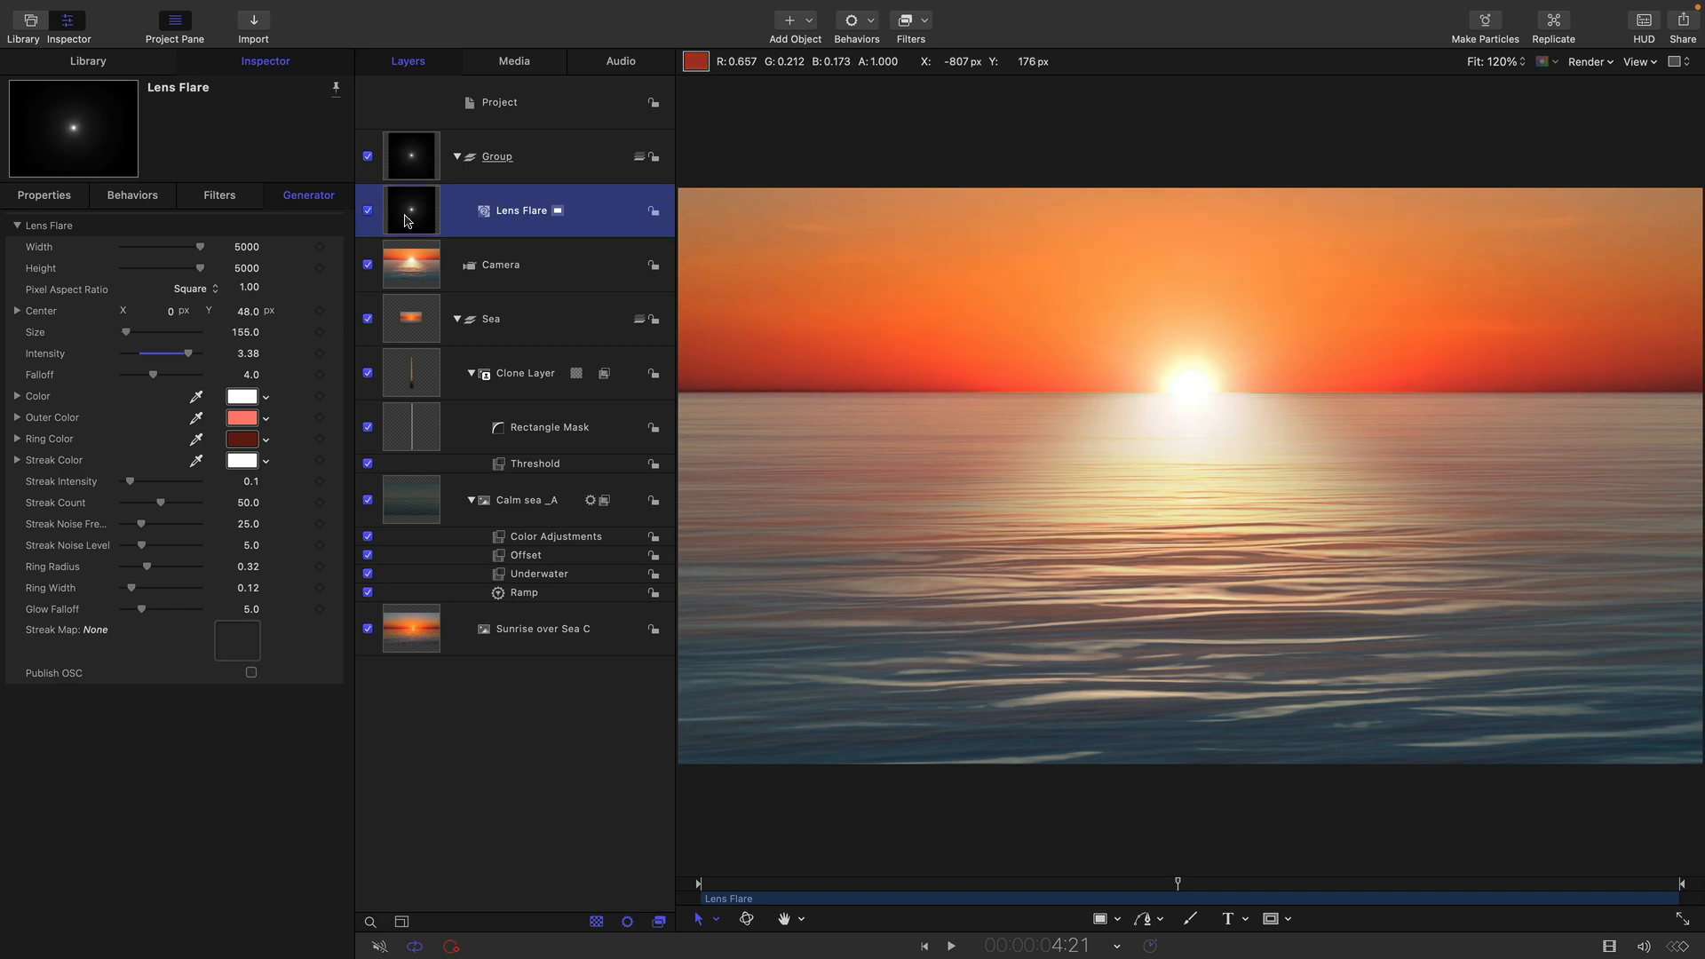
pyautogui.click(368, 157)
pyautogui.click(369, 157)
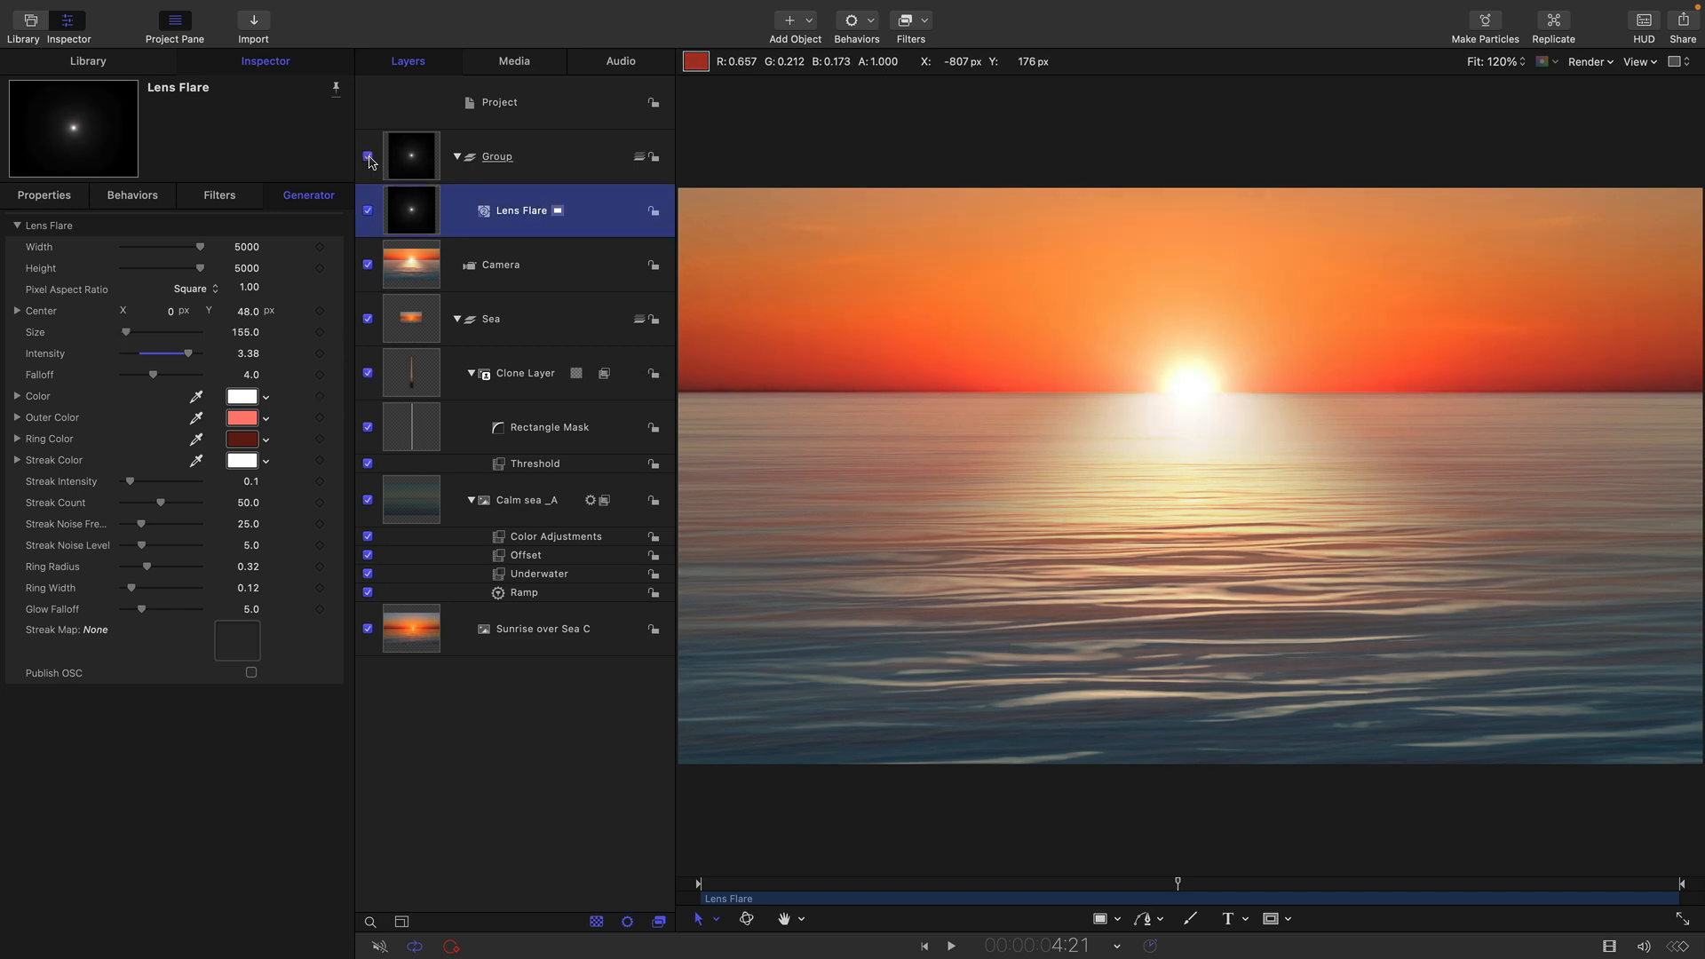
# Reduce the lens flare's Falloff to about 2.49.
pyautogui.click(413, 263)
pyautogui.click(426, 216)
pyautogui.moveTo(153, 378)
pyautogui.mouseDown()
pyautogui.moveTo(92, 379)
pyautogui.moveTo(140, 377)
pyautogui.mouseUp()
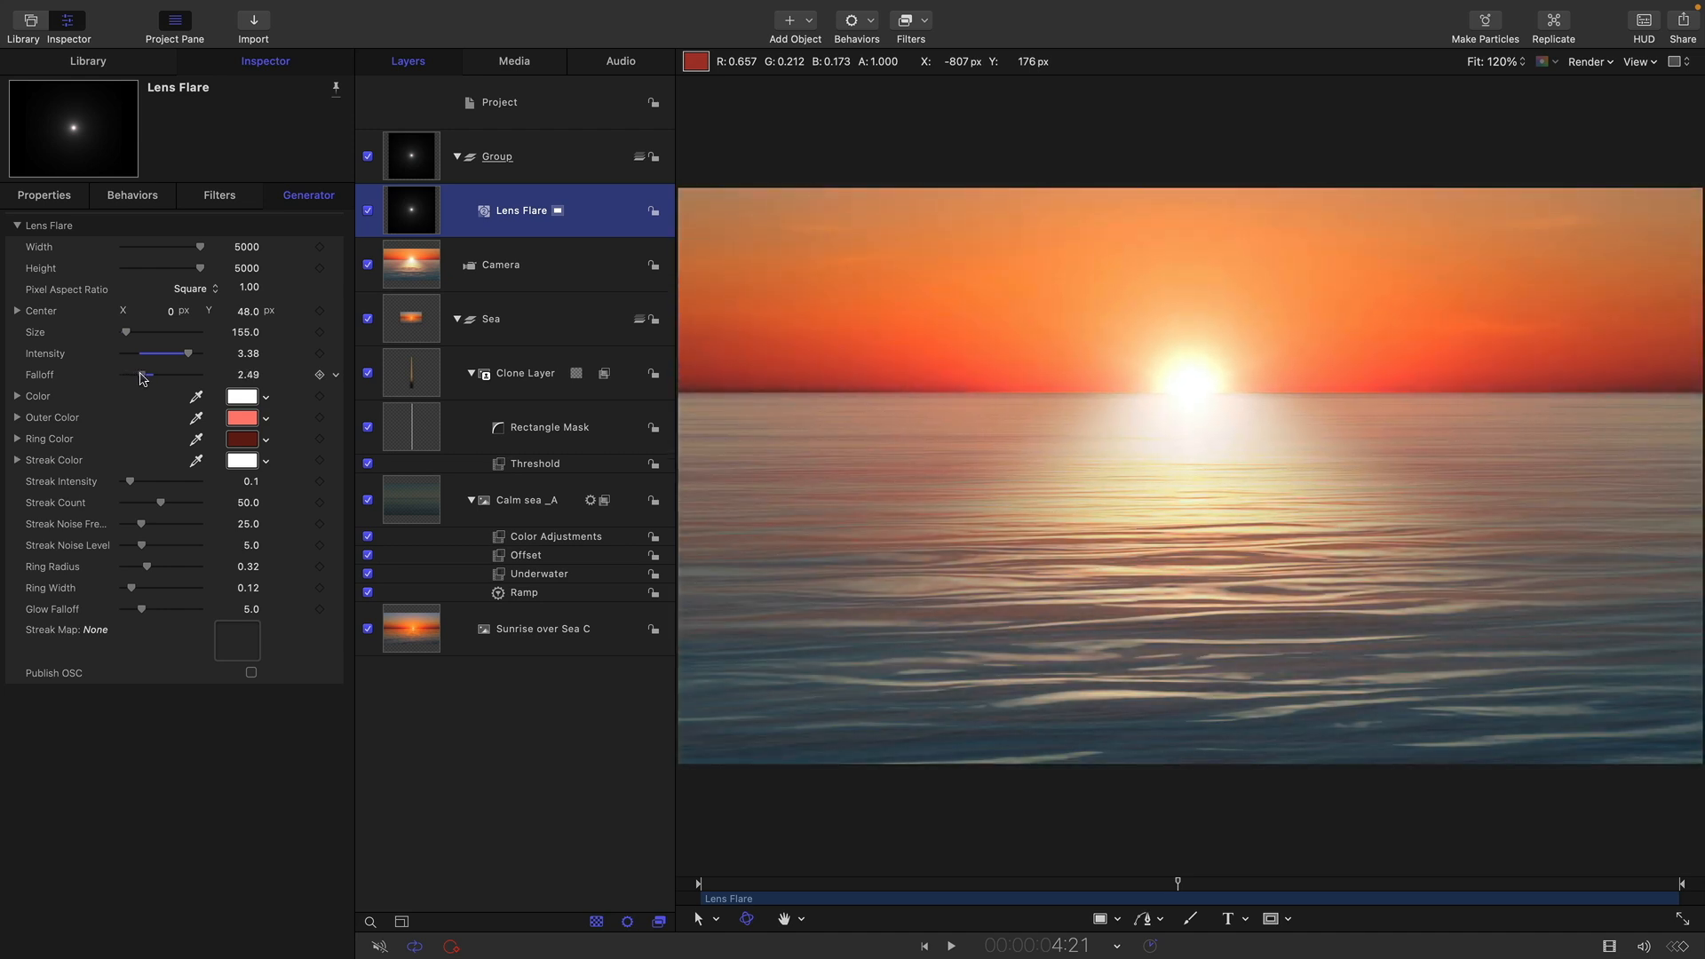
# Add a Ramp parameter behavior to the camera's Z position from the project start and raise its Start Value to about 226 px.
pyautogui.click(416, 269)
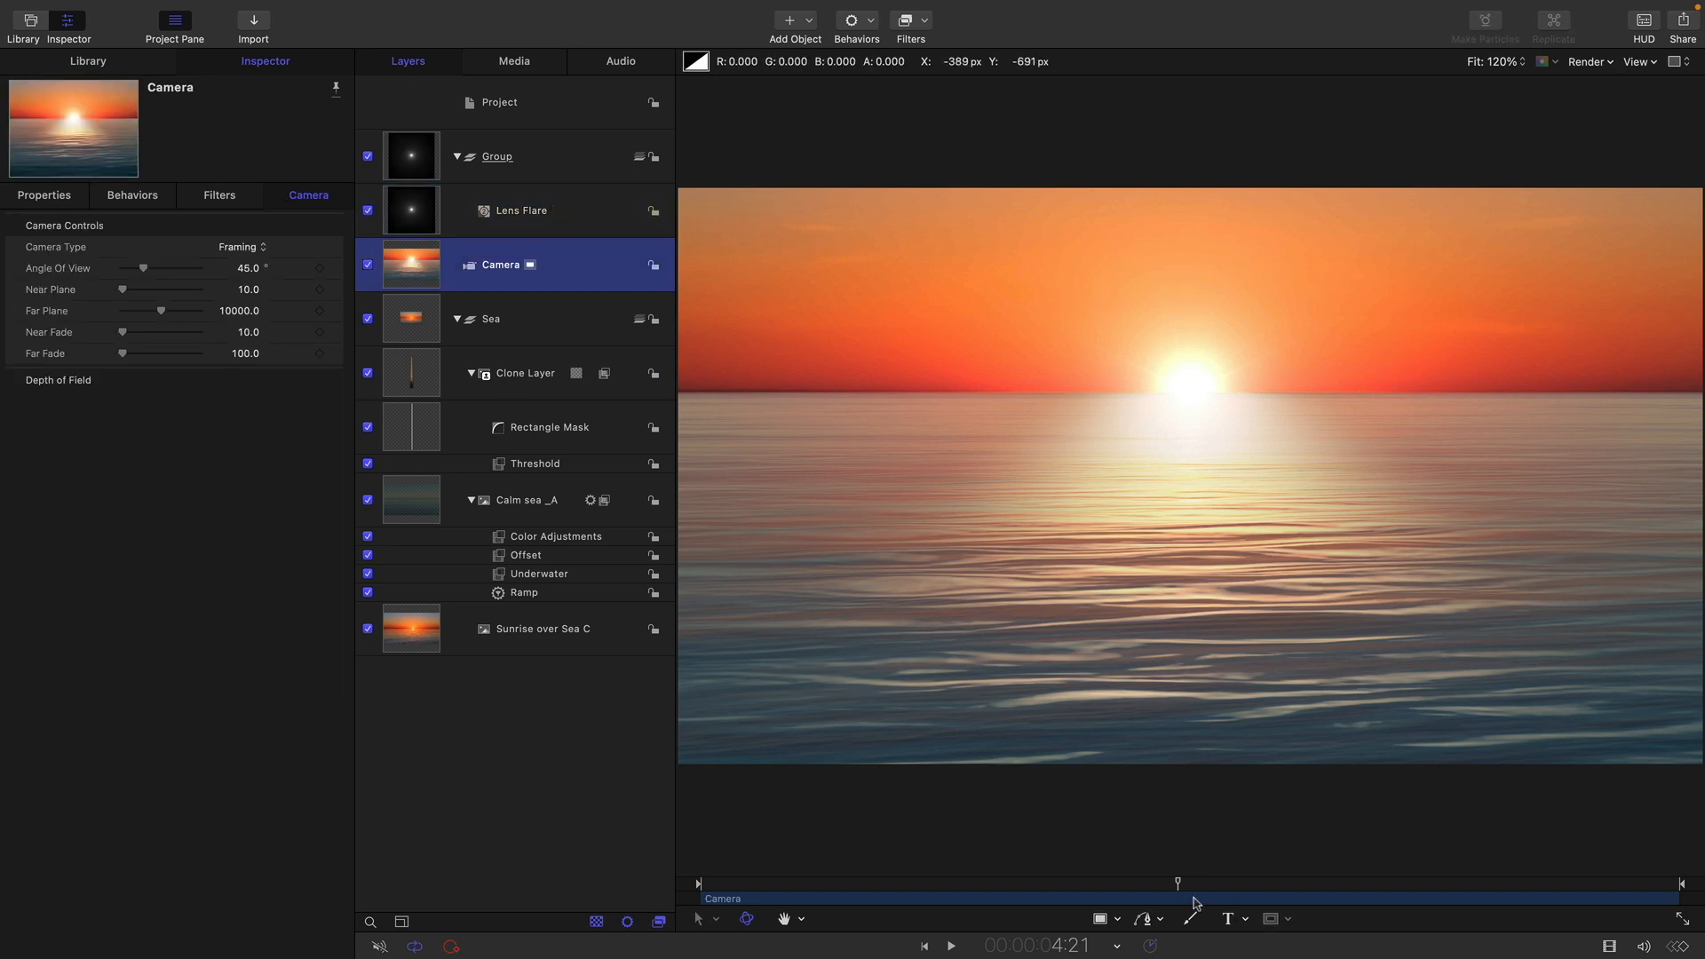
pyautogui.click(923, 947)
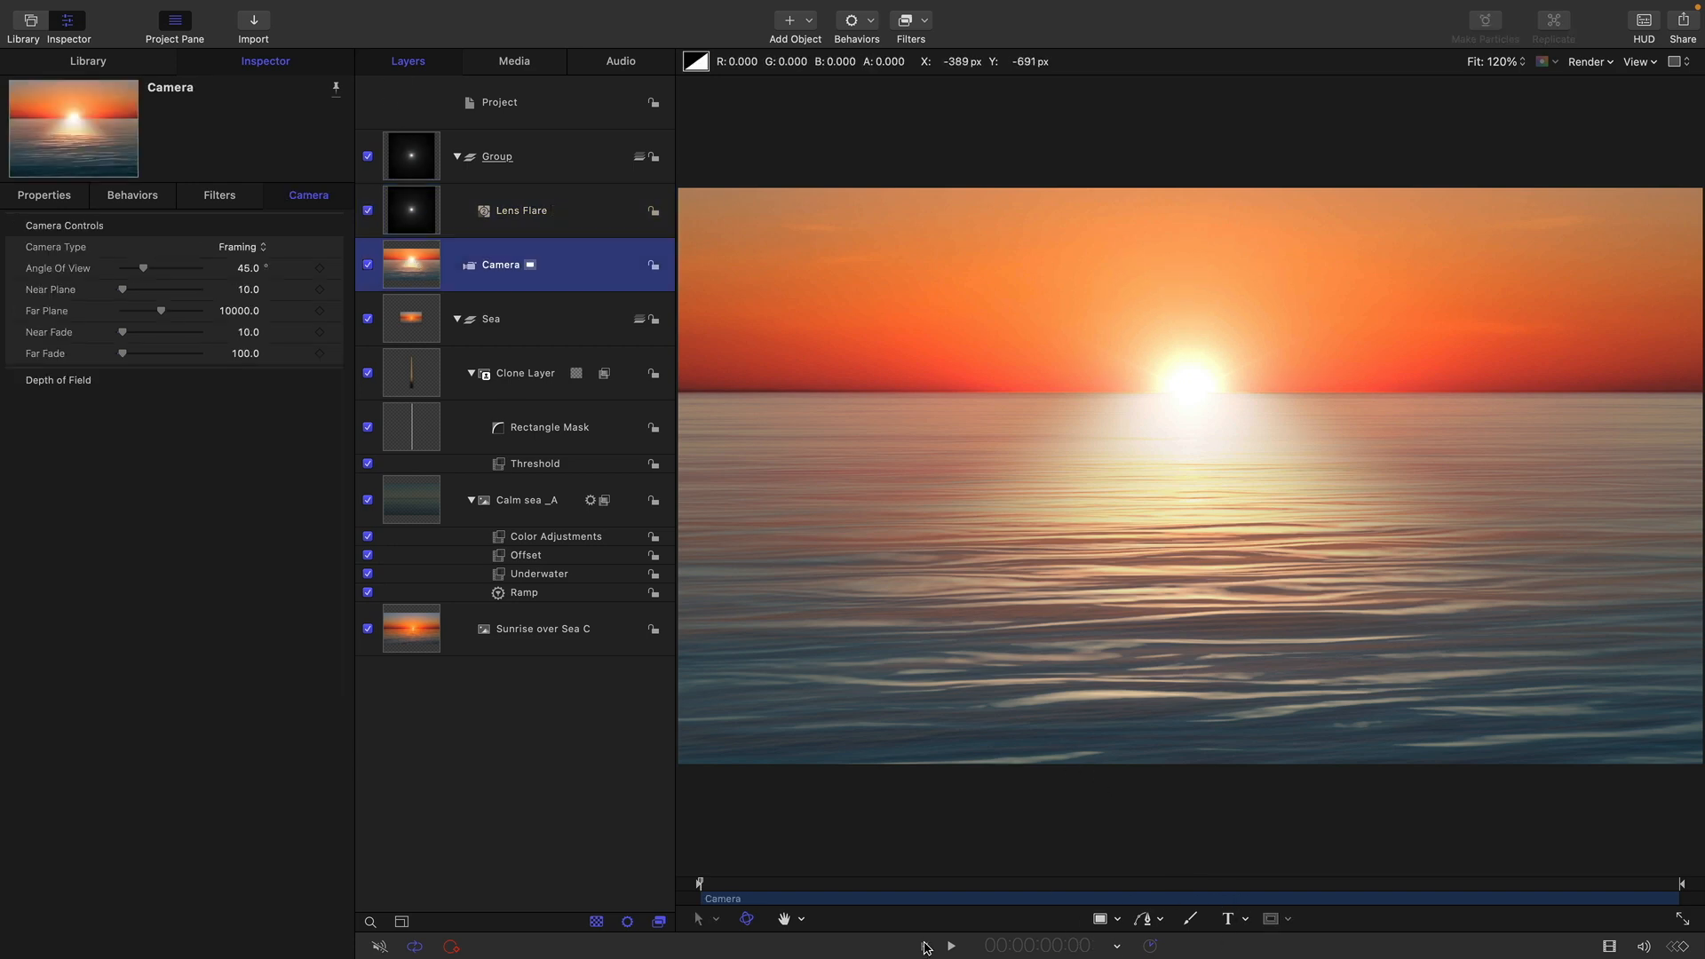
pyautogui.click(42, 199)
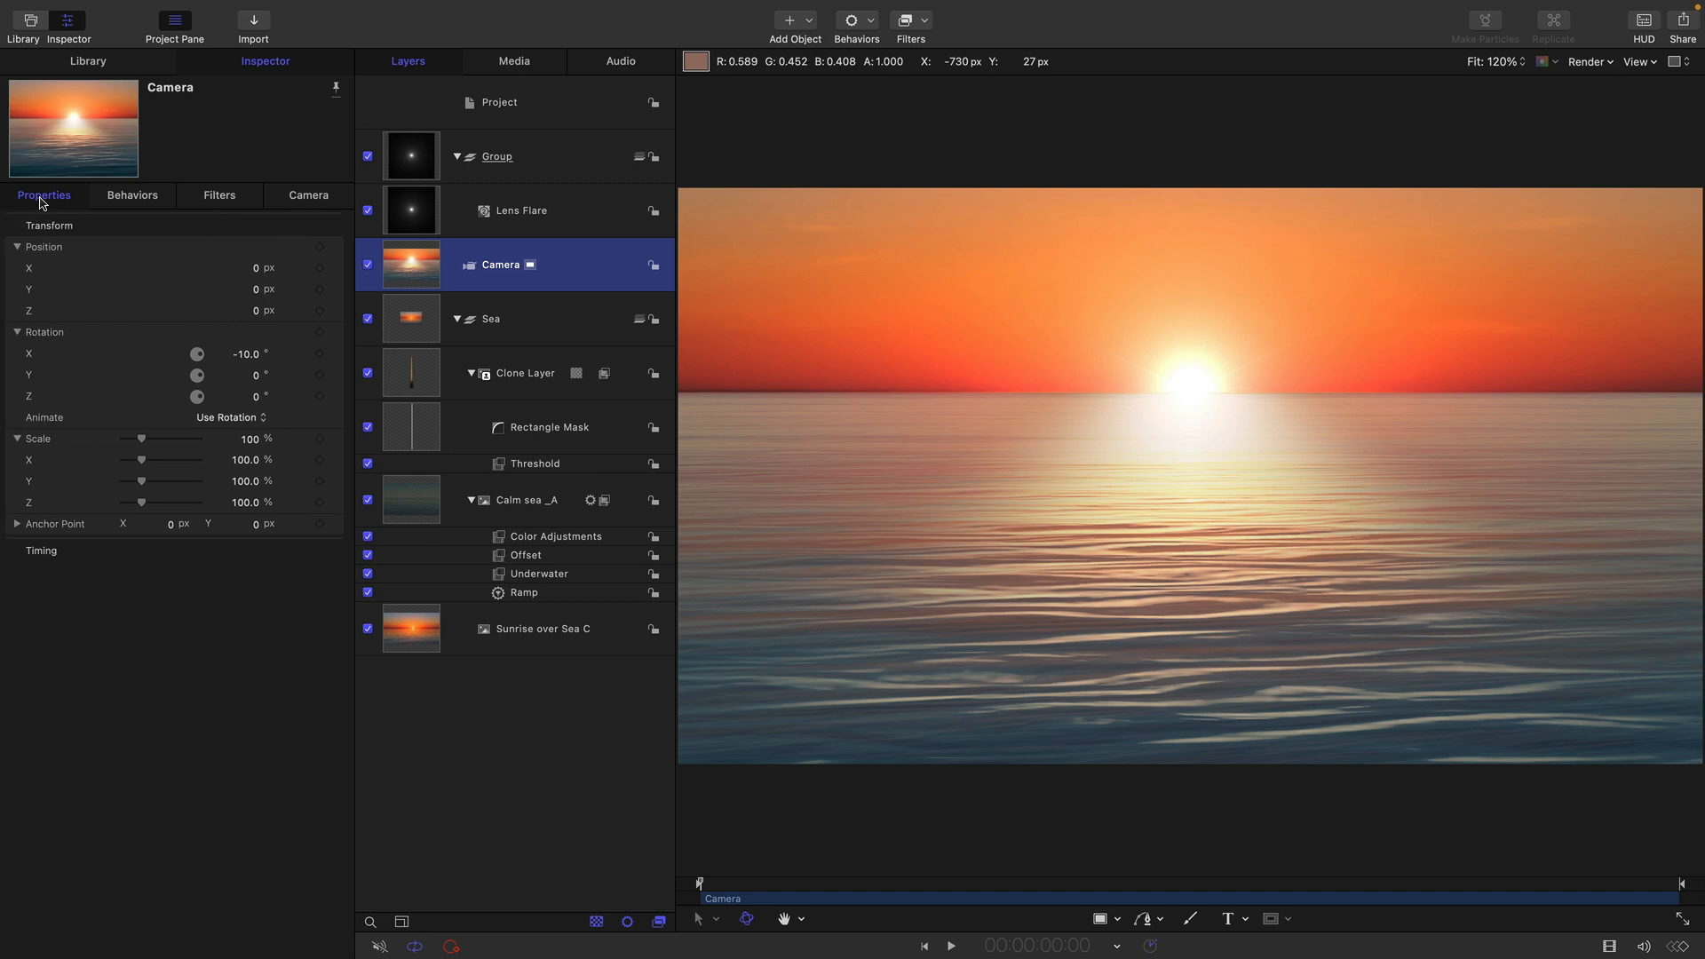
pyautogui.click(338, 312)
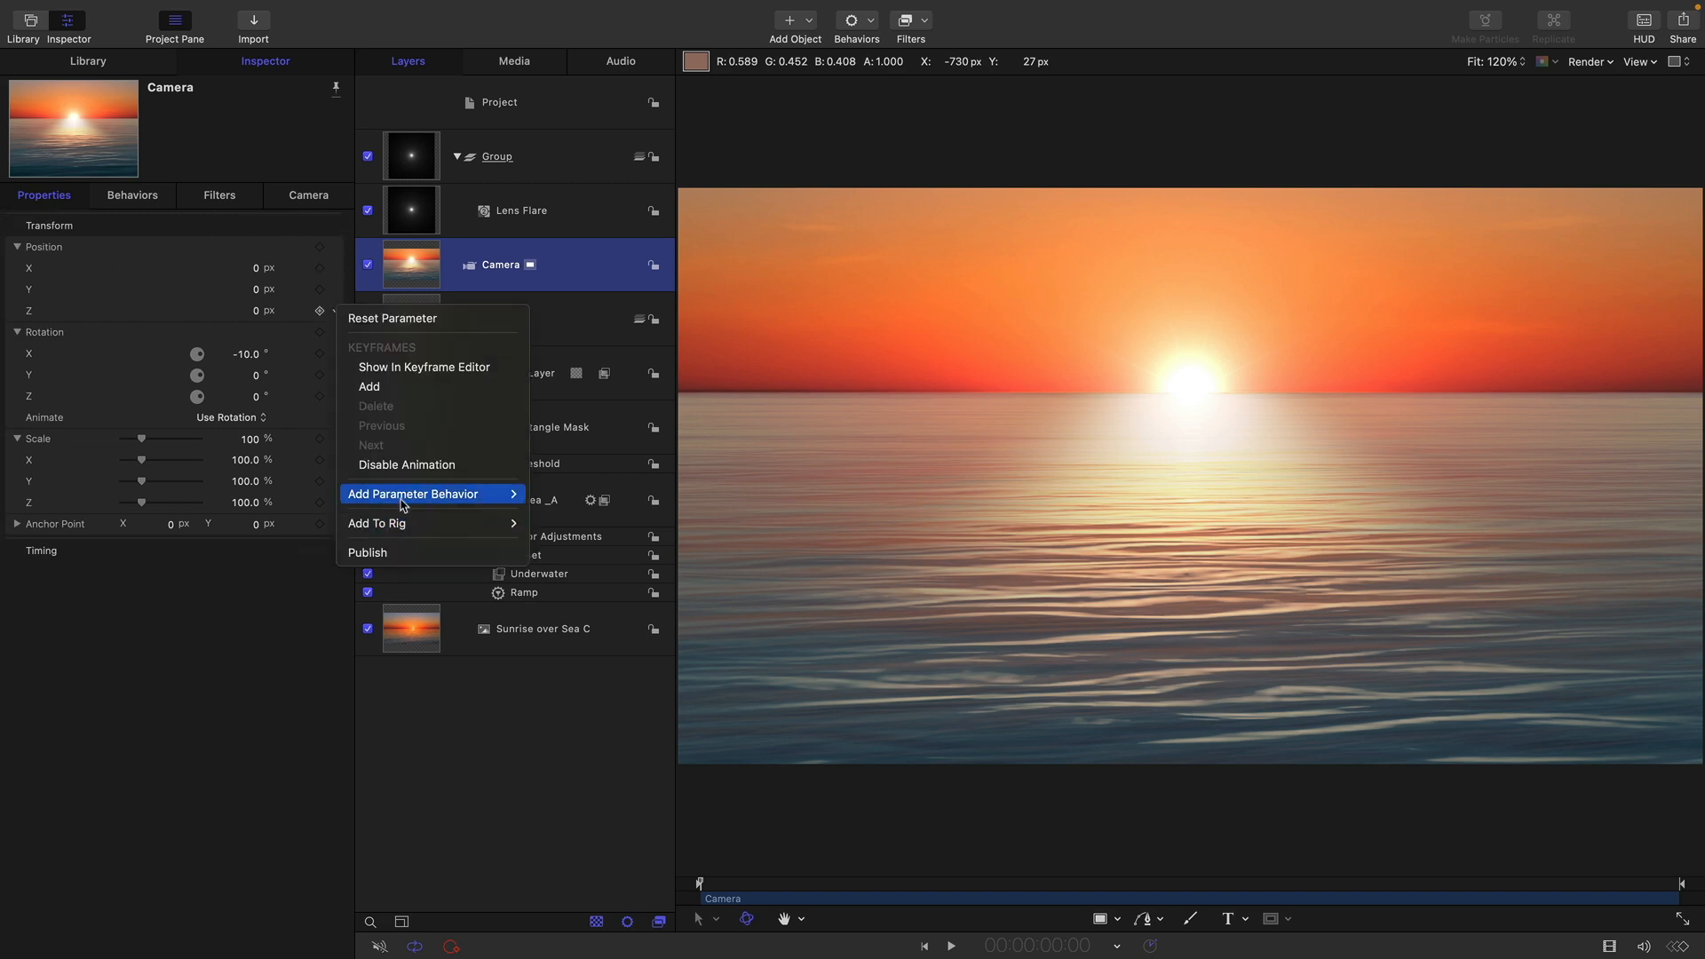
pyautogui.moveTo(498, 494)
pyautogui.click(566, 717)
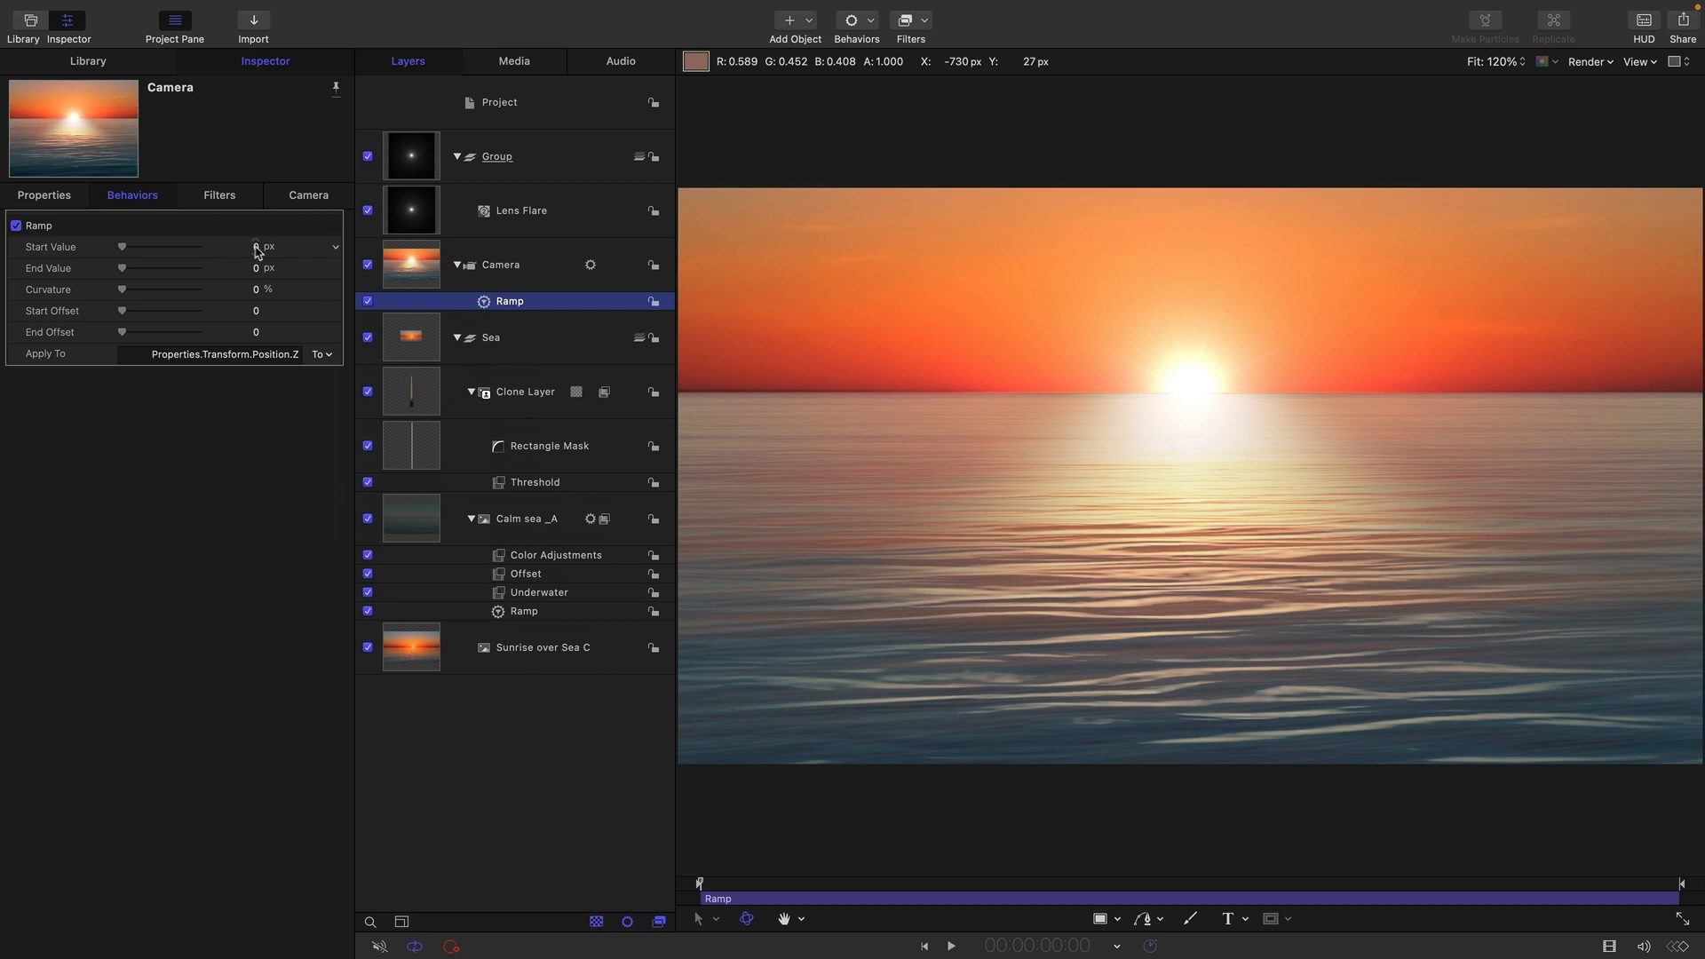
pyautogui.moveTo(256, 252)
pyautogui.mouseDown()
pyautogui.moveTo(355, 251)
pyautogui.moveTo(256, 246)
pyautogui.mouseUp()
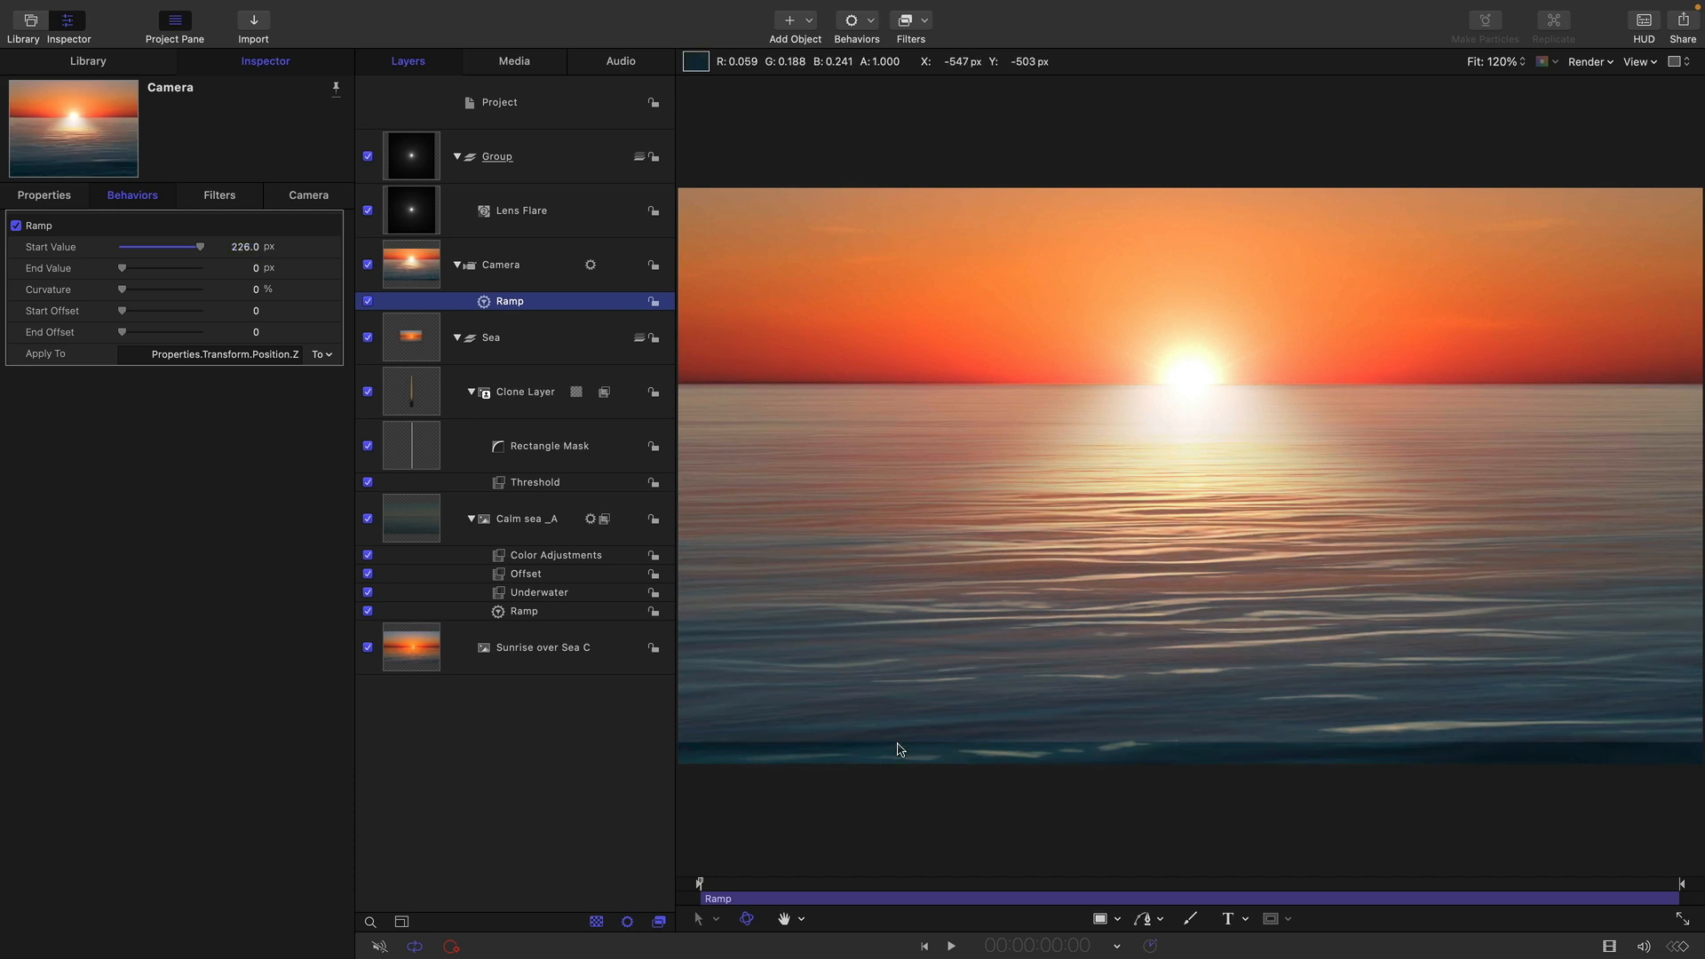
# Set the scale of the Sunrise over Sea C layer to 250%.
pyautogui.click(417, 653)
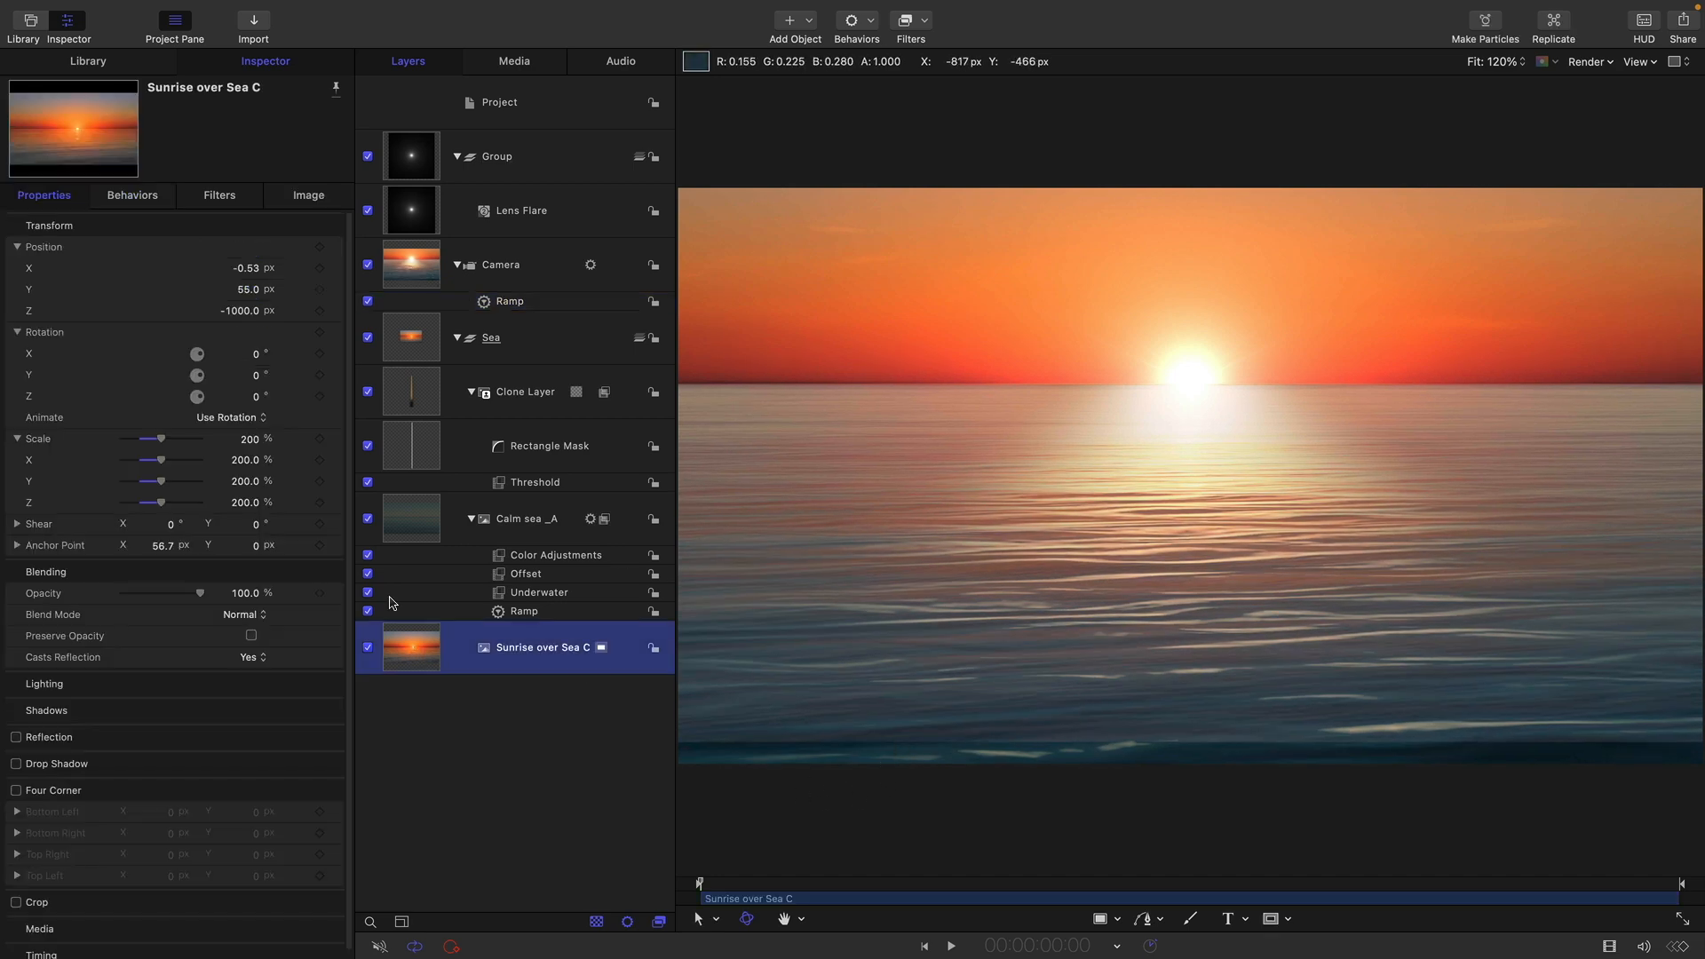
pyautogui.moveTo(252, 444); pyautogui.dragTo(250, 436)
pyautogui.click(252, 444)
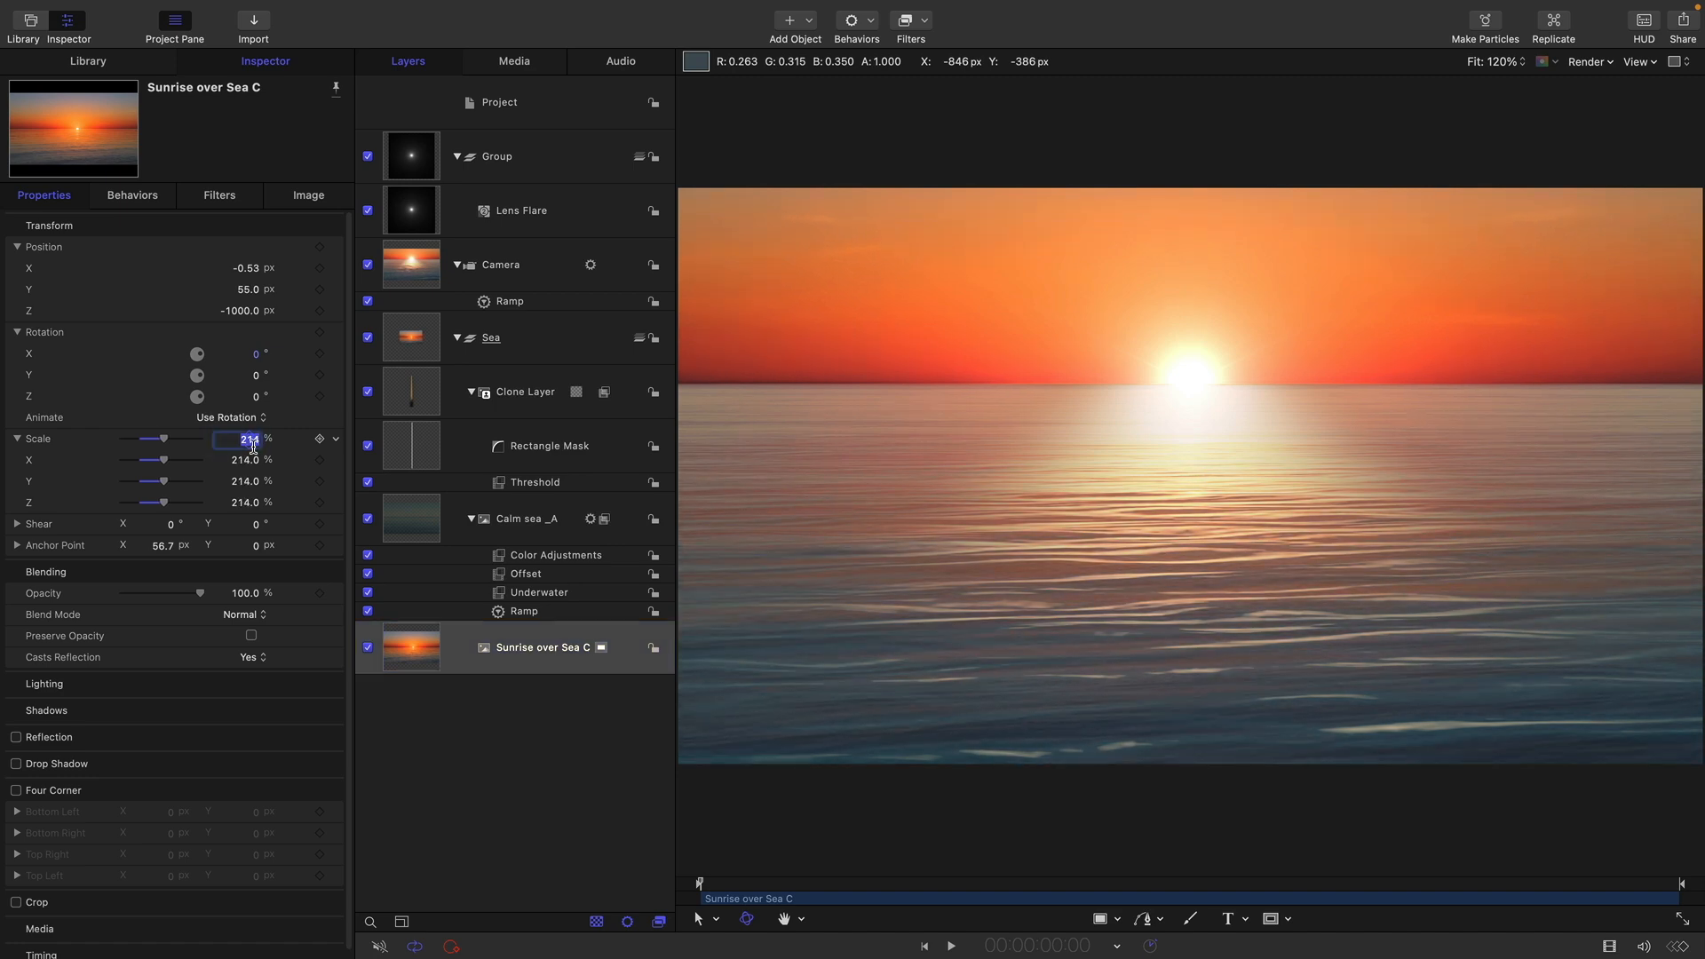
pyautogui.write('250')
pyautogui.press('Return')
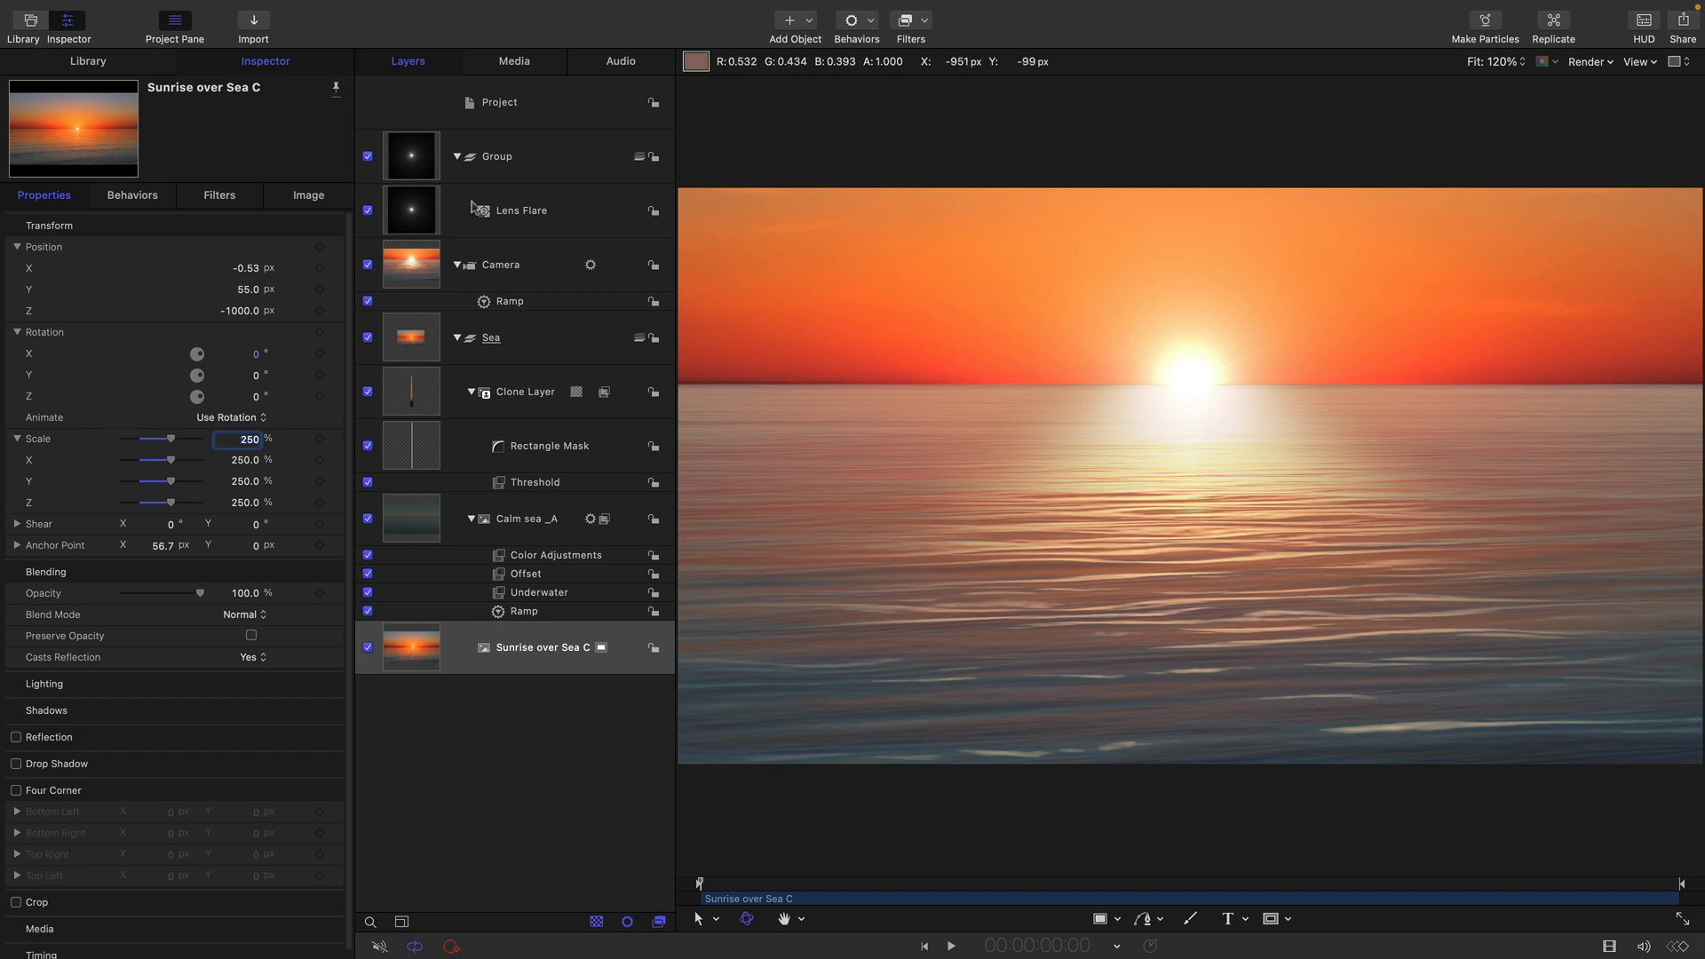
# Set the camera Ramp's Start Value to -750 px and its End Value to 450 px.
pyautogui.click(485, 304)
pyautogui.moveTo(245, 247); pyautogui.dragTo(244, 244)
pyautogui.click(244, 244)
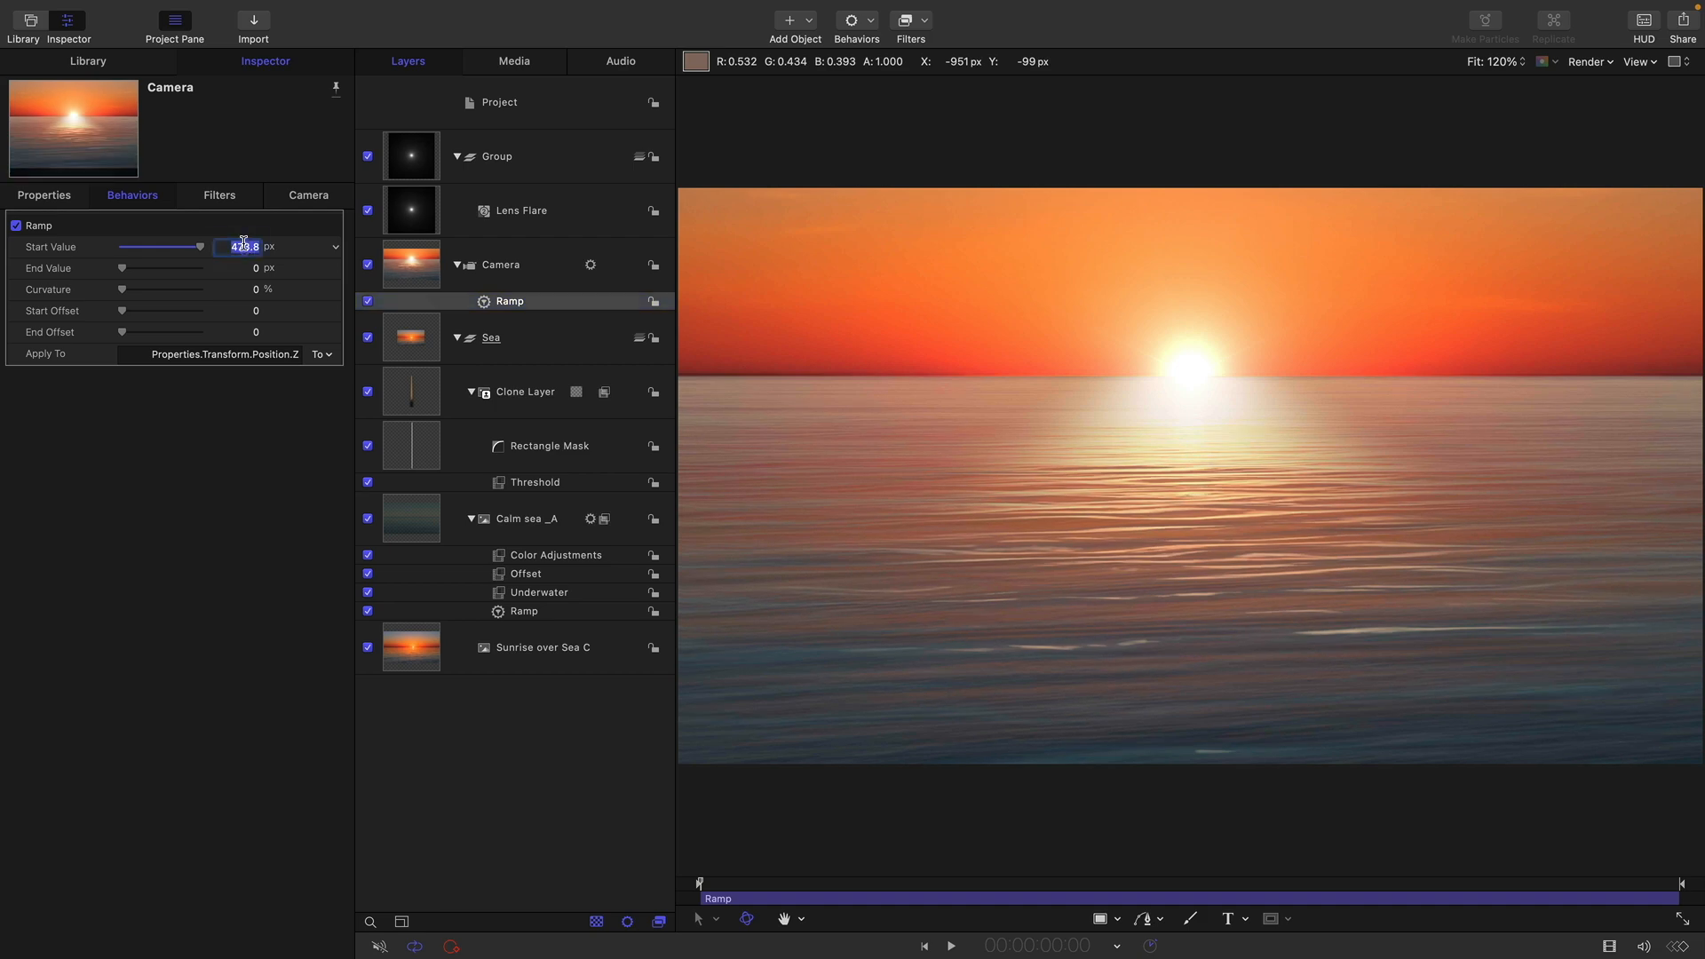
pyautogui.write('450')
pyautogui.press('Return')
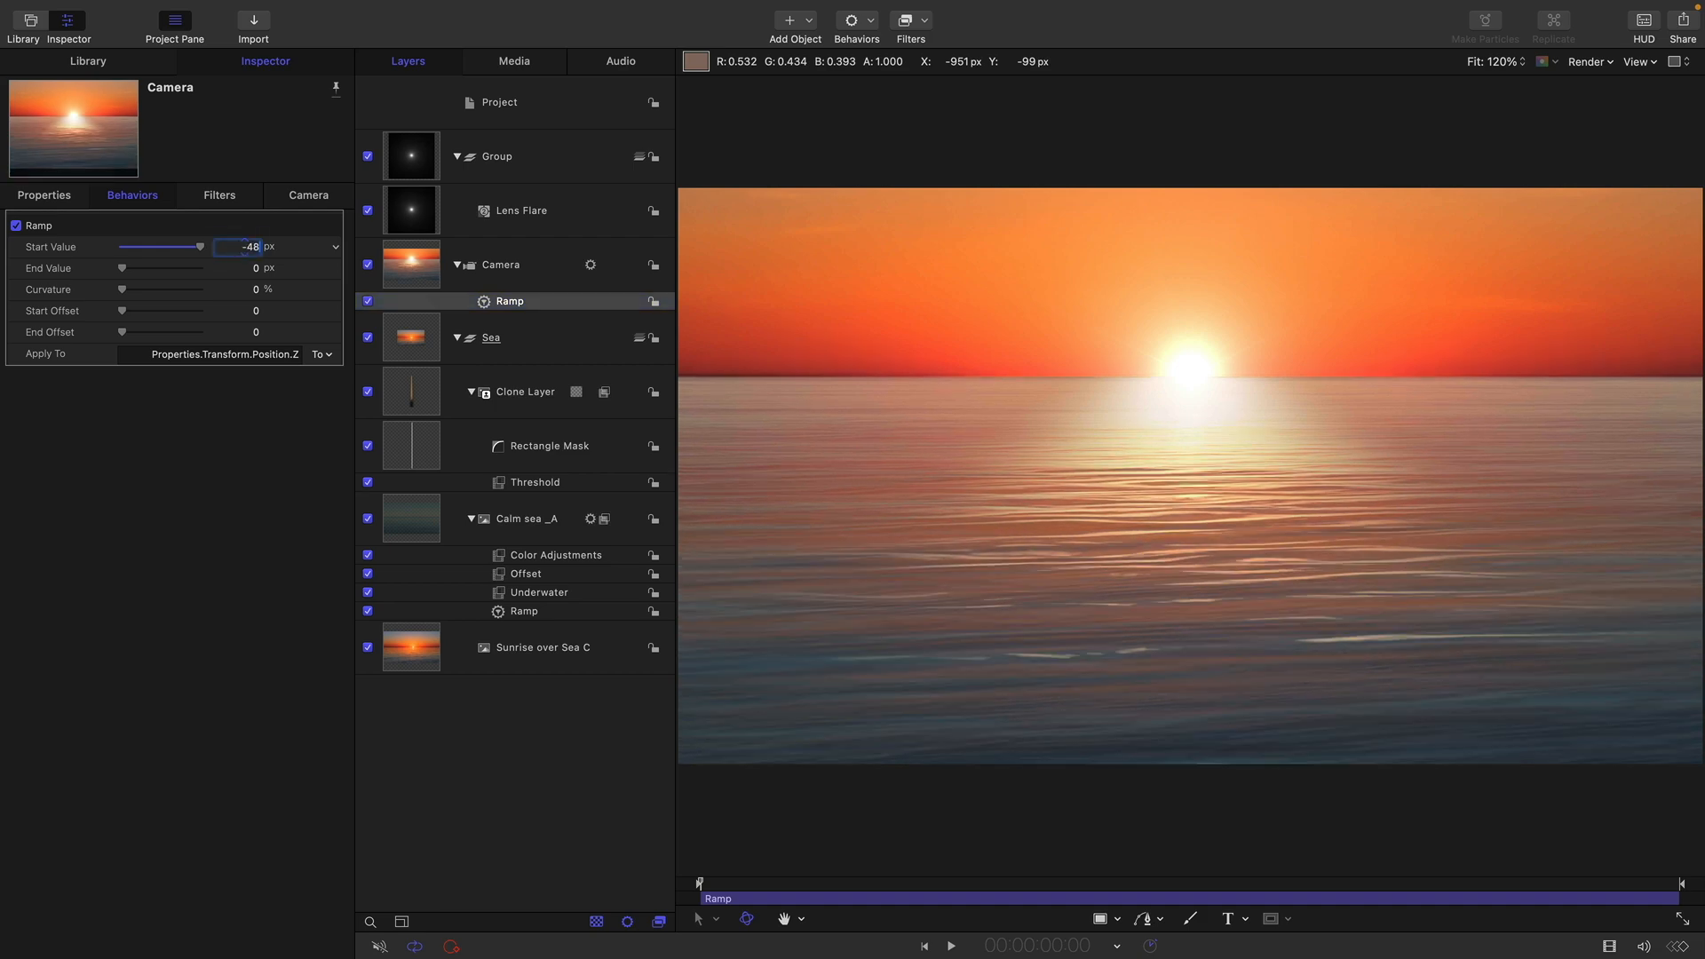
pyautogui.write('-750')
pyautogui.press('Return')
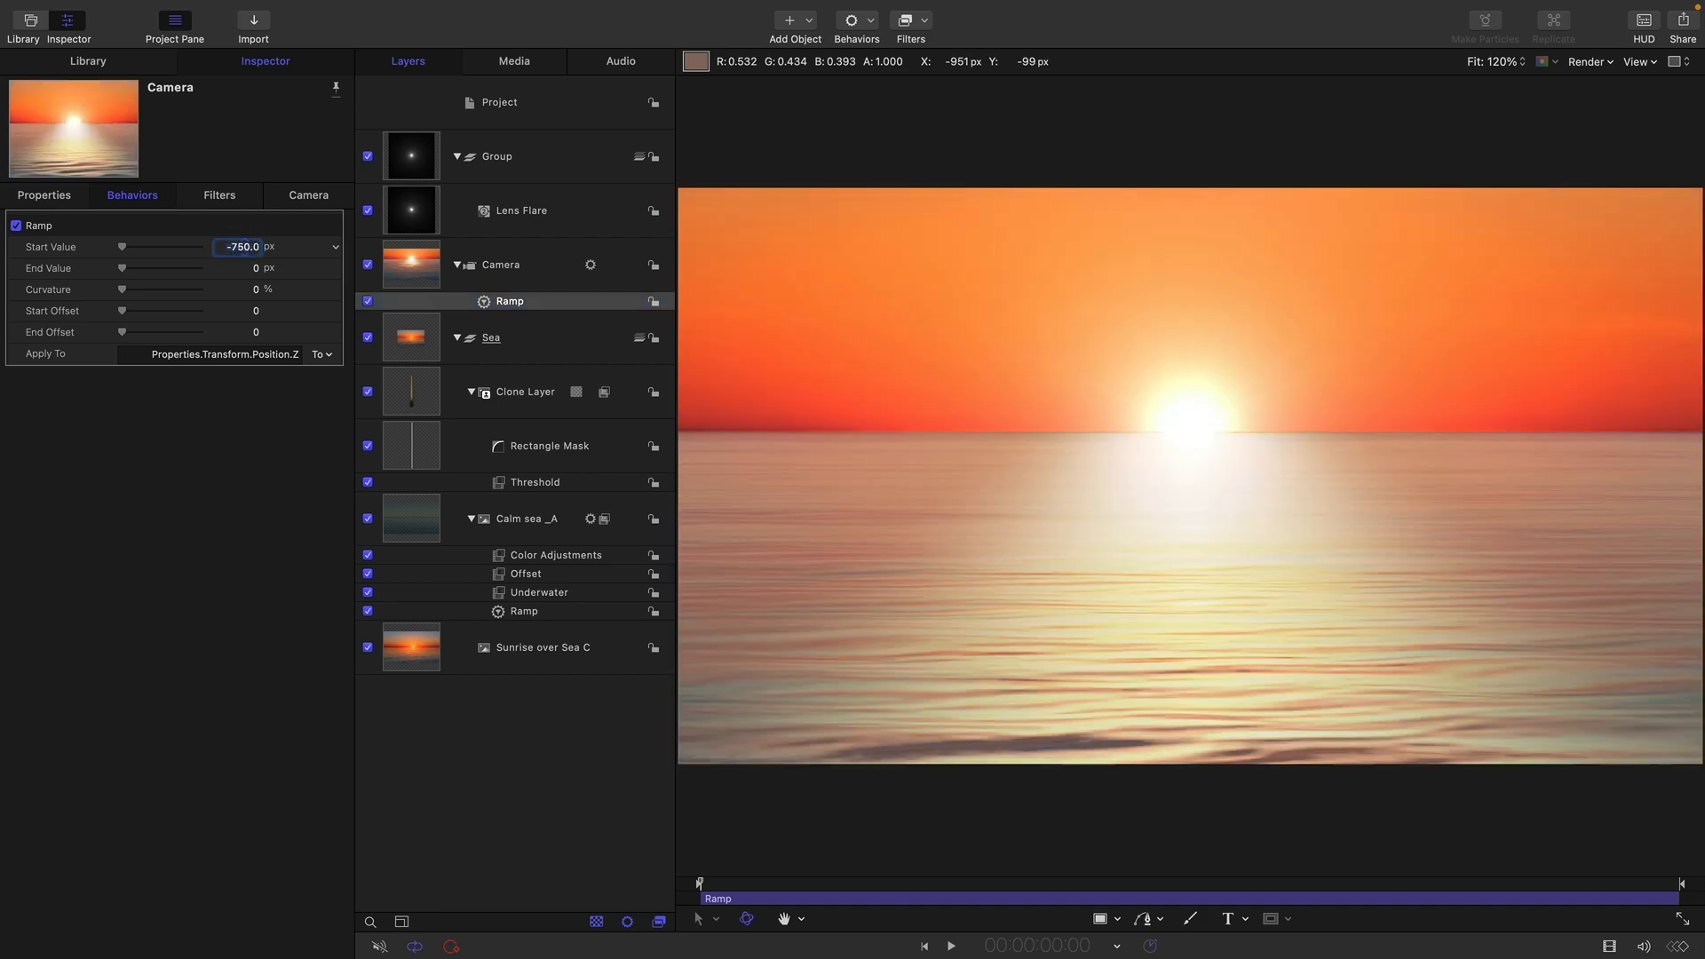
pyautogui.click(255, 269)
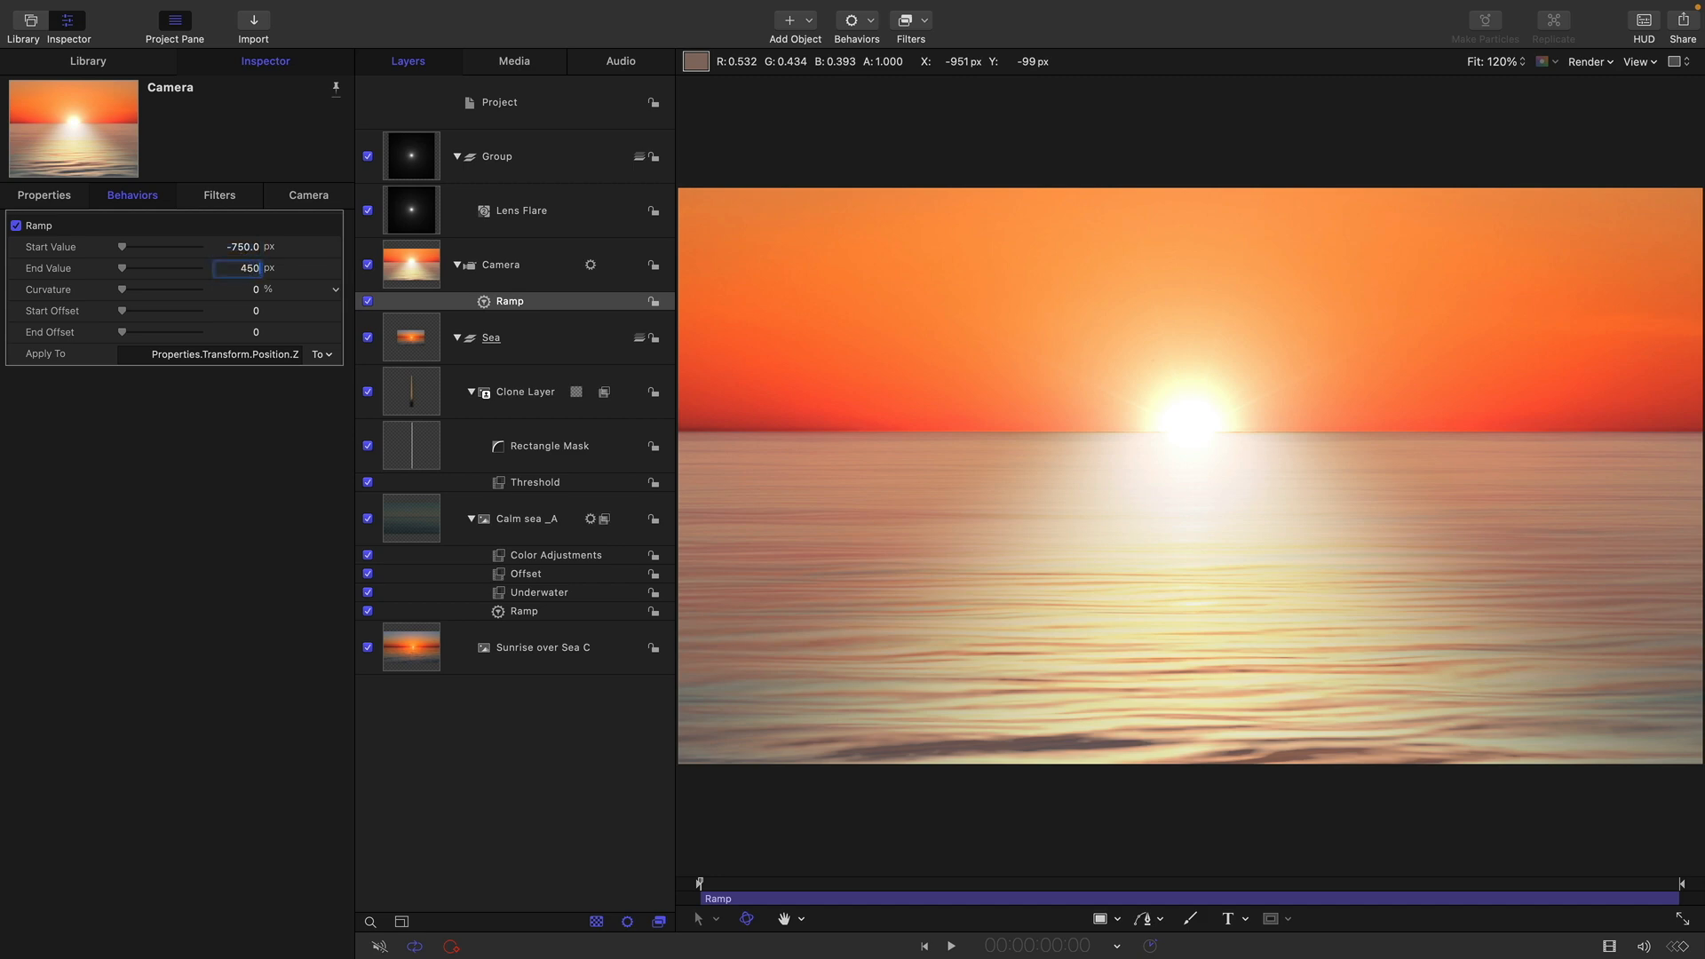
pyautogui.press('Return')
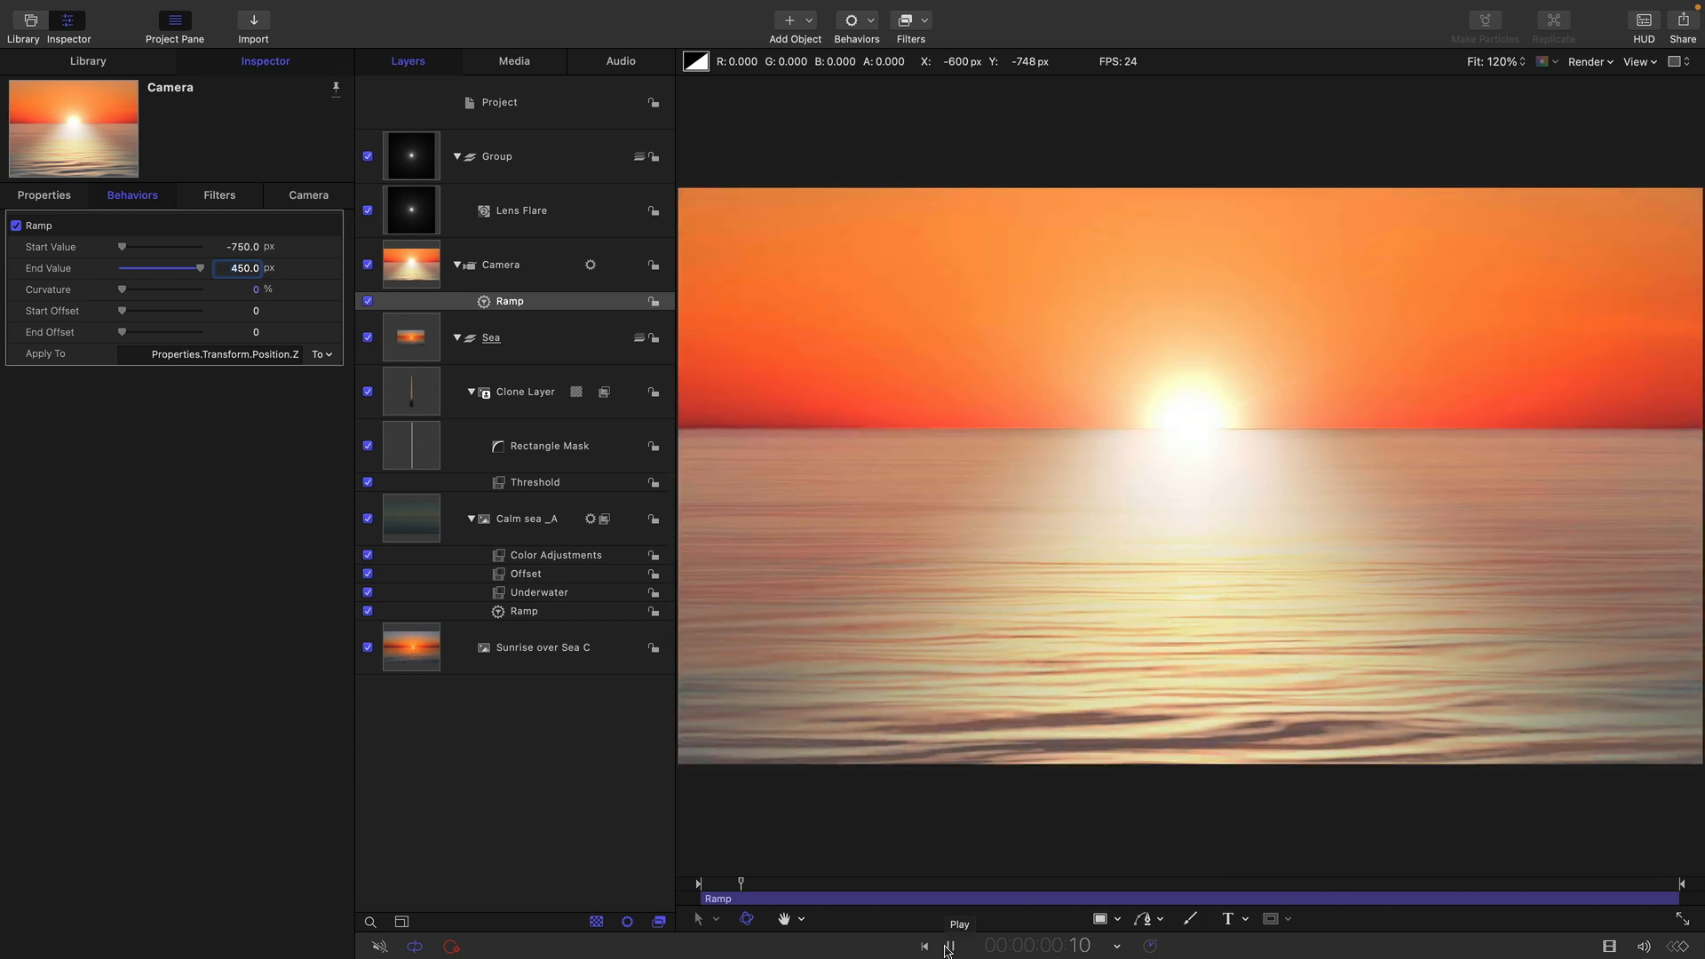
# Play the camera move and scrub to the end of the project to review the animation.
pyautogui.click(949, 949)
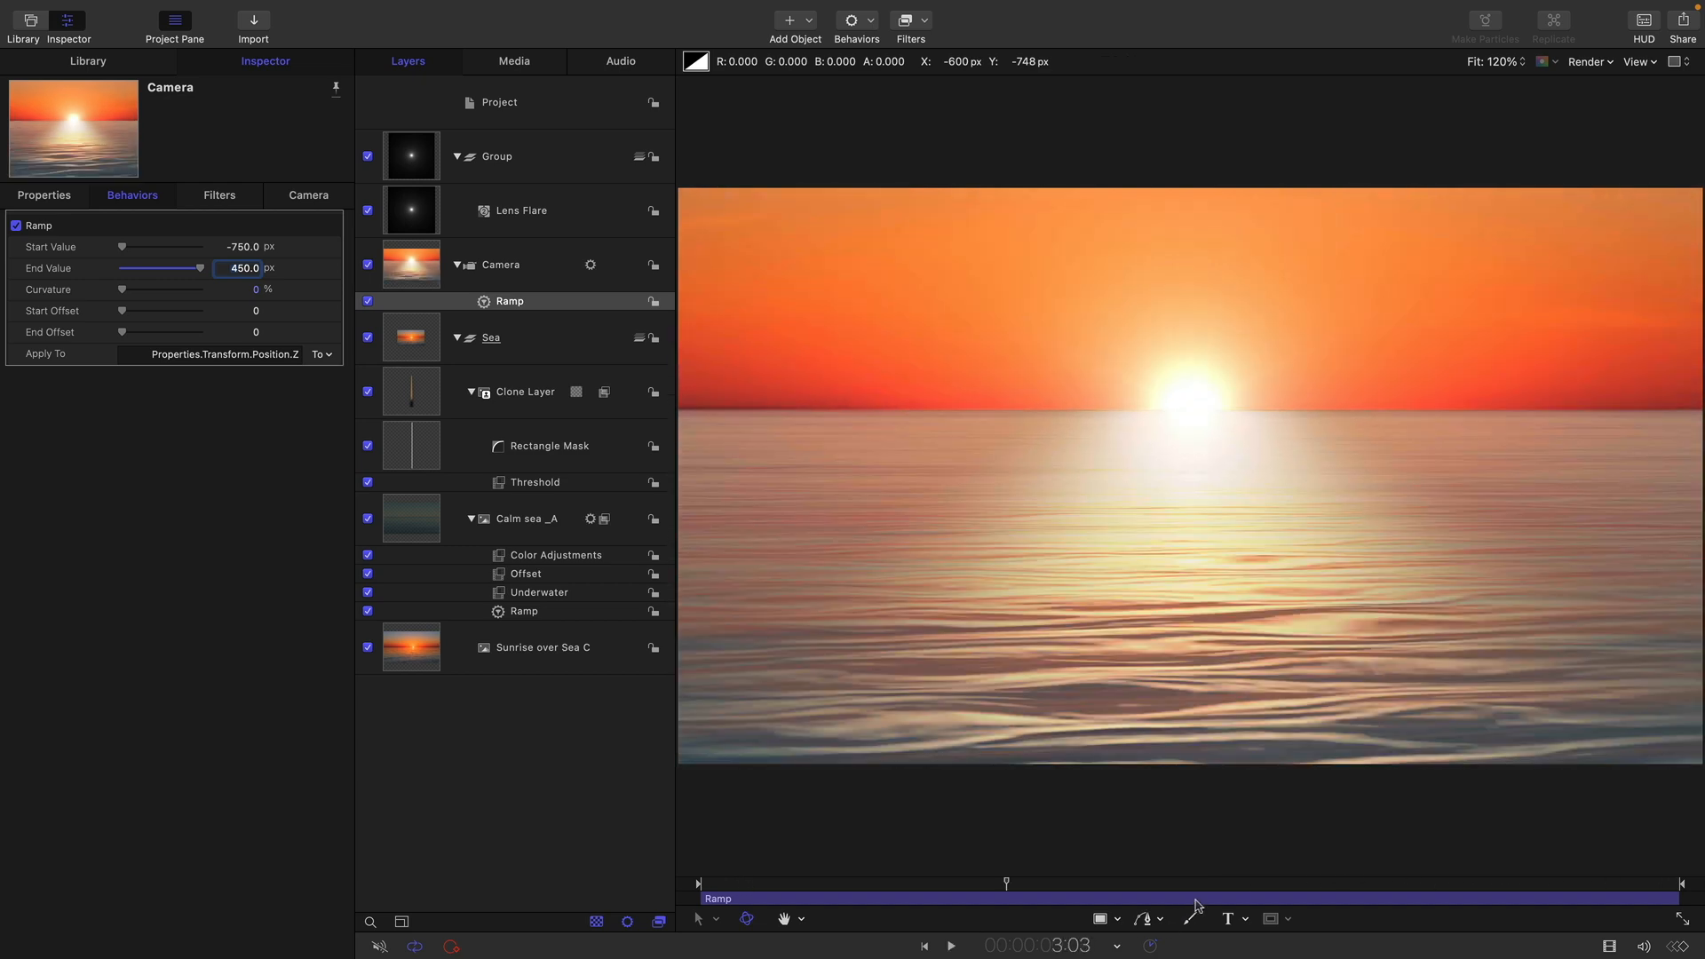
pyautogui.click(1607, 885)
pyautogui.moveTo(1621, 891); pyautogui.dragTo(1702, 909)
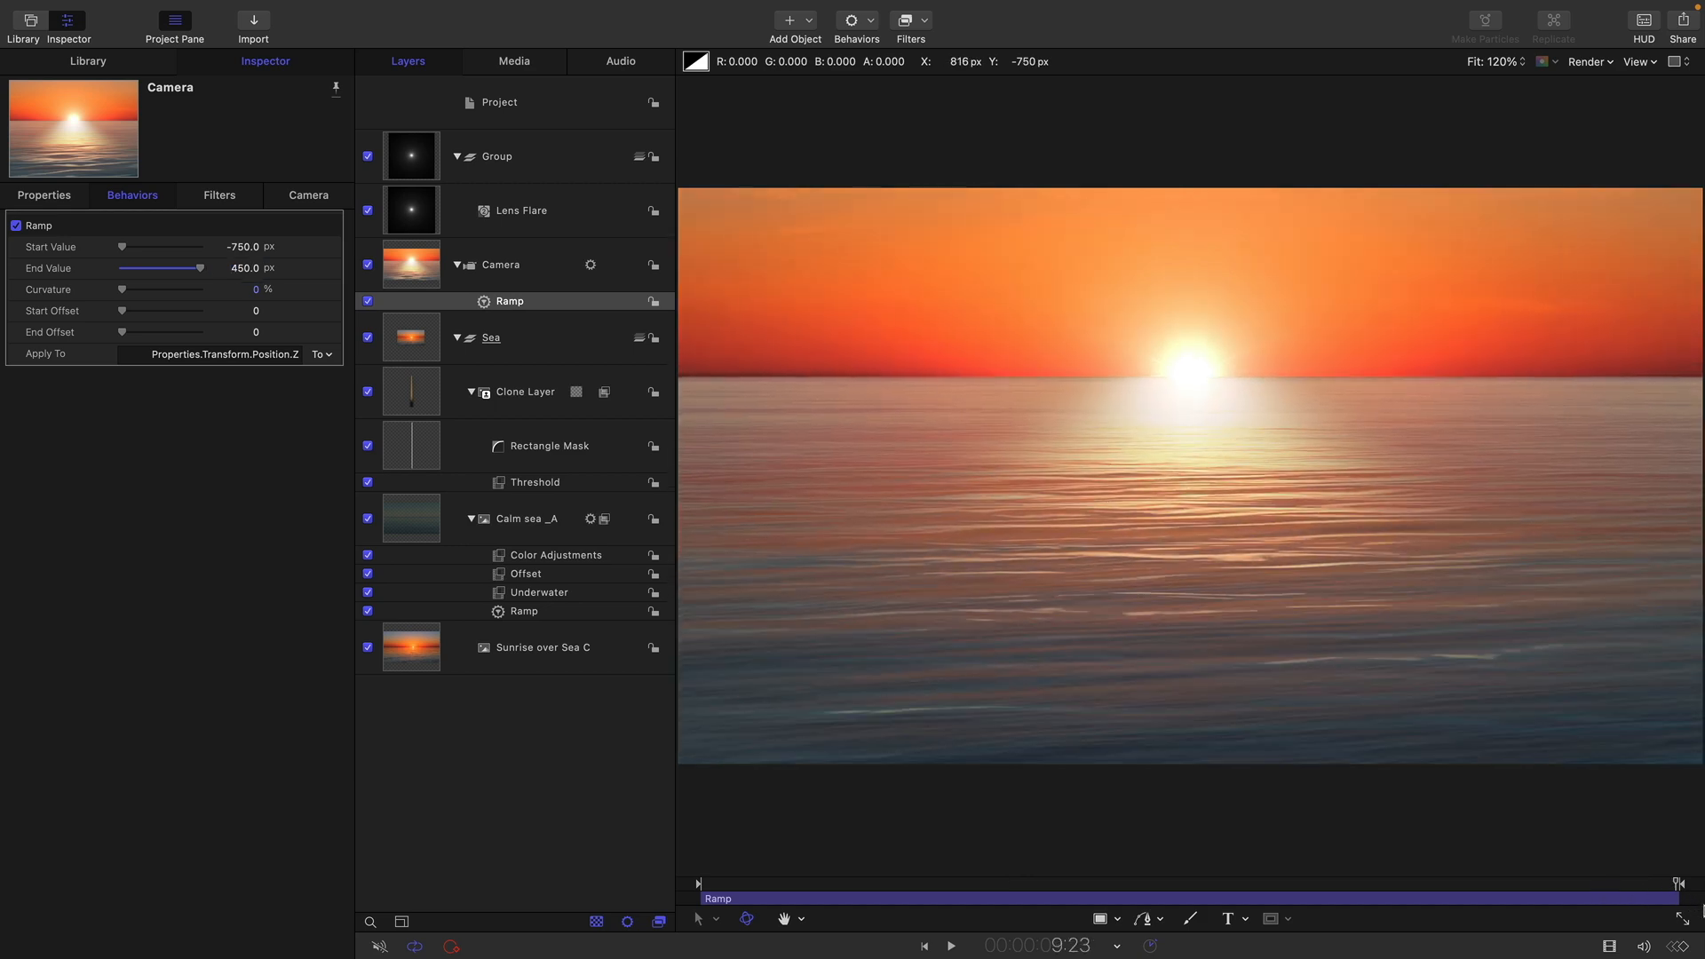